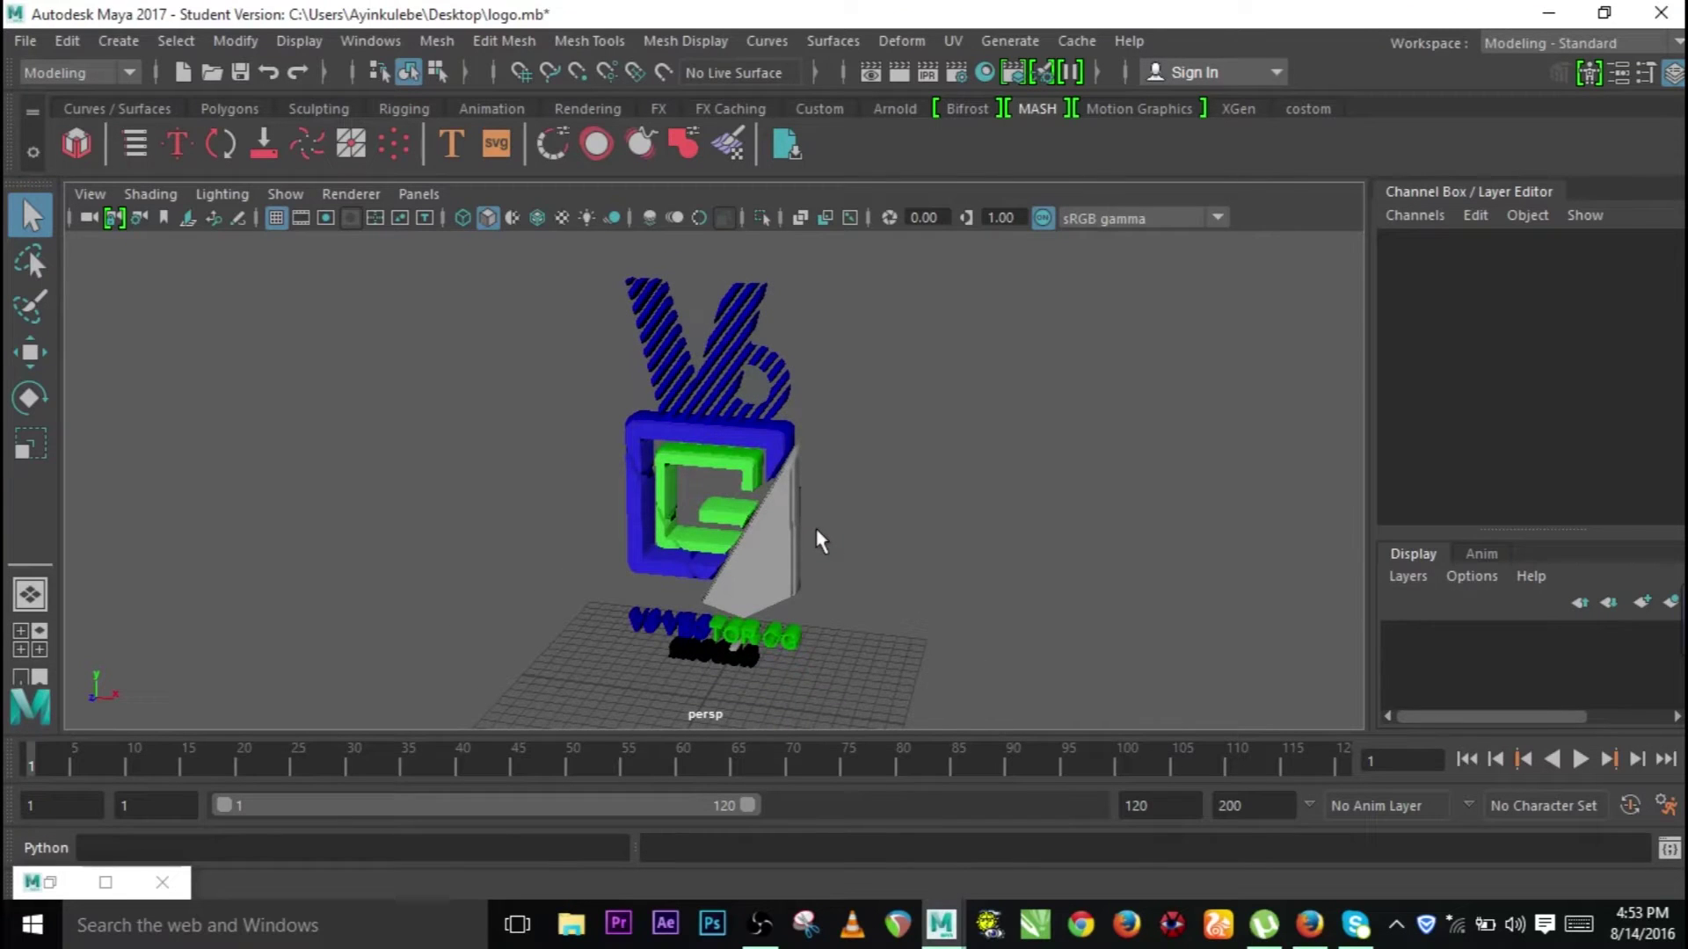
Step: Select every piece of the 3D logo and freeze their transformations
left_click(1142, 108)
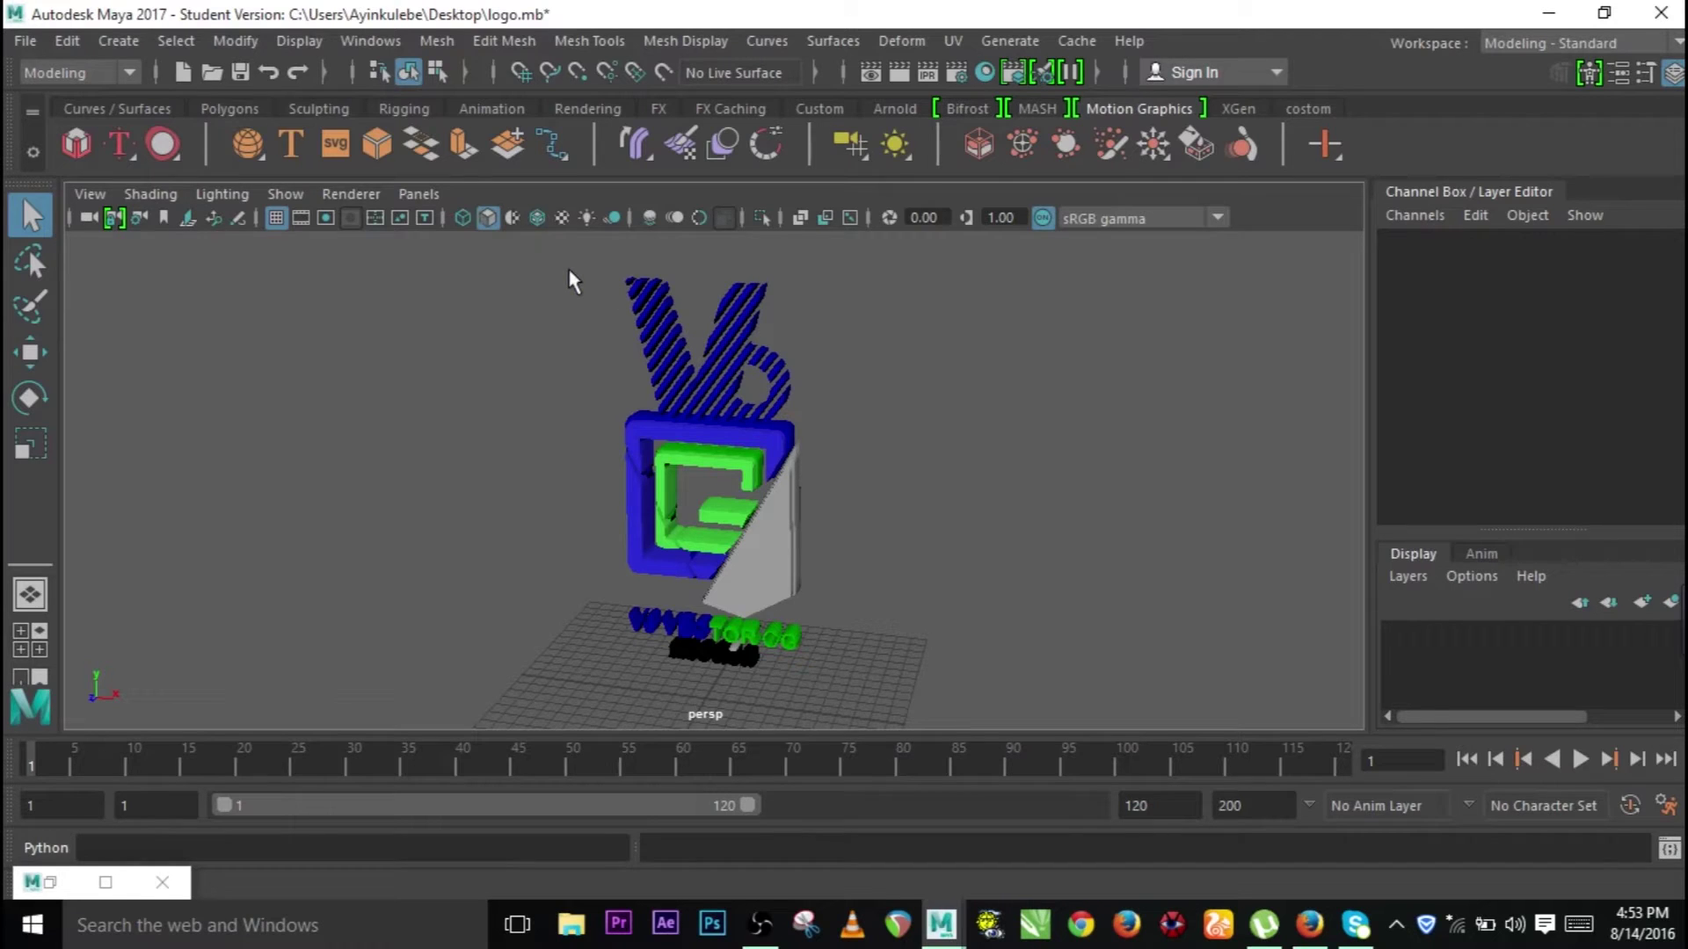
left_click_drag(563, 256, 937, 699)
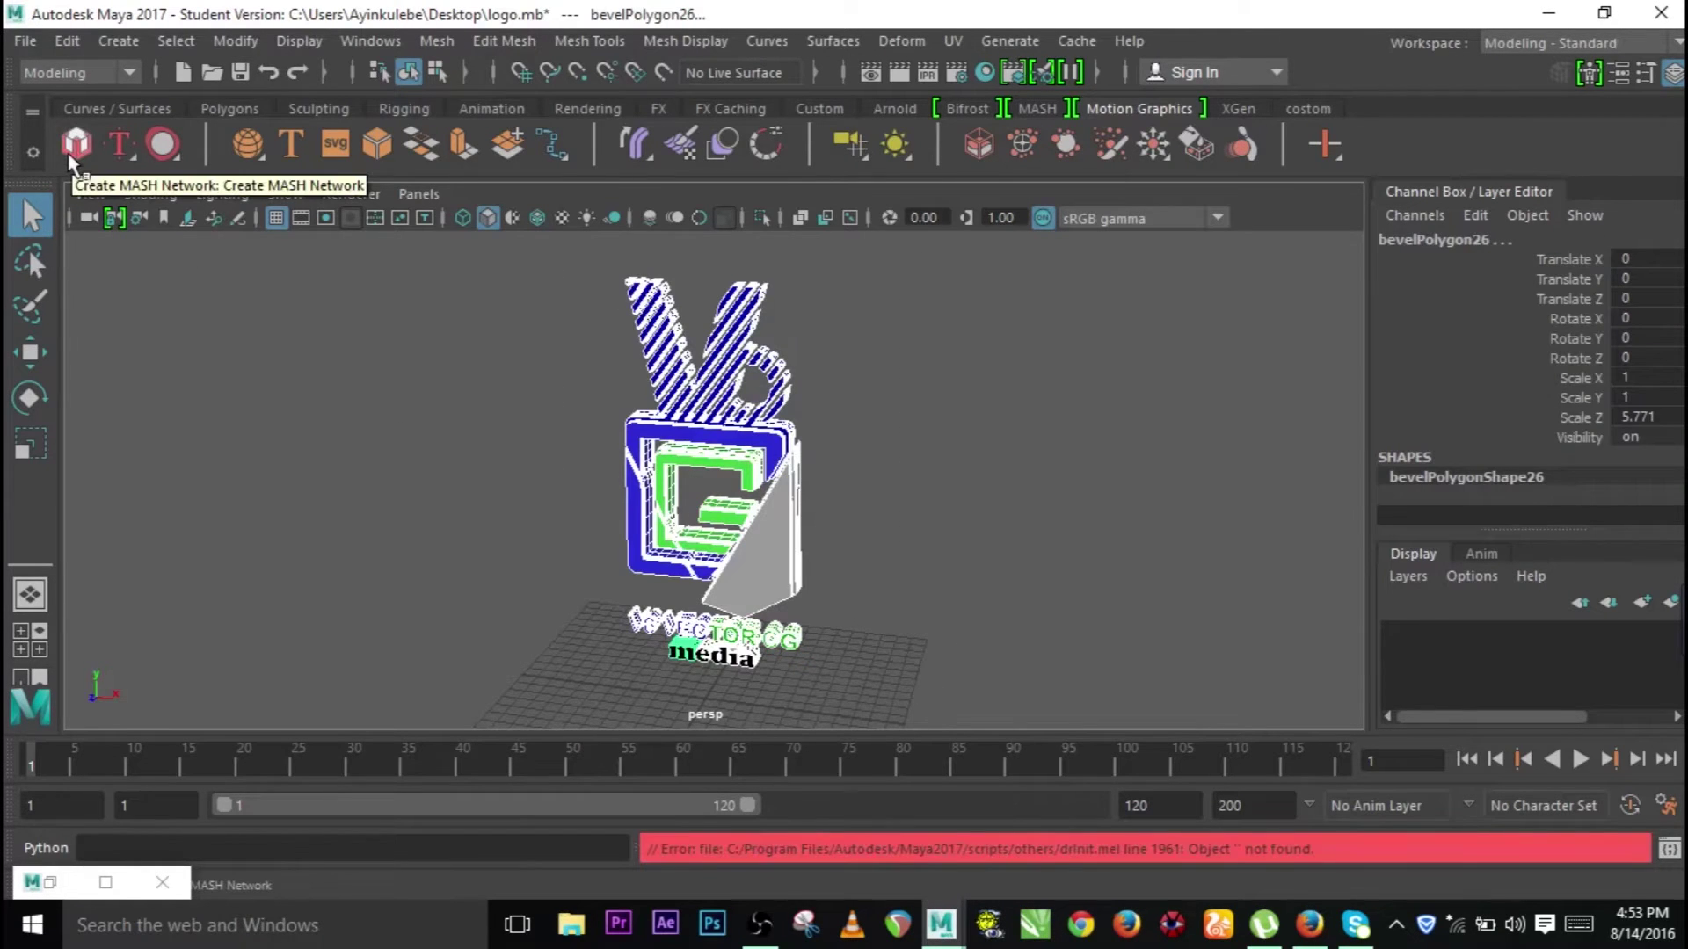
left_click(947, 556)
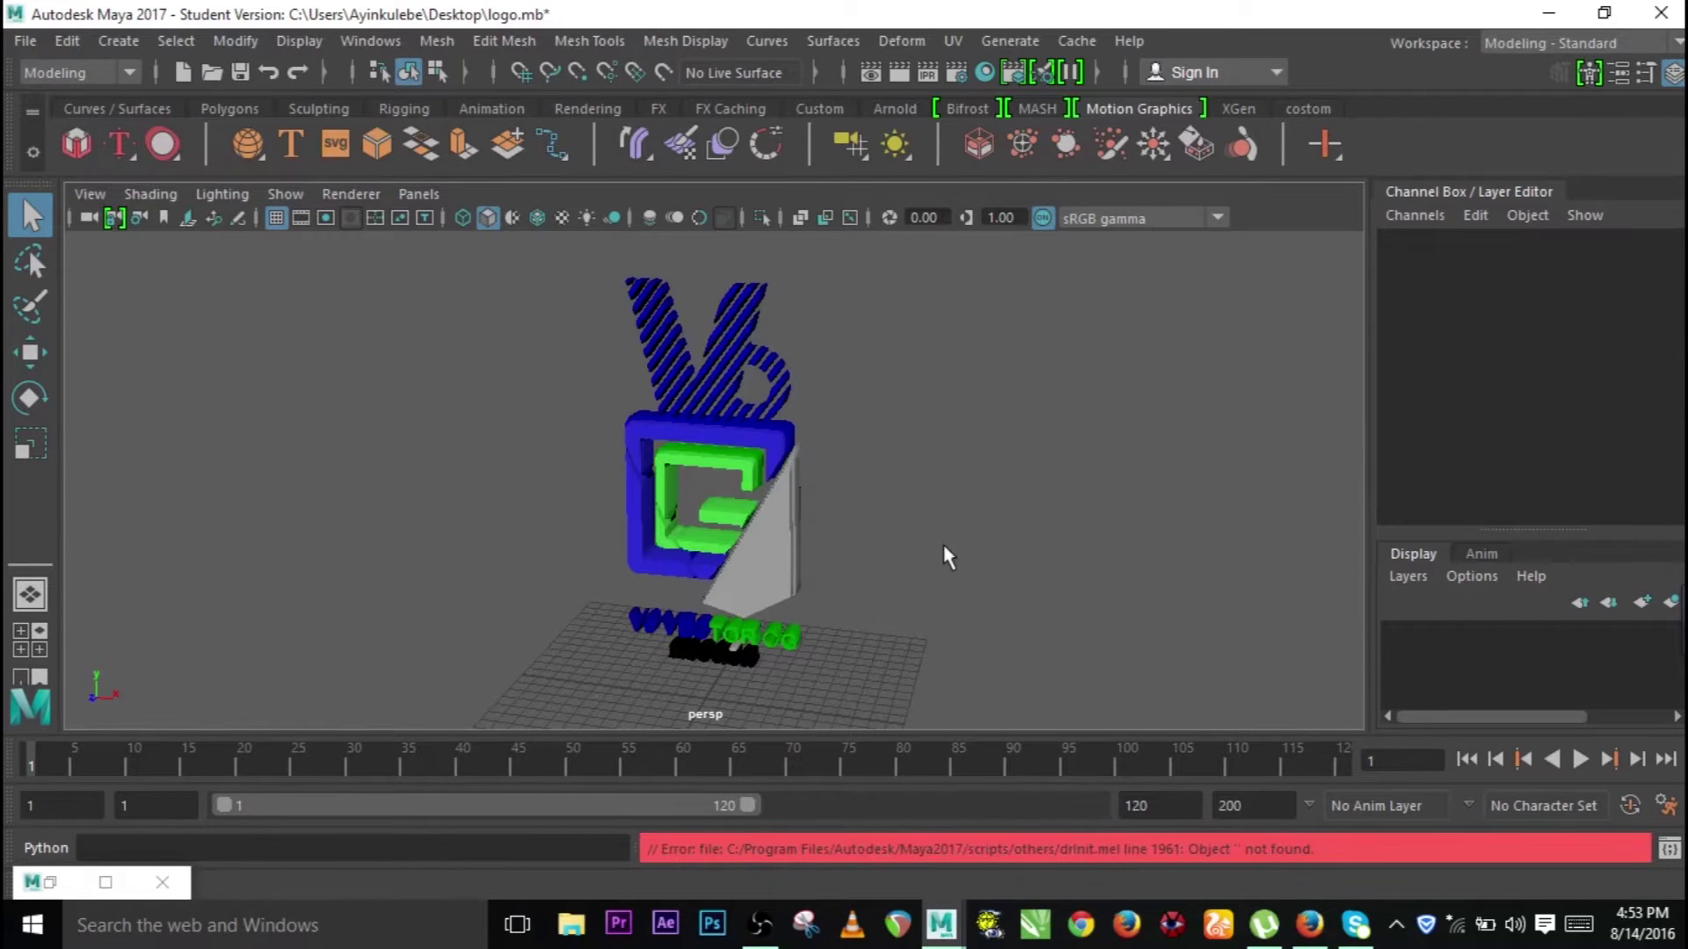
left_click_drag(576, 252, 953, 712)
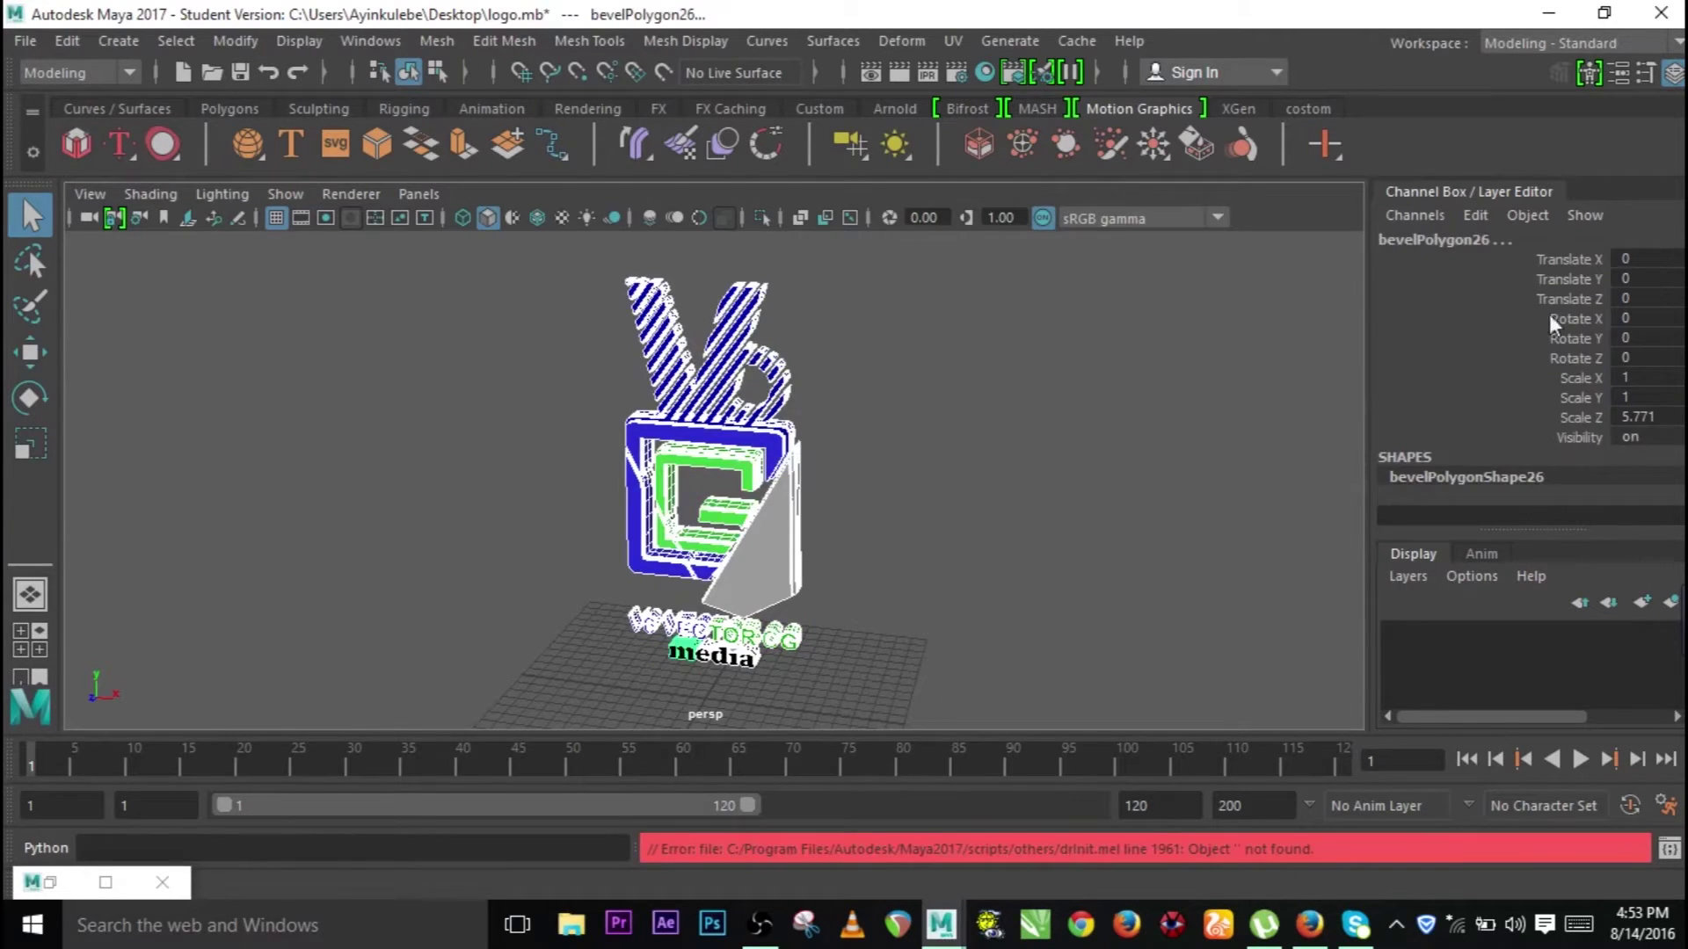
left_click(76, 44)
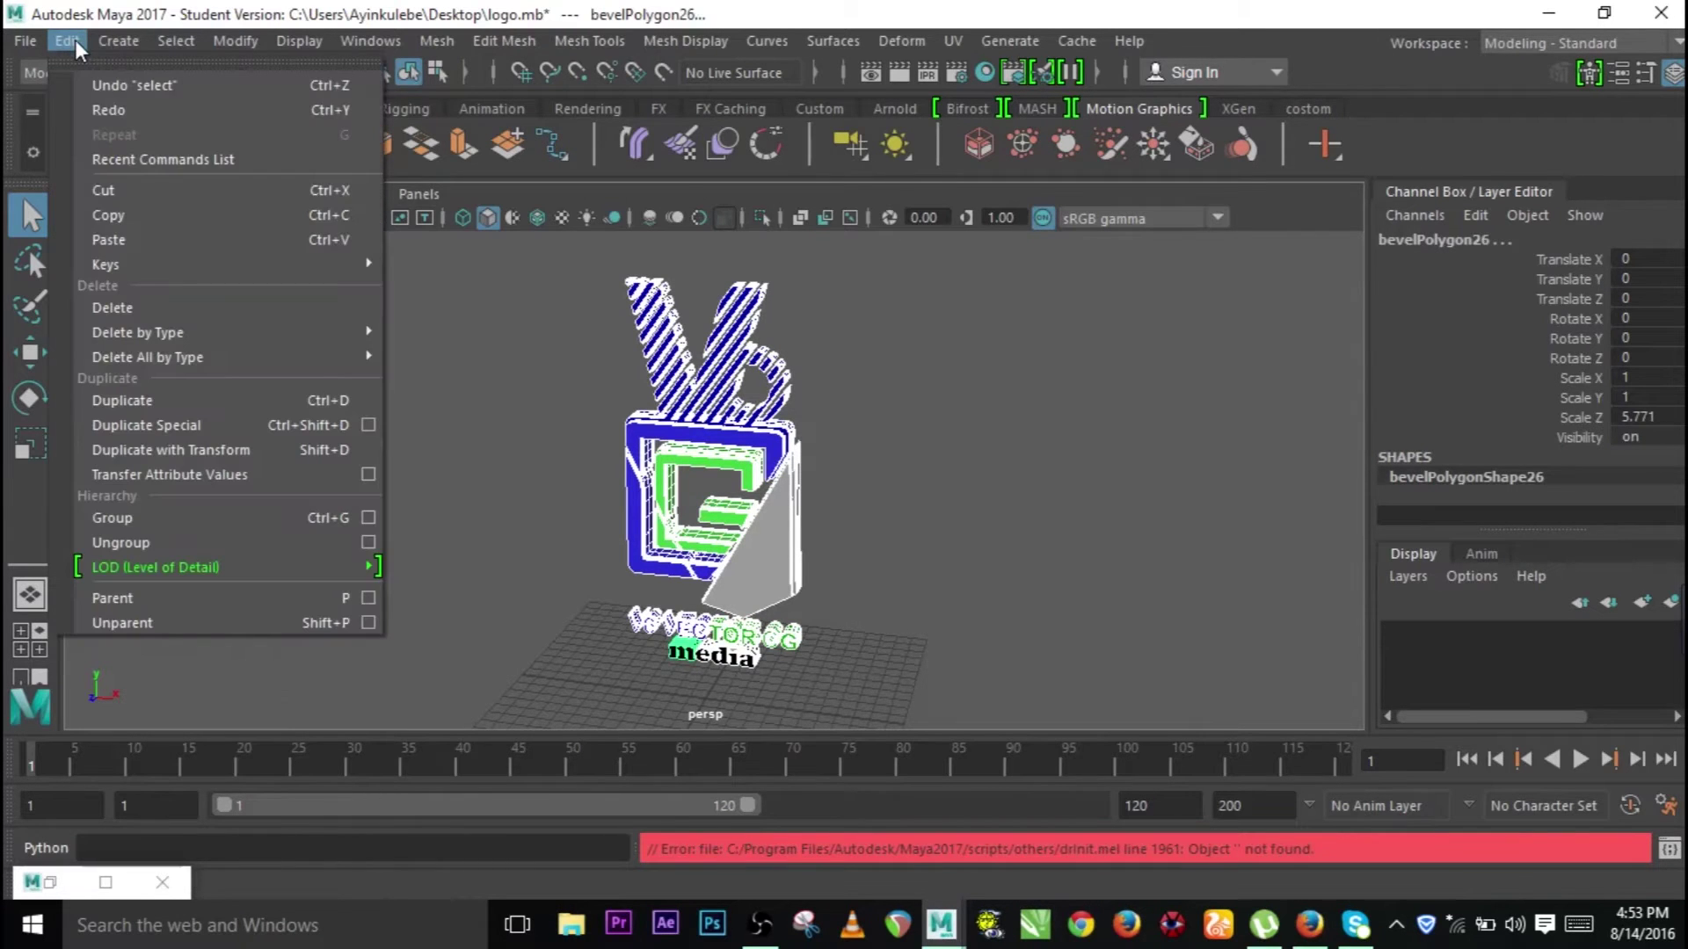
mouse_move(155, 354)
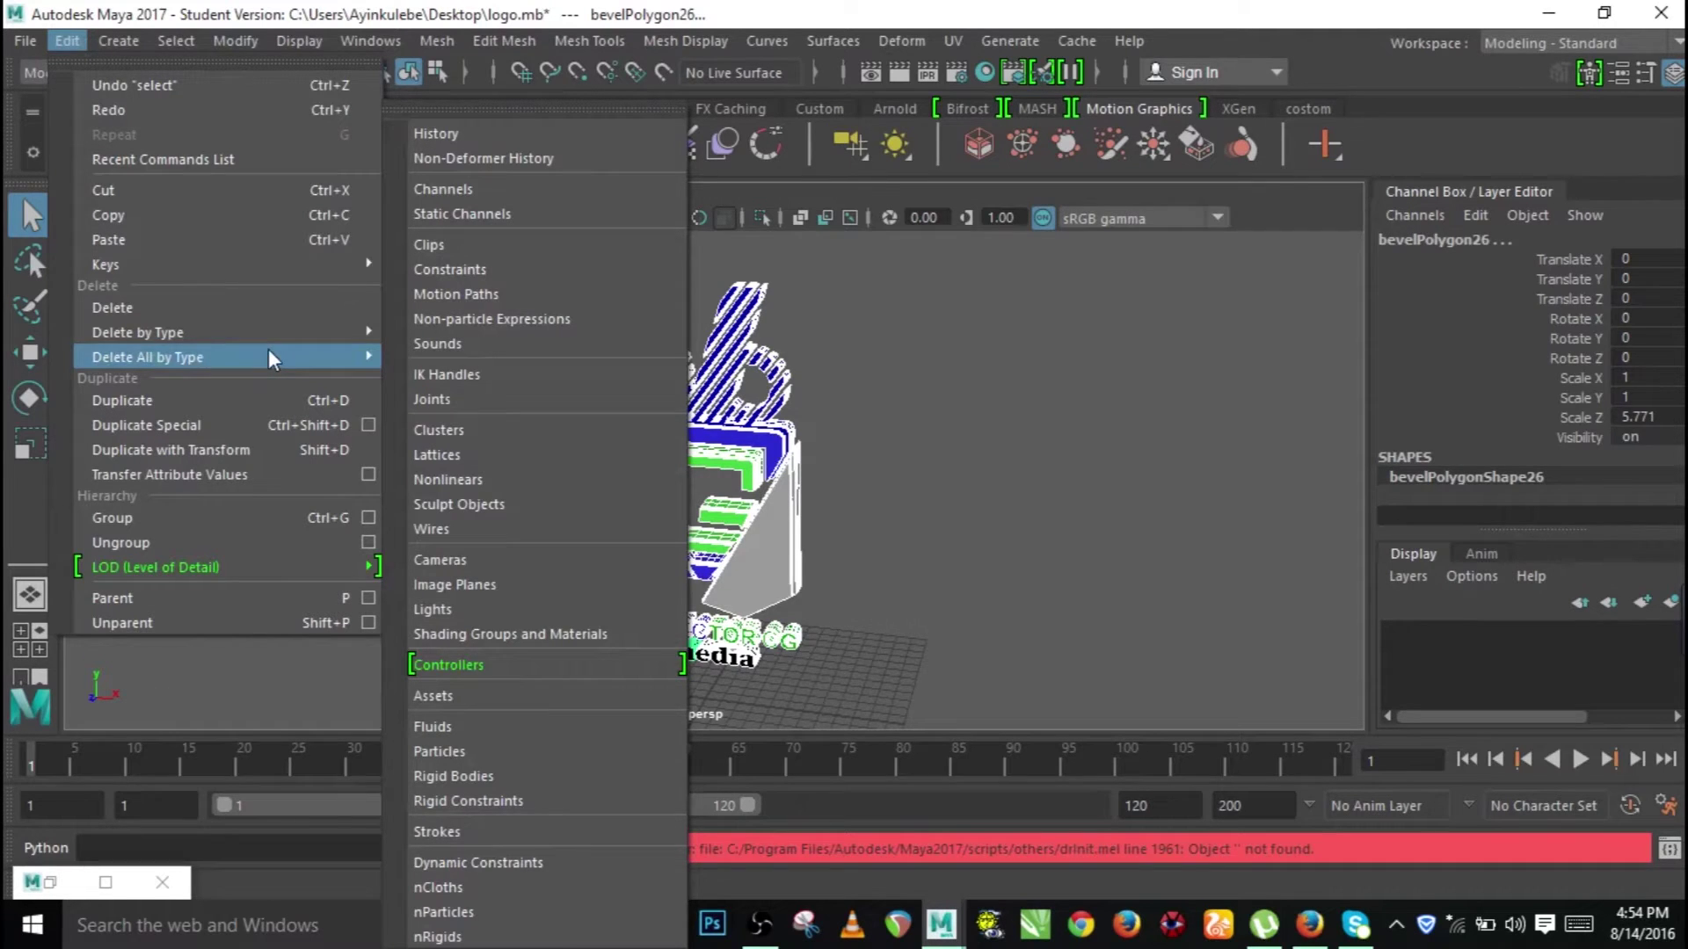
left_click(187, 42)
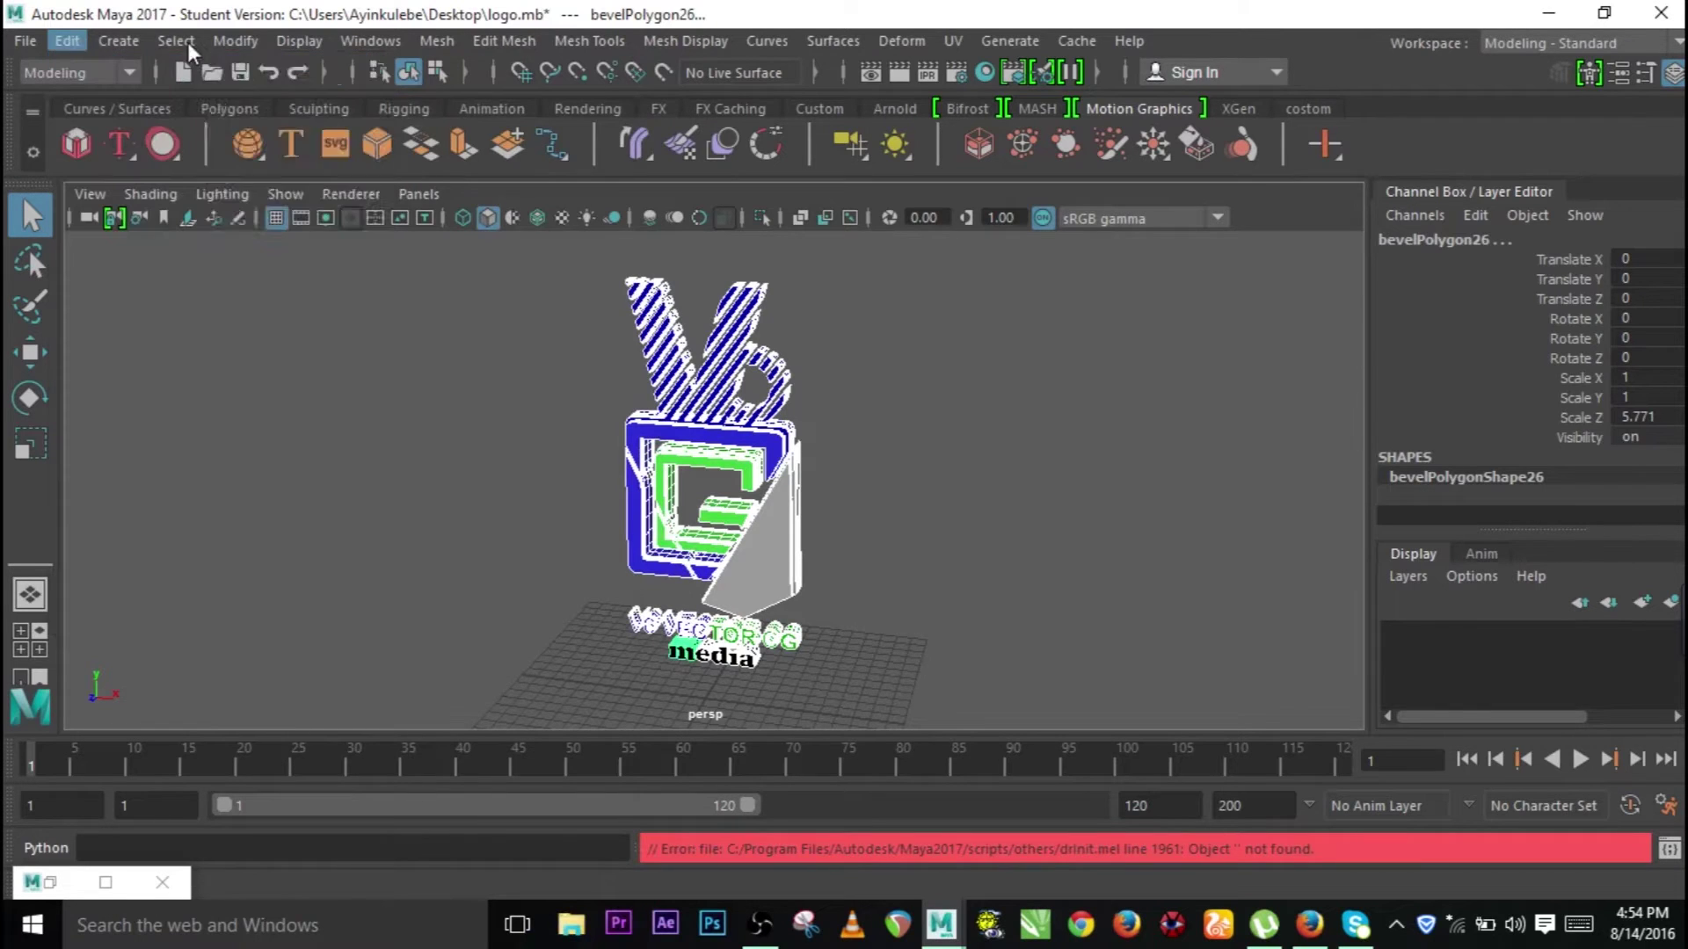
left_click(235, 42)
left_click(271, 153)
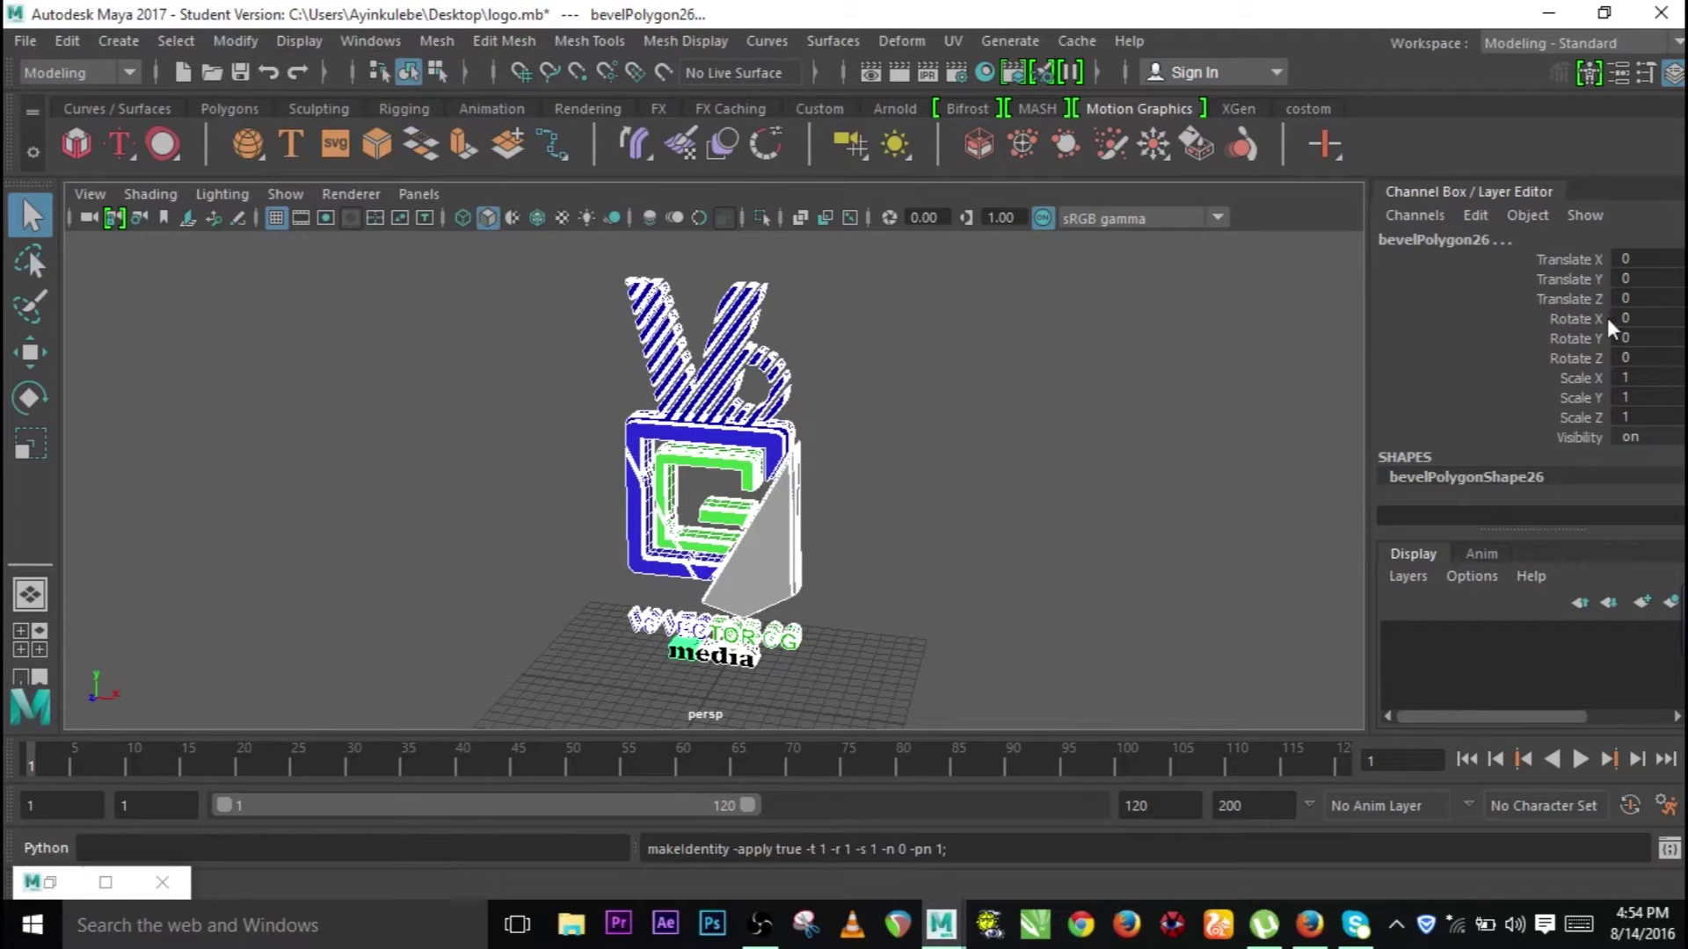
left_click(1052, 576)
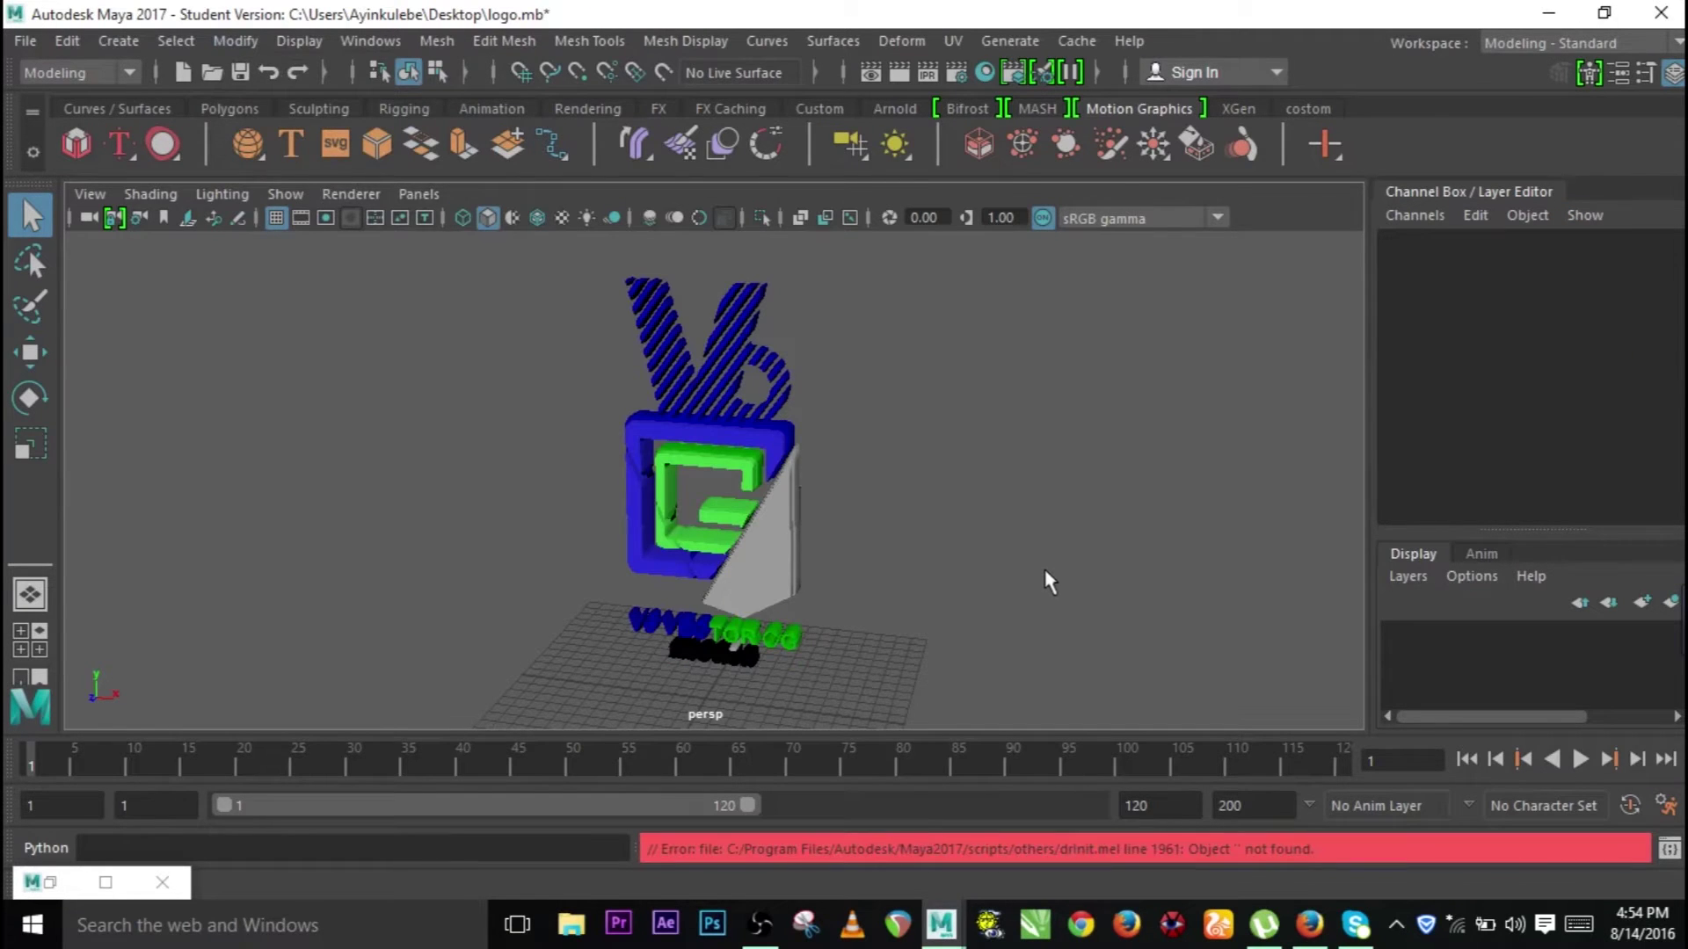
Step: Create a MASH network from all the logo pieces and check it in the Outliner
left_click_drag(602, 290, 939, 750)
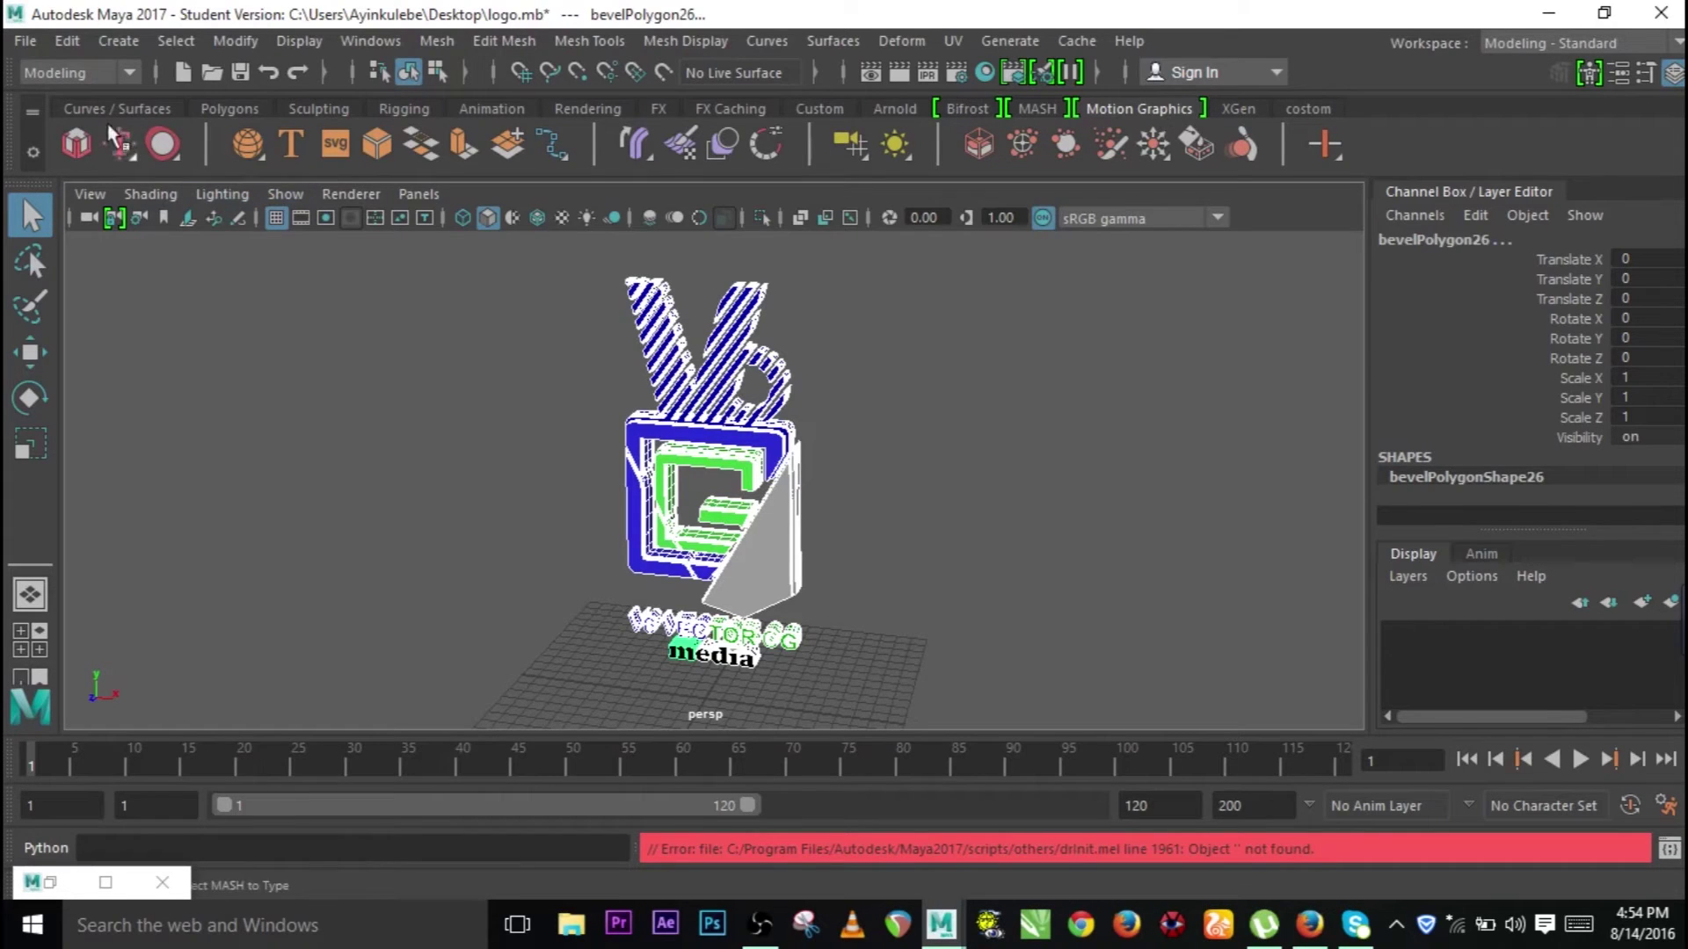
left_click(73, 149)
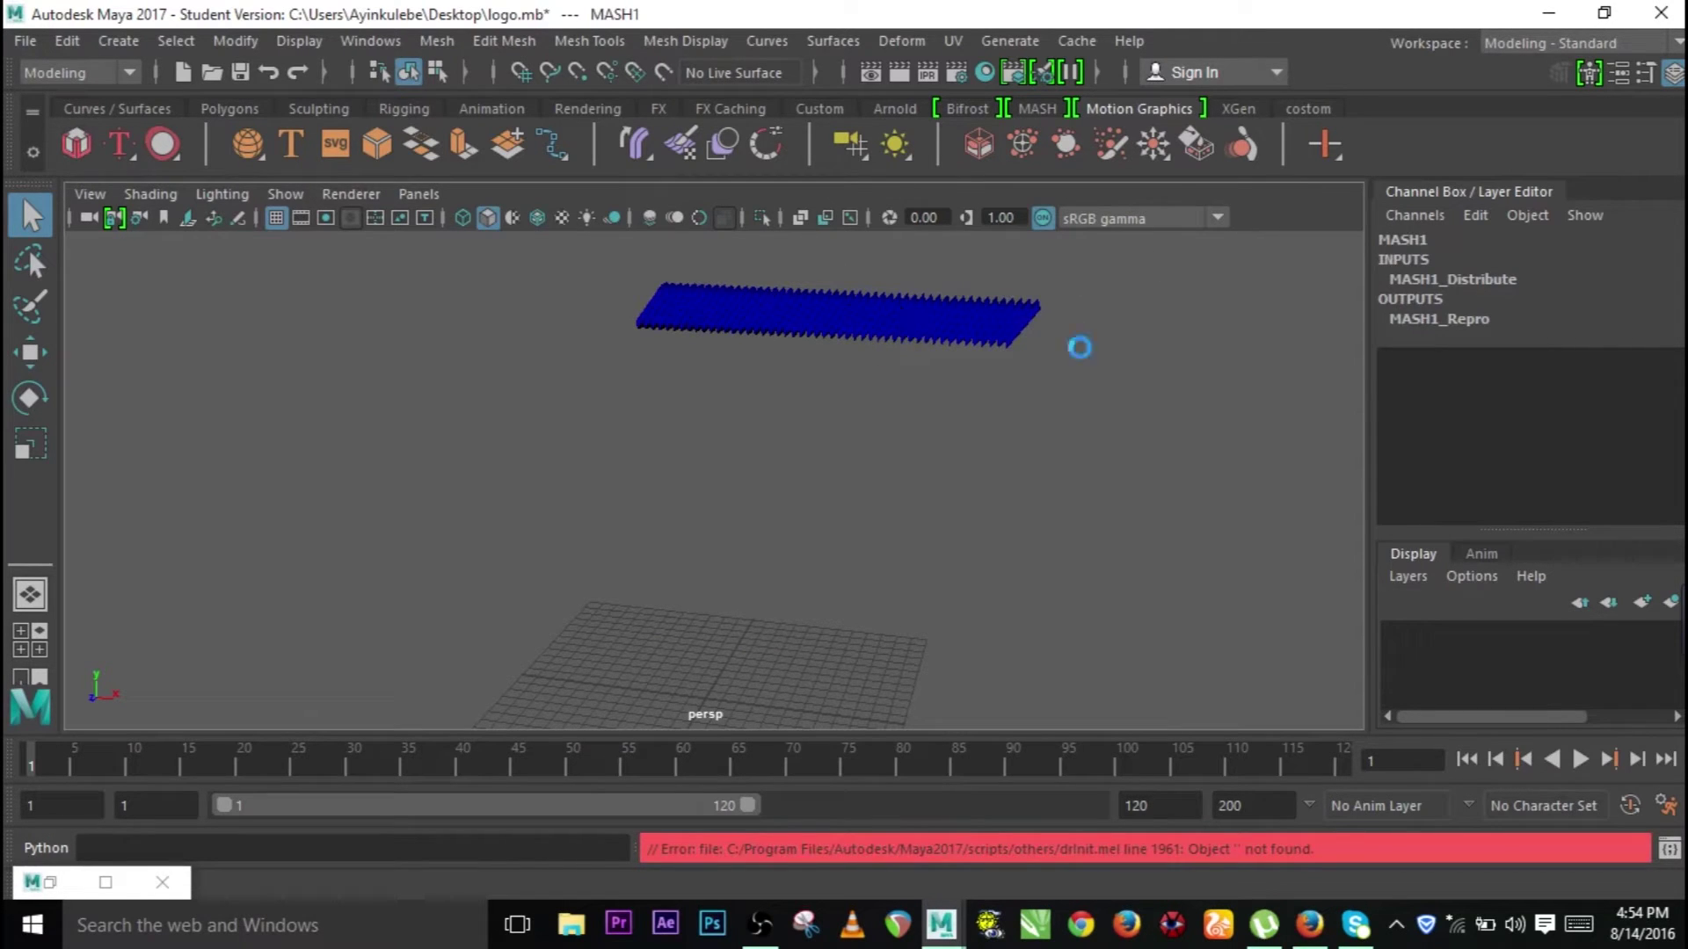
left_click_drag(1138, 366, 949, 413, "alt")
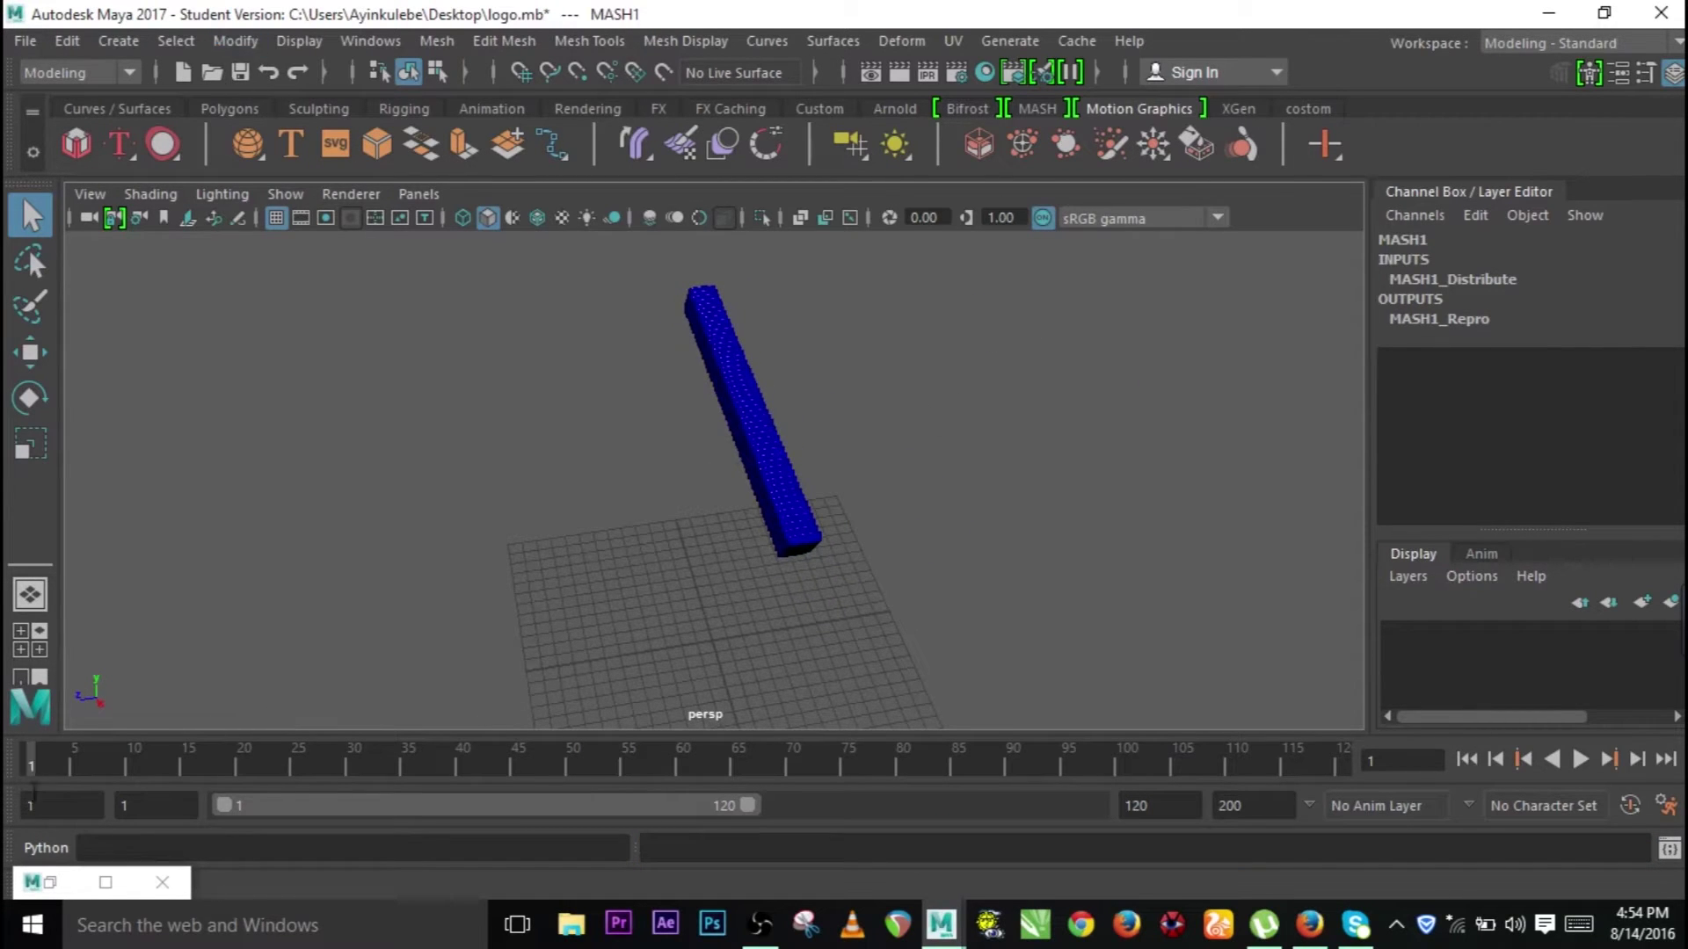
left_click(50, 882)
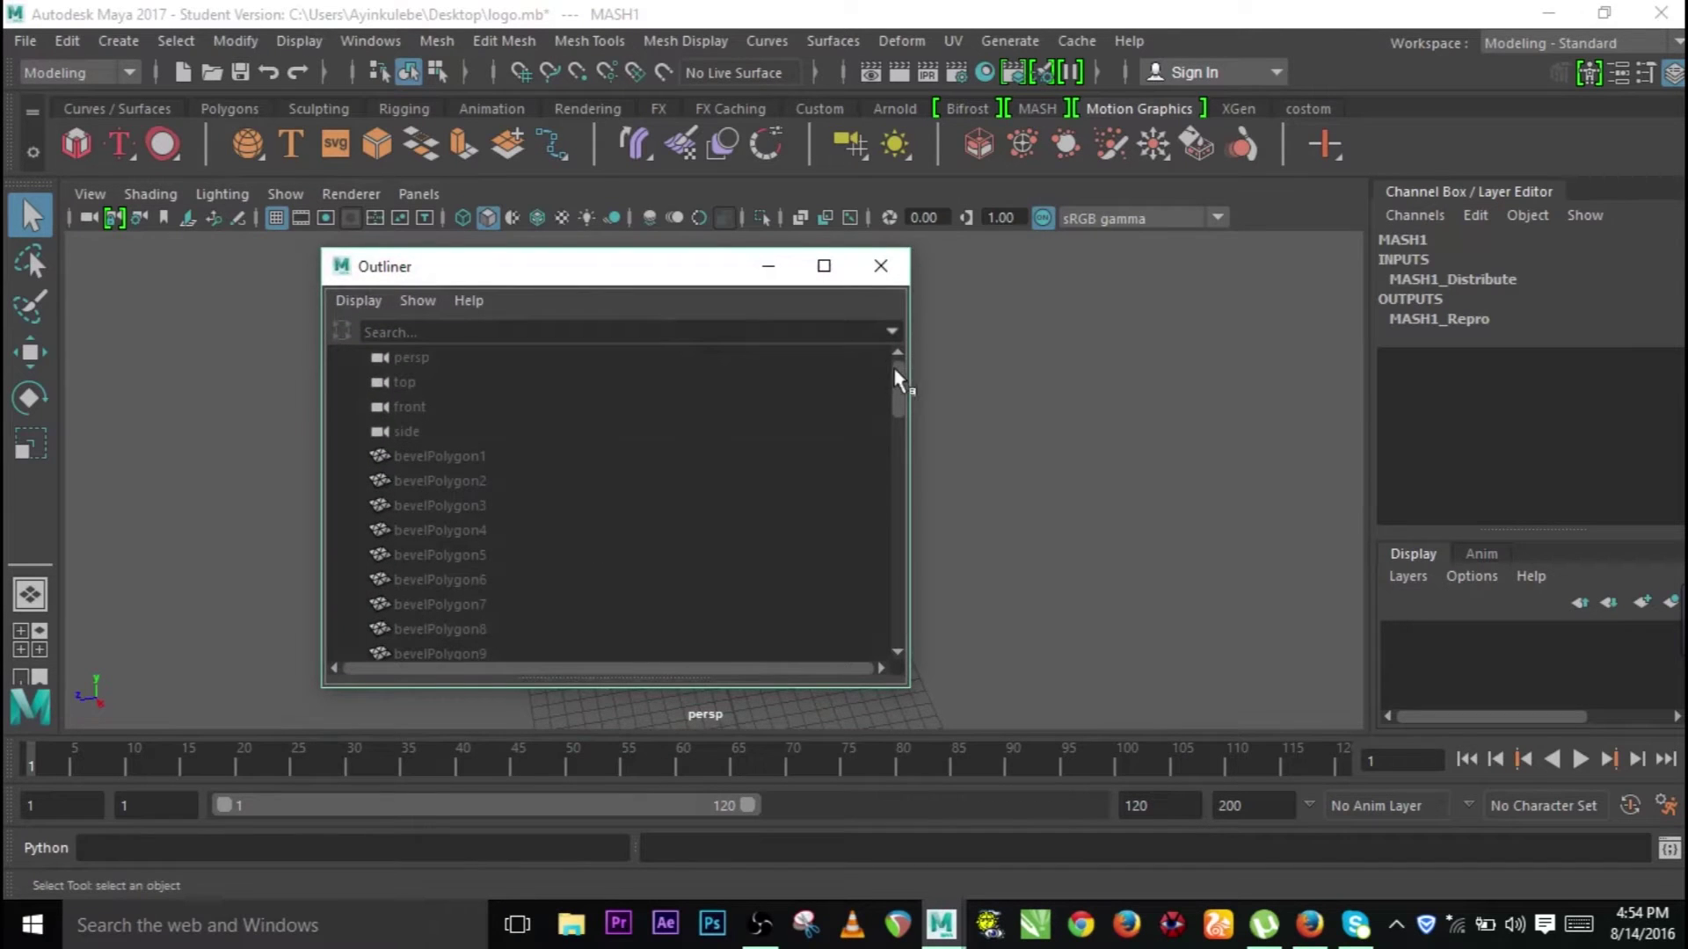
left_click_drag(897, 379, 893, 651)
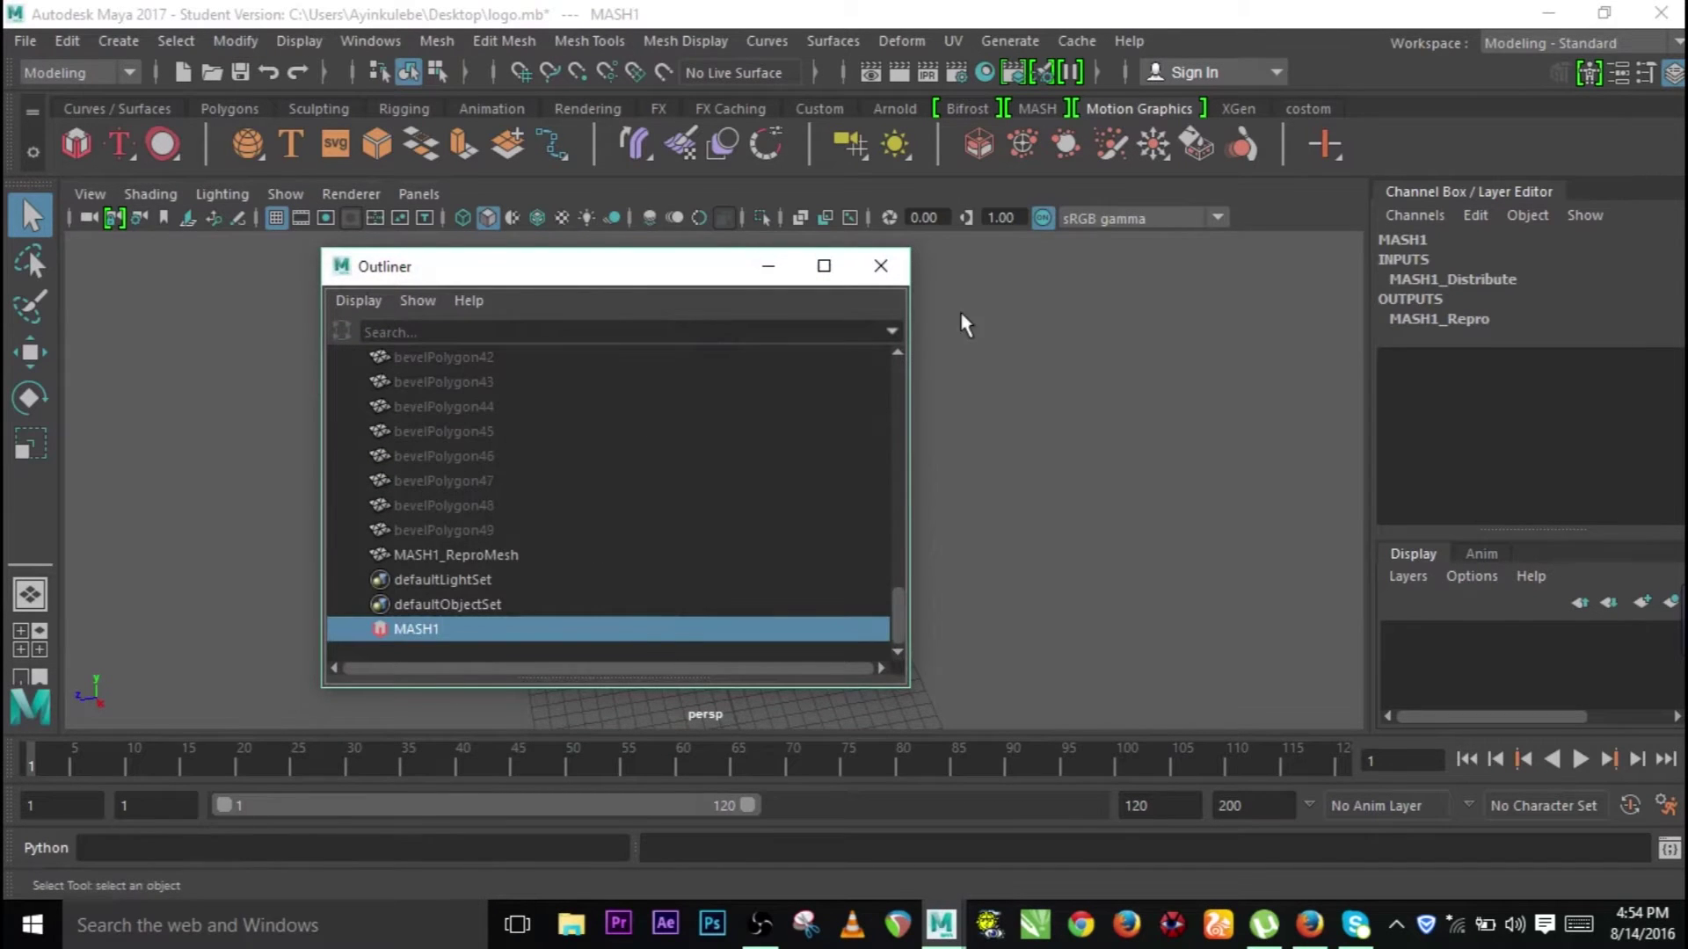
left_click(768, 266)
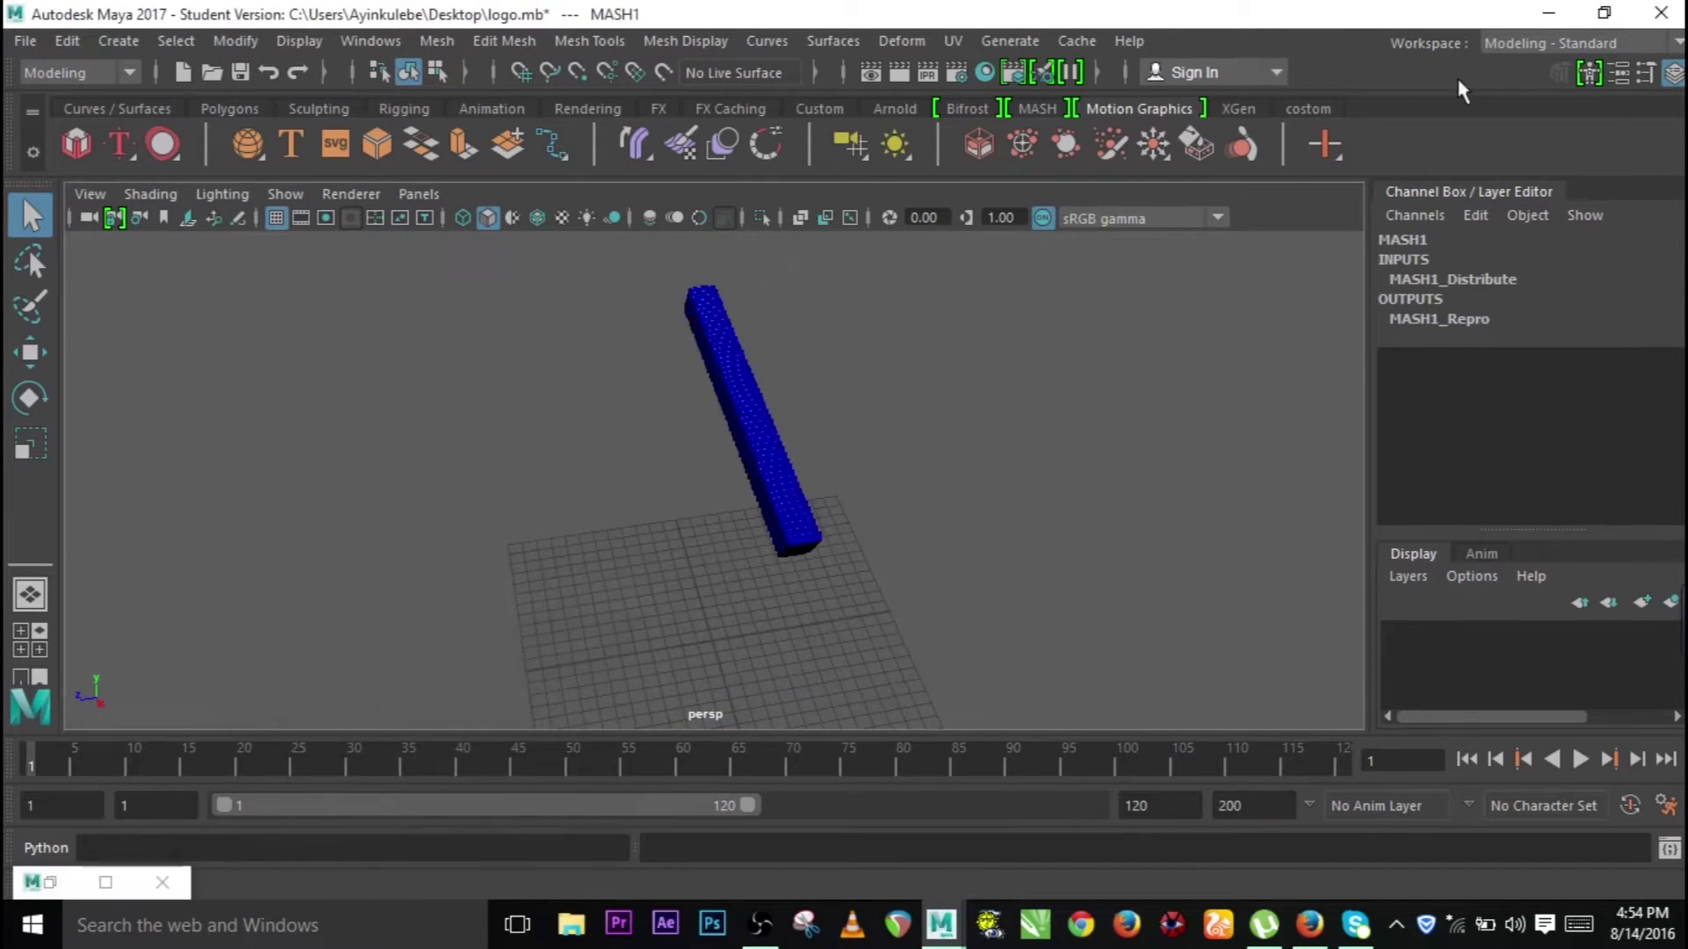
Step: Open the attributes of the MASH network and review the object list of its Repro node
left_click(1618, 70)
left_click_drag(679, 266, 1241, 112)
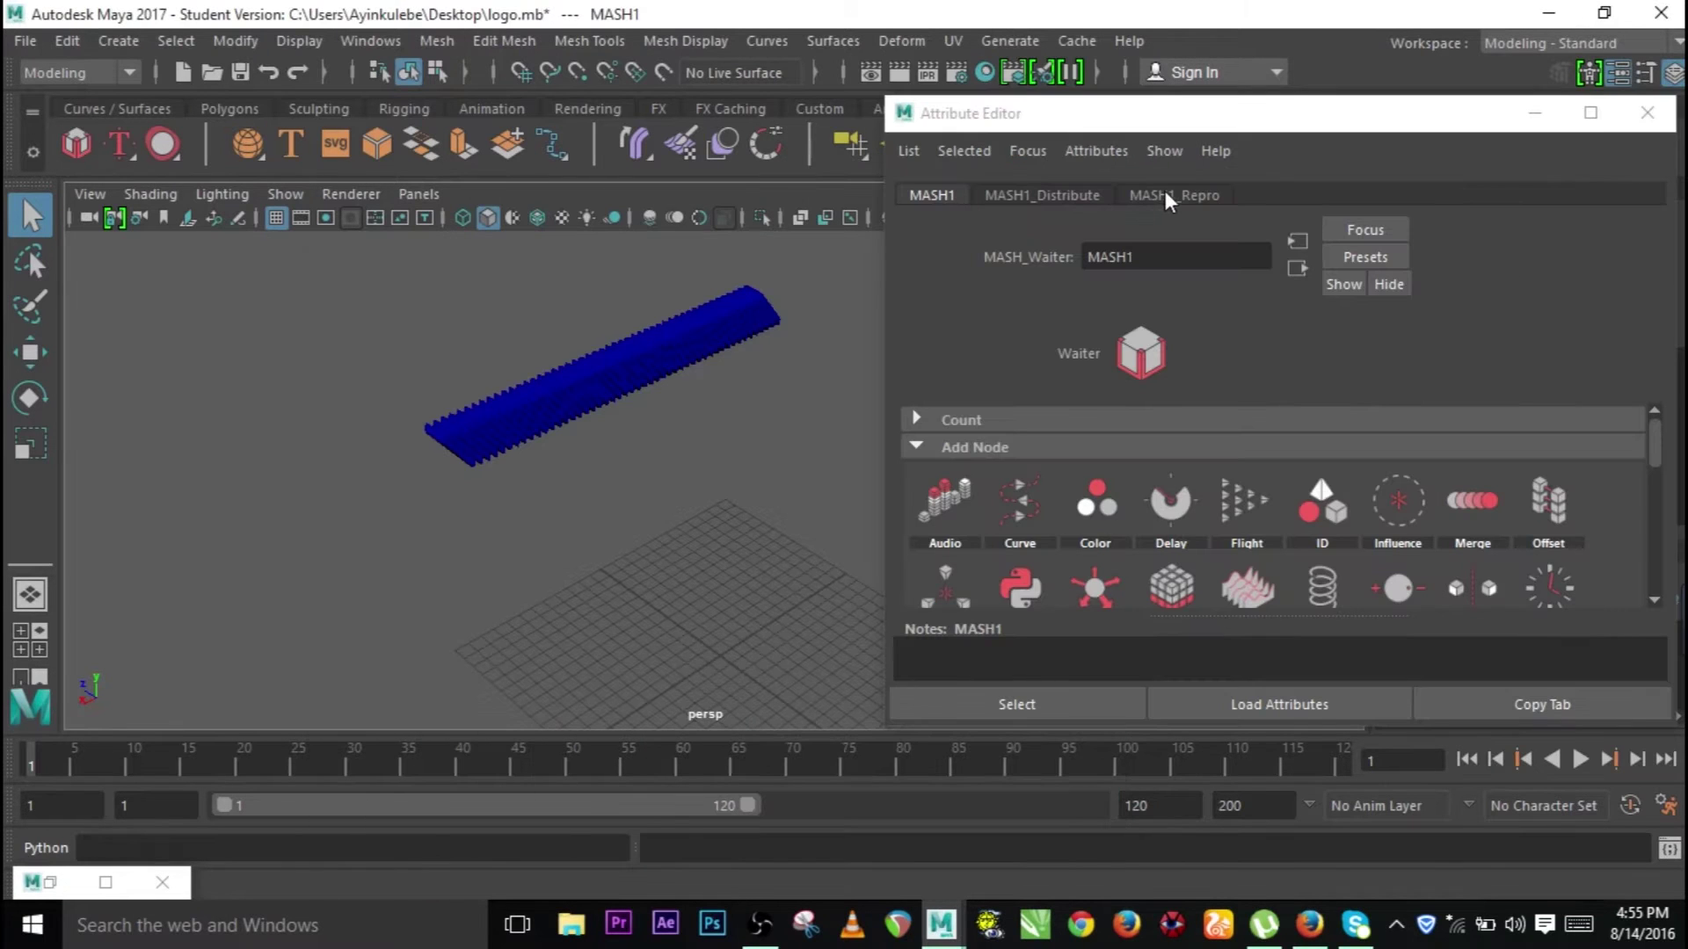
left_click(1174, 194)
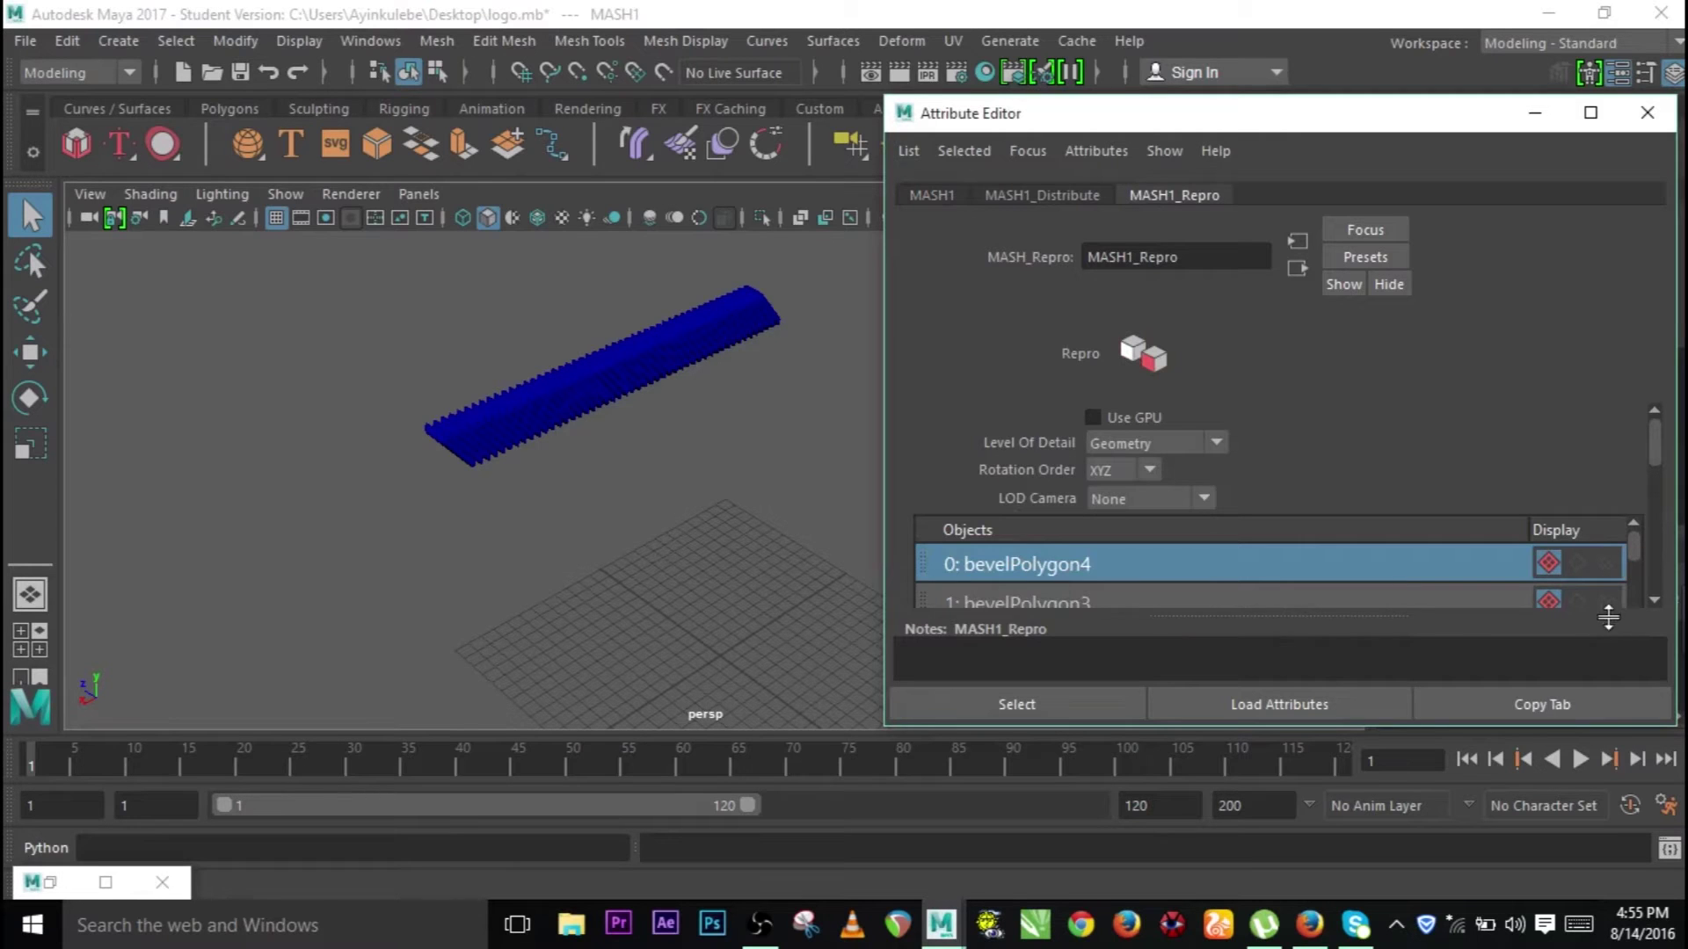
scroll(1637, 554, "down", 1)
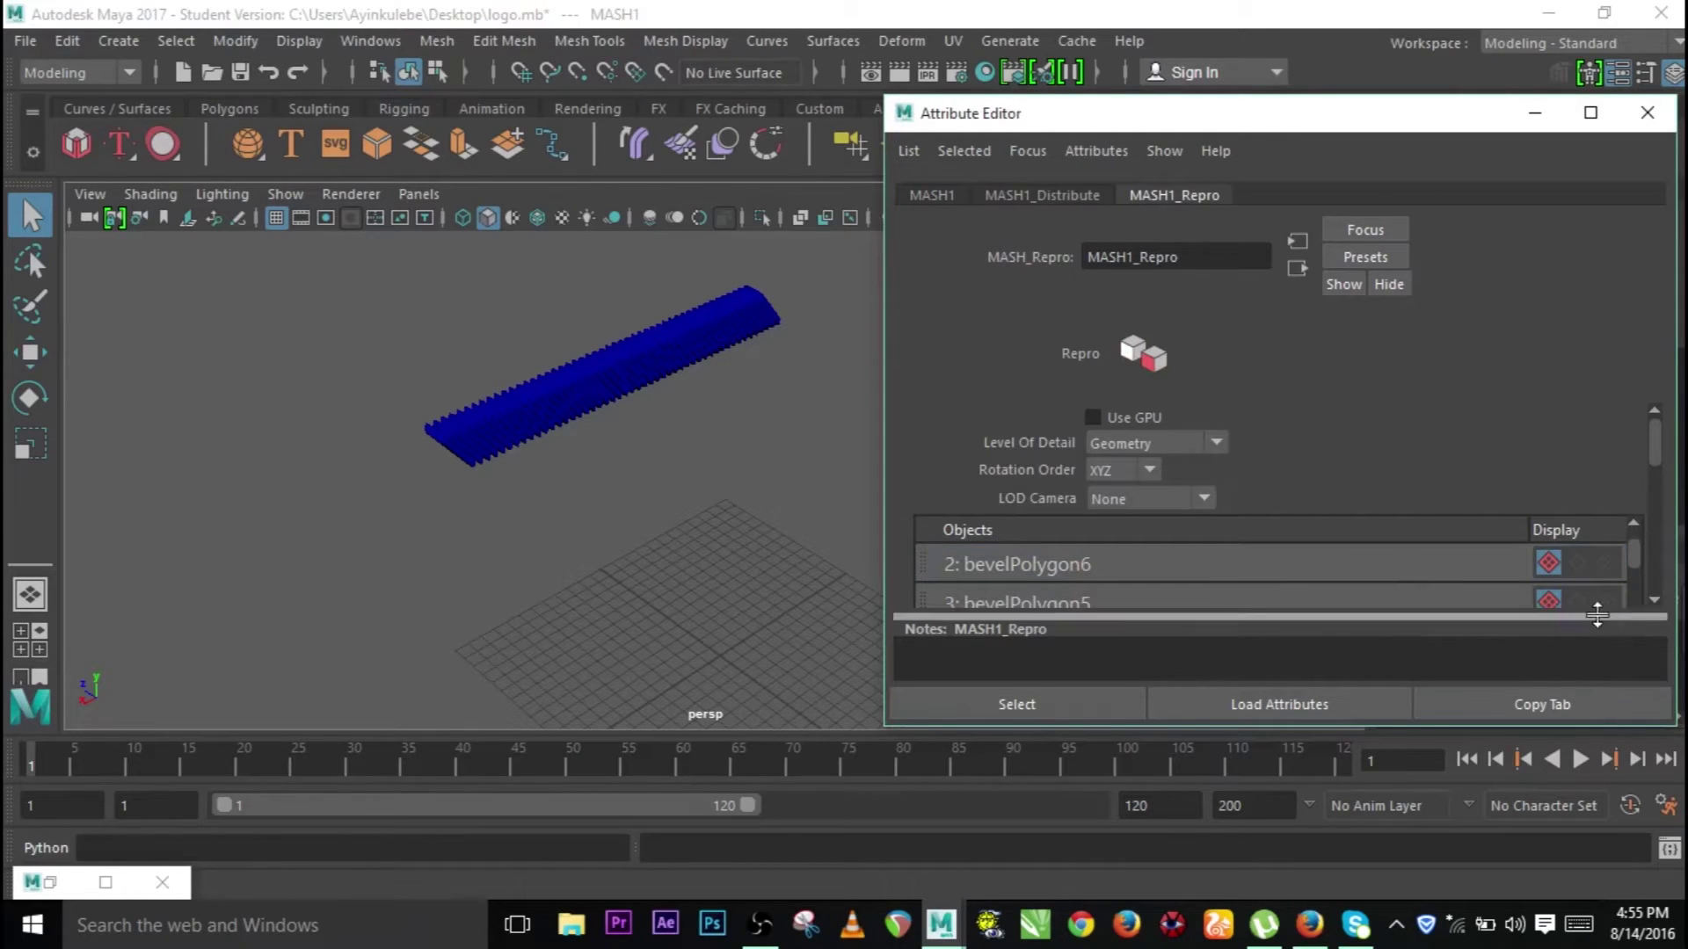
Step: Set the distribution type of the MASH1_Distribute node to Initial State
left_click(1060, 192)
left_click(934, 193)
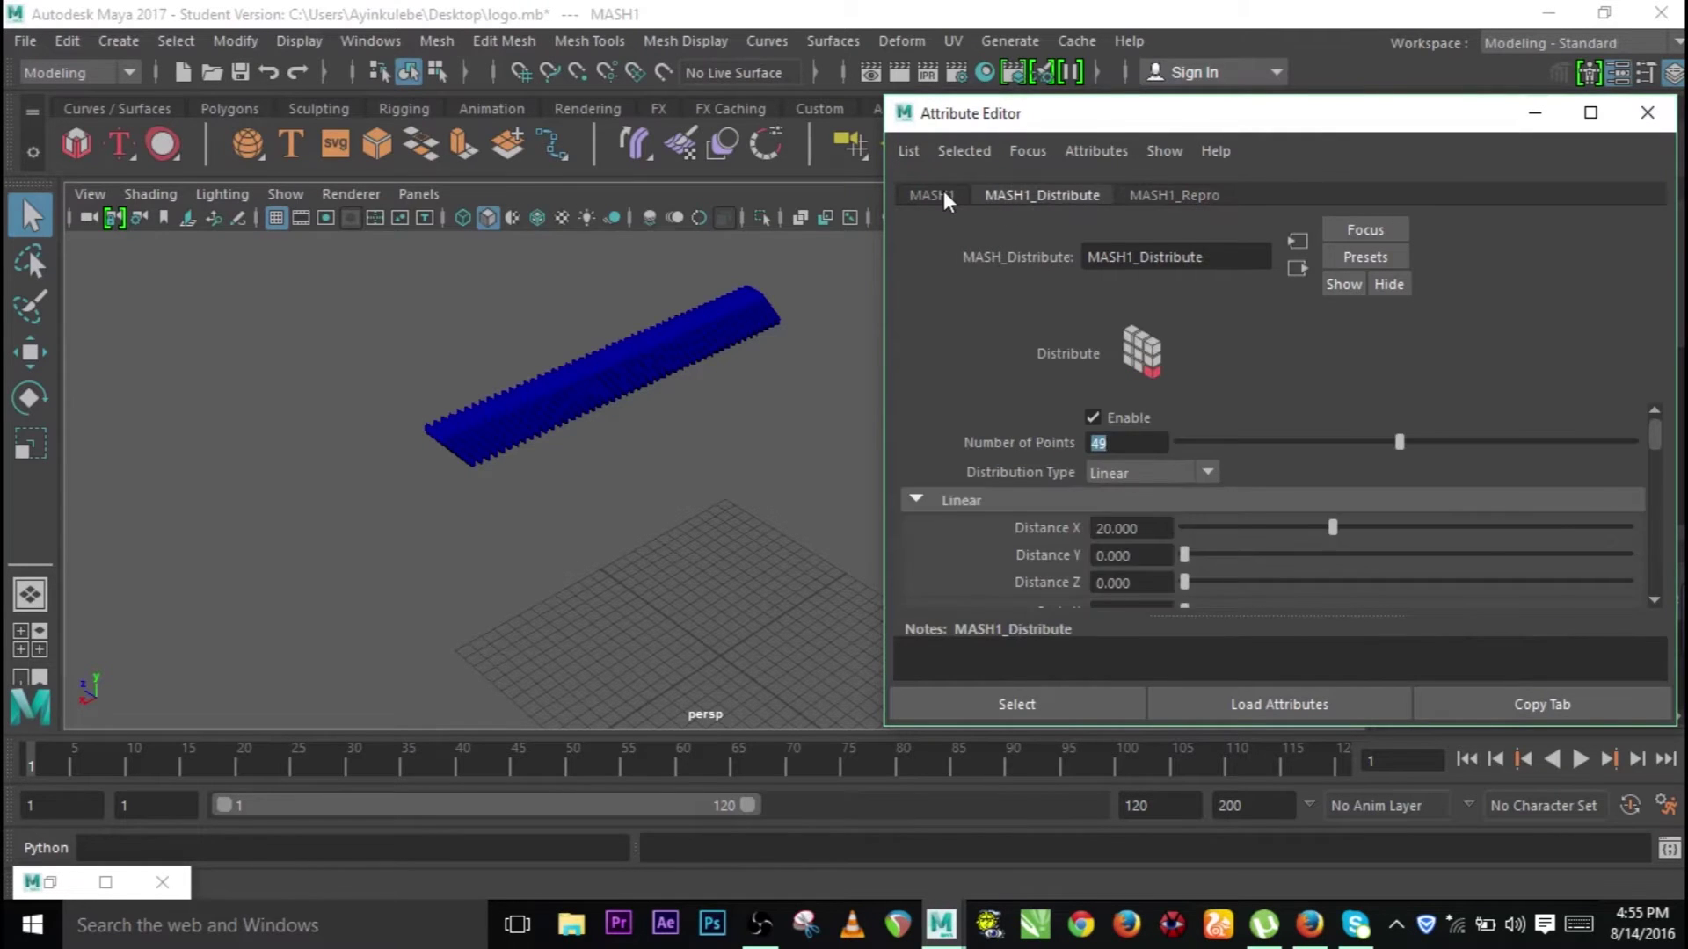
left_click(1059, 198)
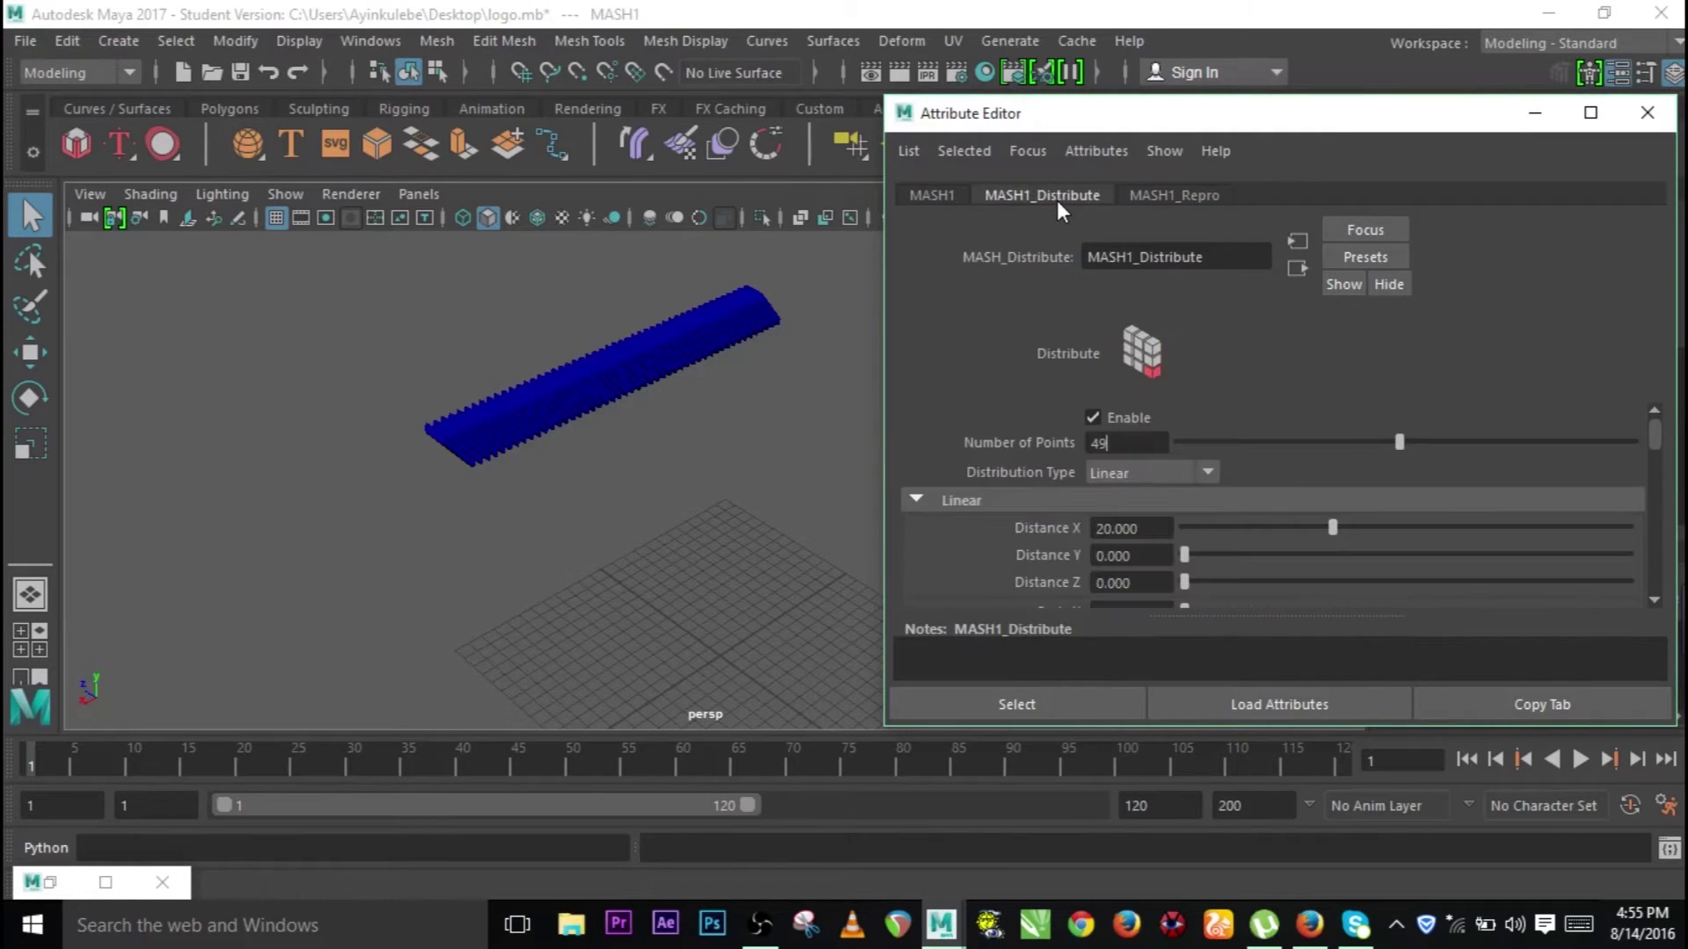
left_click(1208, 472)
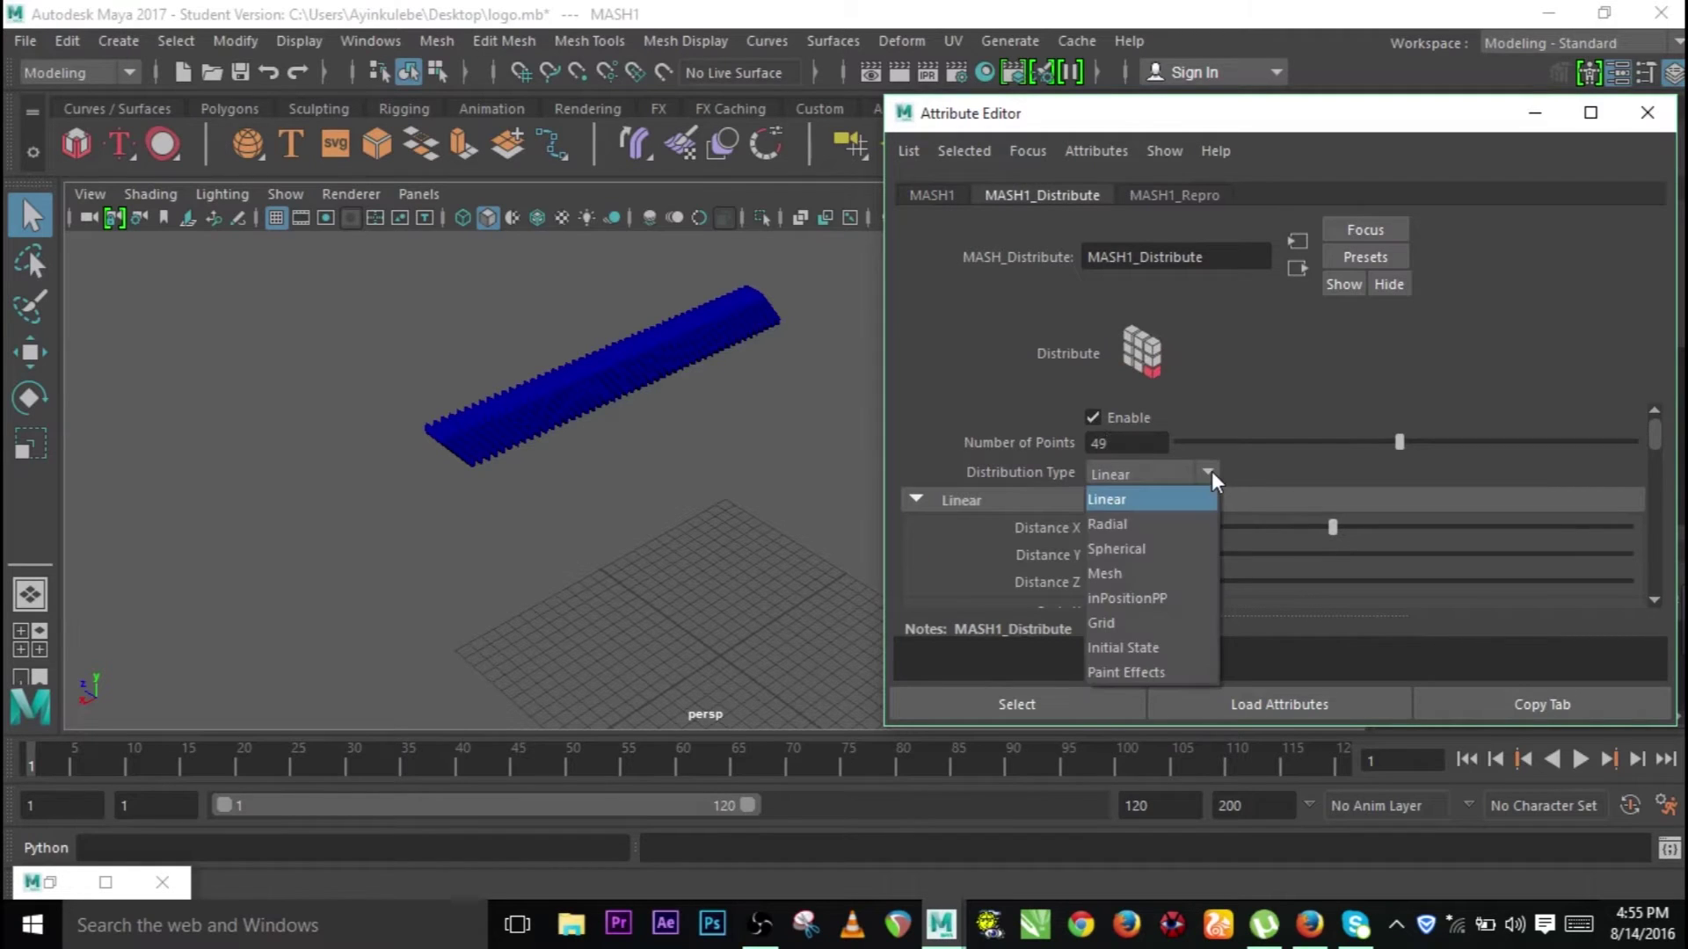
left_click(1189, 654)
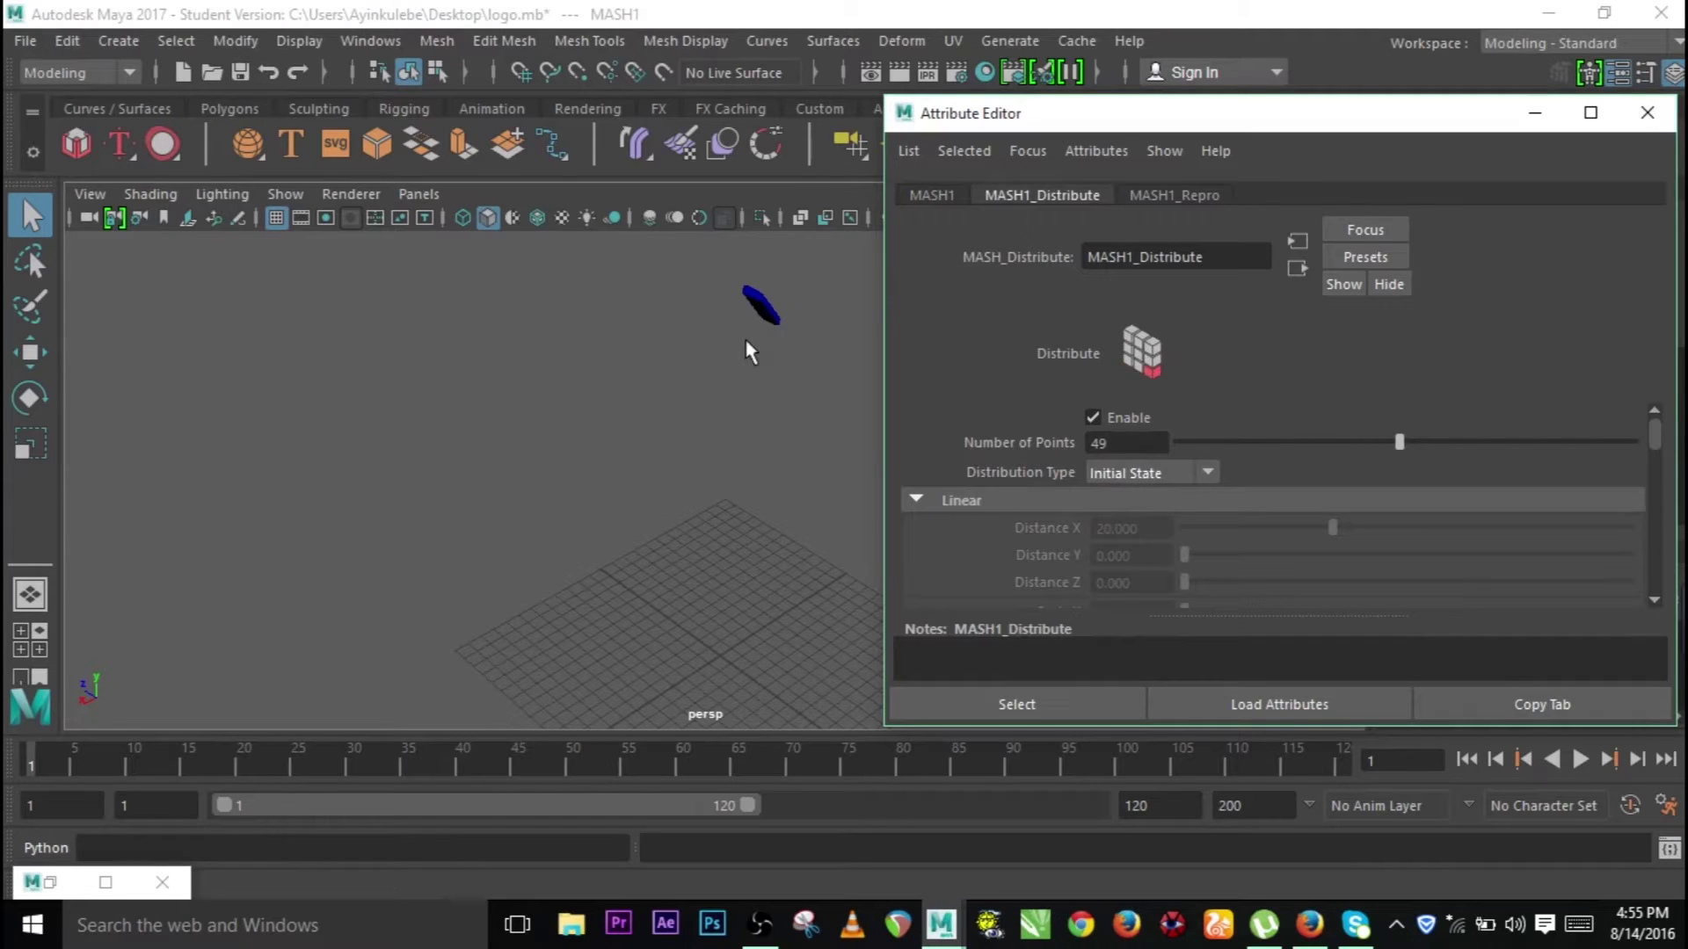
left_click_drag(749, 352, 630, 385, "alt")
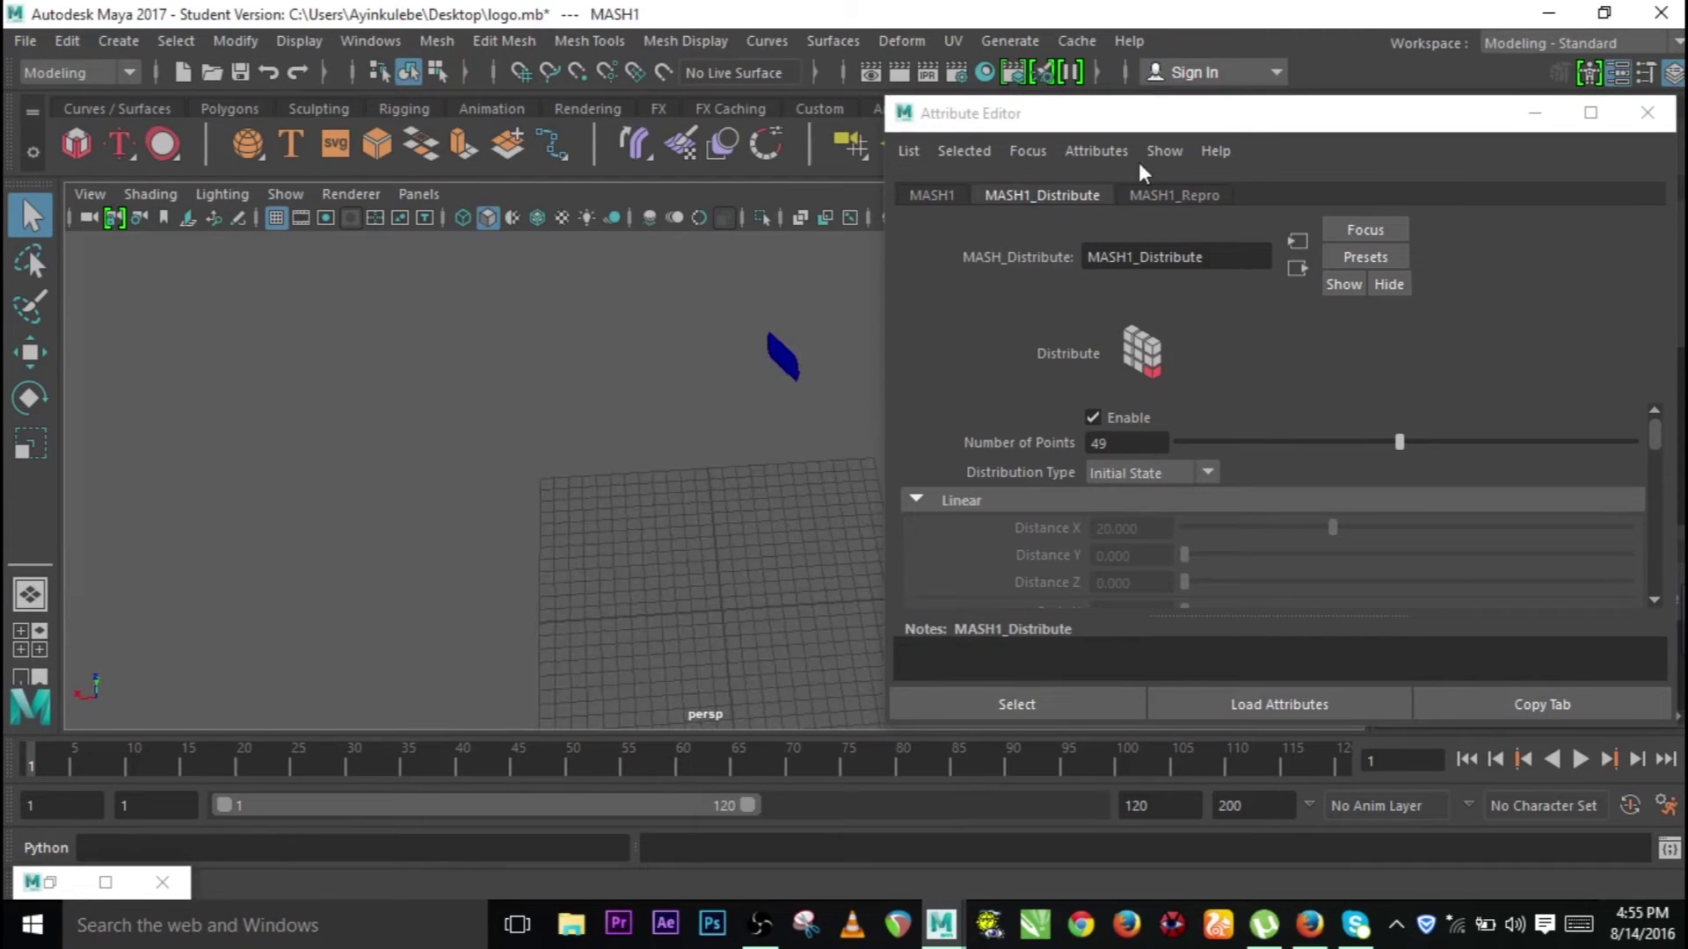
Step: Add an ID node to the MASH1 network so the separate logo pieces are distributed
left_click(952, 202)
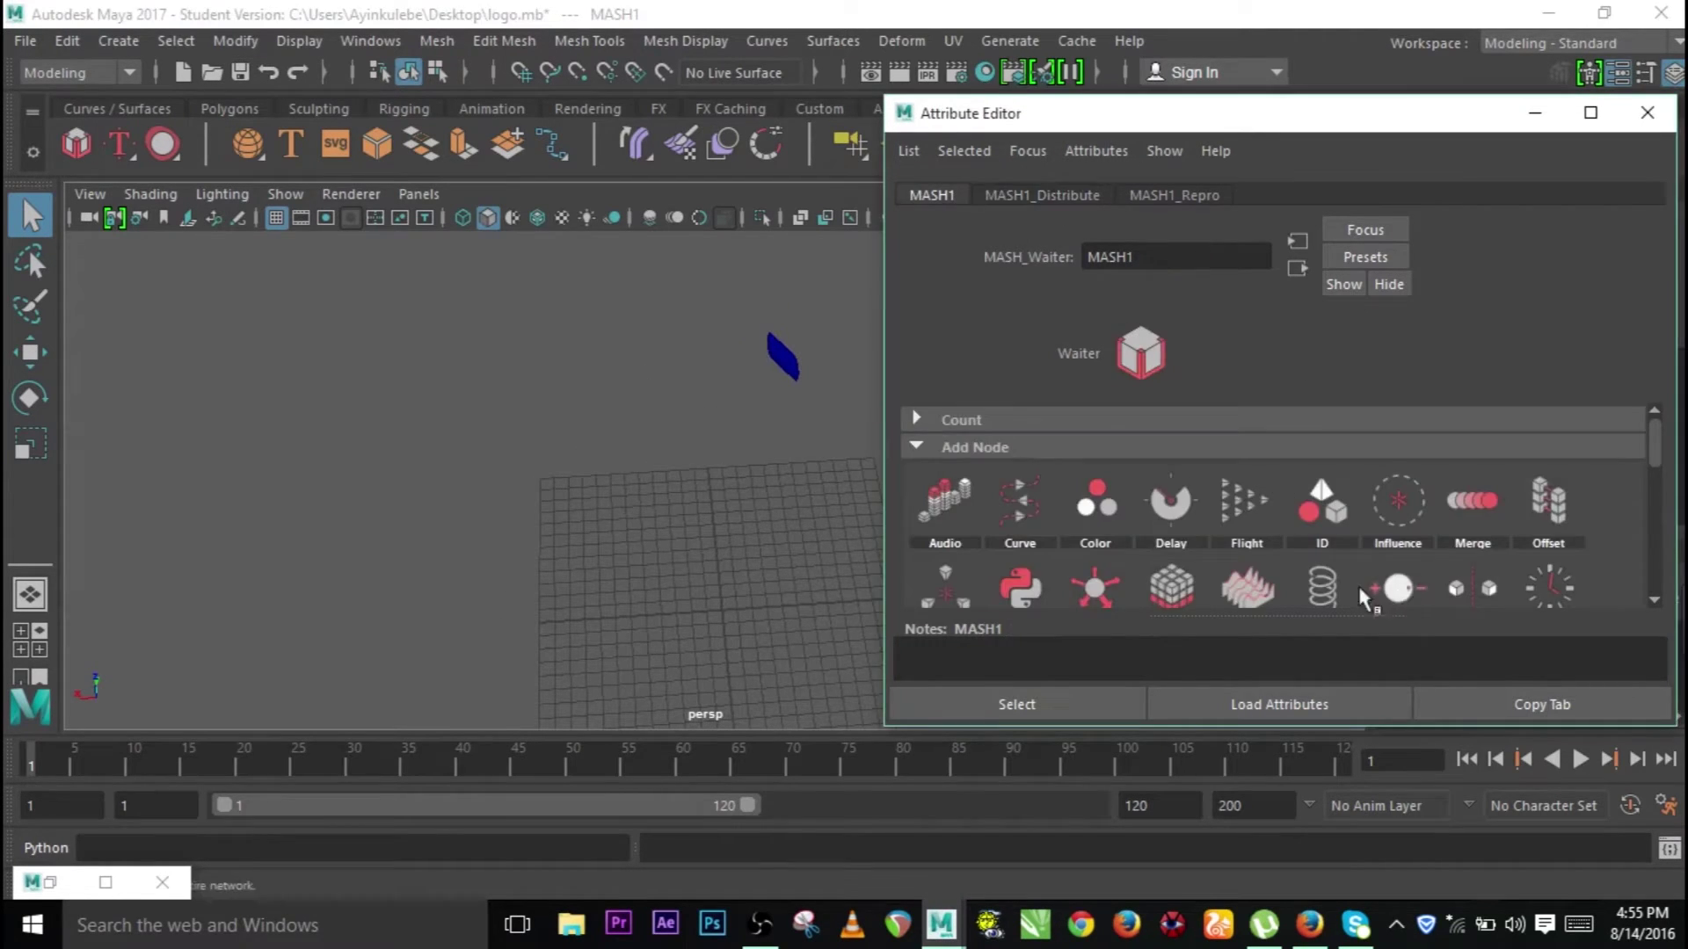
left_click(1318, 503)
left_click_drag(774, 545, 430, 455, "alt")
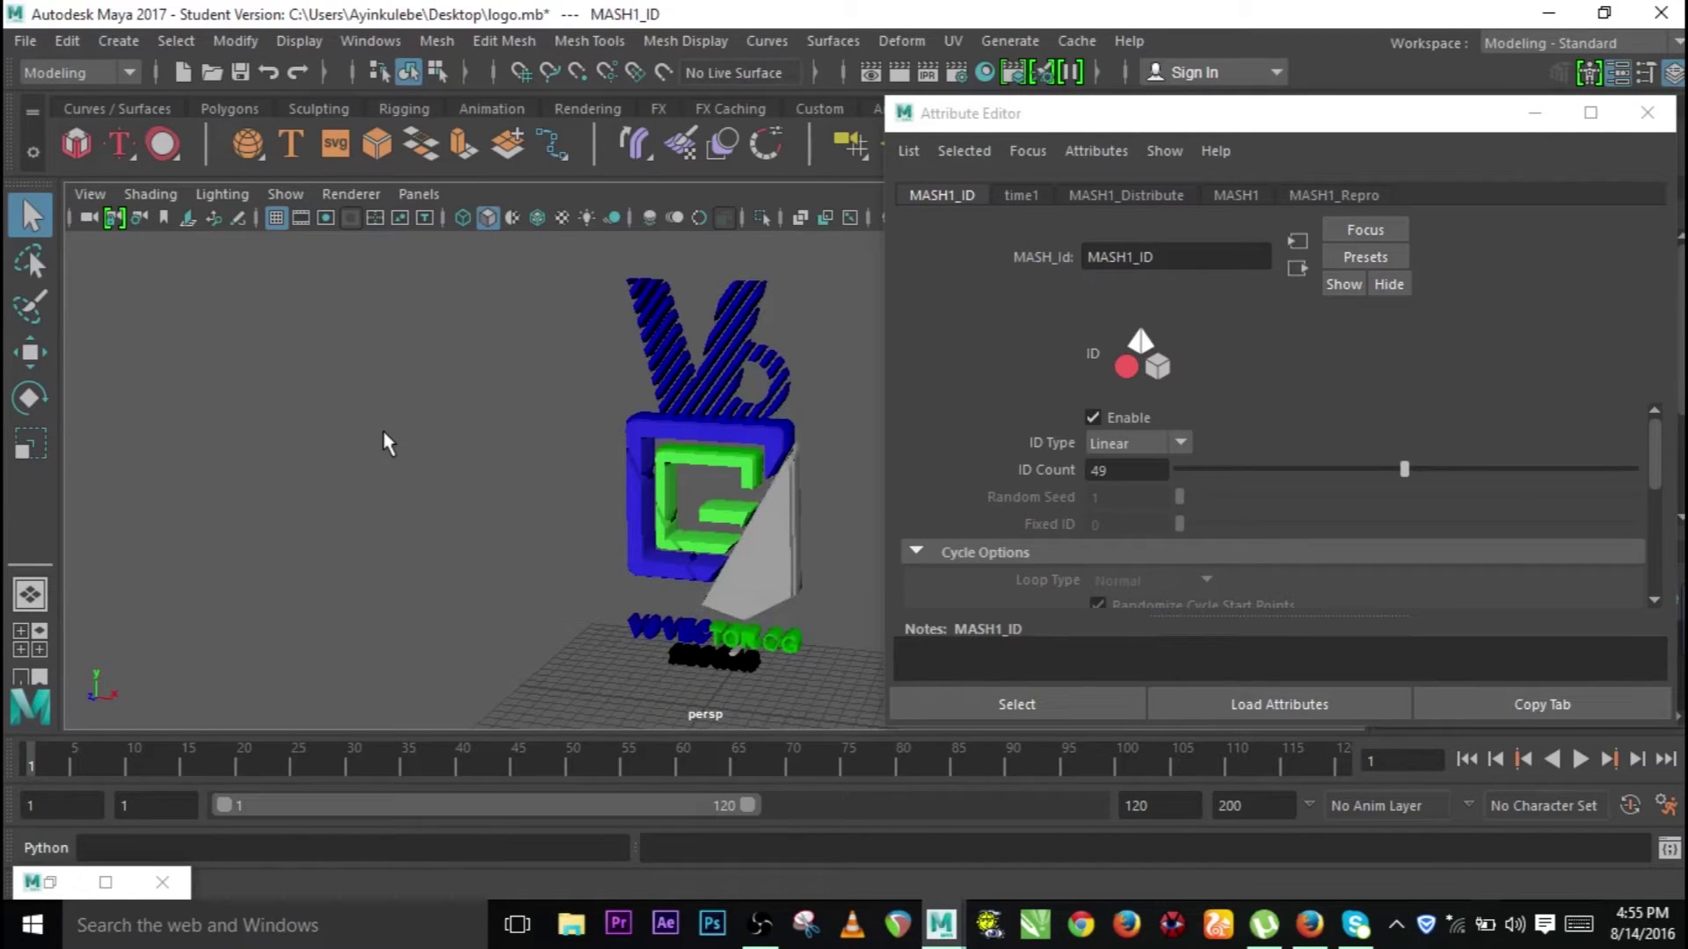
Step: Add a Random node to the MASH1 network to scatter the logo pieces
left_click(1152, 195)
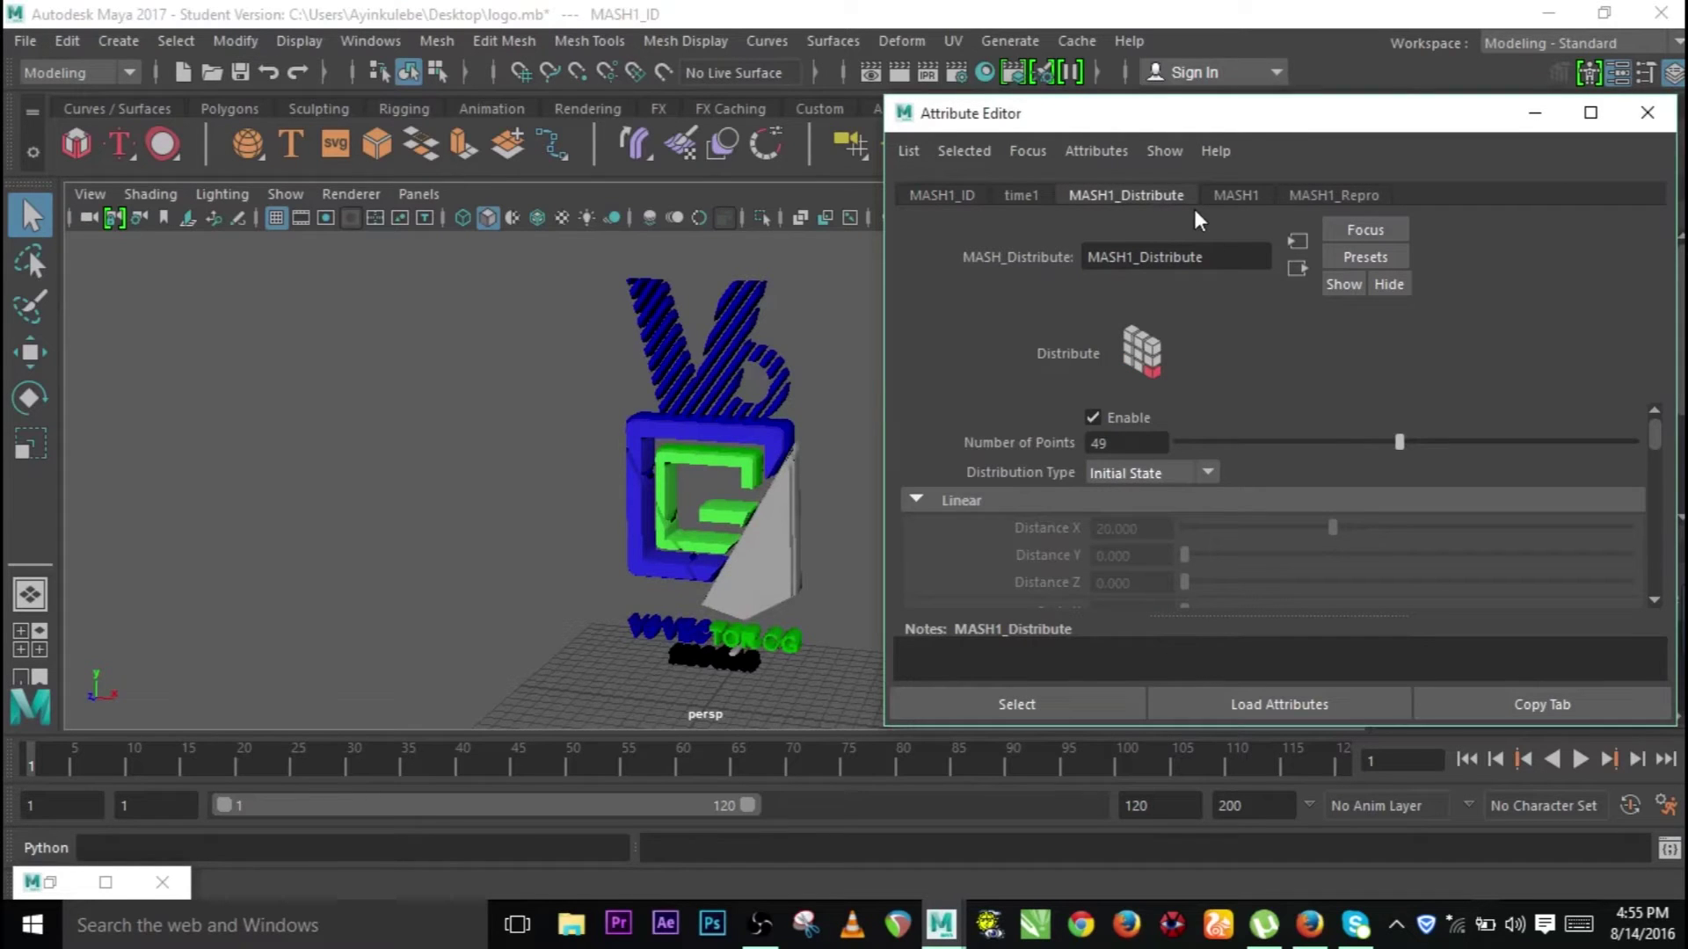
left_click(1242, 198)
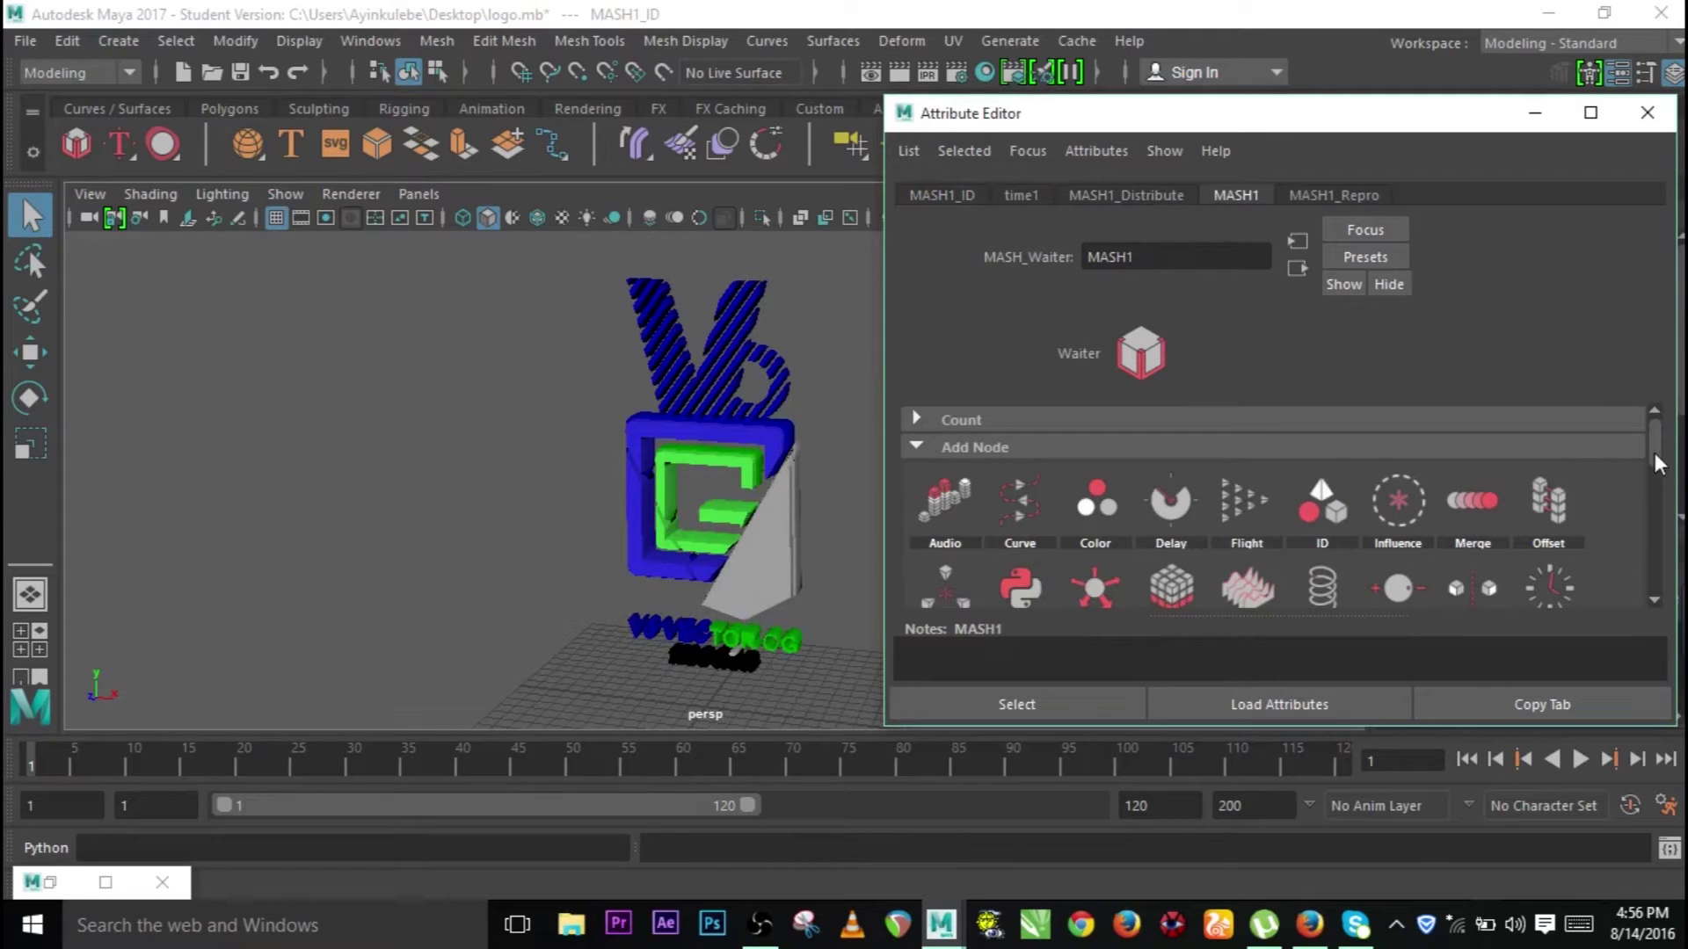
left_click_drag(1654, 452, 1655, 467)
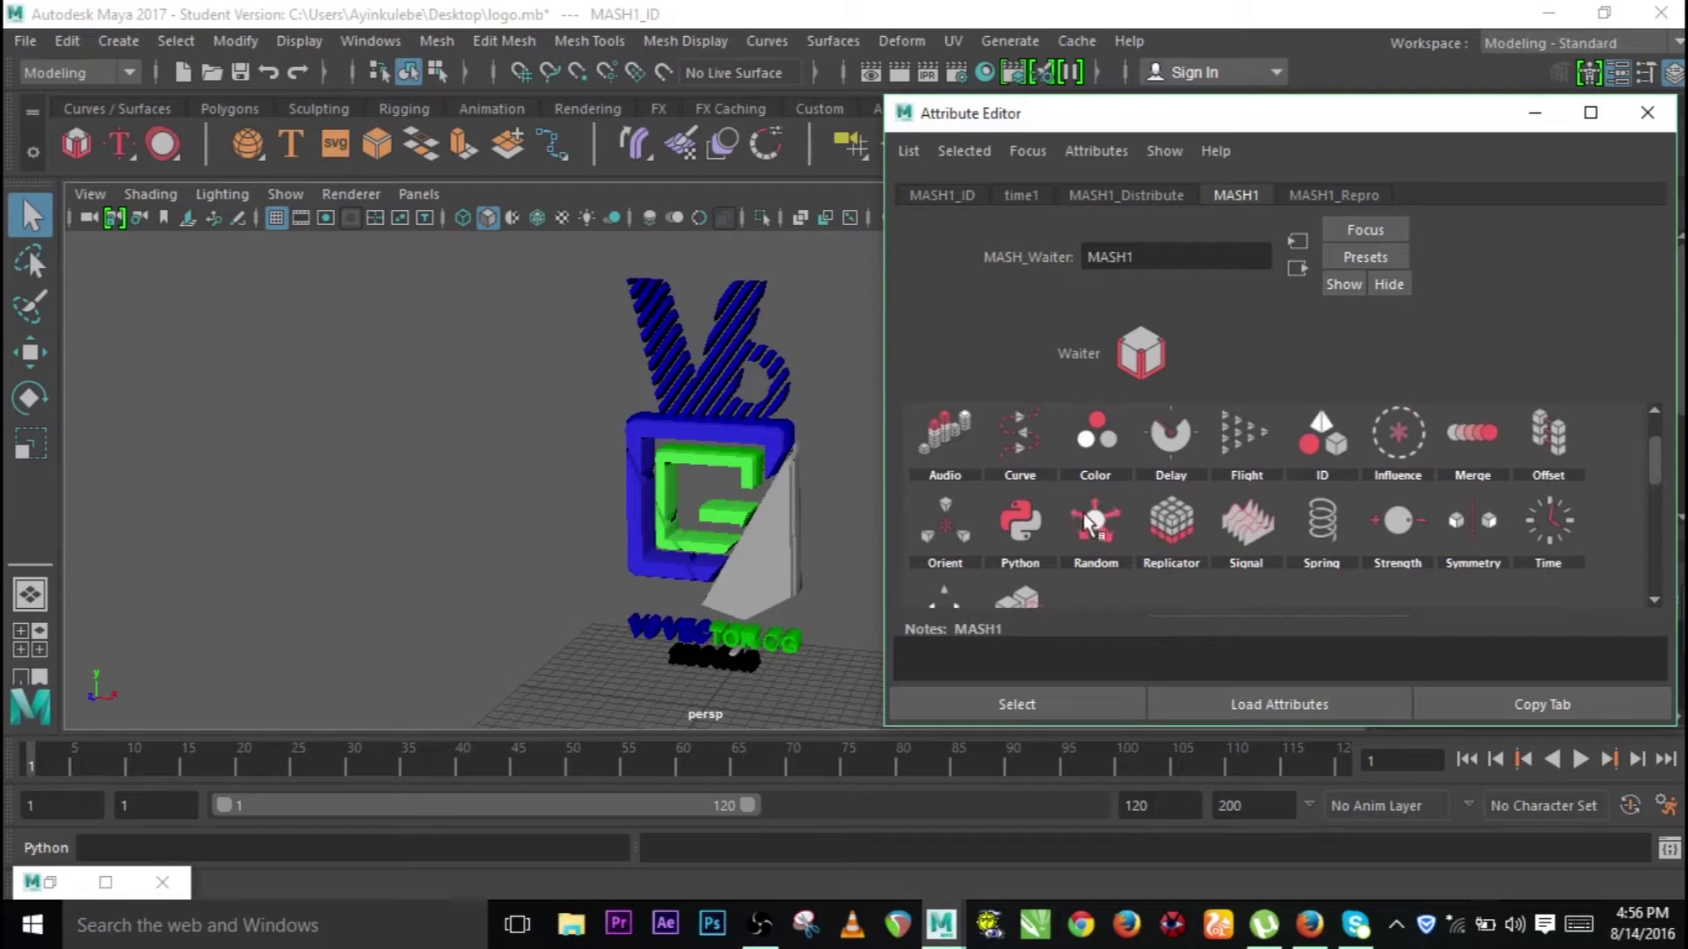
left_click(1141, 531)
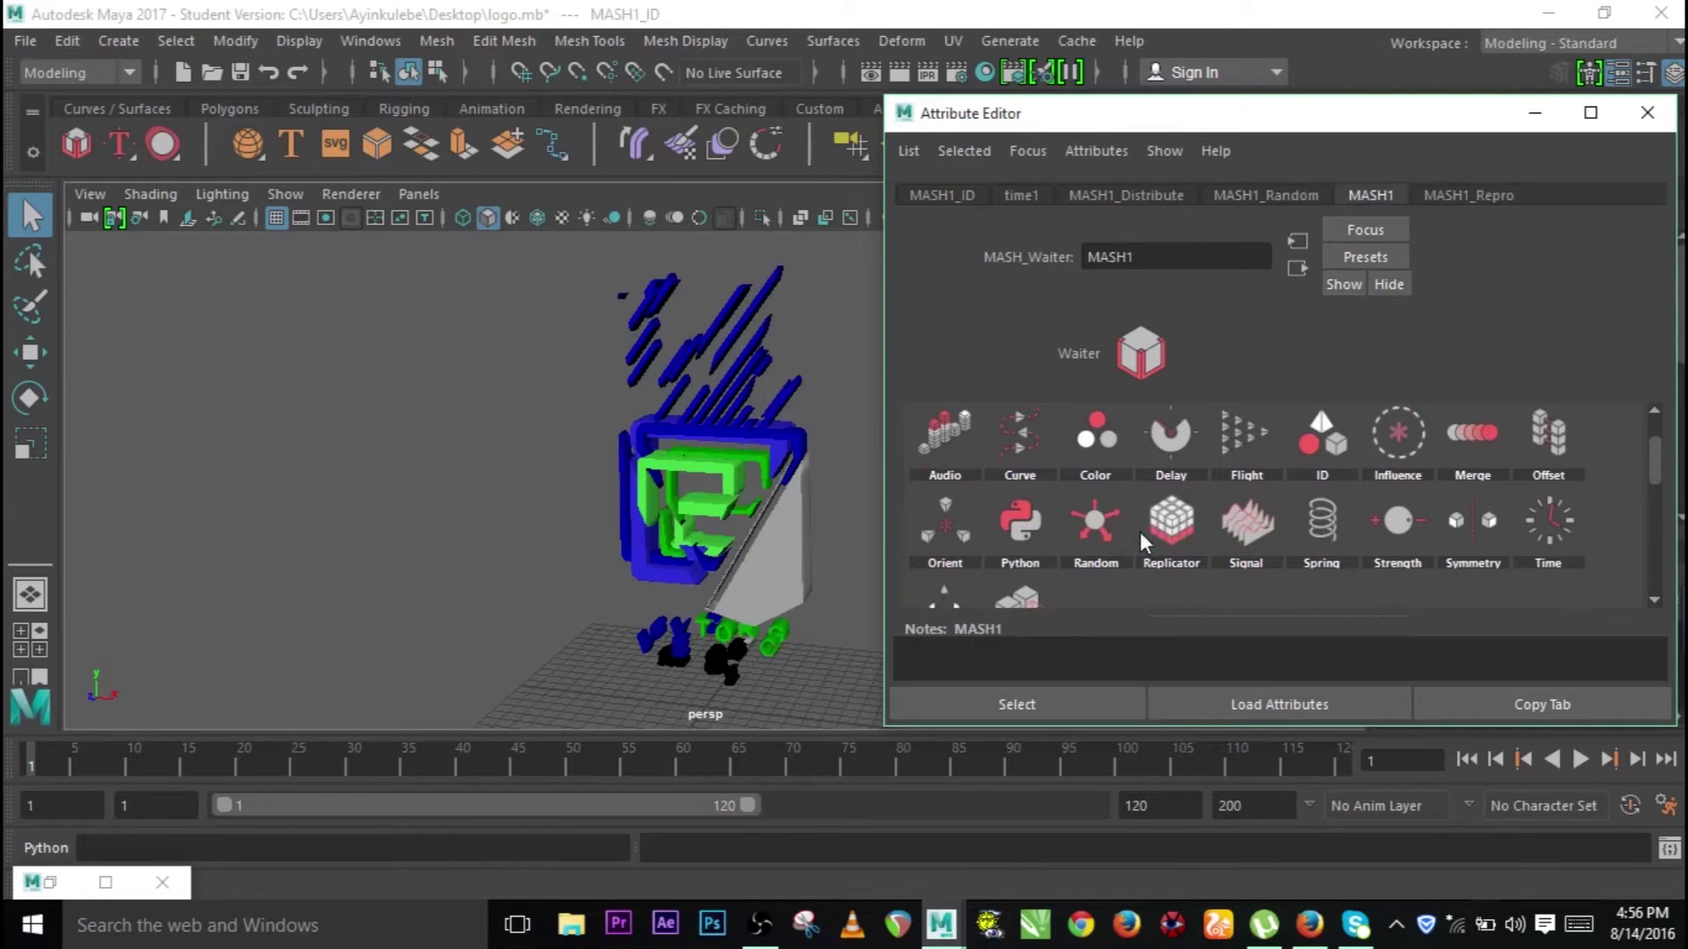
left_click_drag(830, 561, 594, 566, "alt")
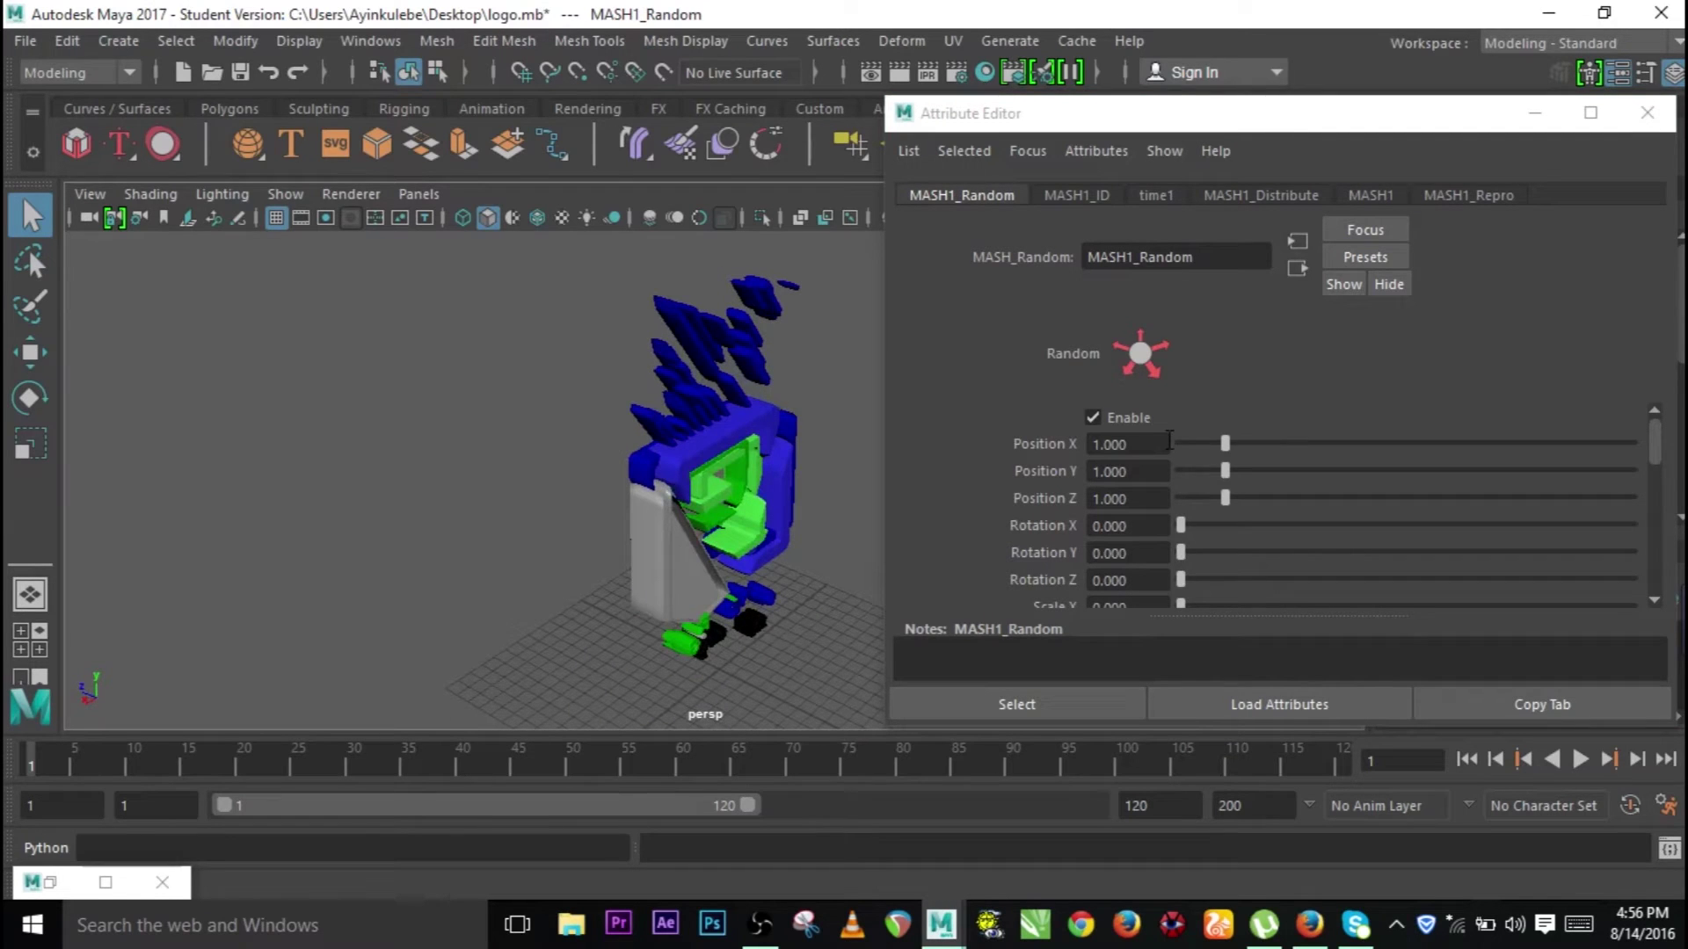
Step: Test the Random node's Strength by lowering it to 0 and raising it back to 1
scroll(1659, 452, "down", 1)
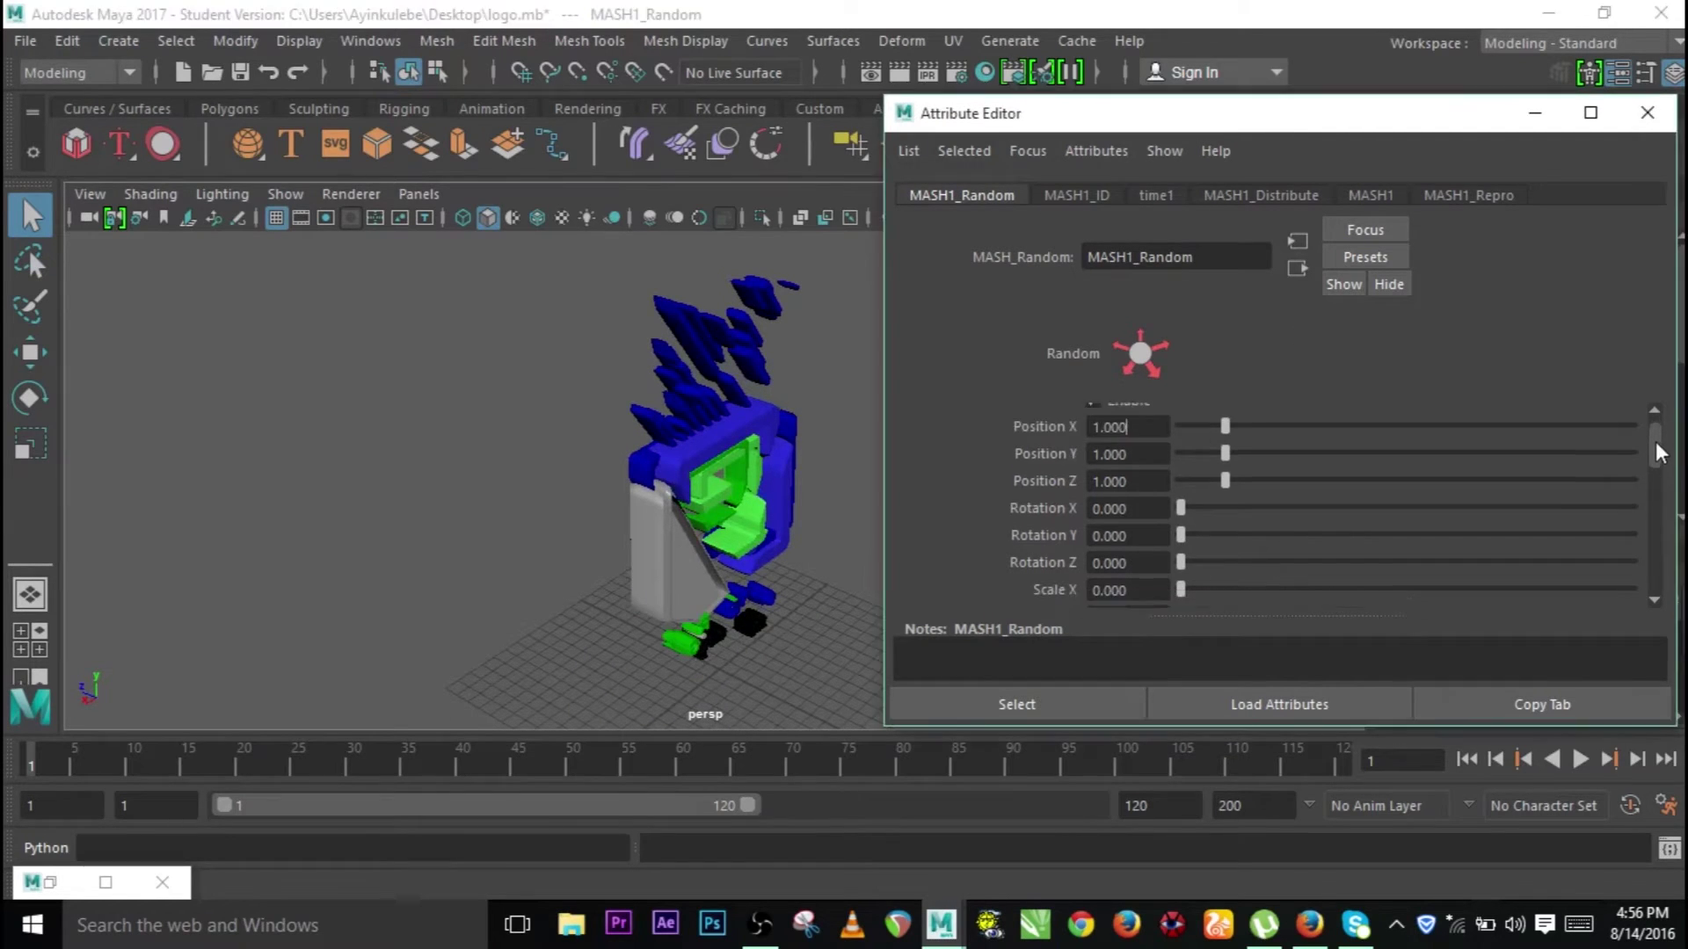
left_click_drag(1658, 445, 1106, 539)
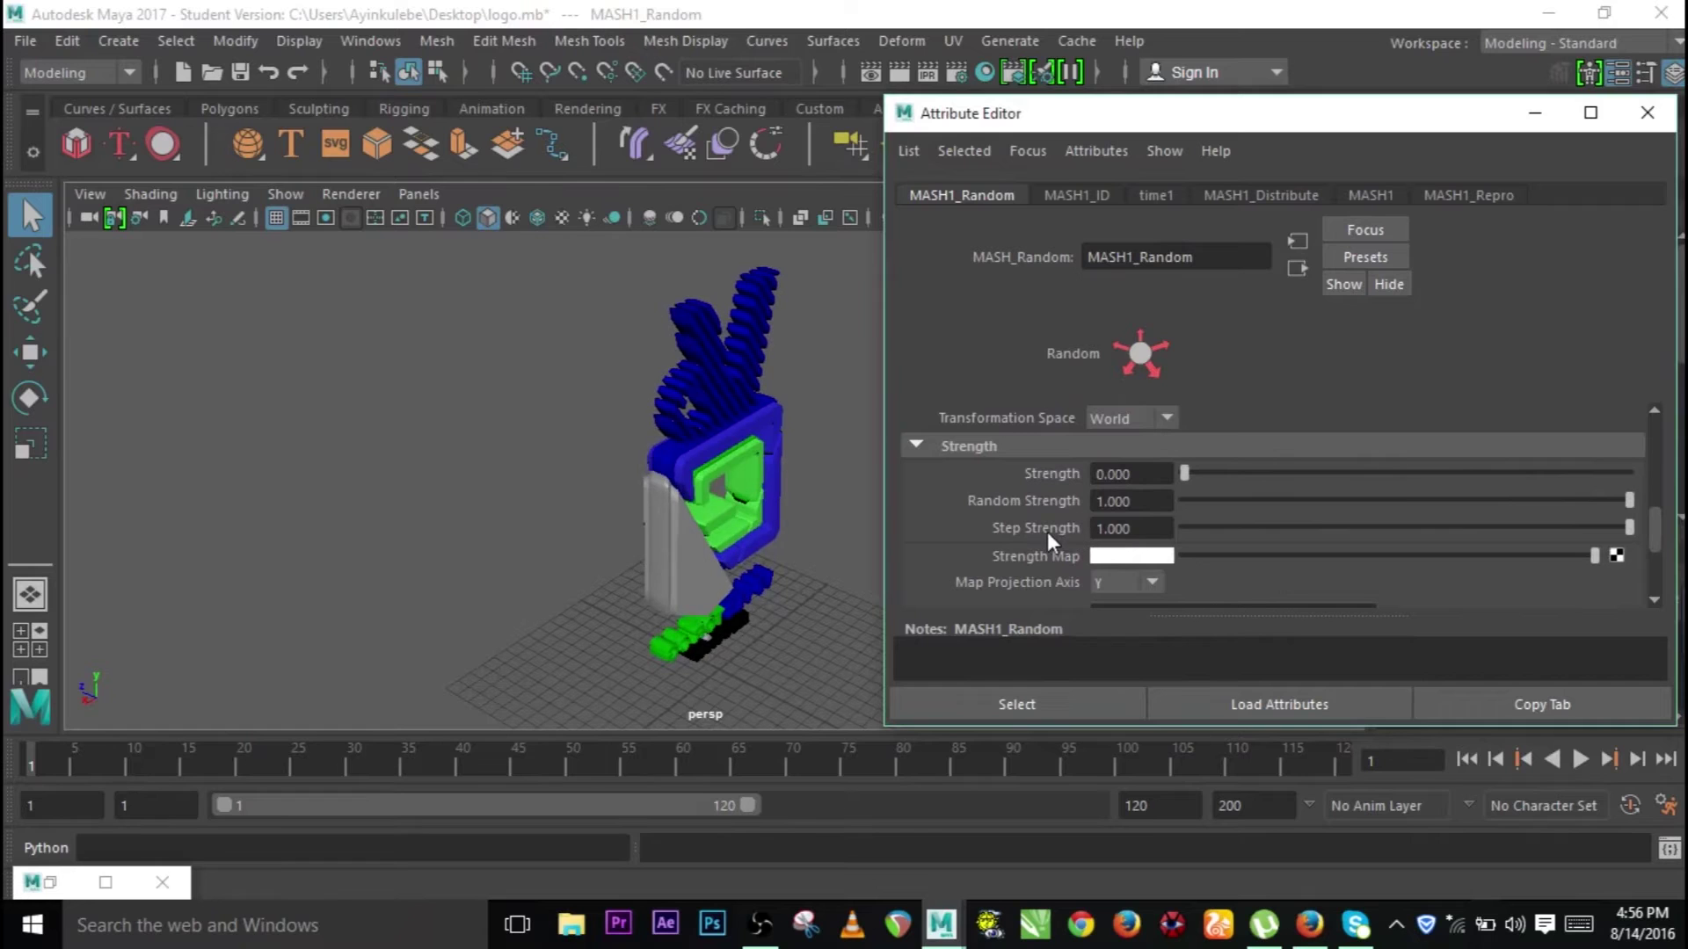
left_click_drag(633, 556, 895, 531, "alt")
left_click_drag(1183, 475, 1635, 475)
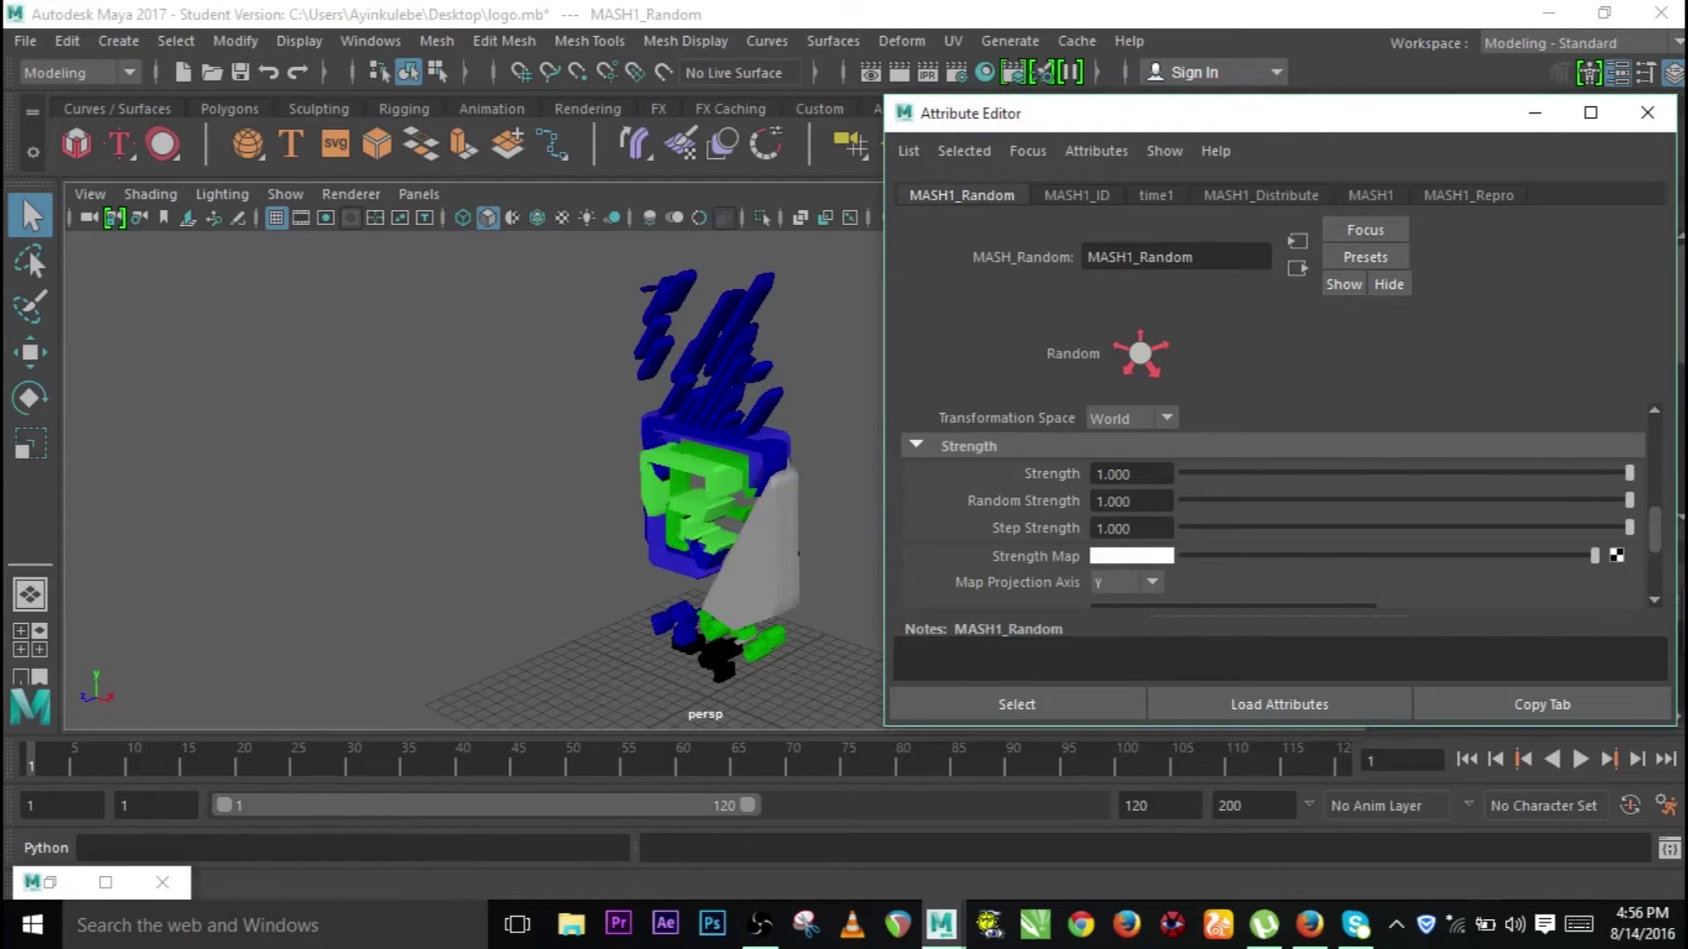
left_click_drag(733, 554, 814, 528, "alt")
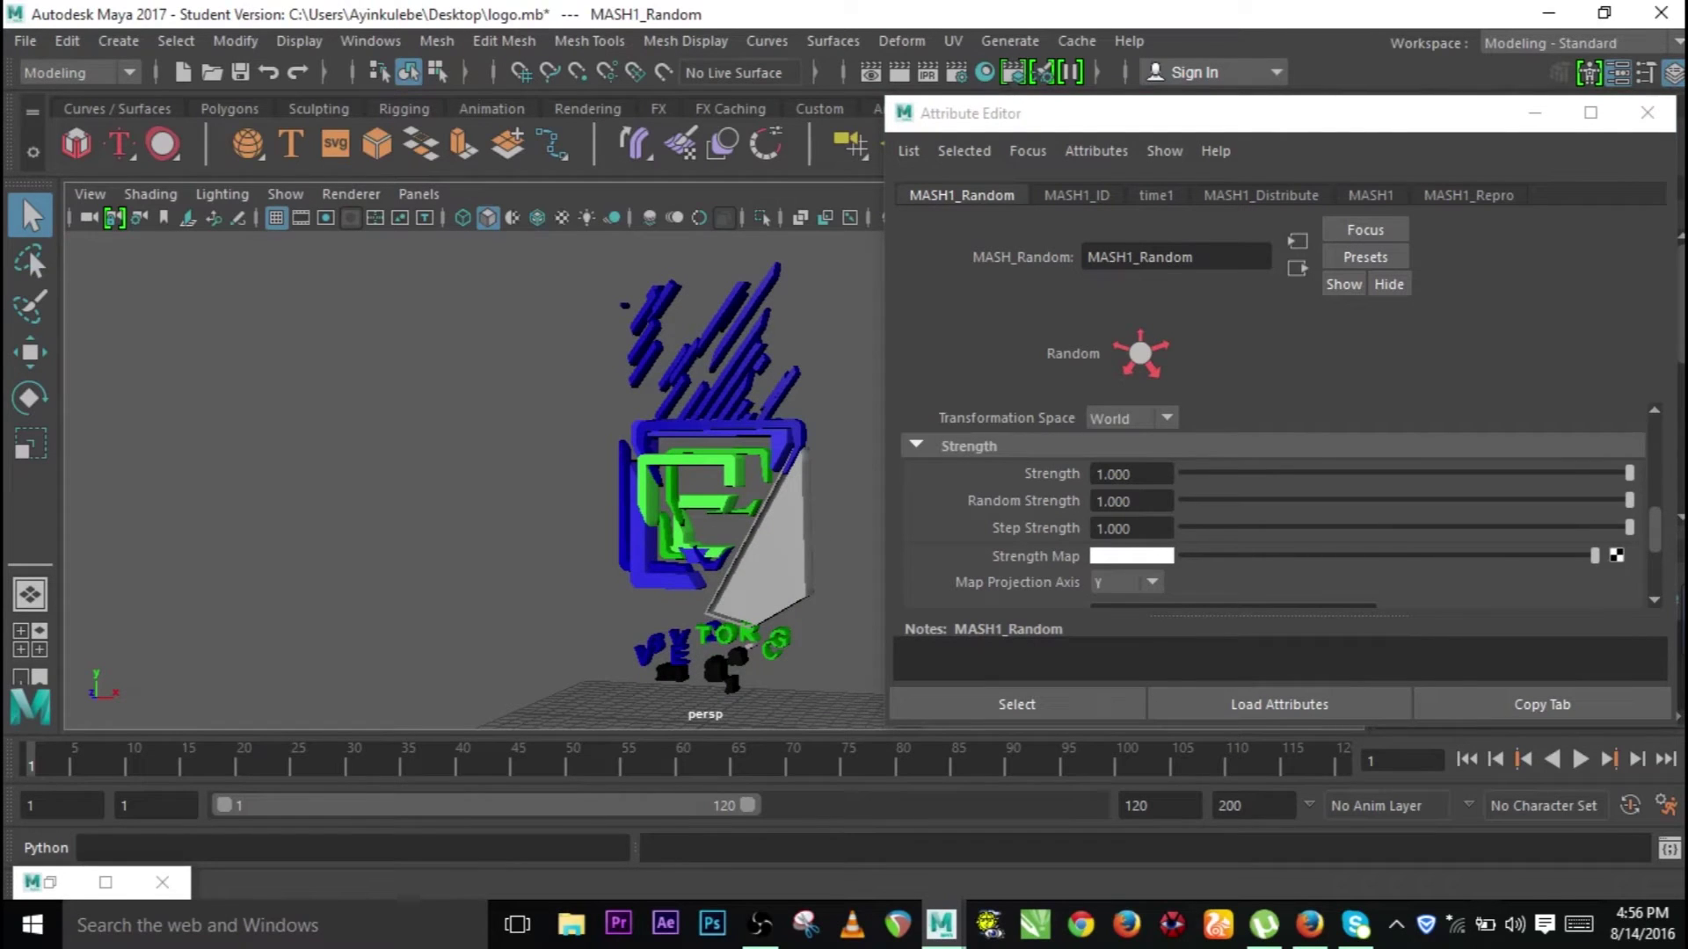
left_click_drag(1659, 535, 1659, 436)
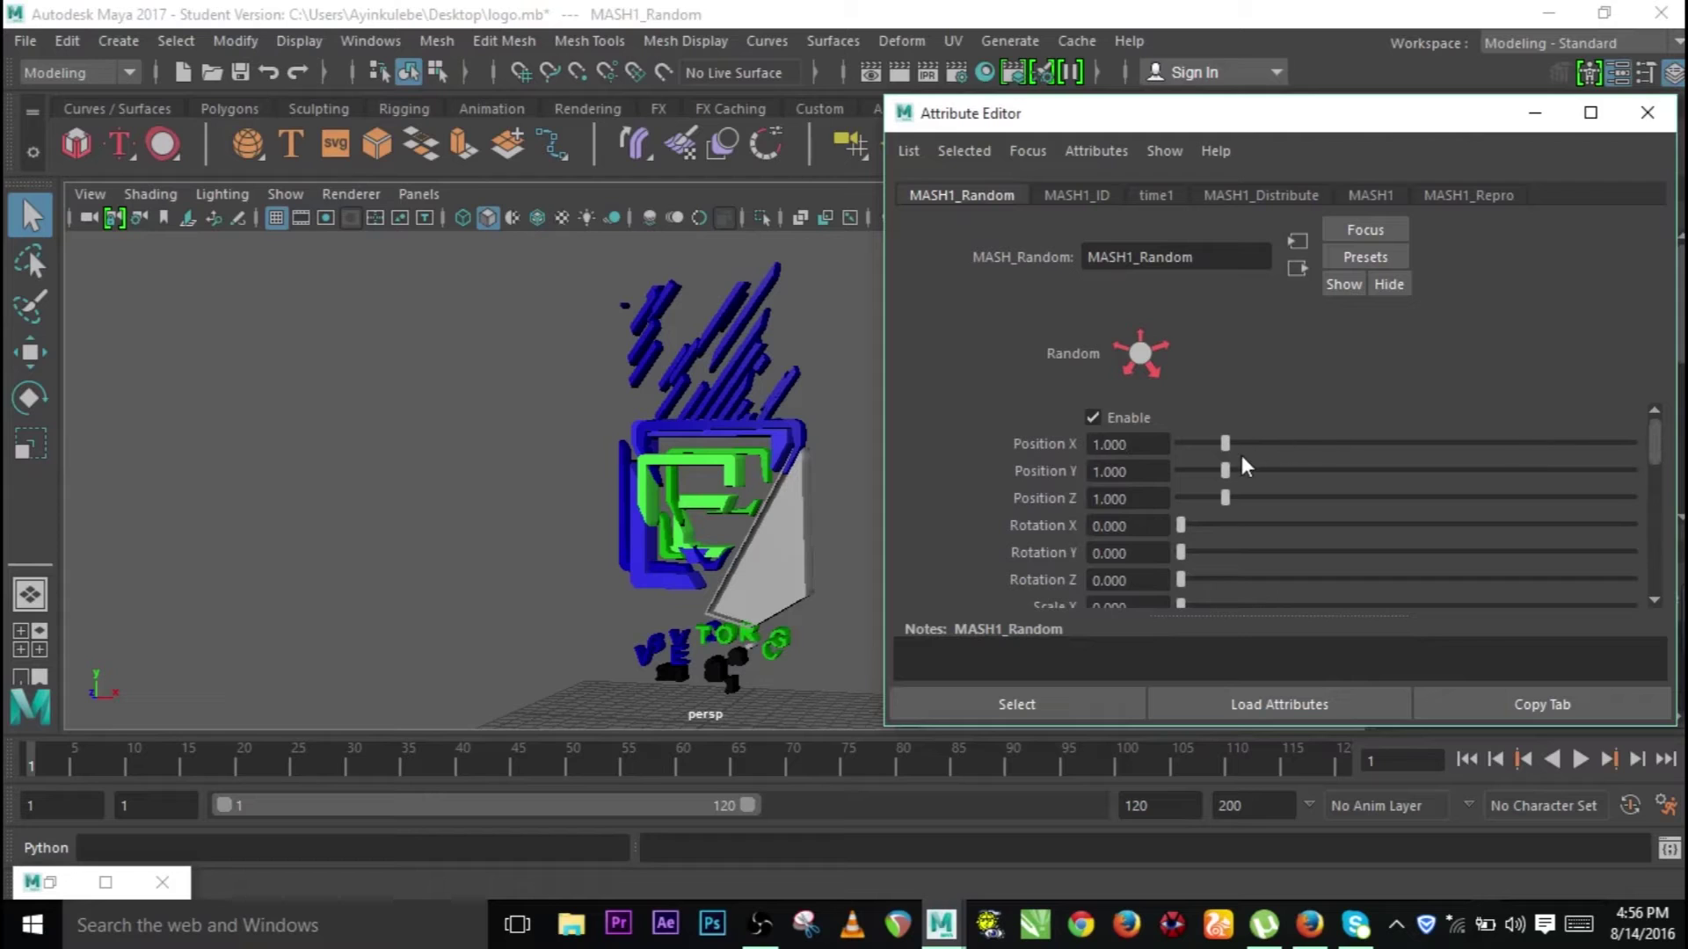
Step: Set the Random node's Position X, Position Y and Position Z to 2
double_click(1168, 444)
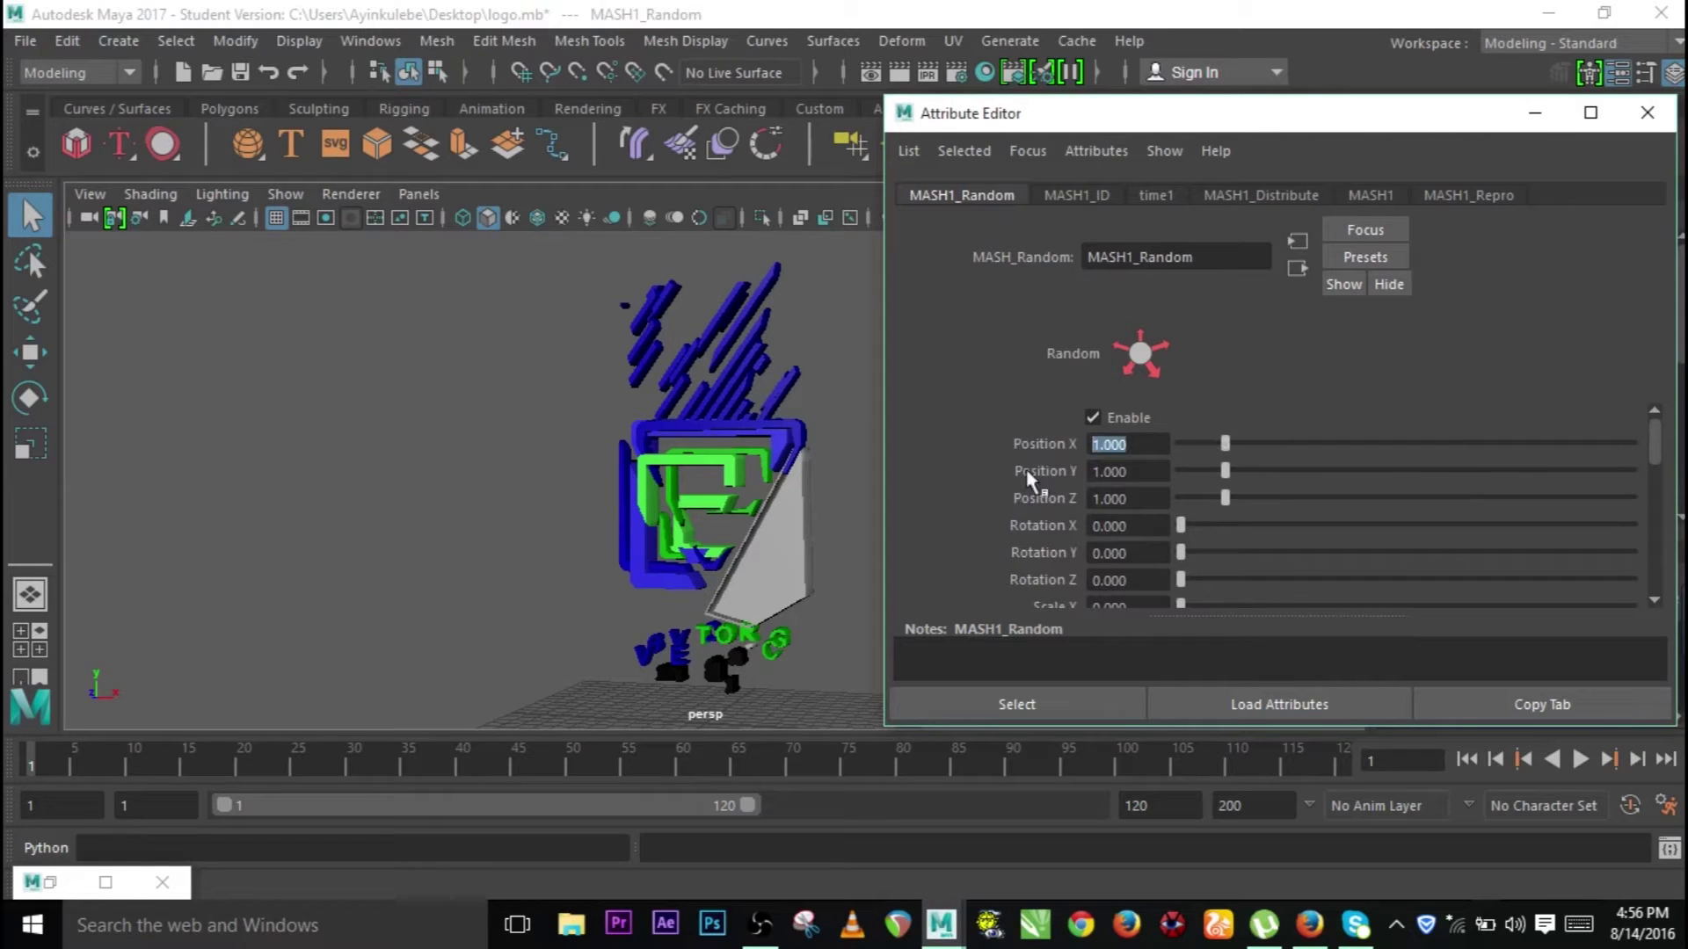
left_click(1134, 444)
double_click(1129, 444)
type("2")
key("Return")
key("Tab")
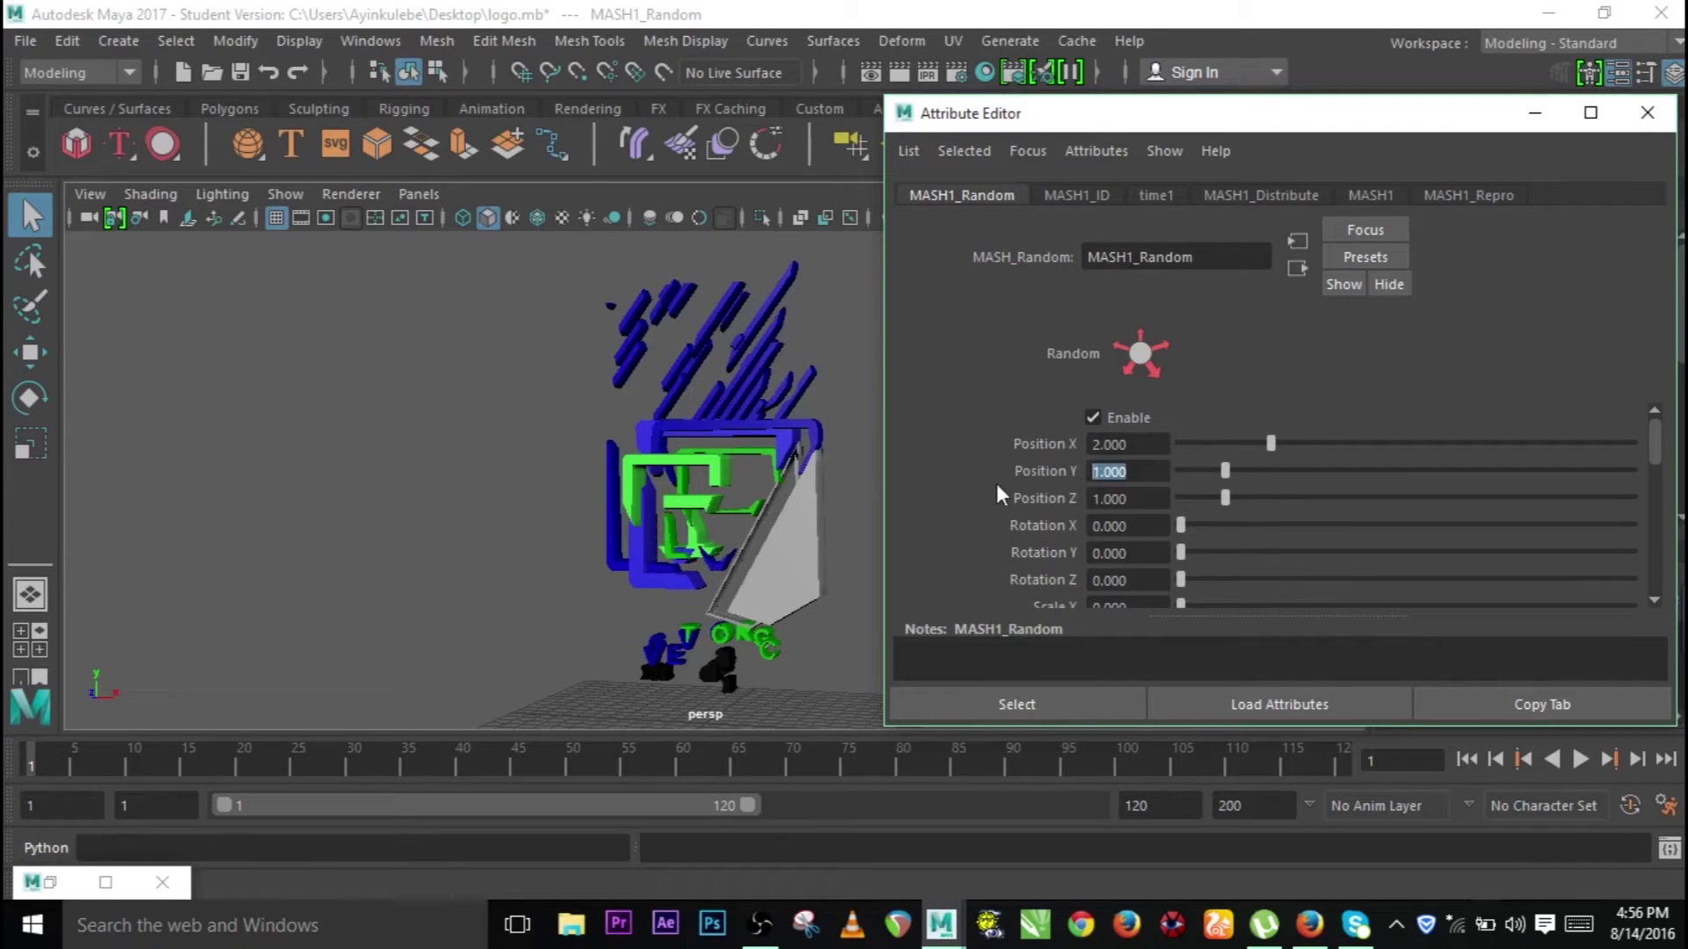
type("2")
key("Return")
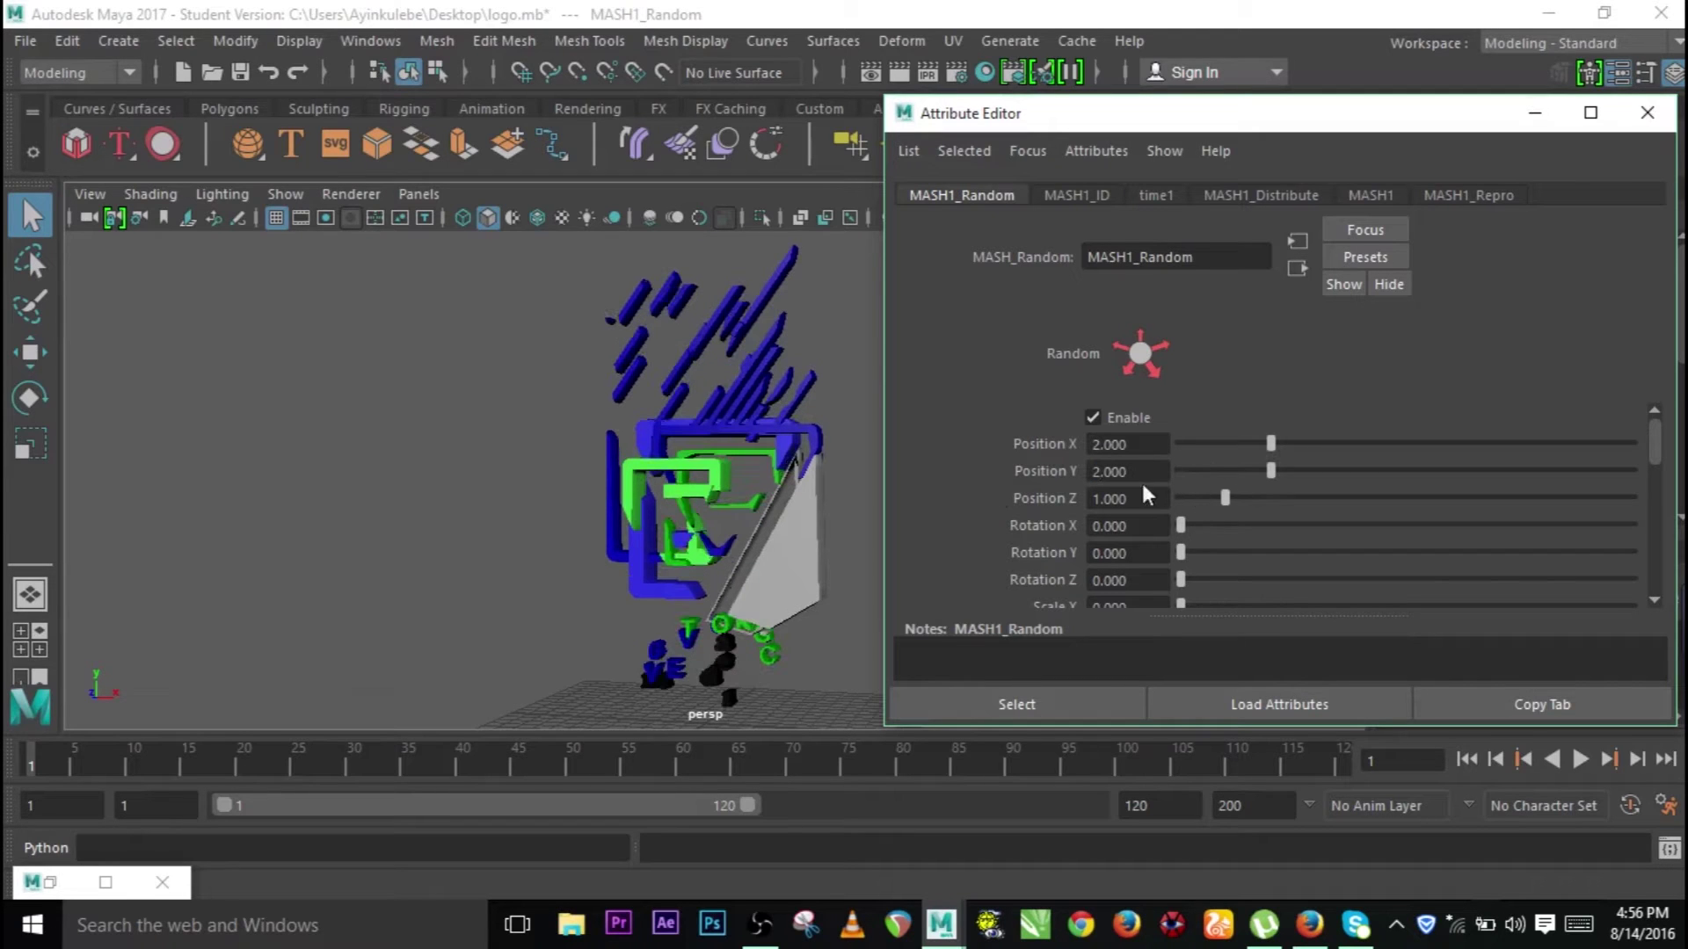
double_click(1134, 498)
type("2")
key("Return")
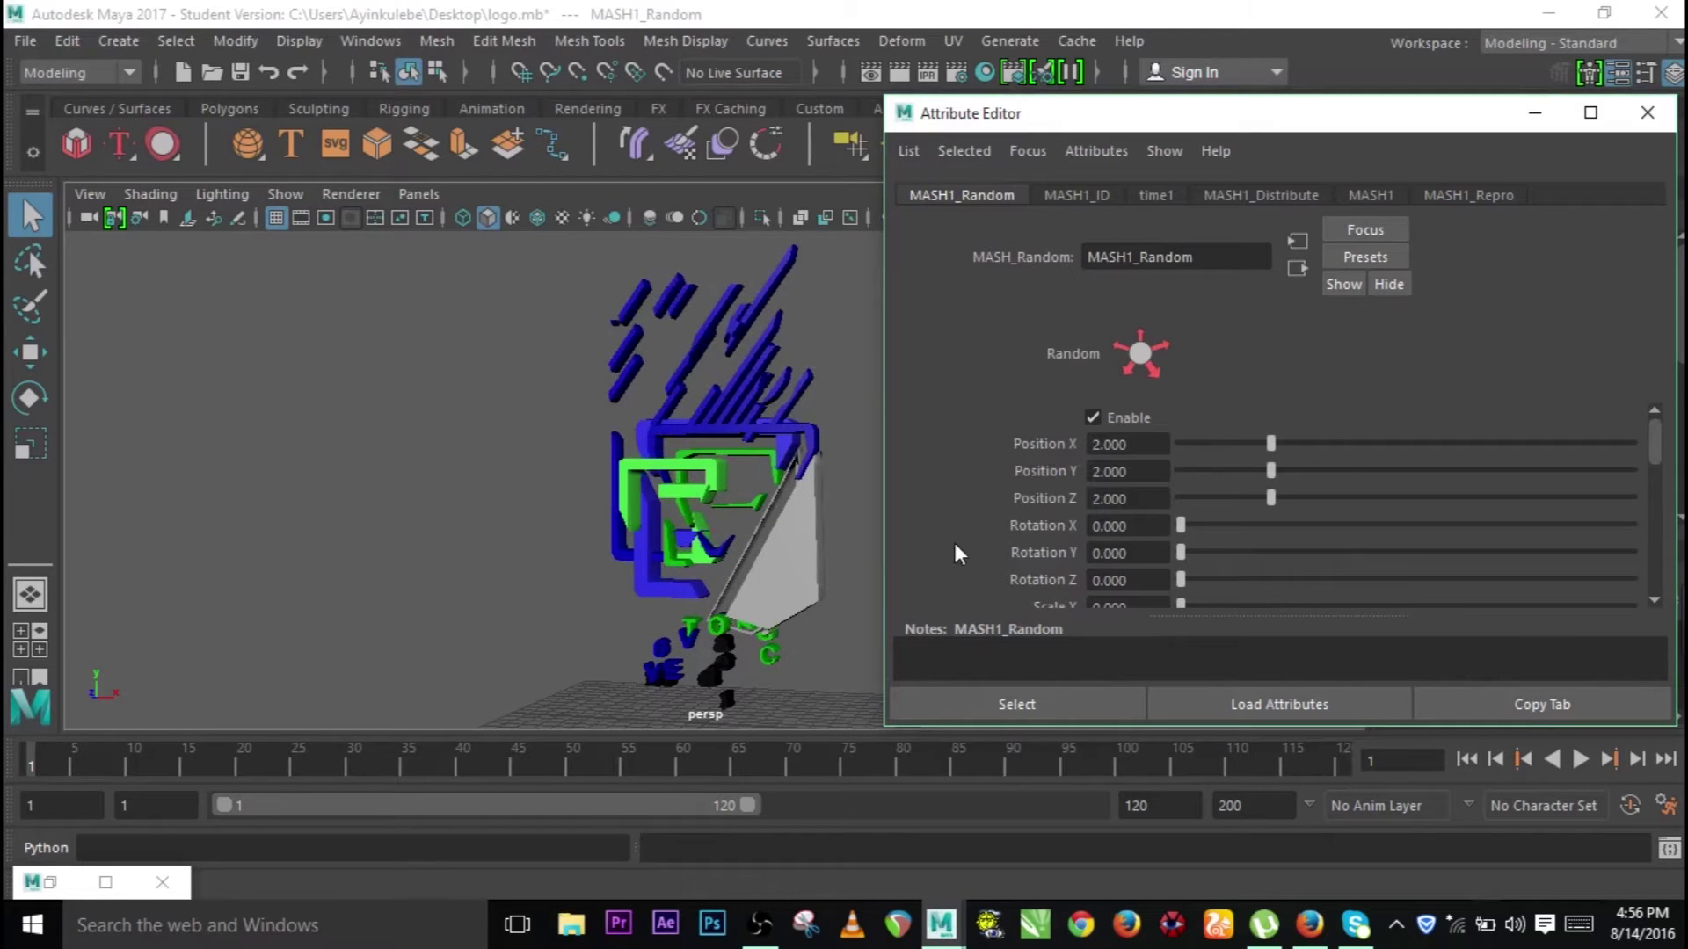
Step: Reselect the MASH1 network and display its Random node's attributes
left_click_drag(788, 487, 849, 497, "alt")
left_click_drag(613, 539, 818, 528, "alt")
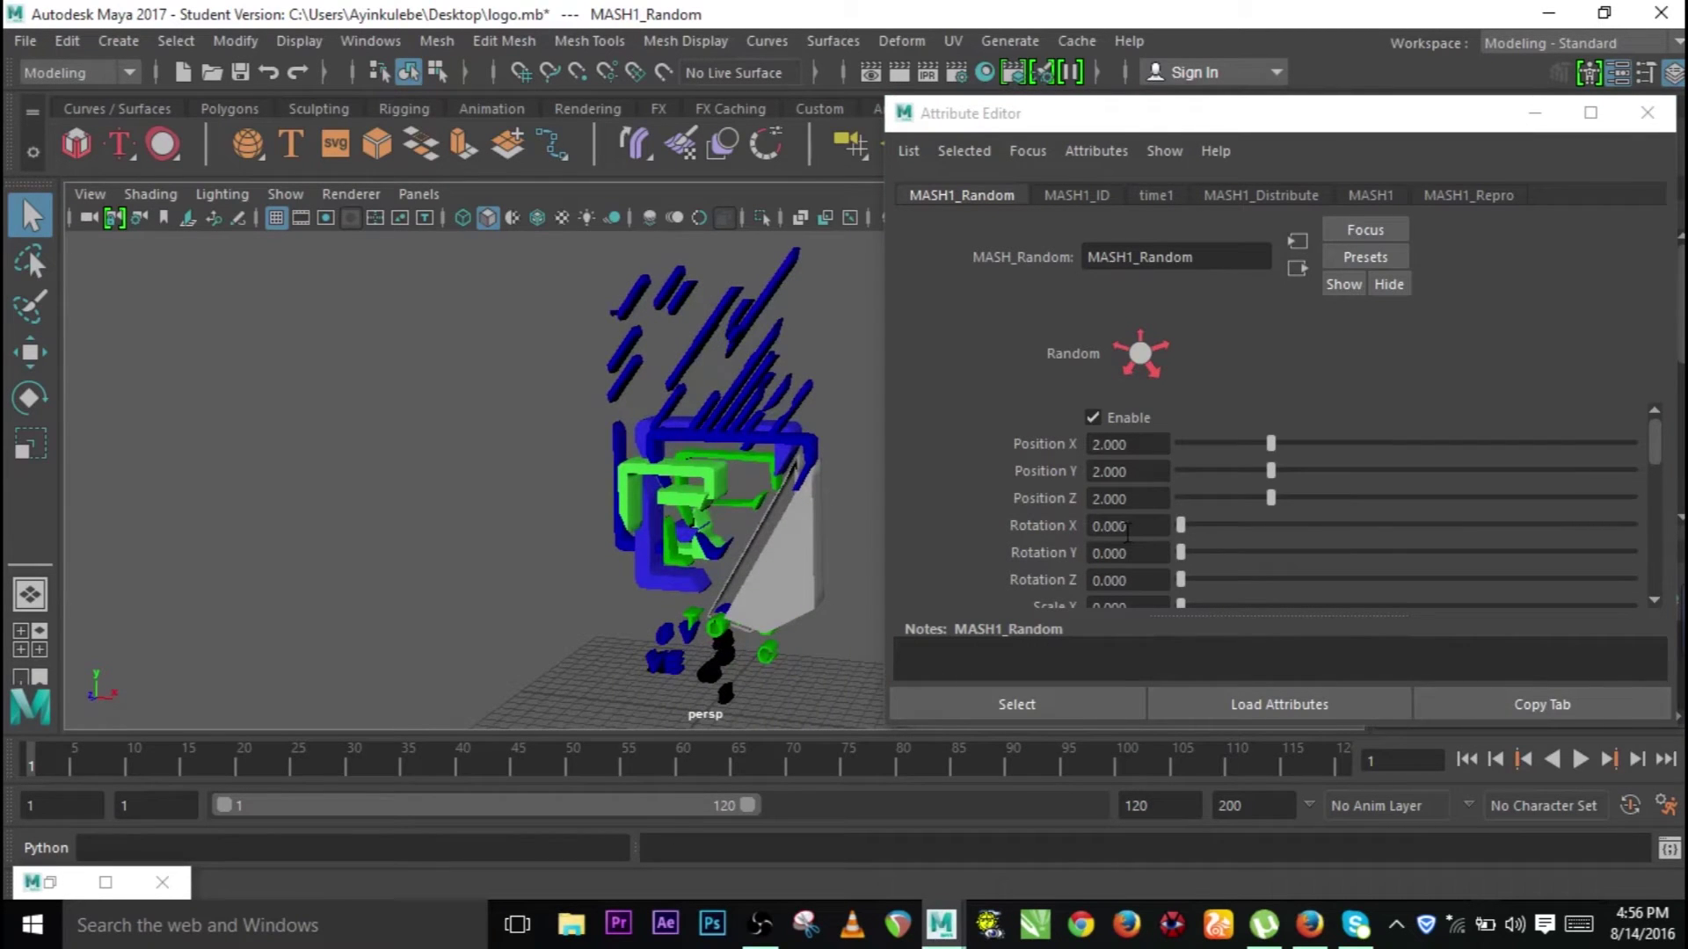
scroll(773, 490, "down", 3)
left_click(767, 503)
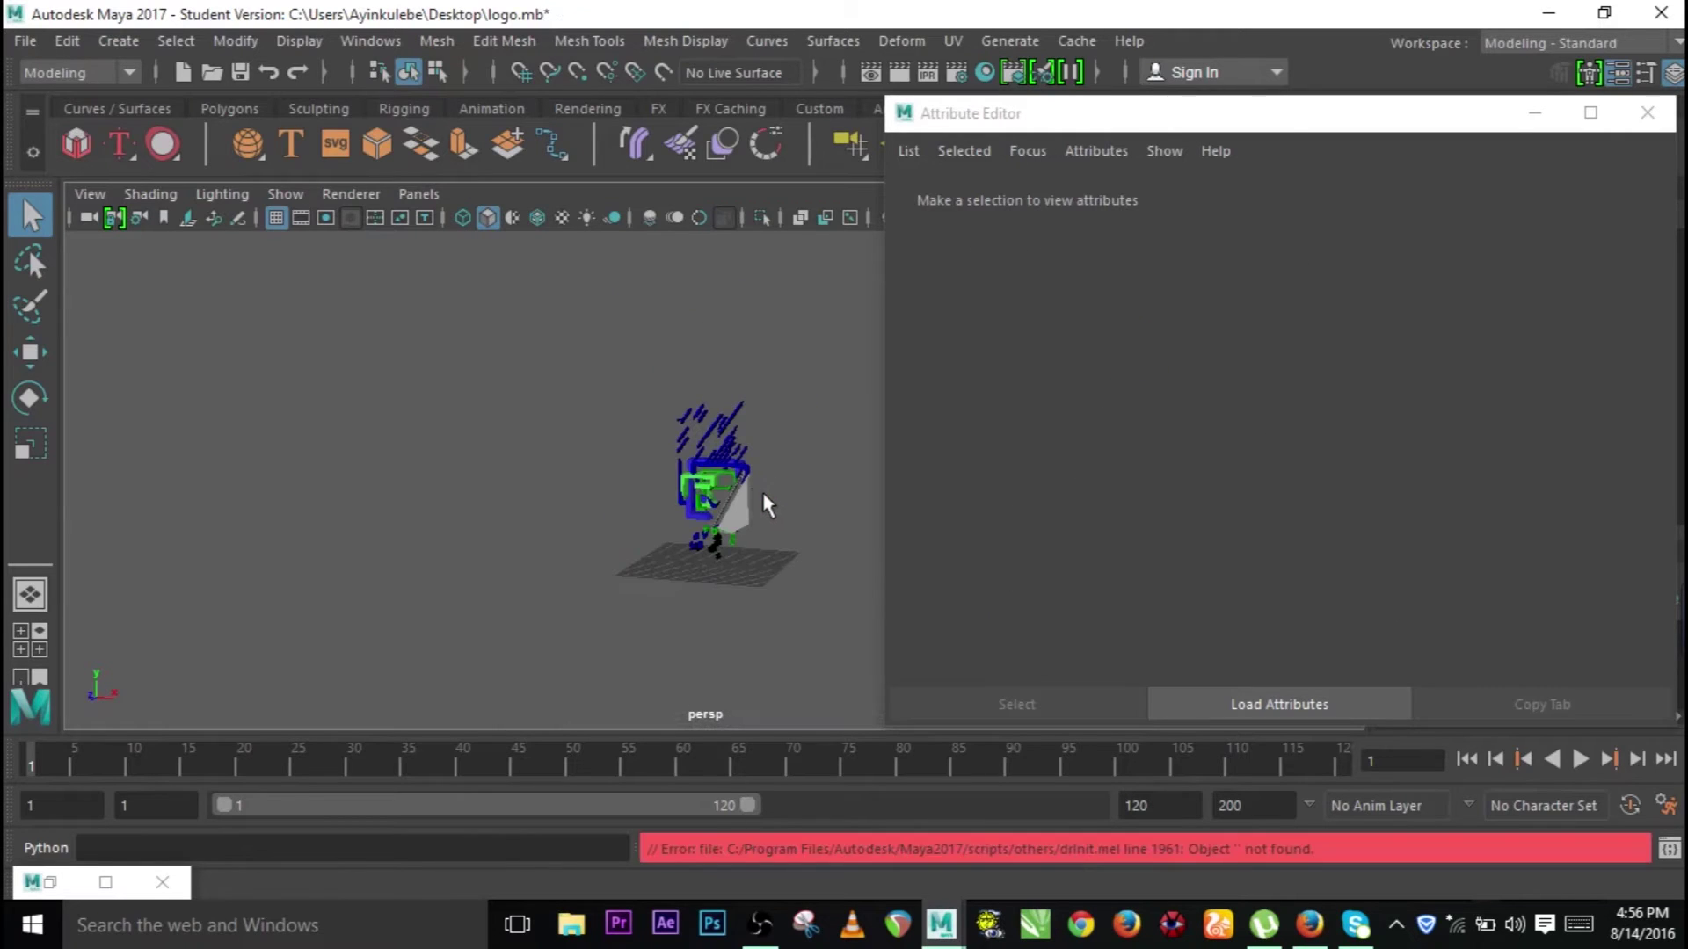
left_click_drag(768, 504, 724, 526, "alt")
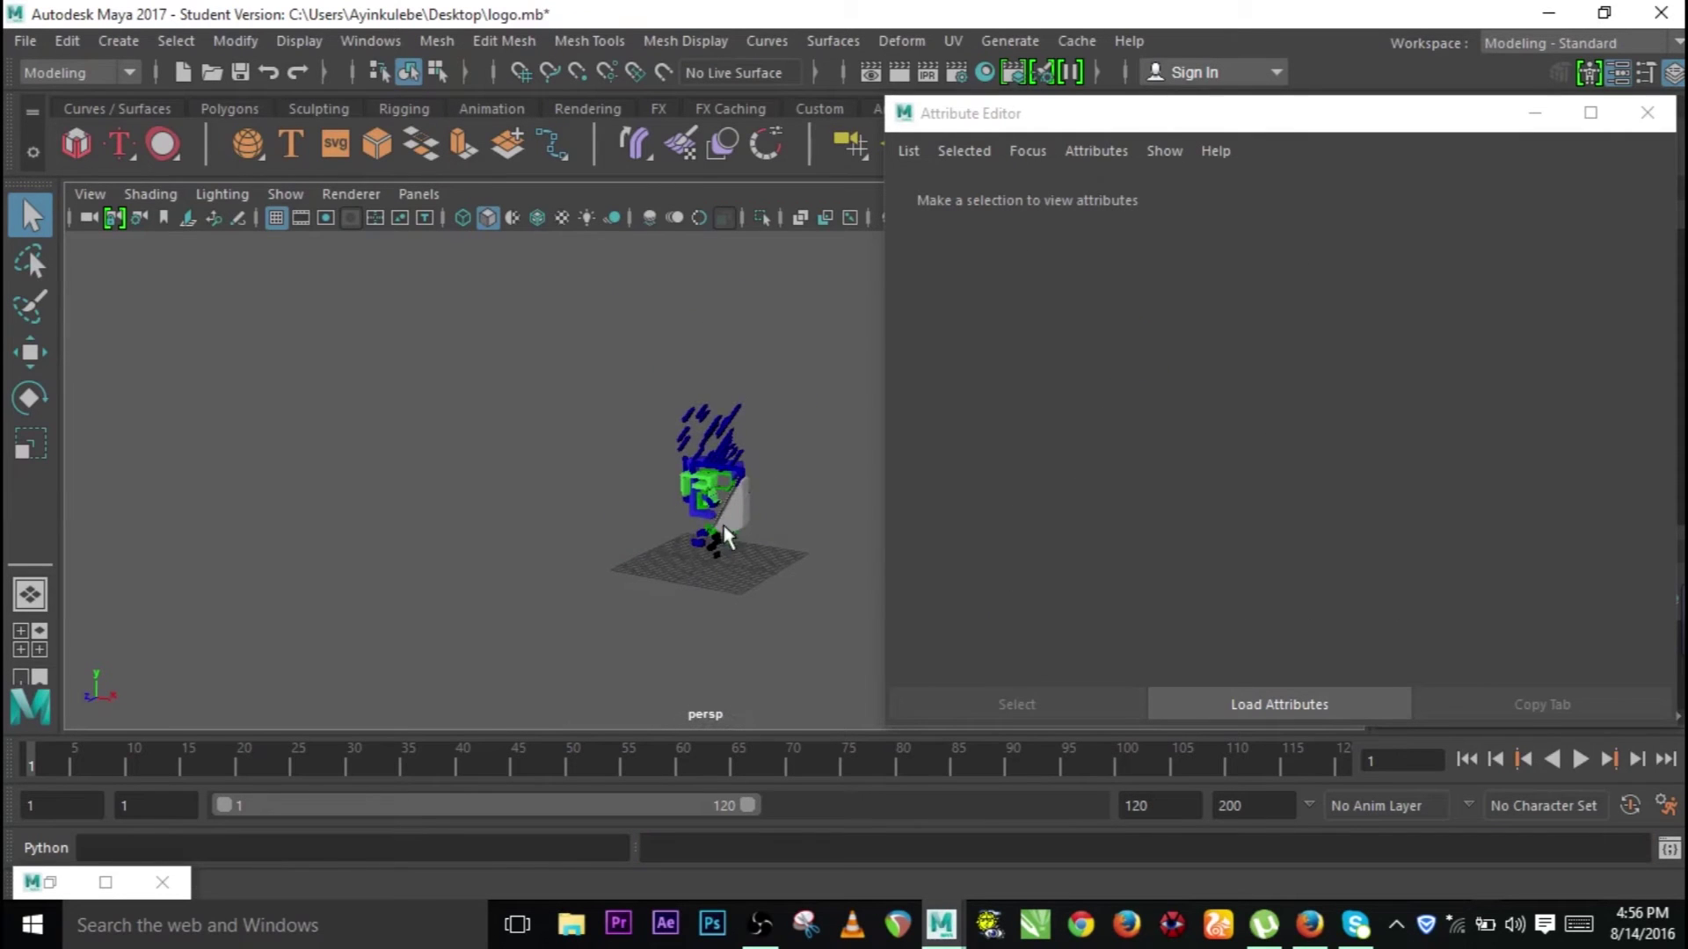
left_click(51, 880)
left_click(439, 627)
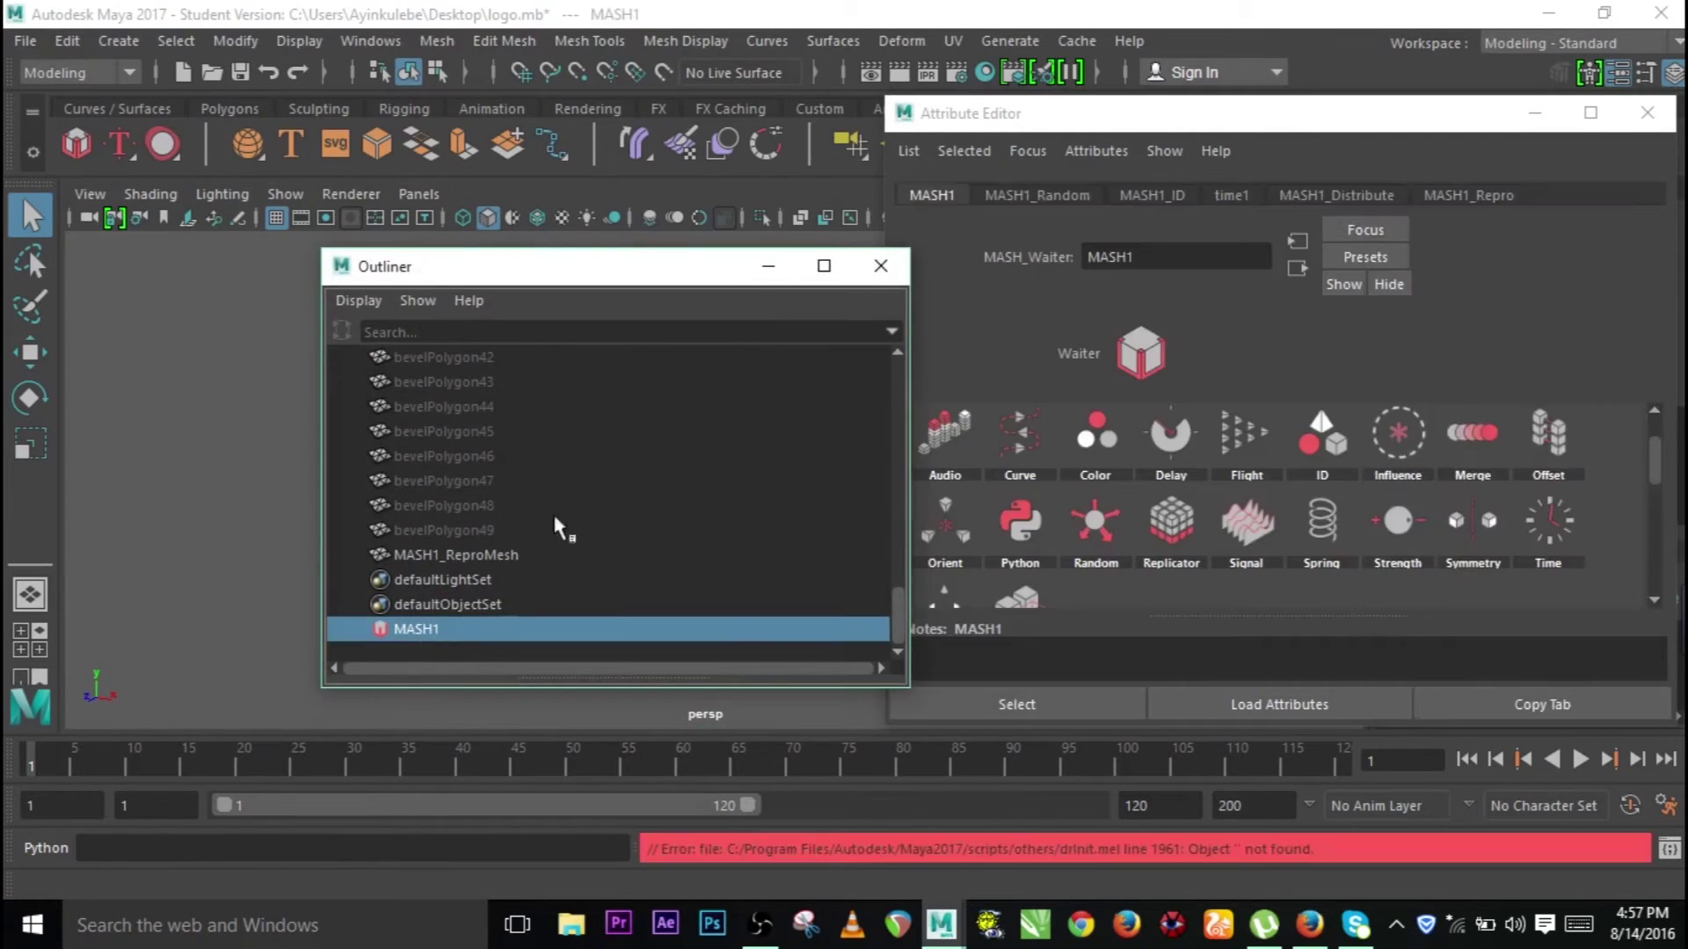
left_click(768, 265)
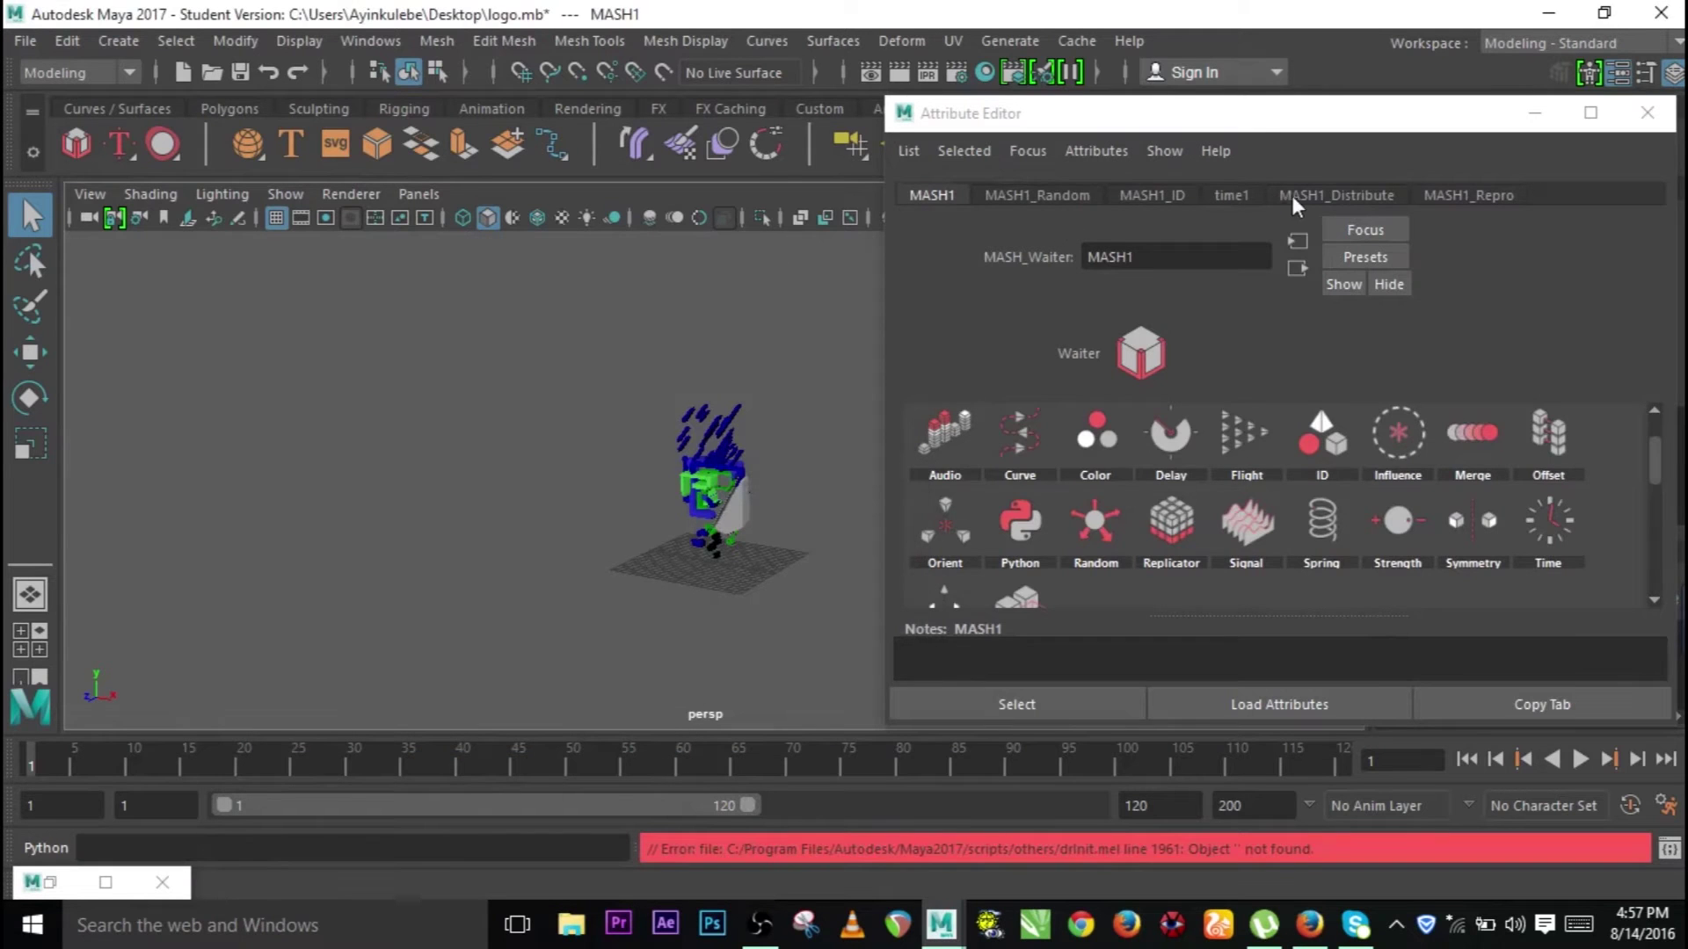
left_click(1152, 195)
left_click(1053, 195)
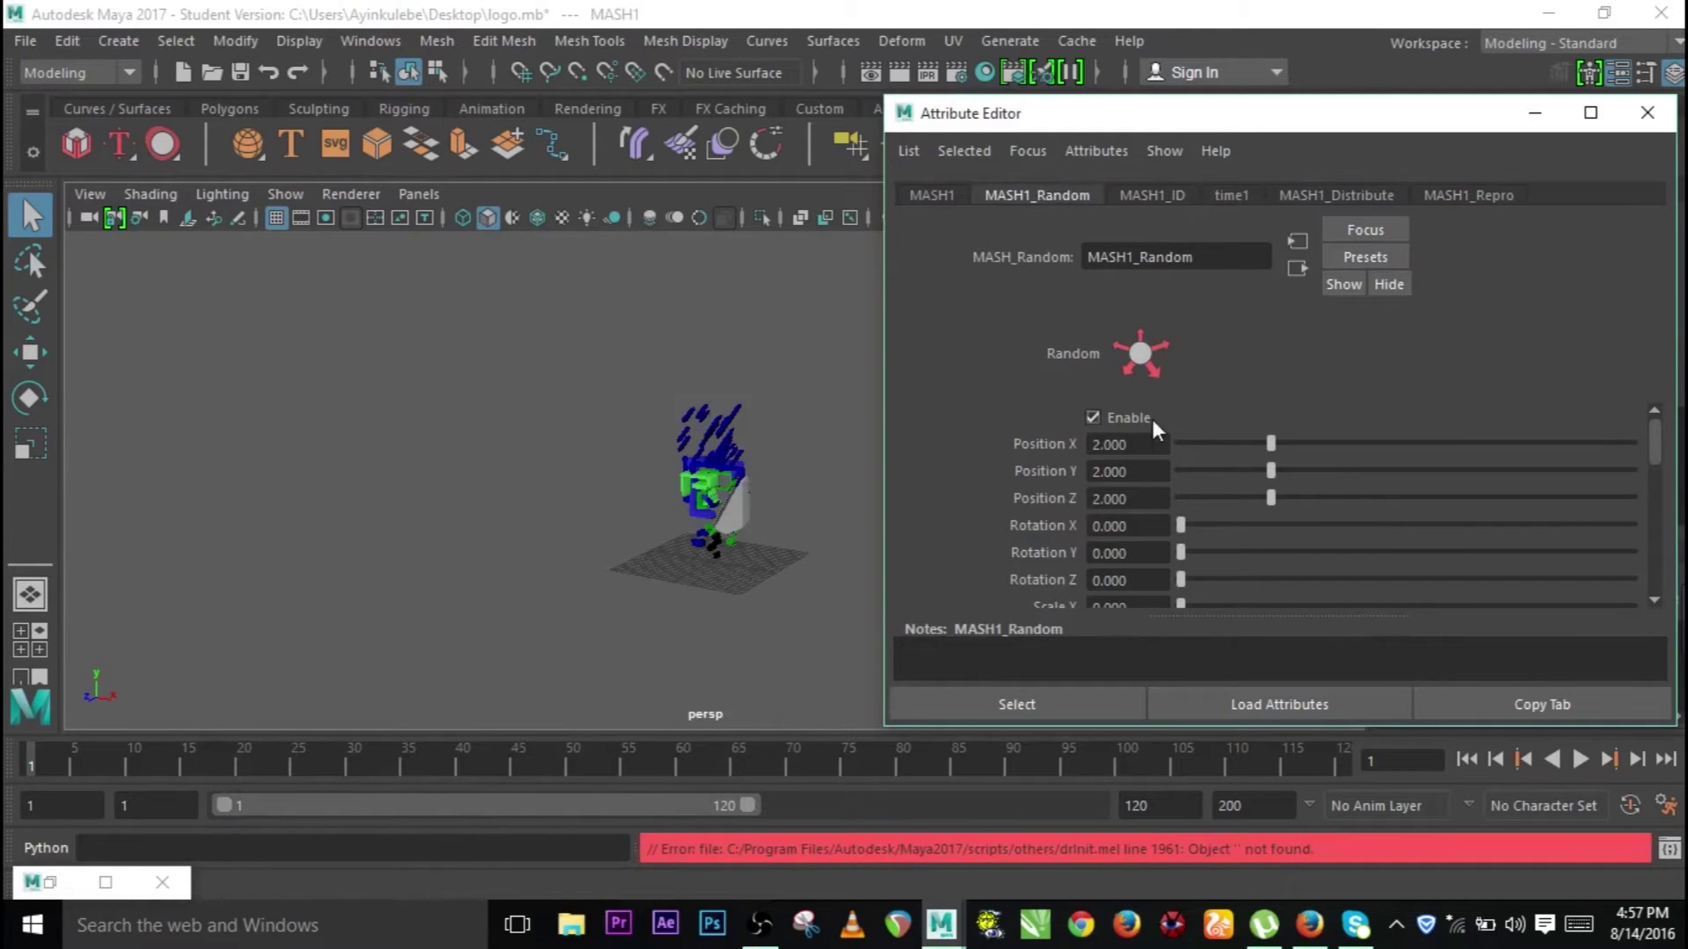
Step: Set the Random node's Position X and Position Y to 3 and its Position Z to 1
left_click(1099, 447)
left_click(1112, 472)
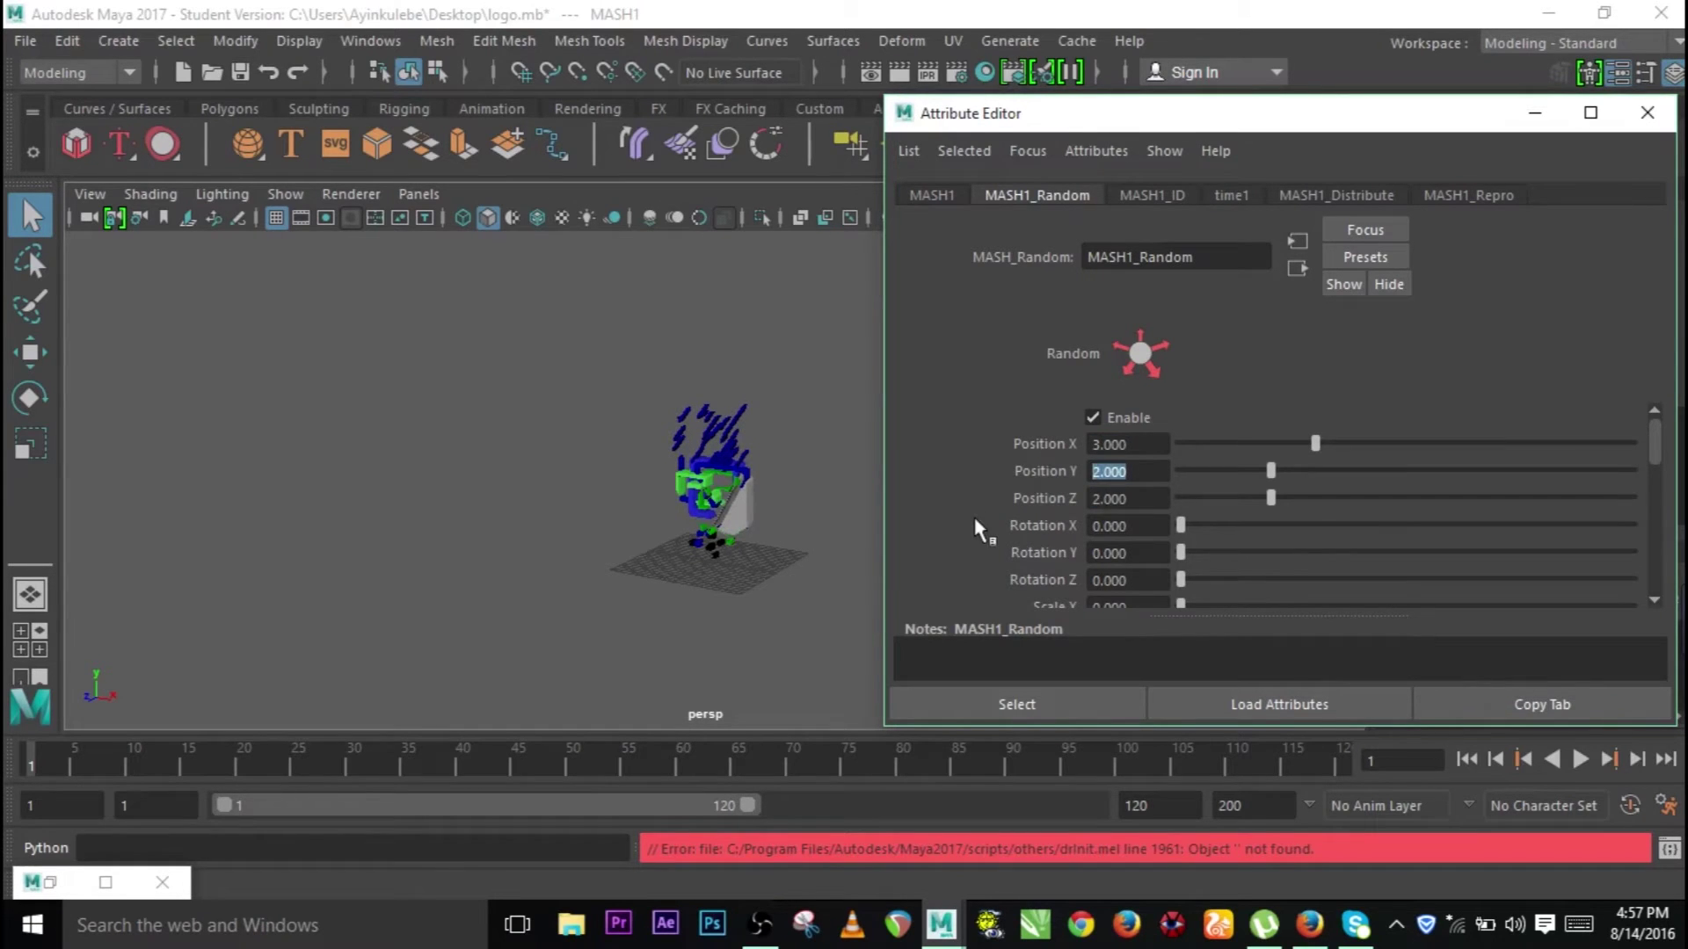
type("3")
key("Return")
left_click(1146, 498)
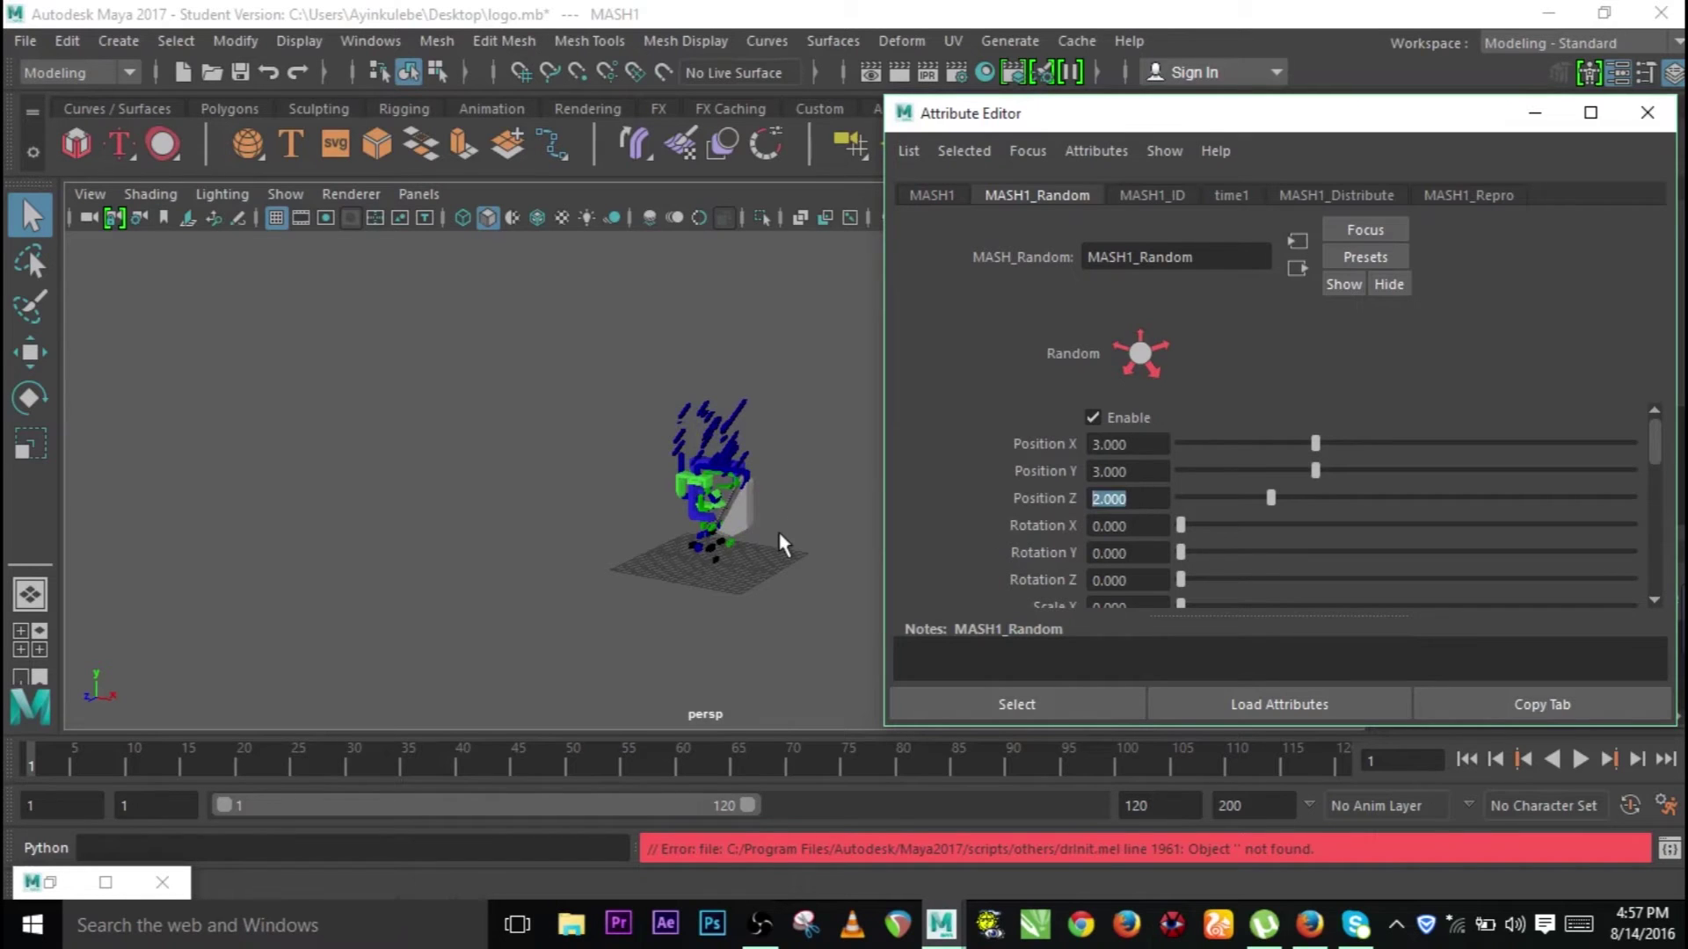
type("1")
key("Return")
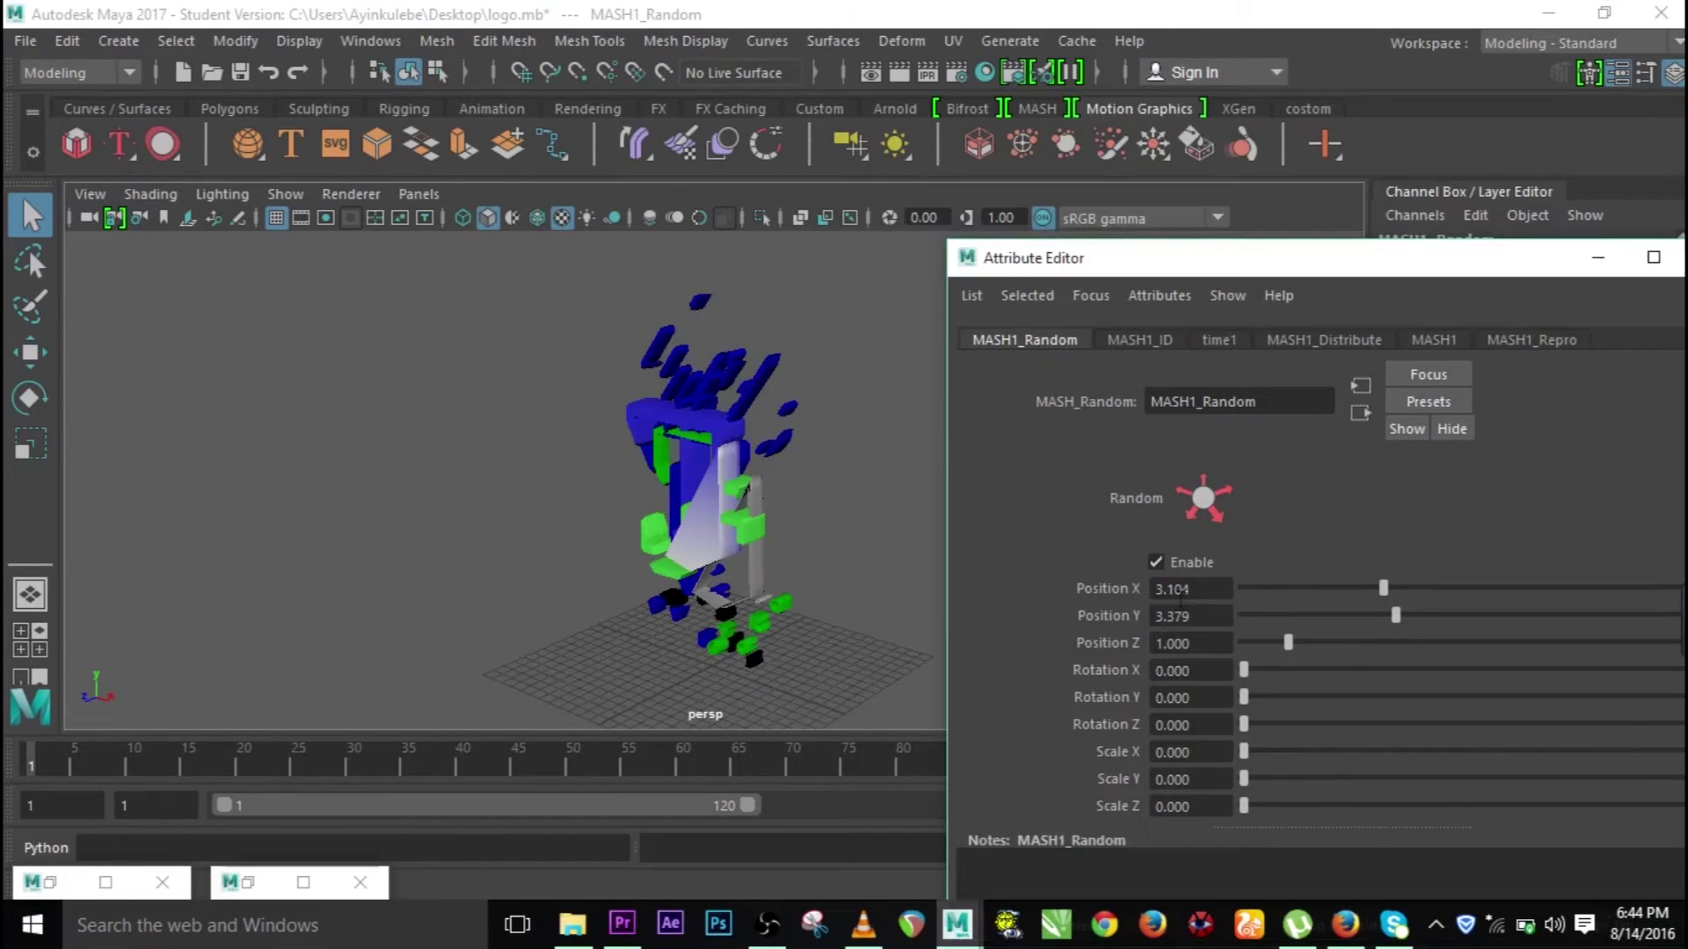
Step: Set the Random node's Position X and Position Y to 5 and Position Z to 65 to spread the pieces in depth
left_click(1176, 589)
type("5")
key("Return")
left_click(1145, 626)
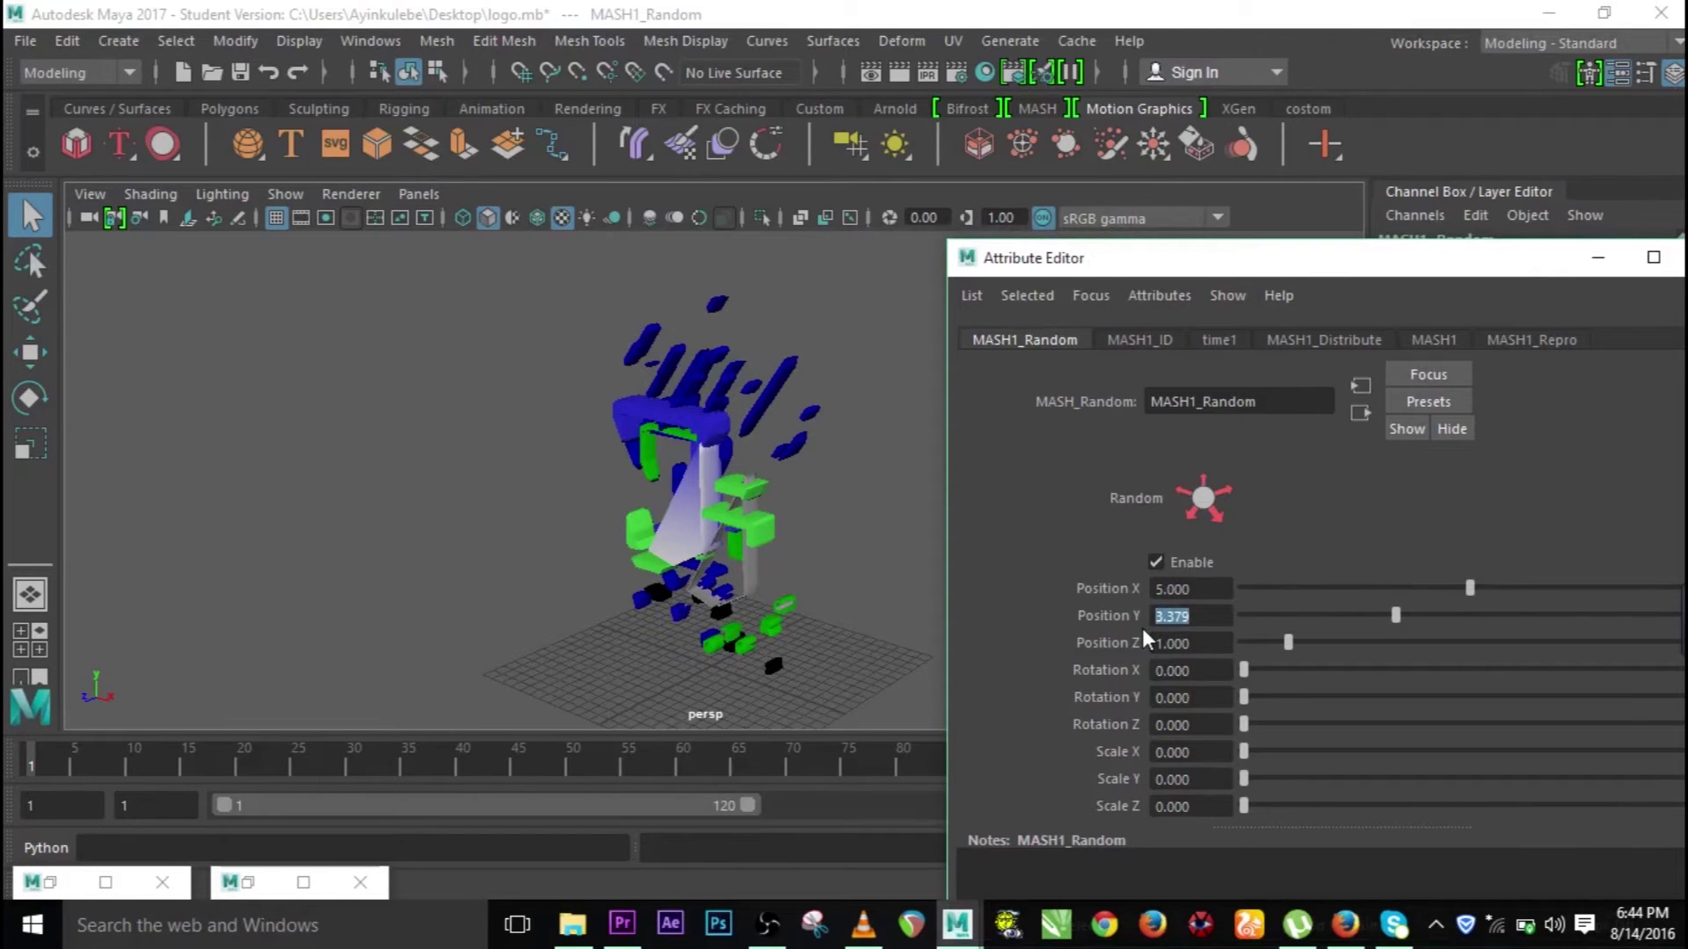
type("5")
key("Return")
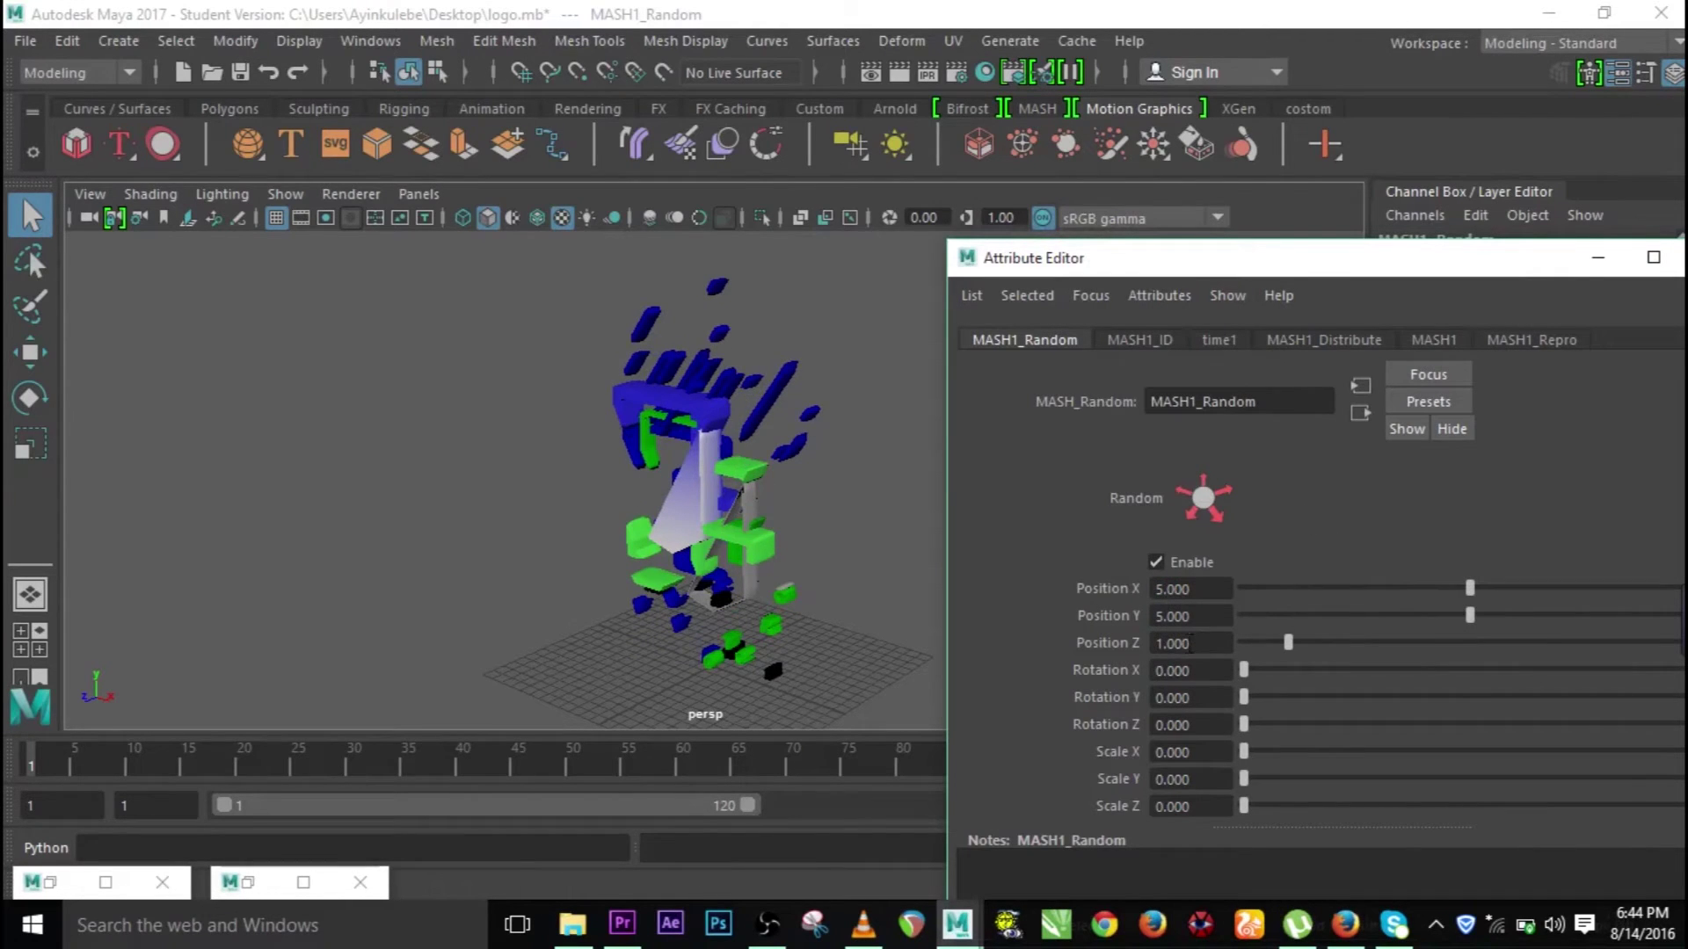
left_click(1145, 643)
type("65")
key("Return")
scroll(648, 551, "down", 5)
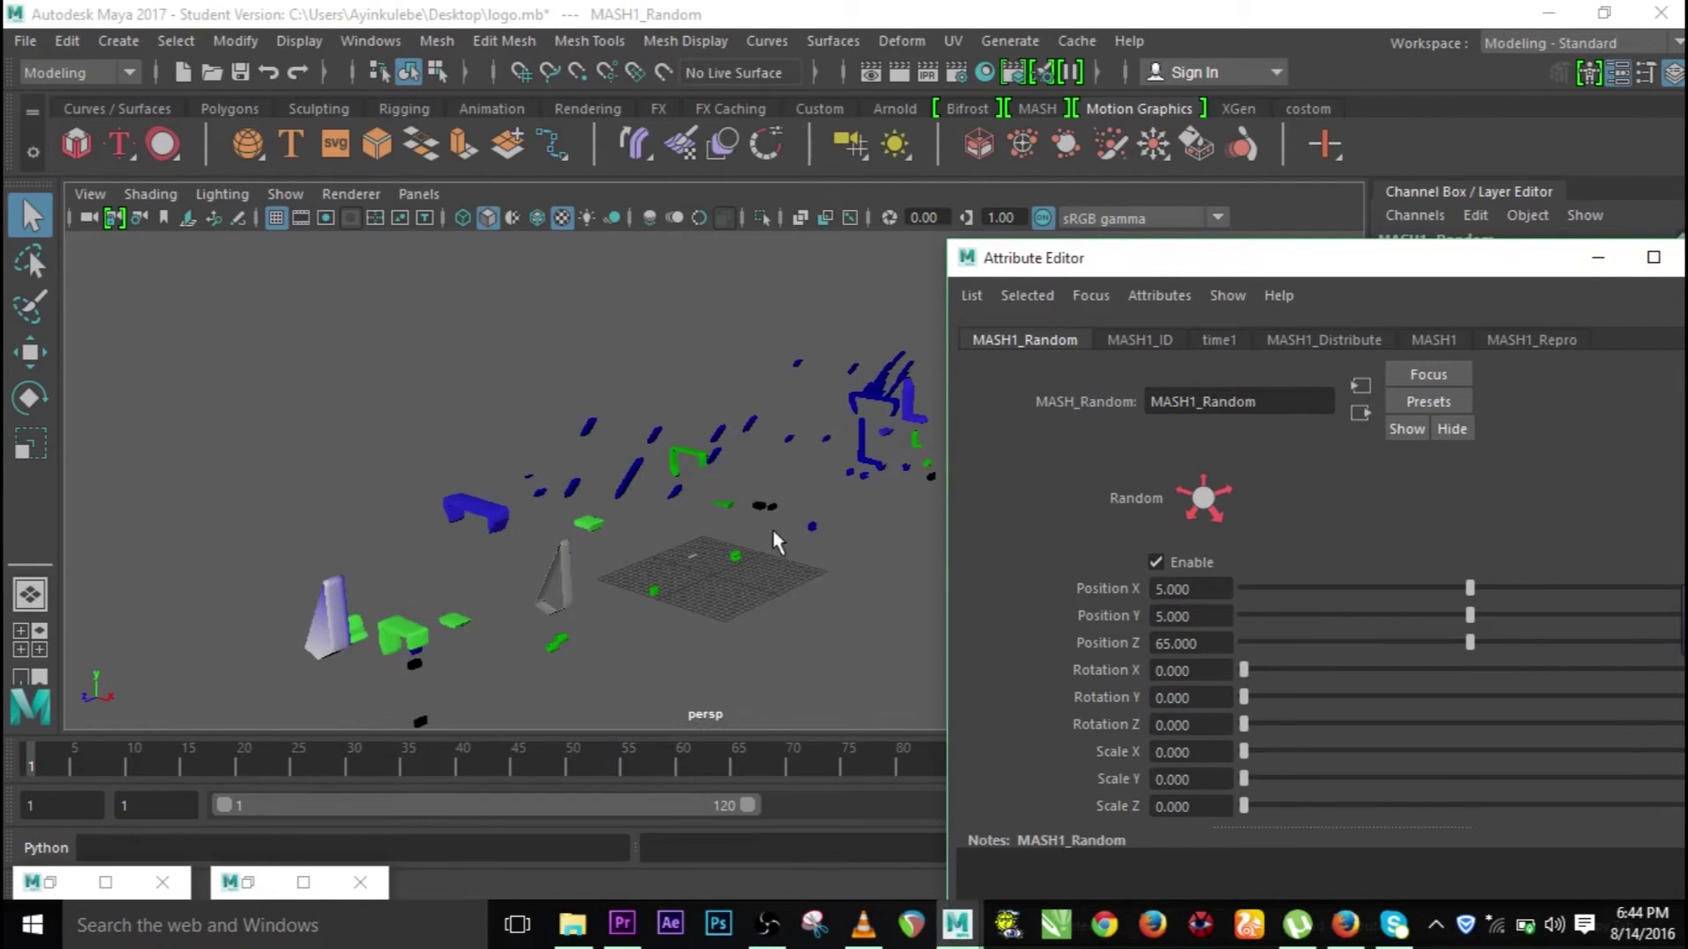
Step: Set a keyframe on the Random node's Random Strength at frame 1 with a value of 1
left_click_drag(1246, 273, 1154, 161)
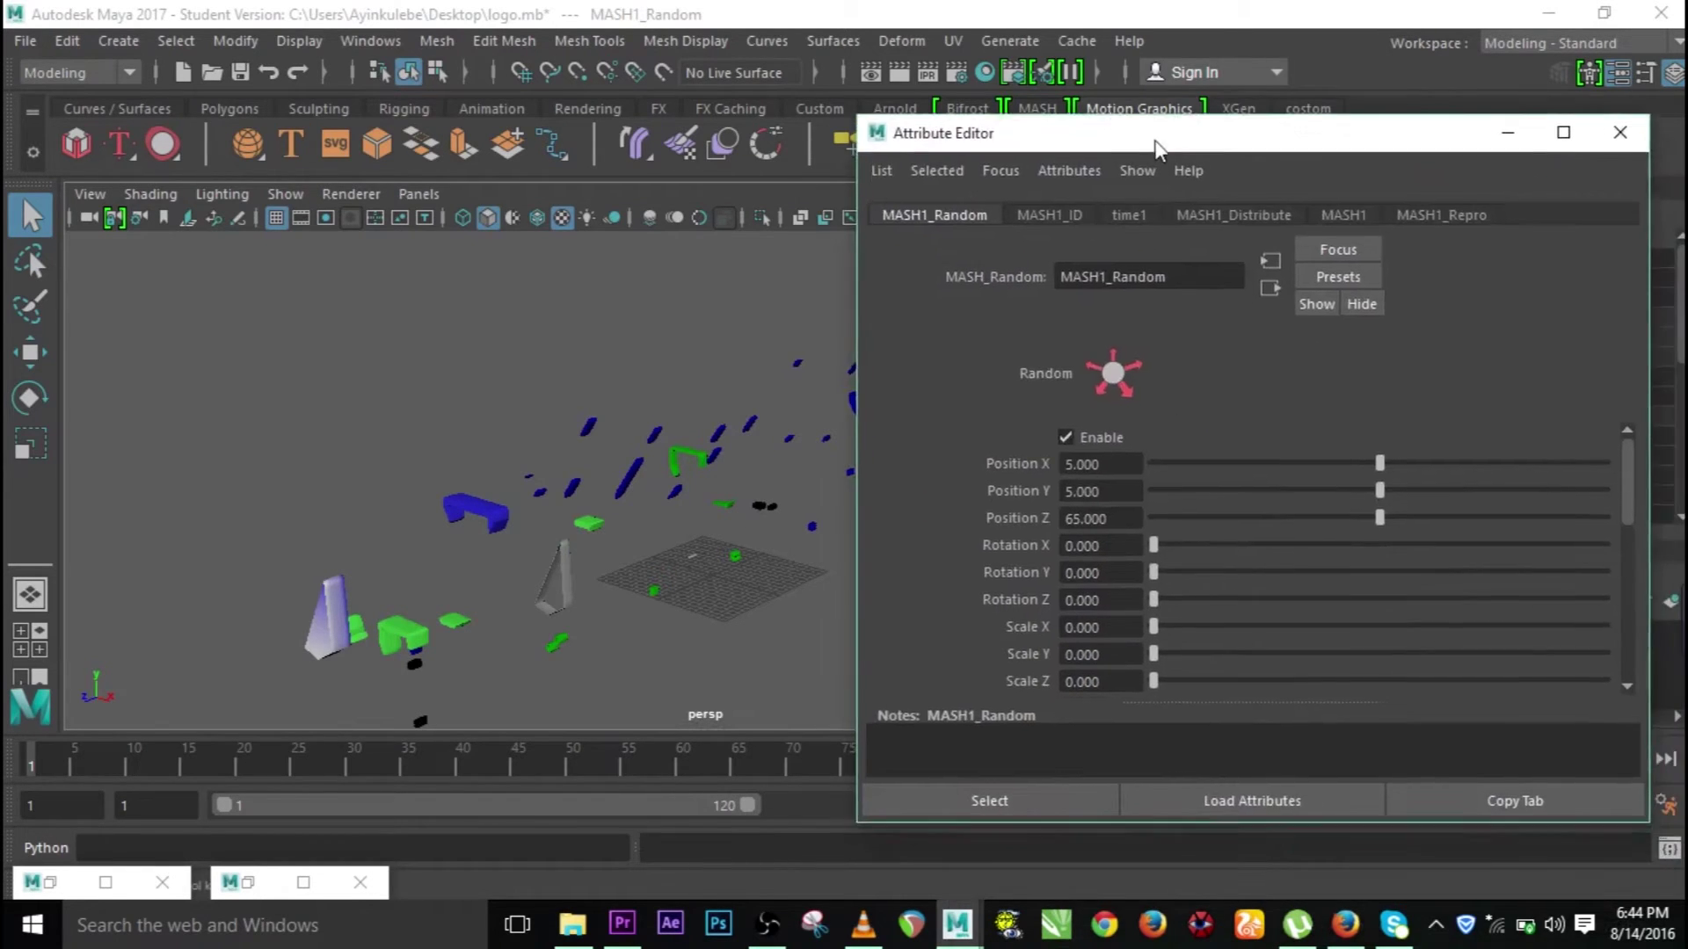
scroll(1265, 438, "down", 5)
scroll(1214, 528, "up", 2)
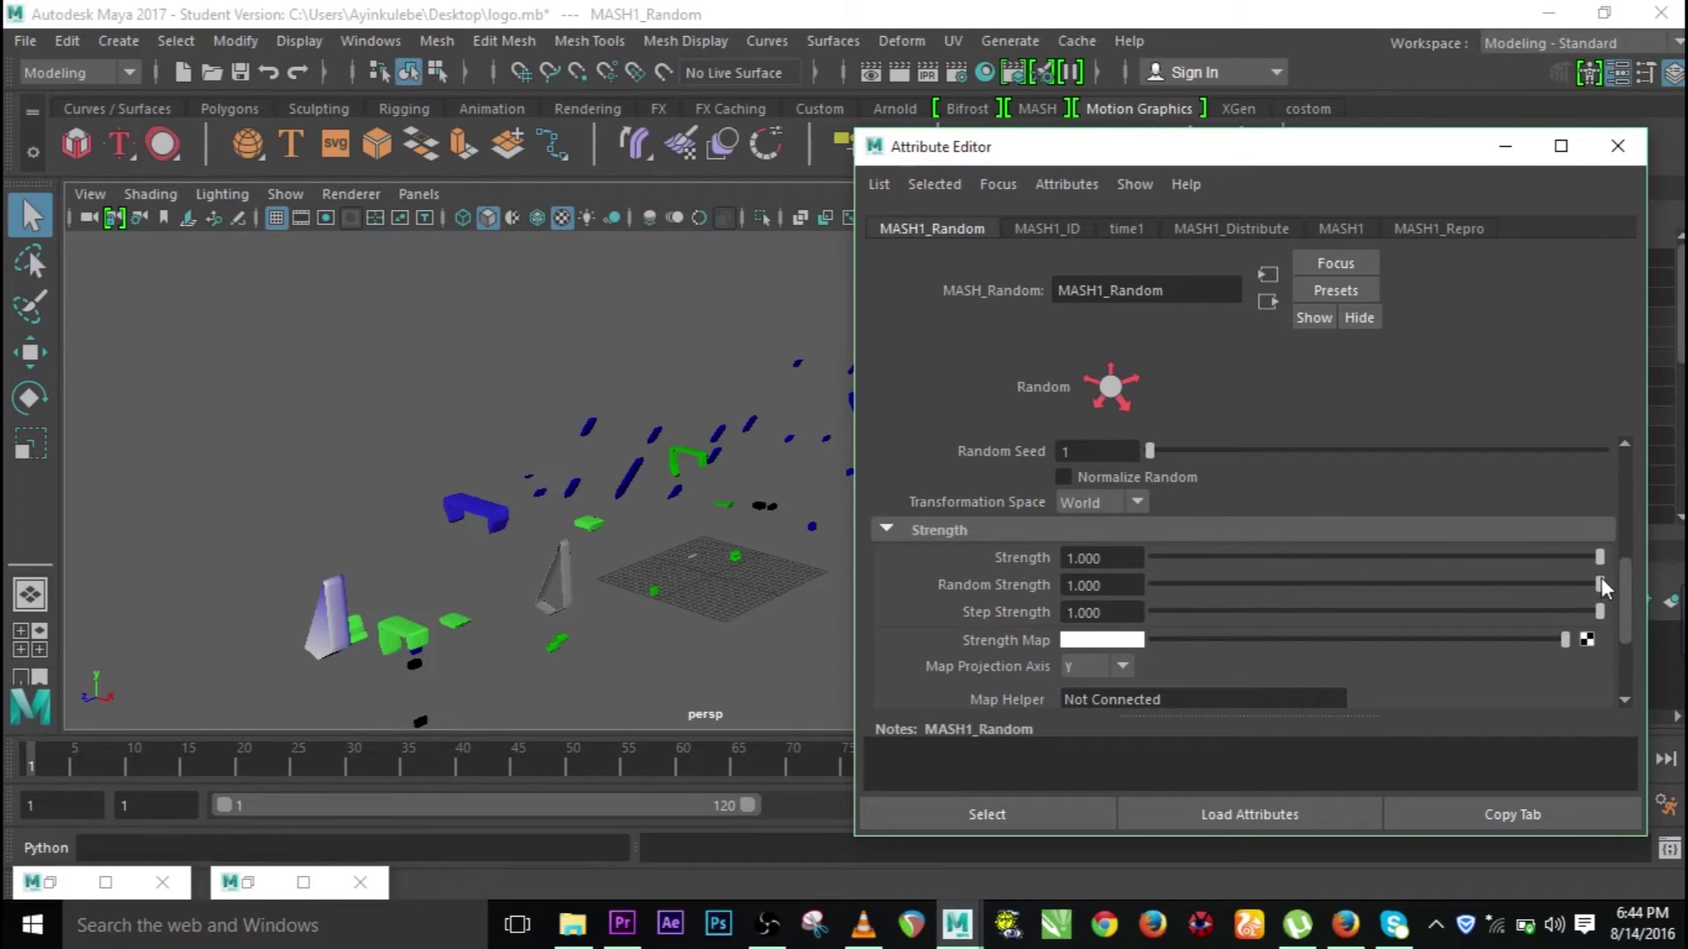
left_click_drag(1450, 596, 1620, 603)
right_click(960, 580)
left_click(1020, 624)
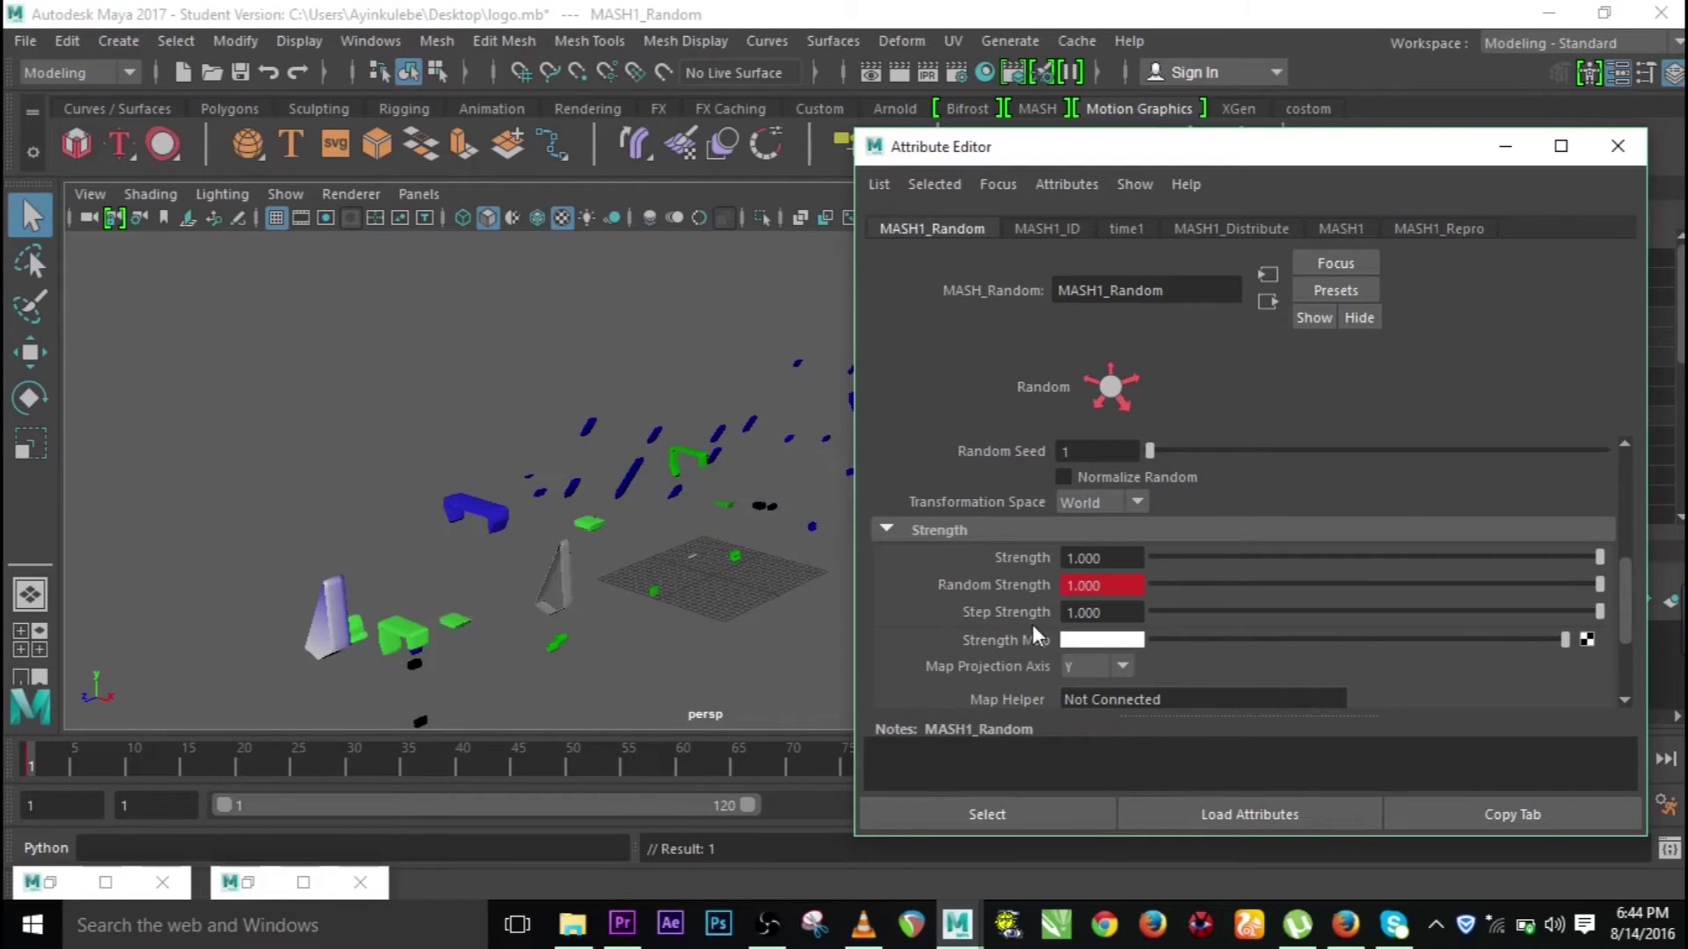
Step: Turn on automatic keyframing and key Random Strength at 0 on frame 30
left_click_drag(1452, 155, 1335, 108)
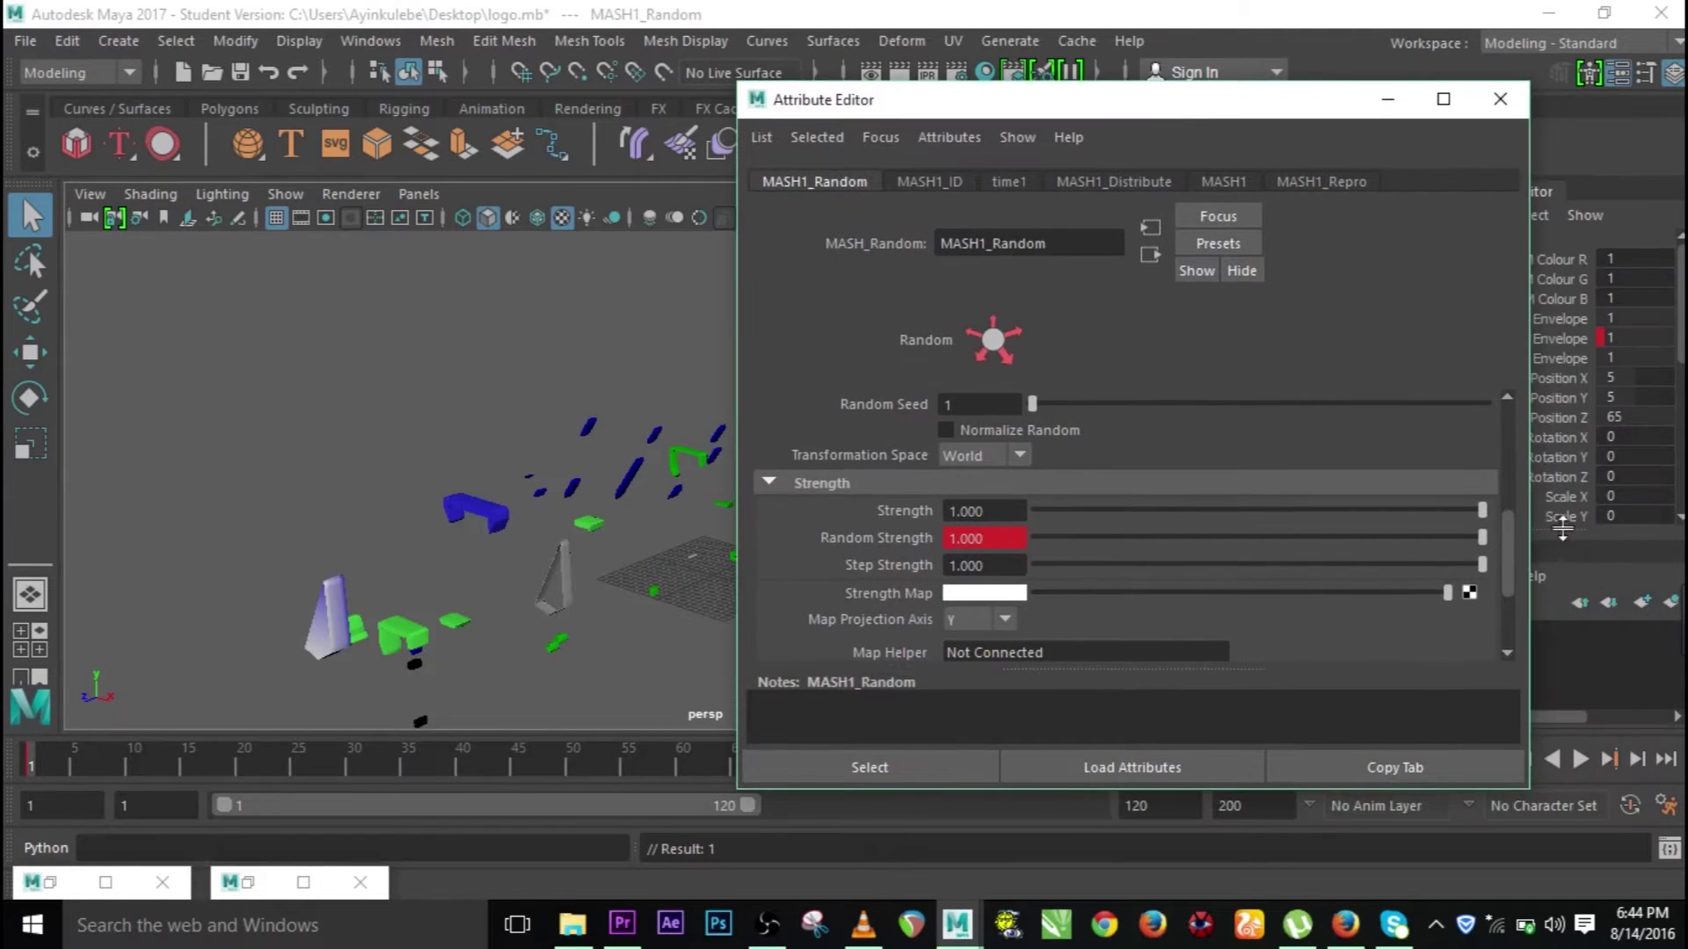
left_click(1629, 806)
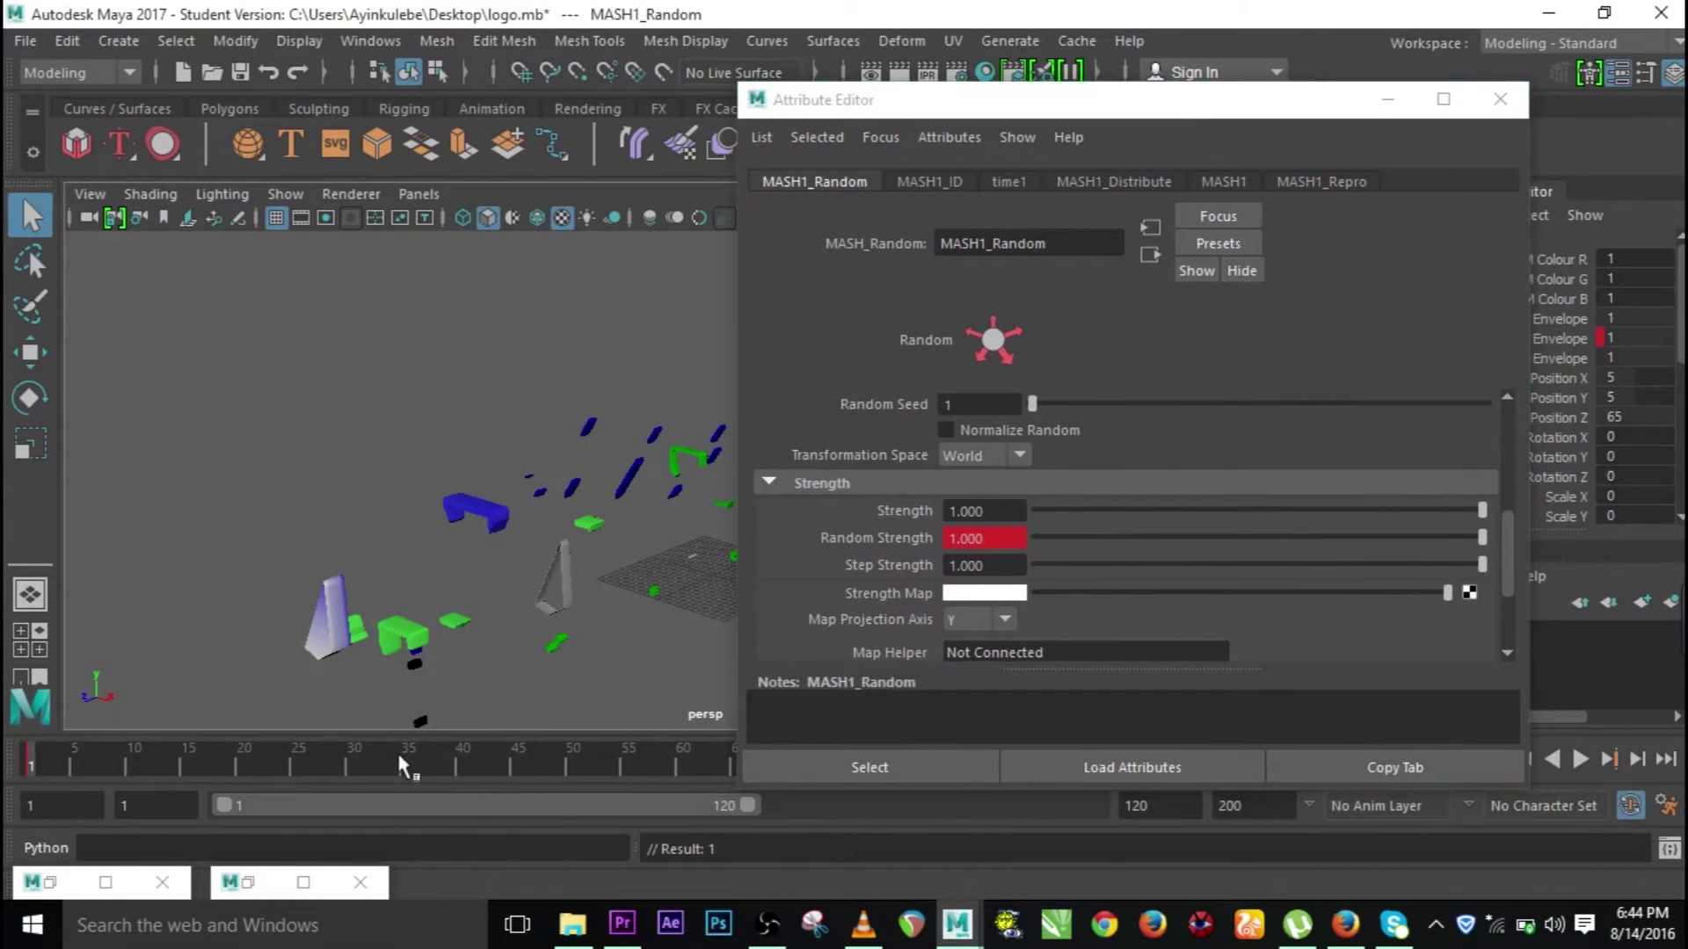
left_click(344, 761)
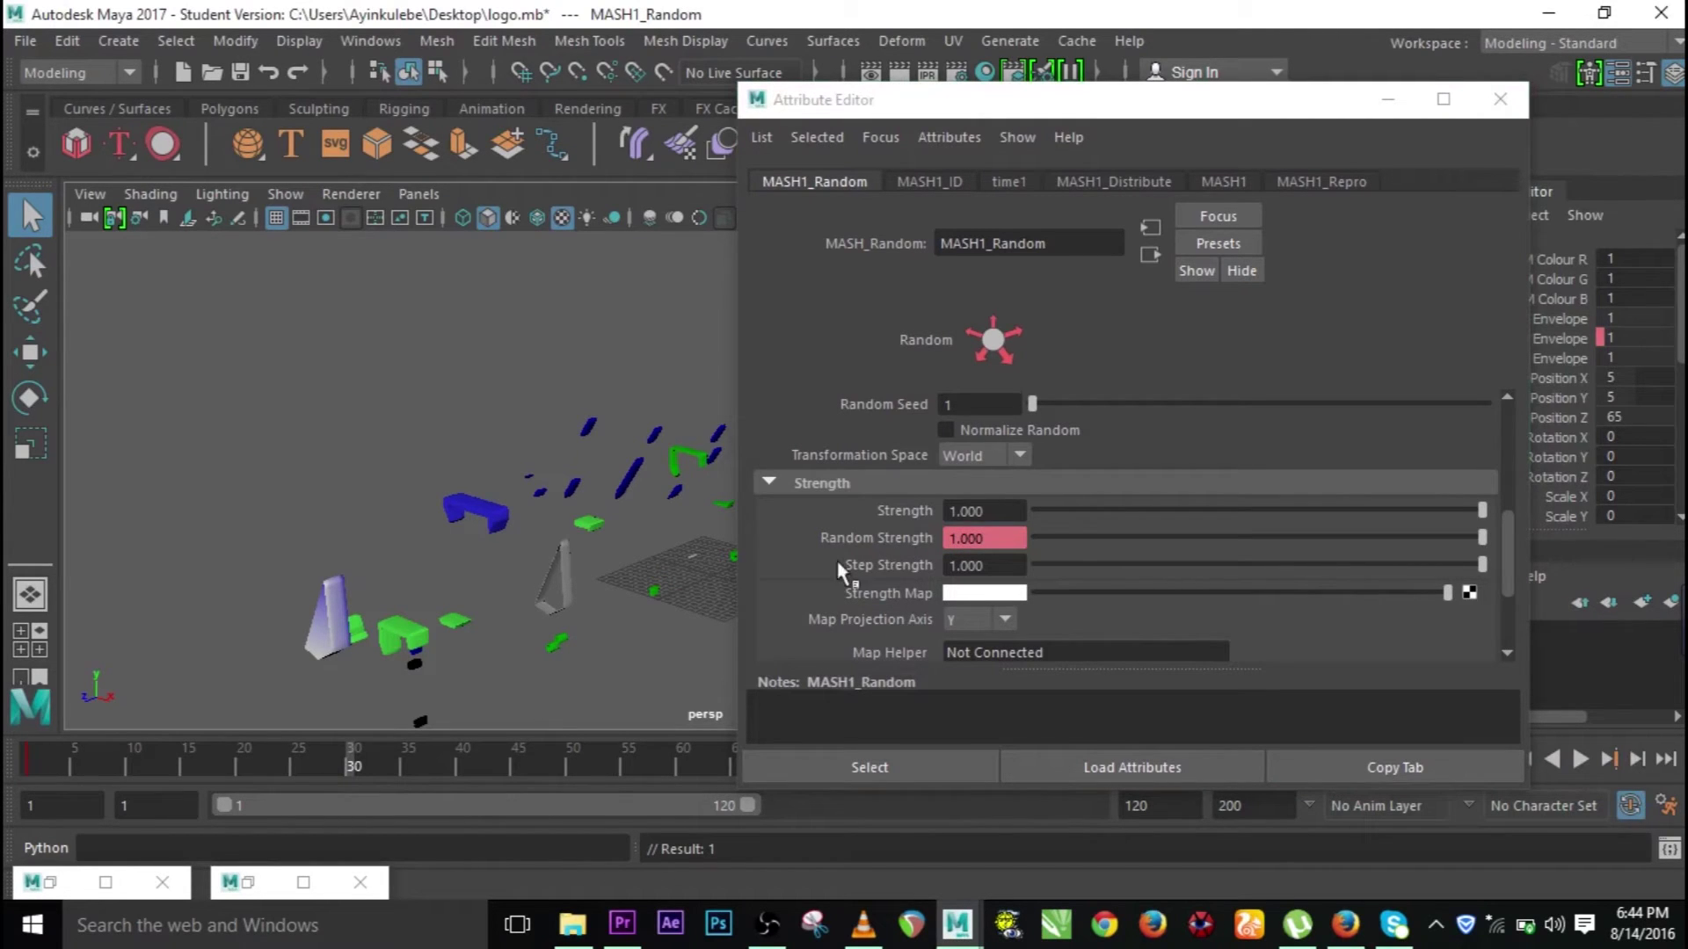
left_click_drag(1481, 537, 1029, 537)
left_click_drag(973, 104, 1195, 67)
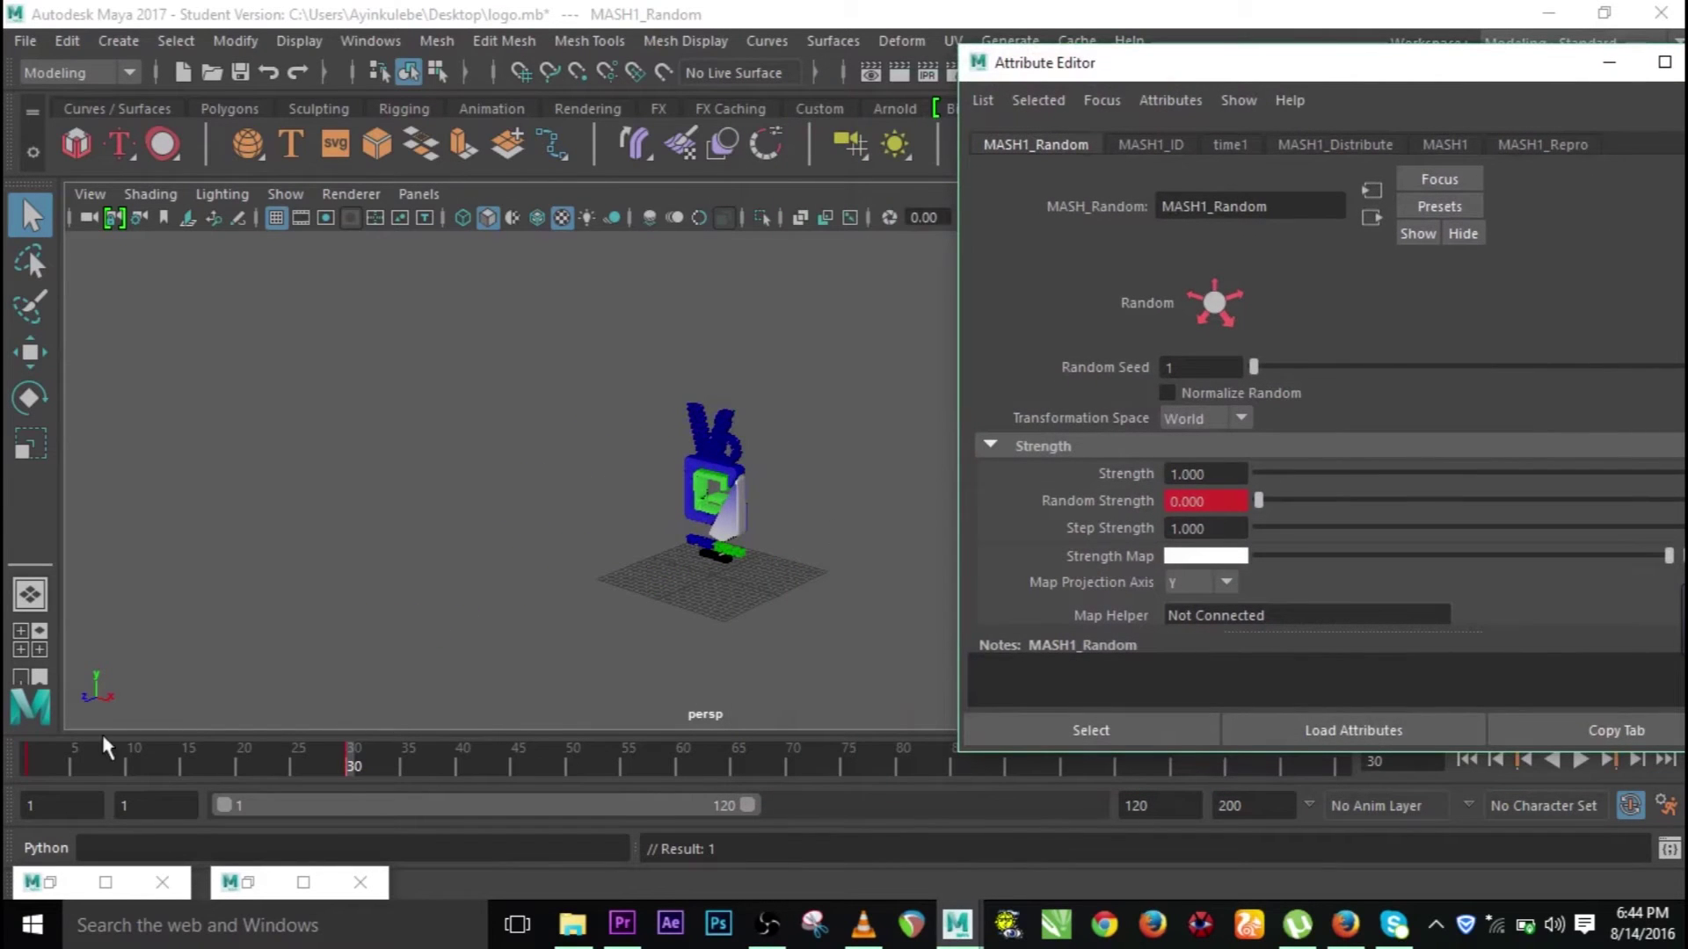
Step: Play the animation twice from frame 1 to check how the scattered pieces assemble into the logo
left_click(34, 751)
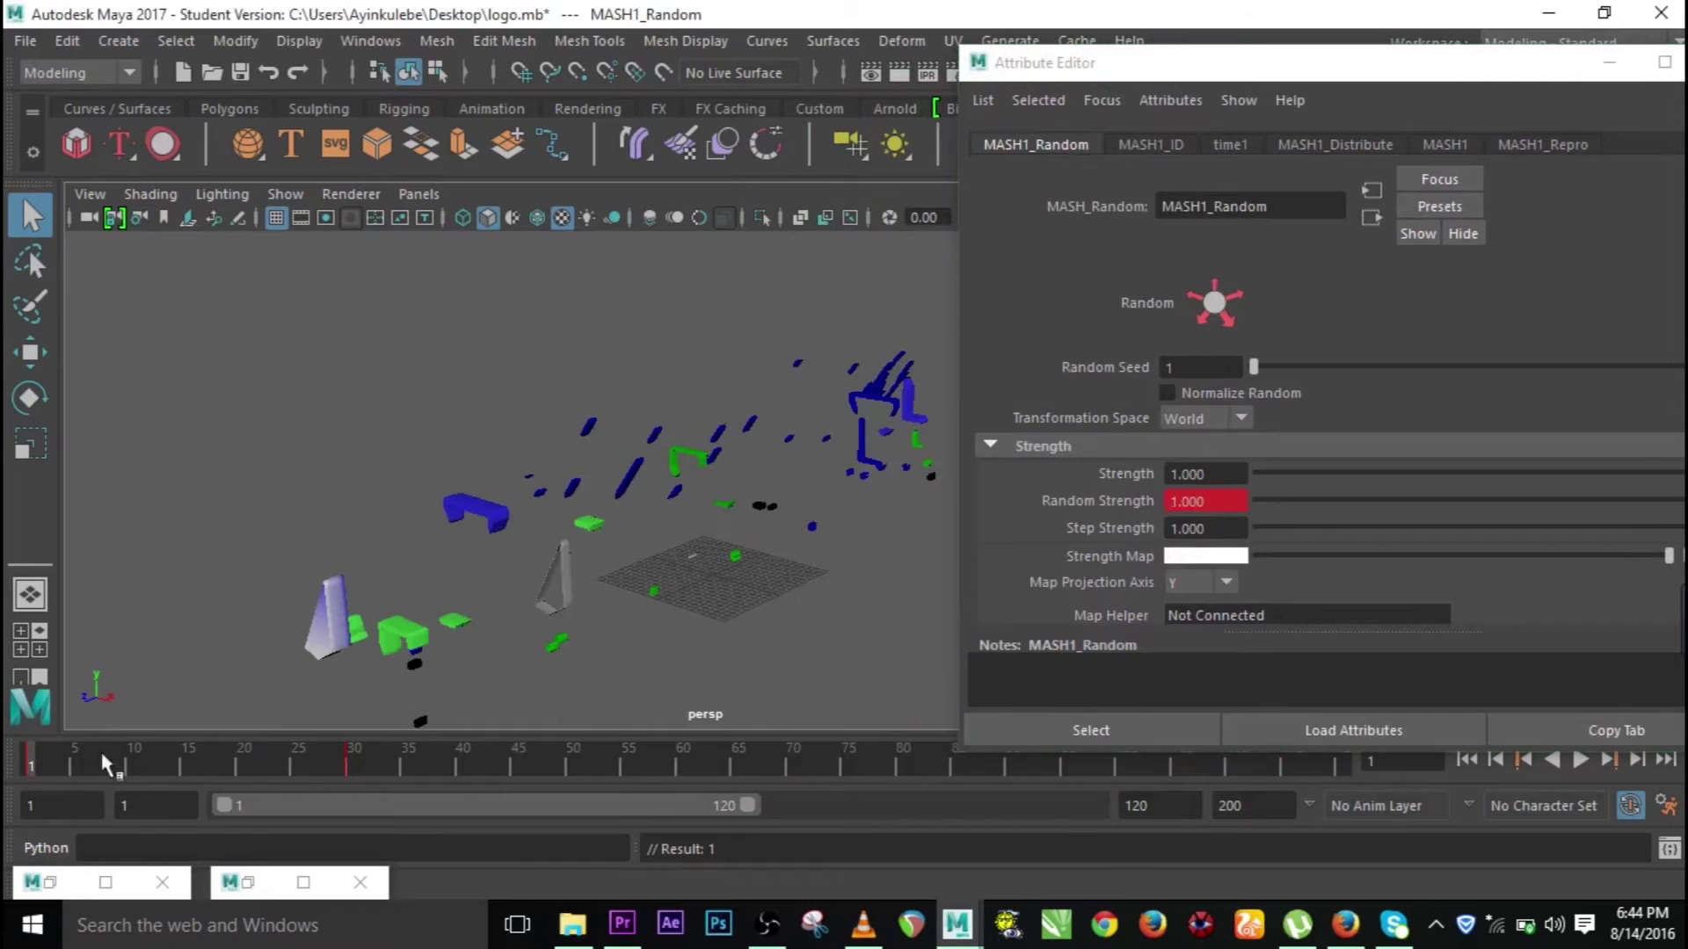
left_click(1581, 759)
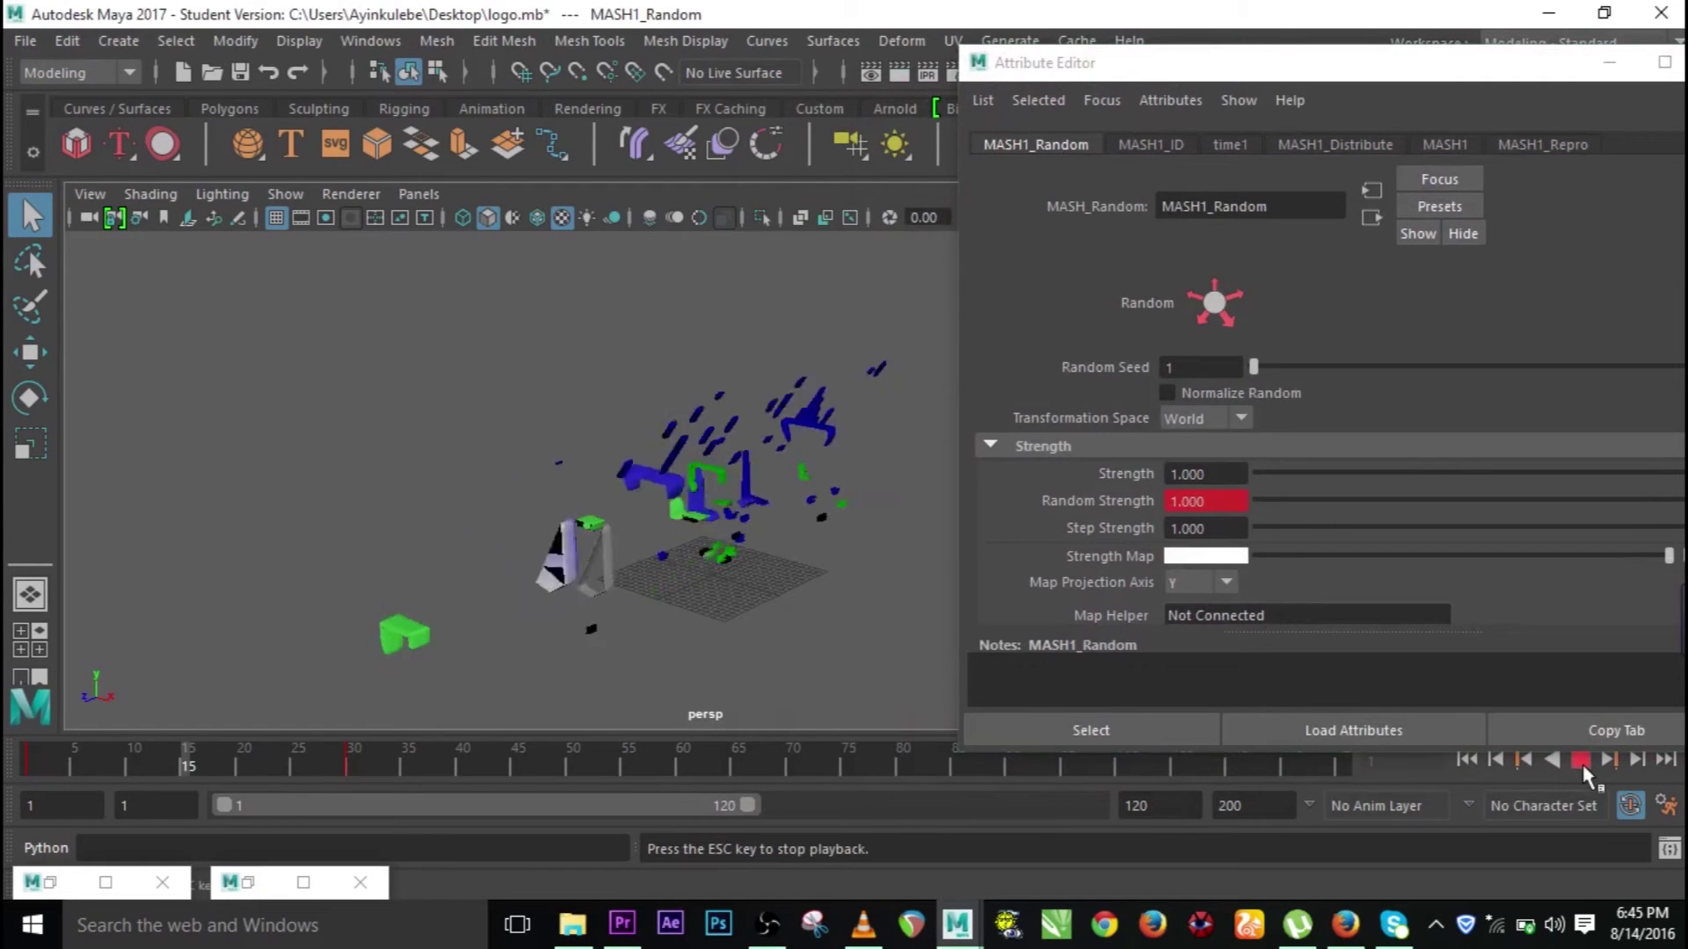
left_click(1580, 759)
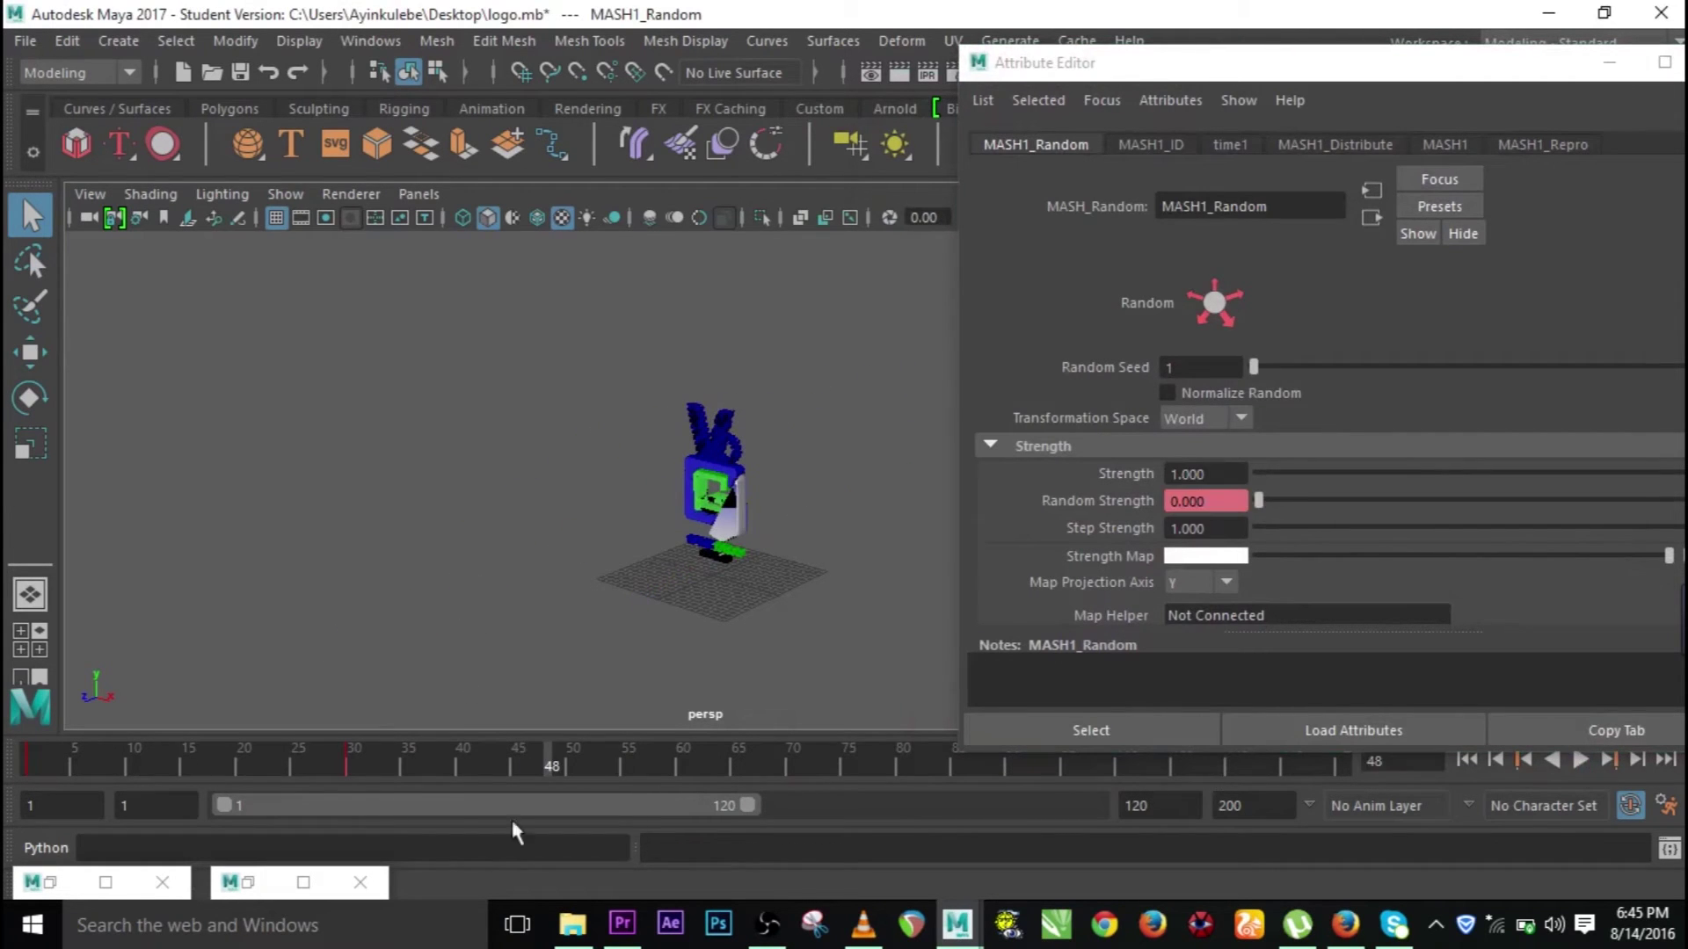
left_click_drag(334, 762, 30, 758)
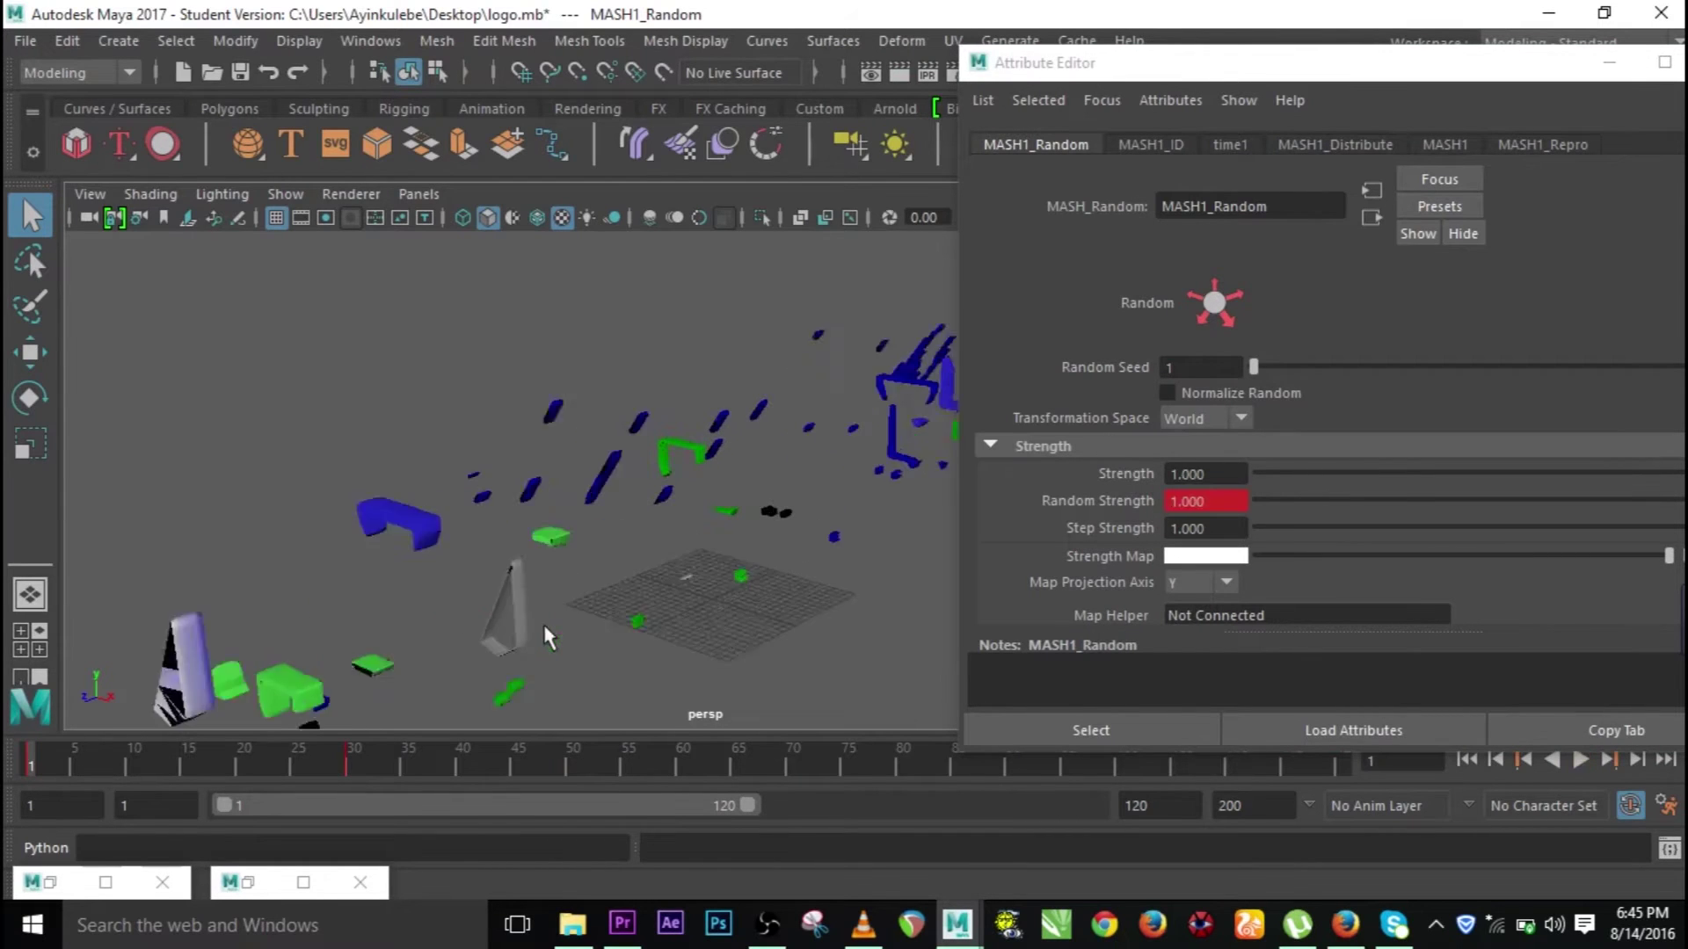
left_click(1580, 760)
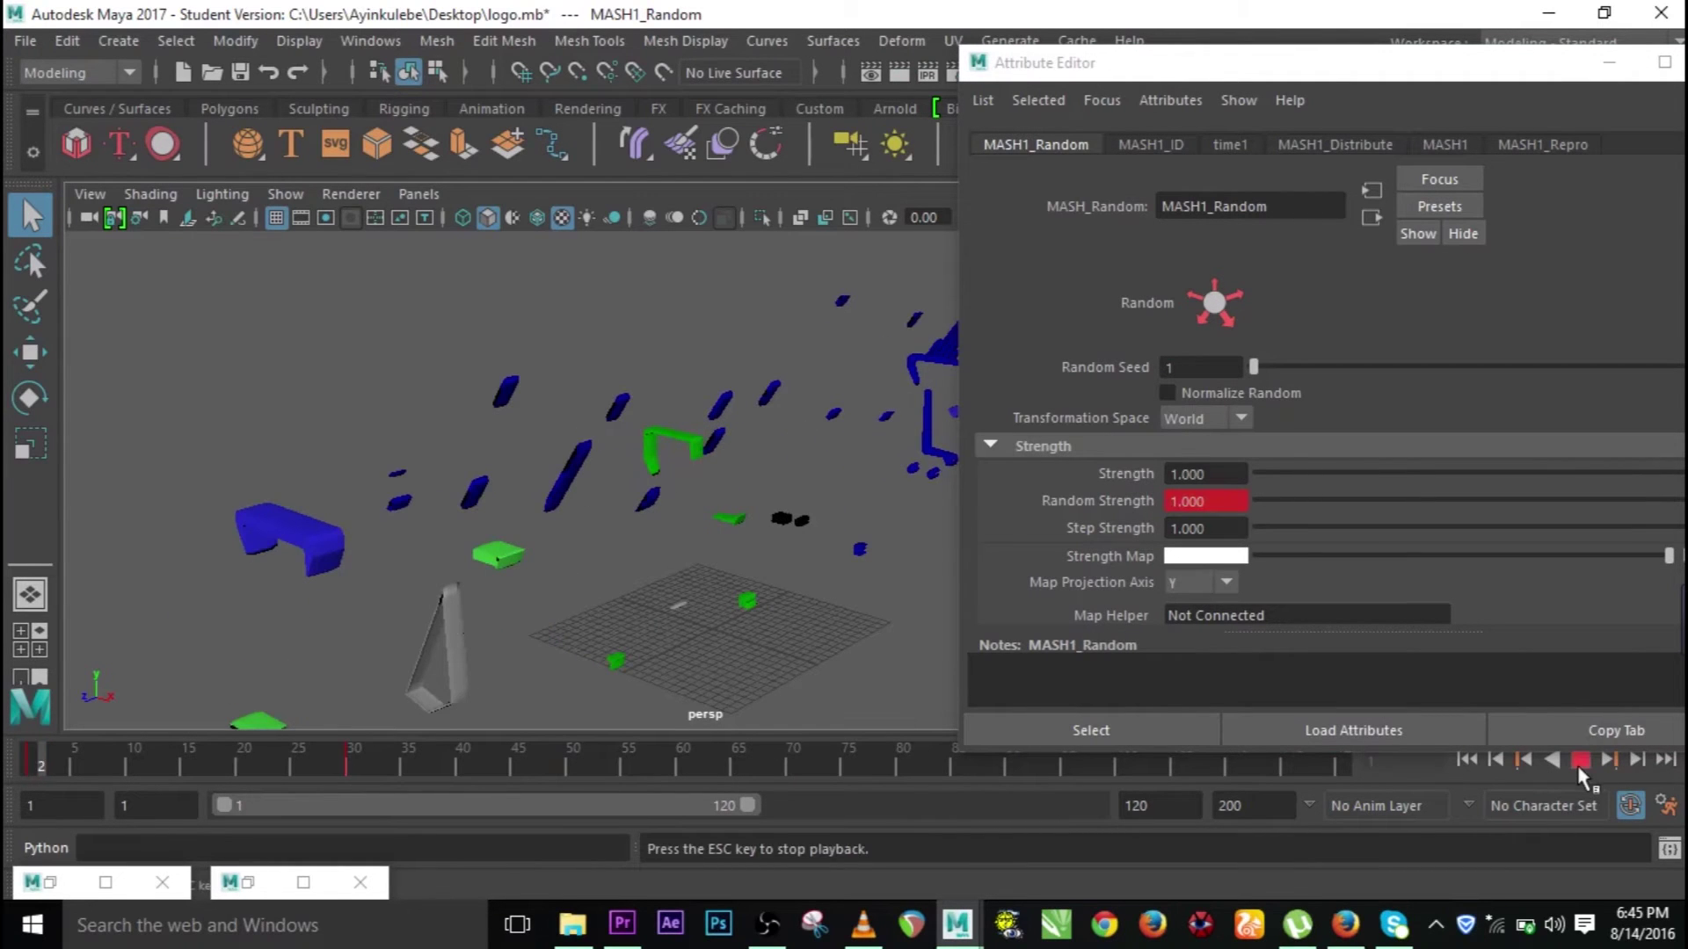
left_click(1580, 759)
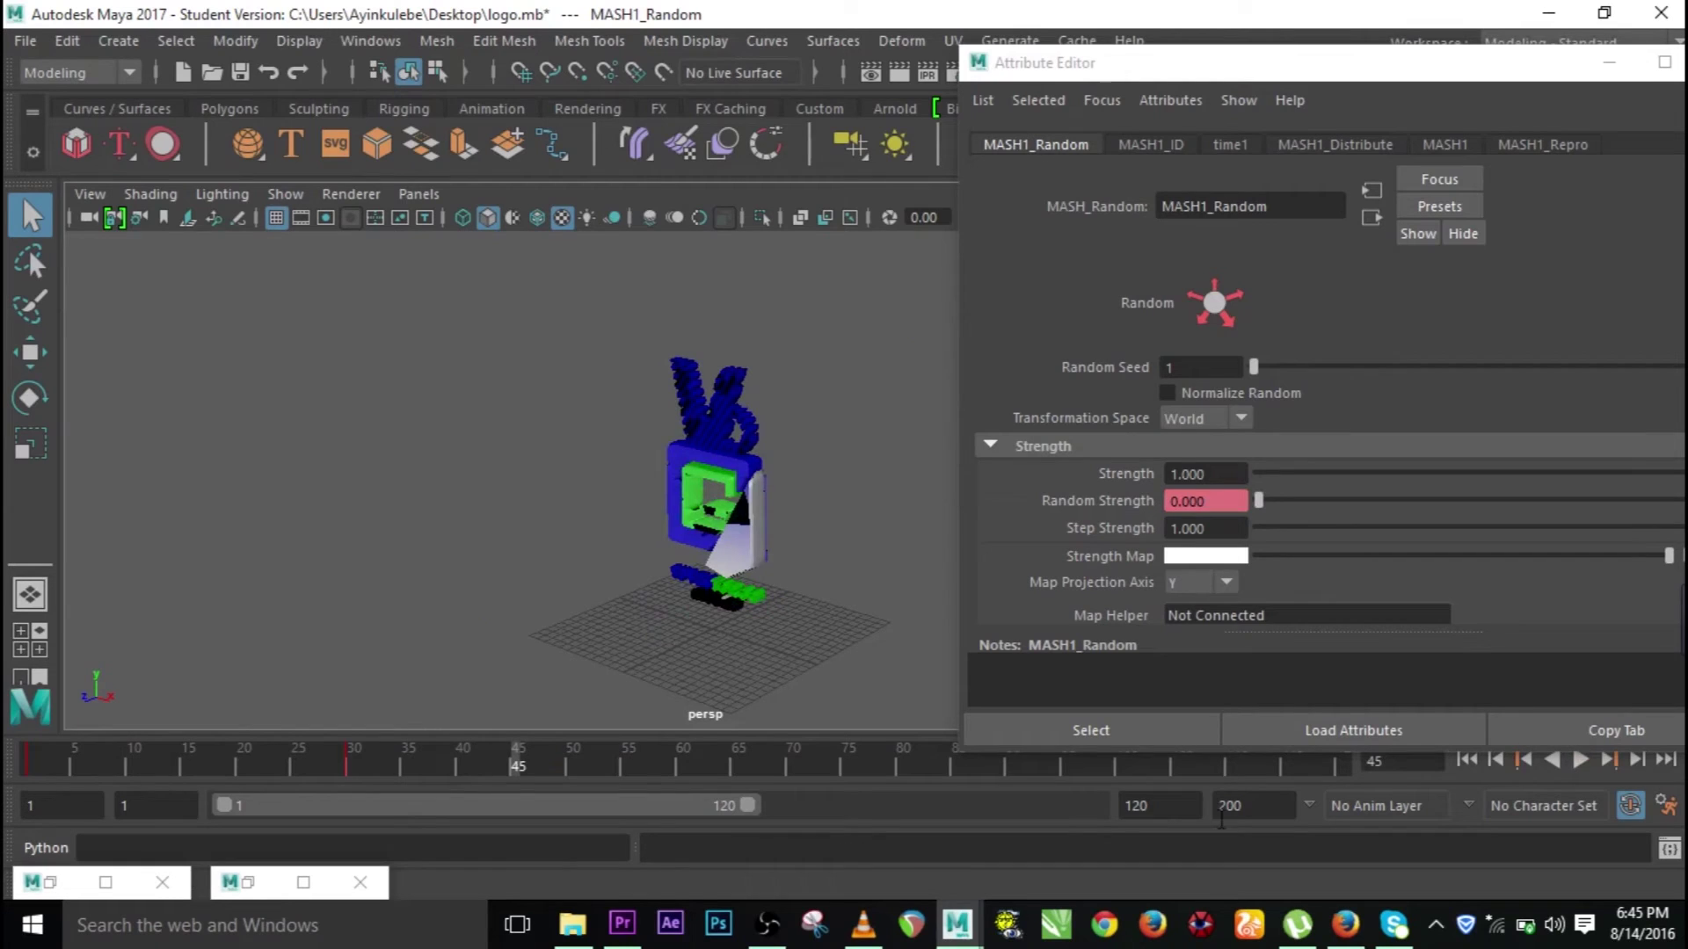
Step: Add a Spring node to the MASH1 network and play the animation from frame 1
left_click(24, 758)
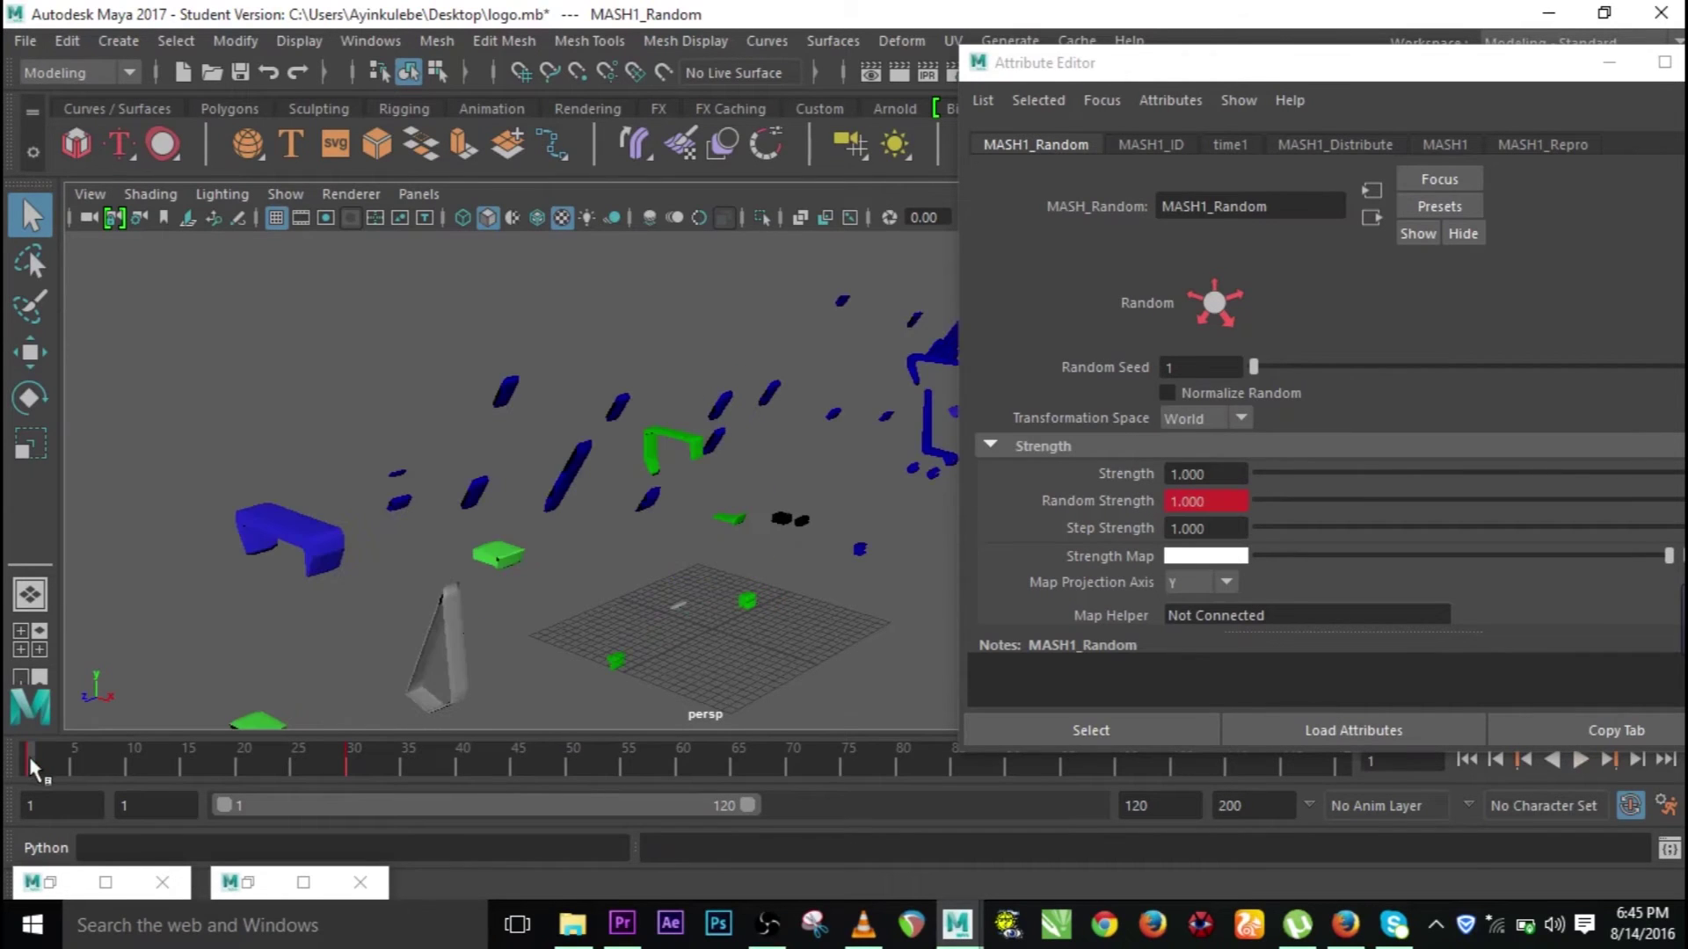
left_click(1311, 146)
left_click(1444, 146)
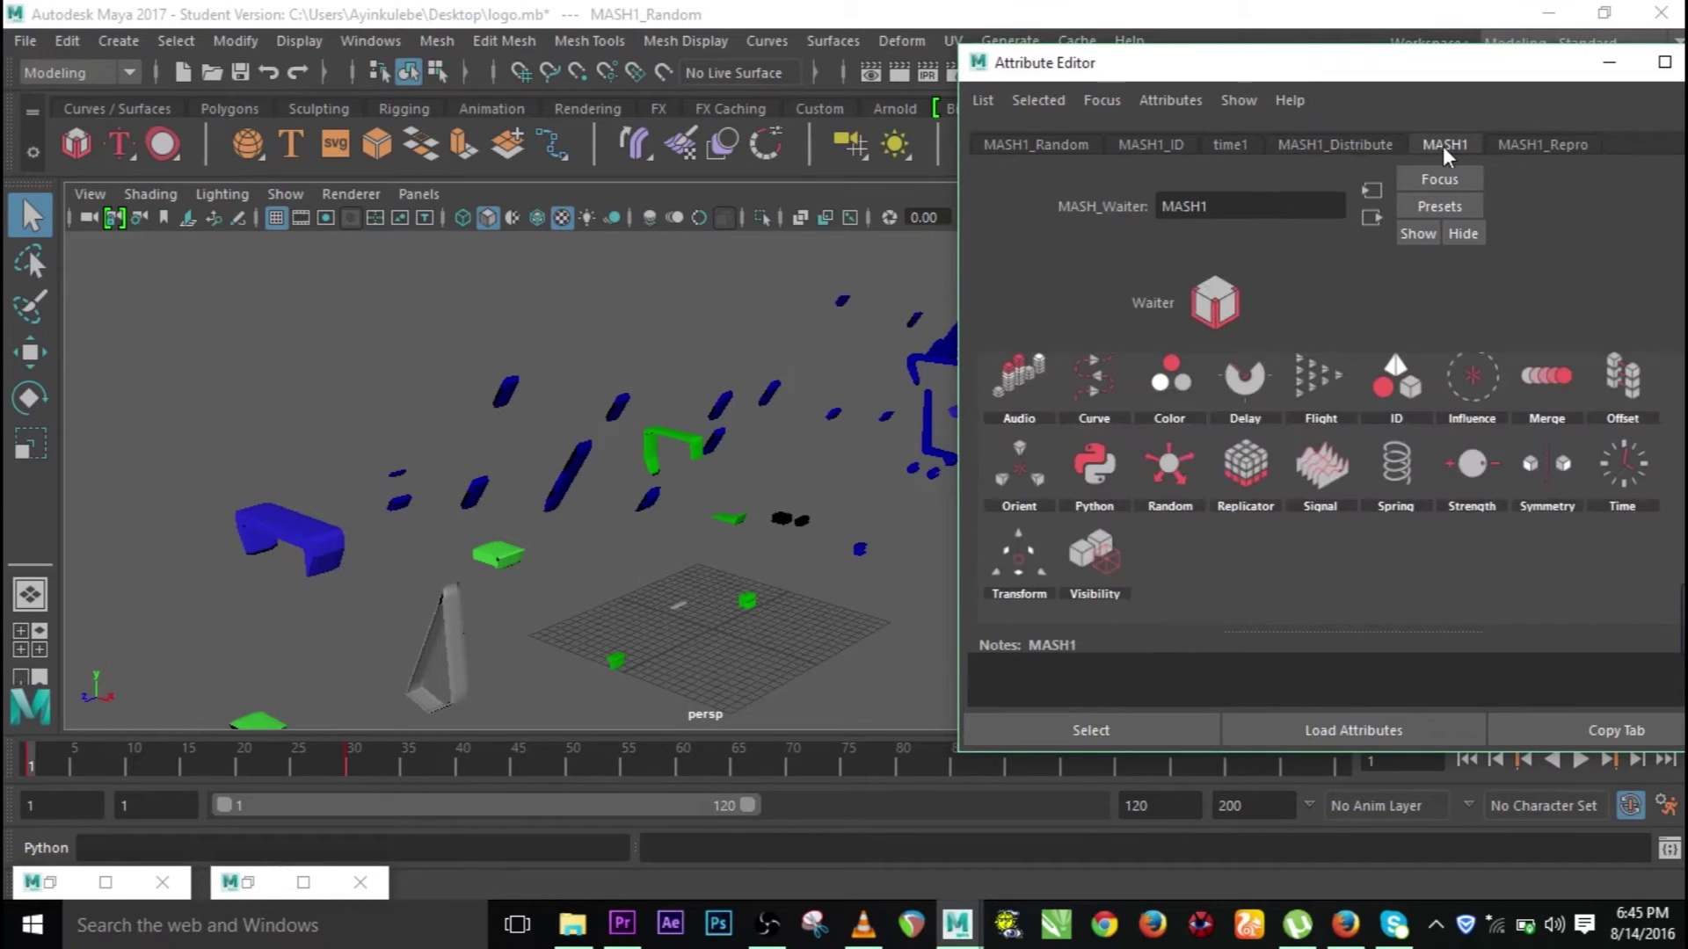
left_click(1398, 470)
left_click(1580, 760)
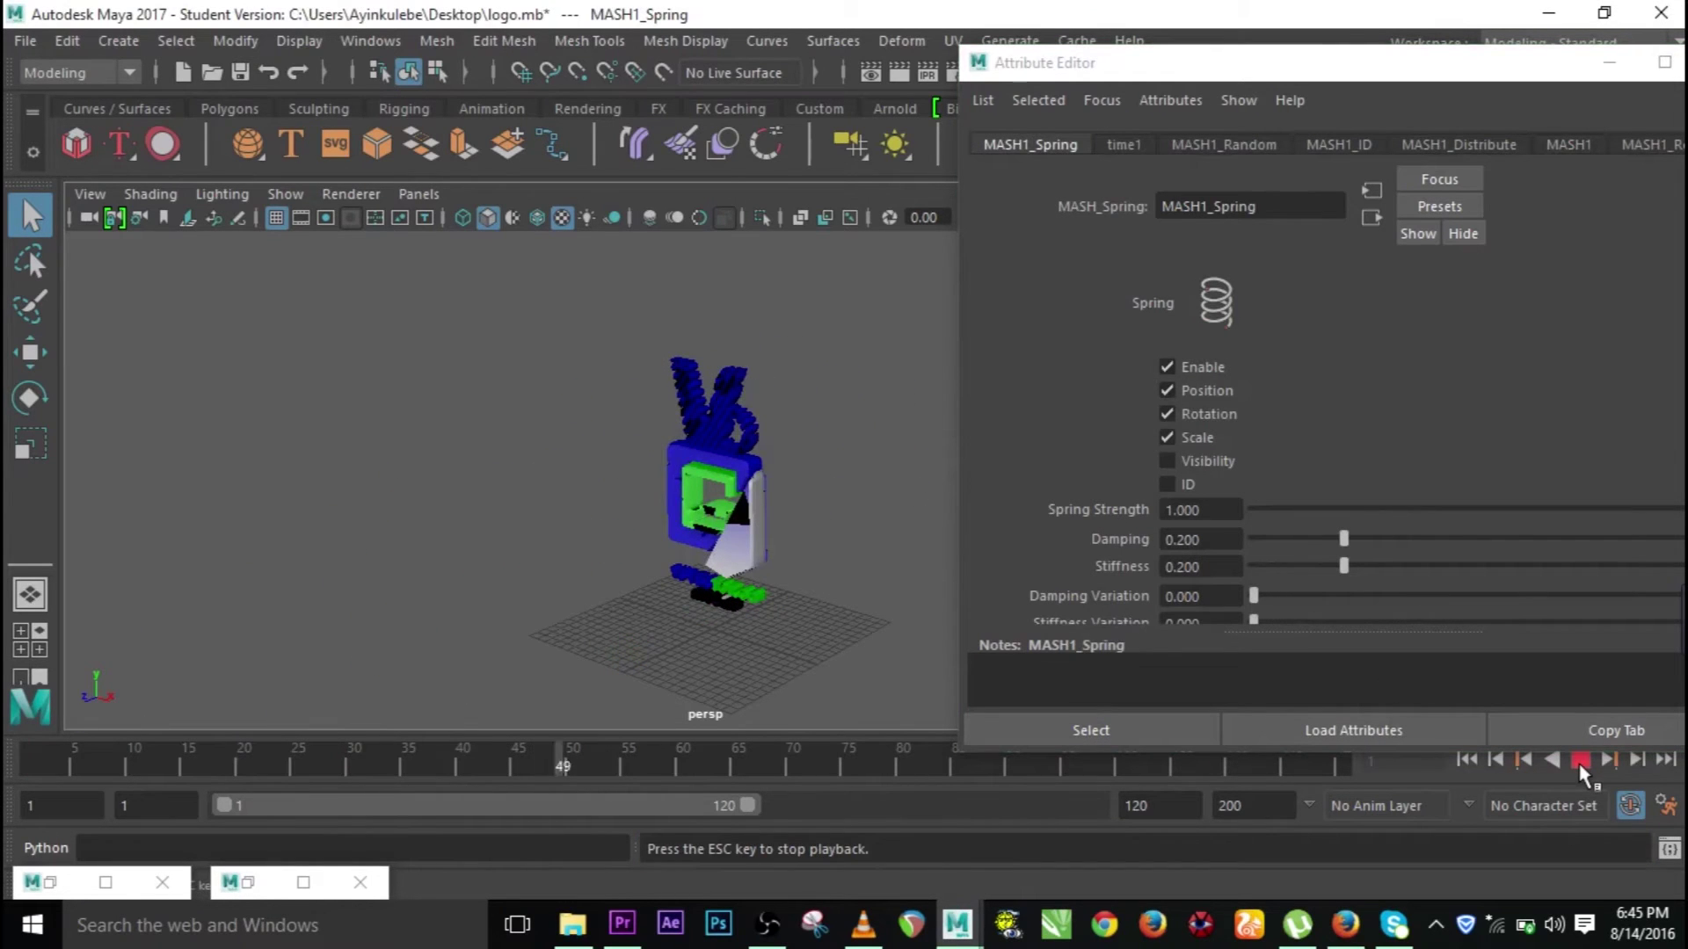
left_click(1580, 760)
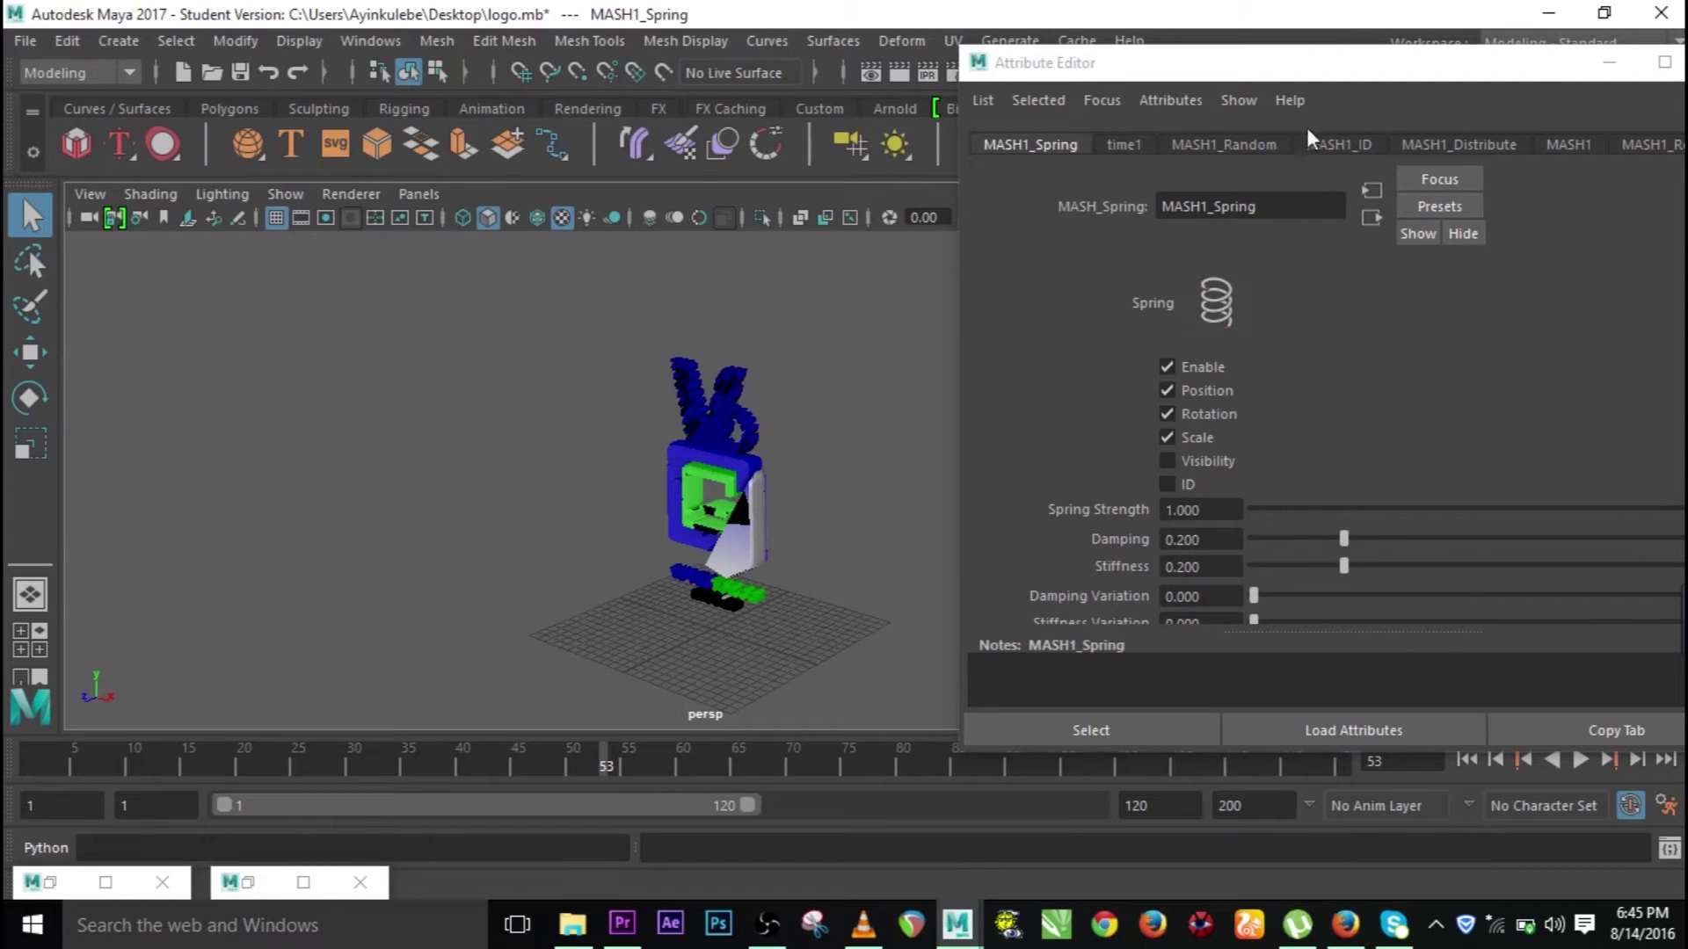
Step: Set the Spring node's Spring Strength to 10
left_click(1227, 511)
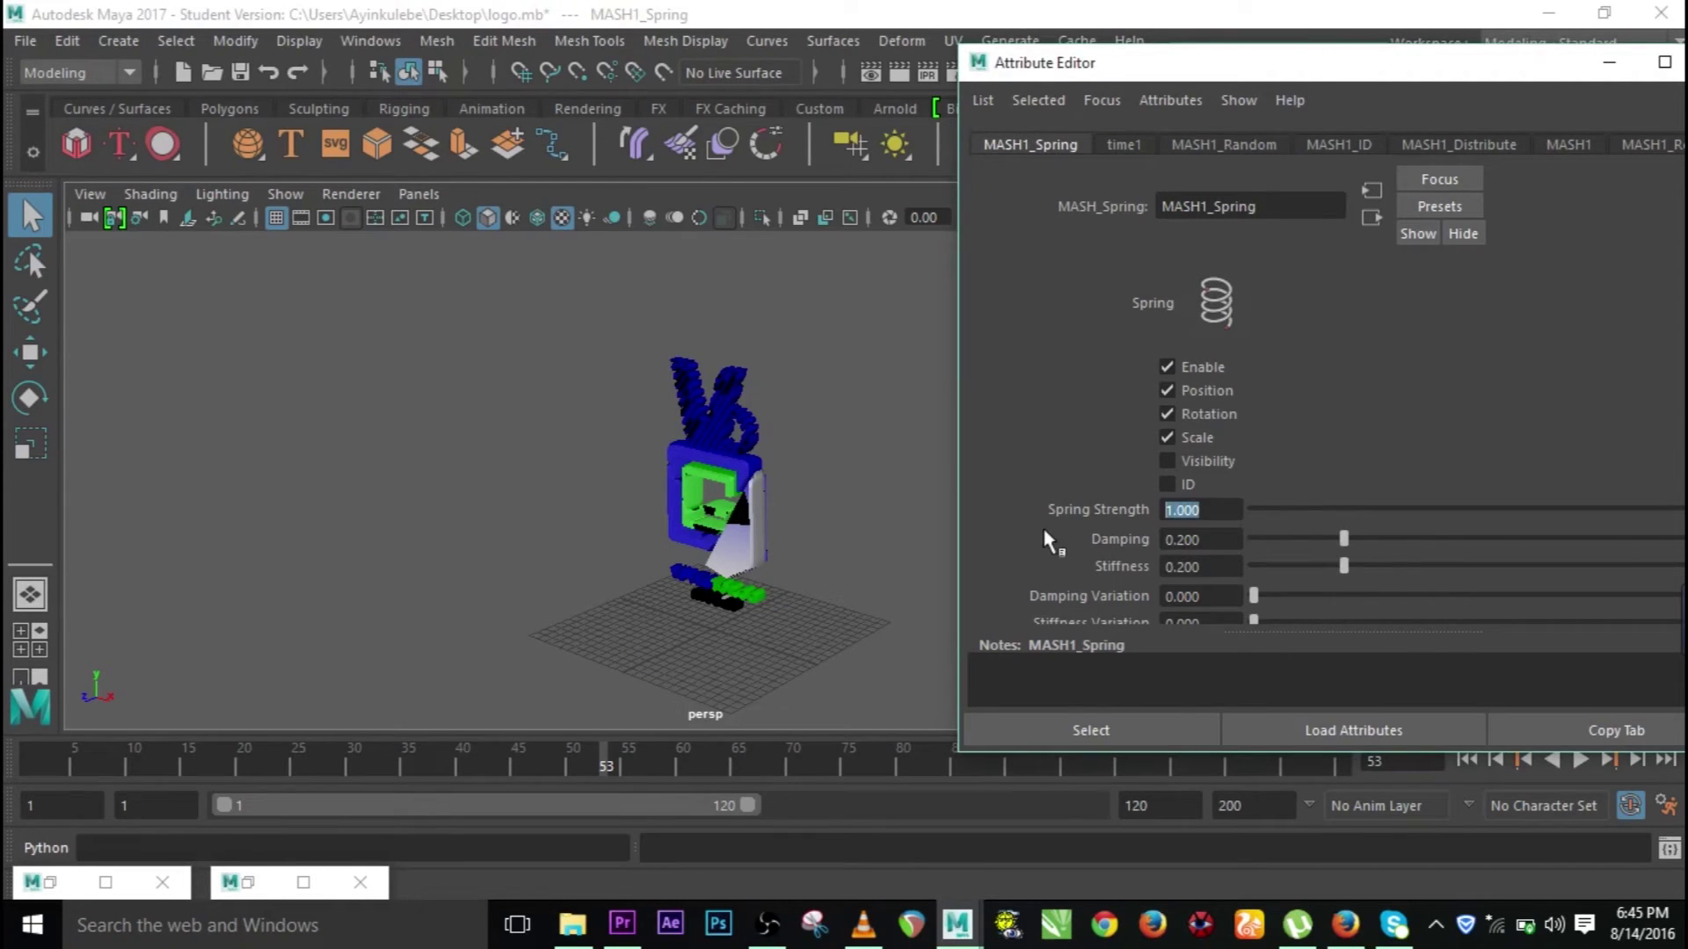
type("10")
key("Return")
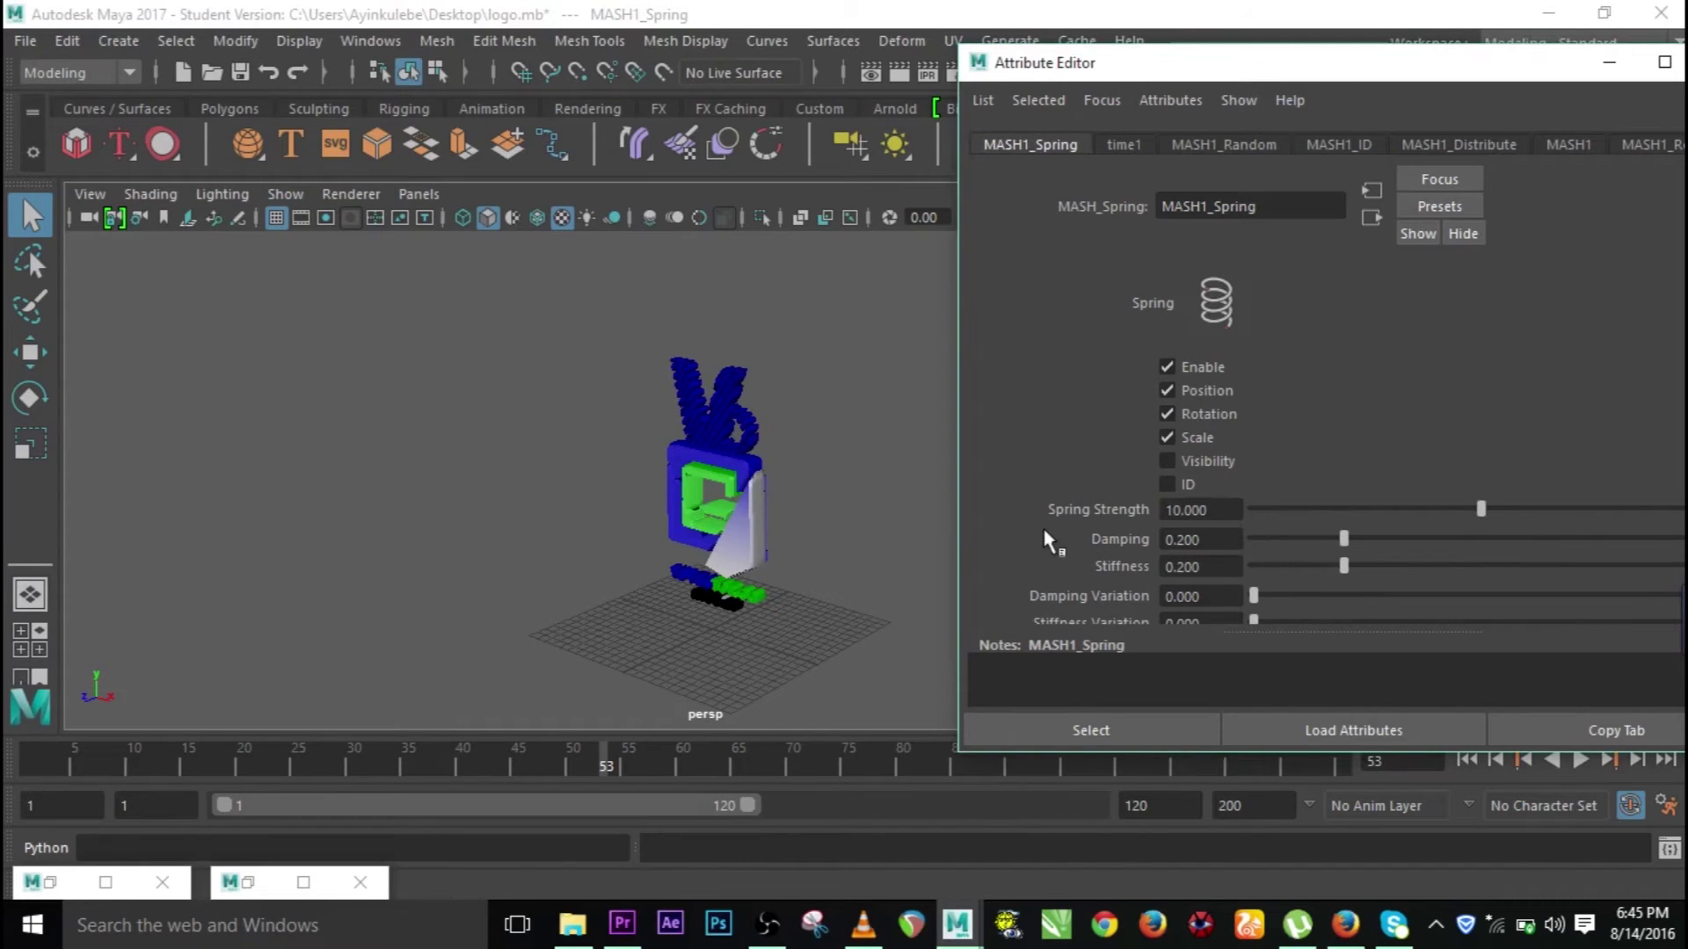
Step: Play the animation from frame 1 to check how the spring motion affects the assembling logo, viewing it up close
left_click(1581, 761)
left_click(1580, 762)
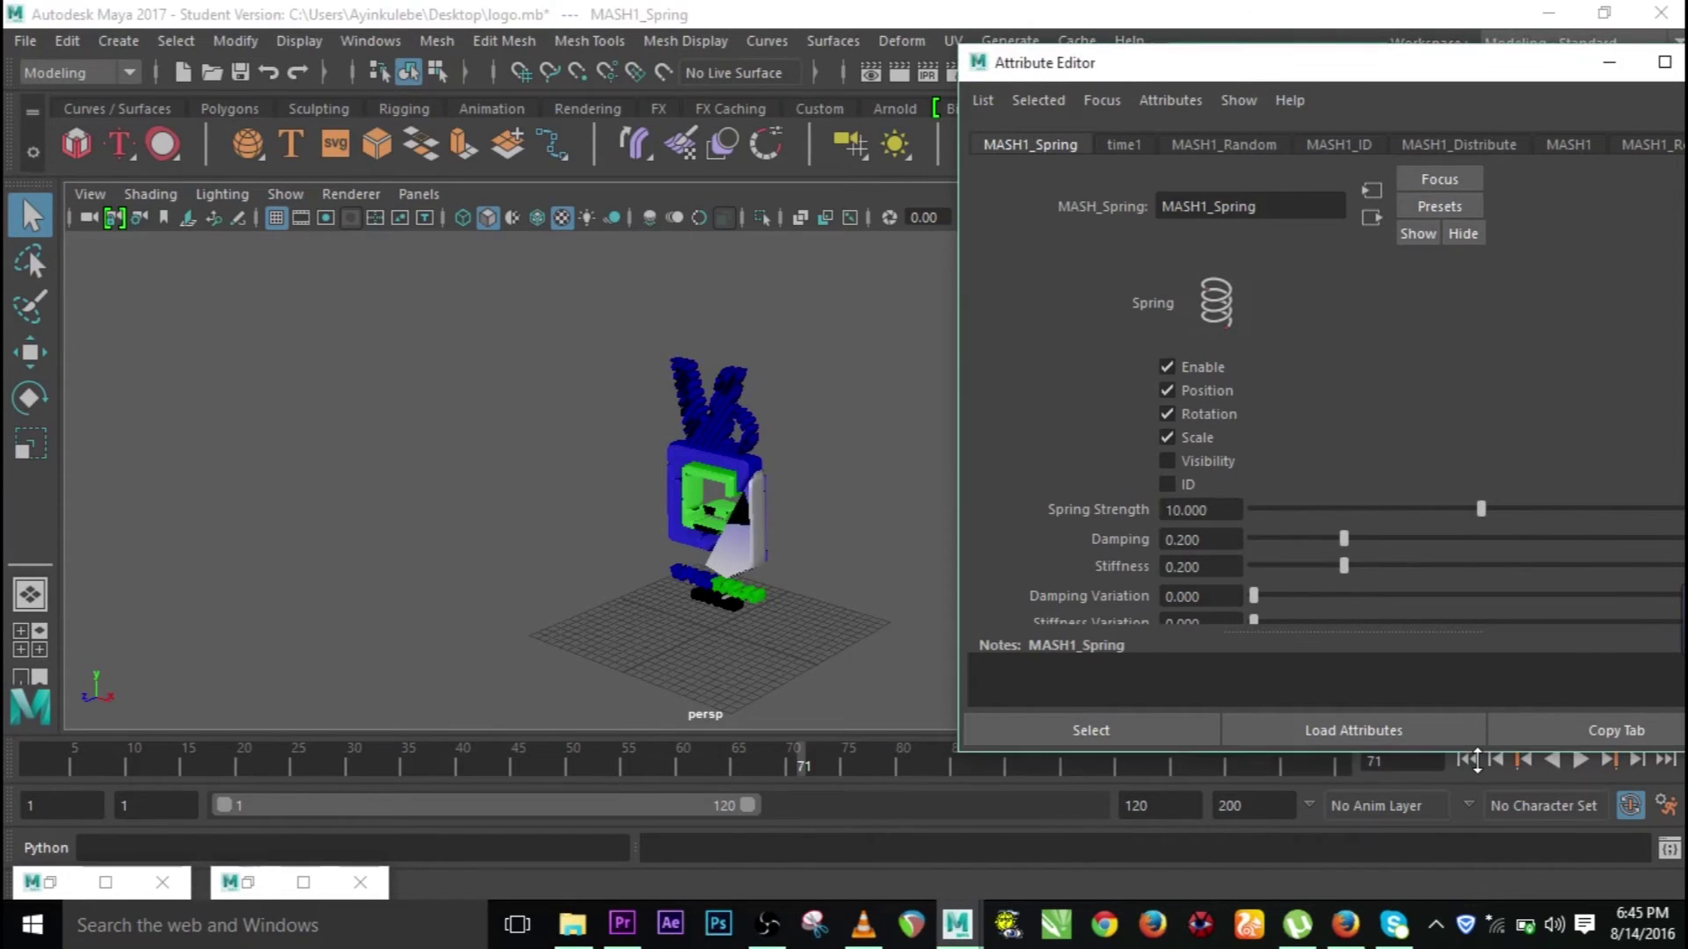
left_click(1580, 762)
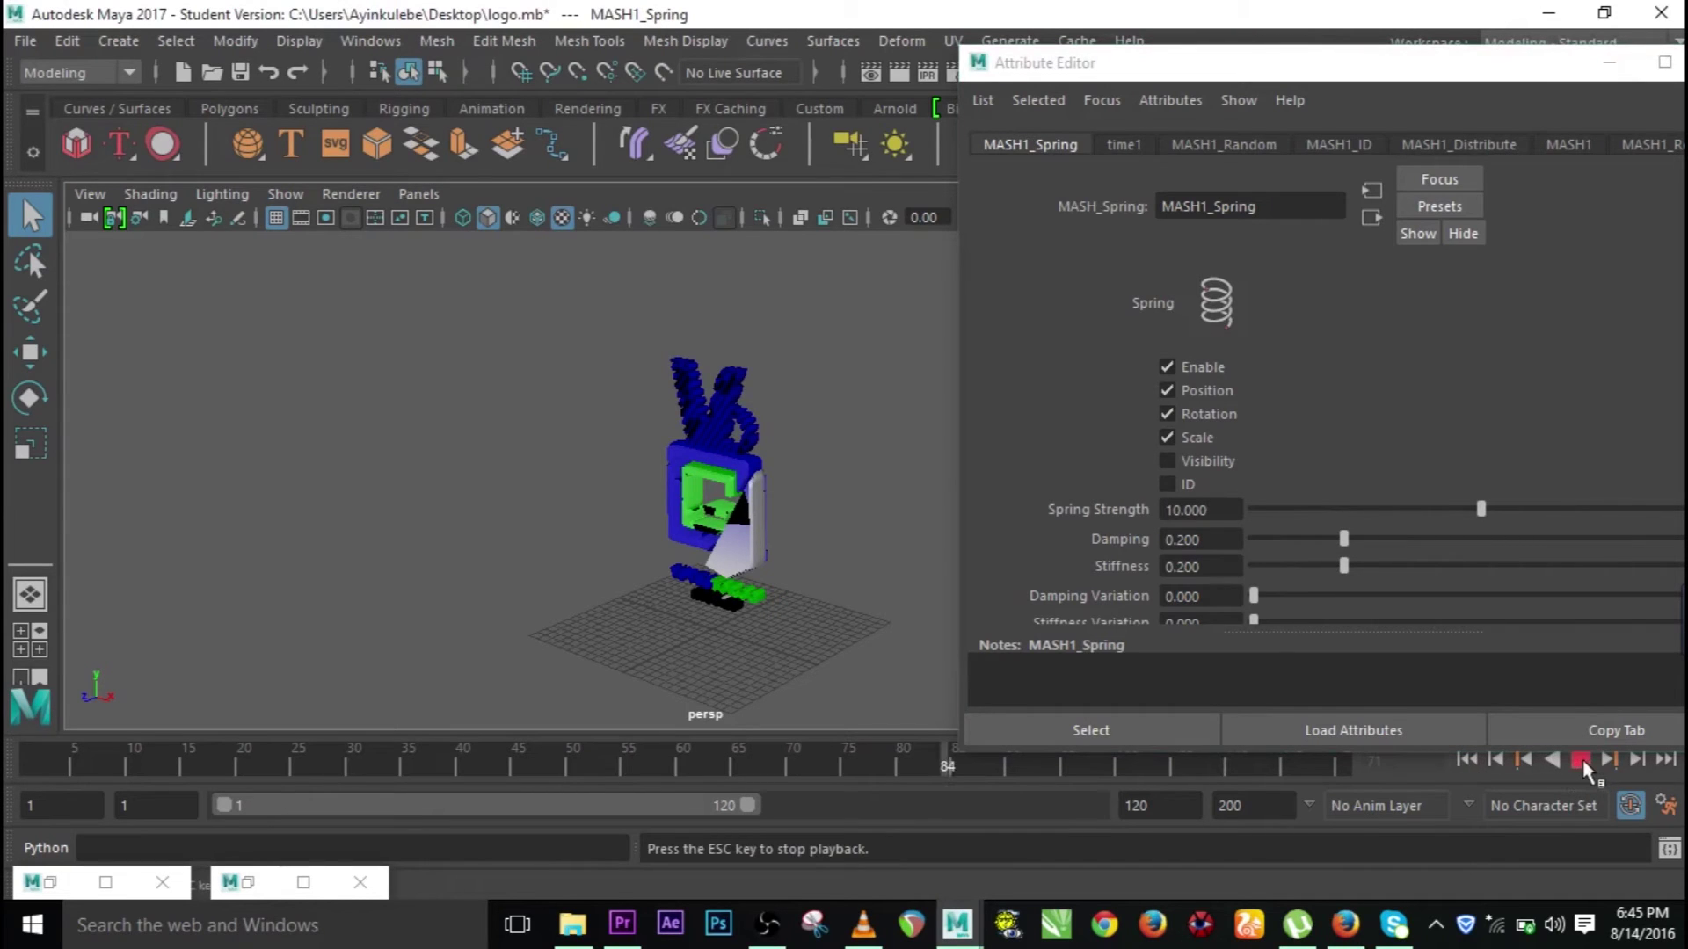
left_click(1581, 761)
left_click(1467, 760)
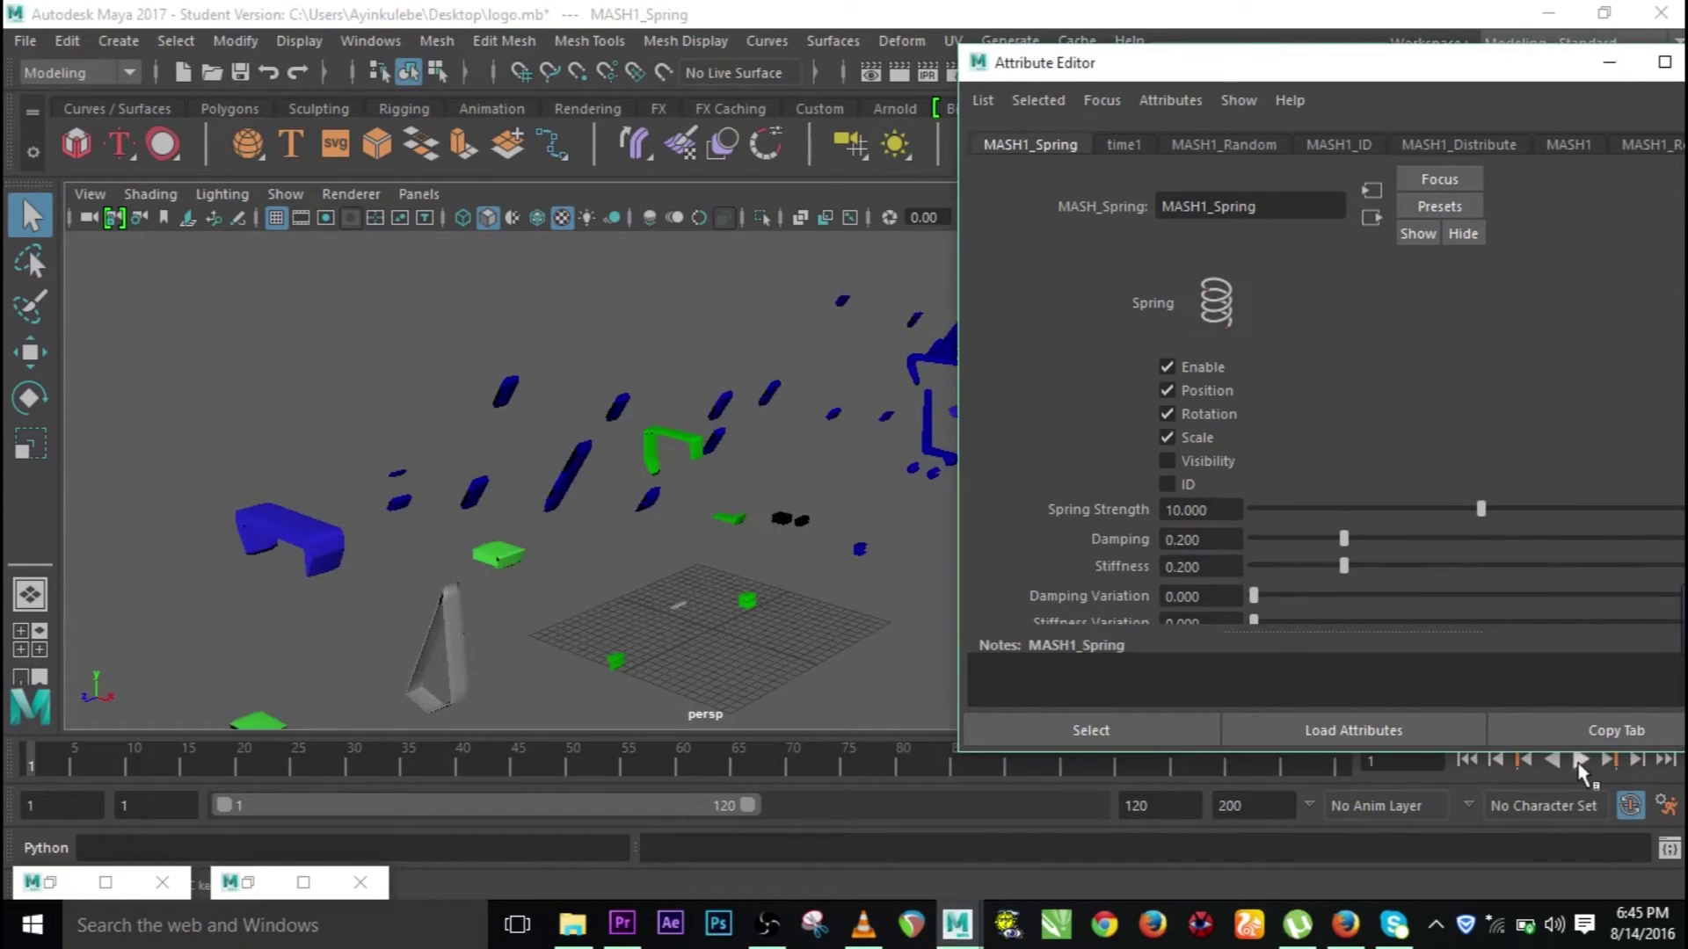
left_click(1580, 762)
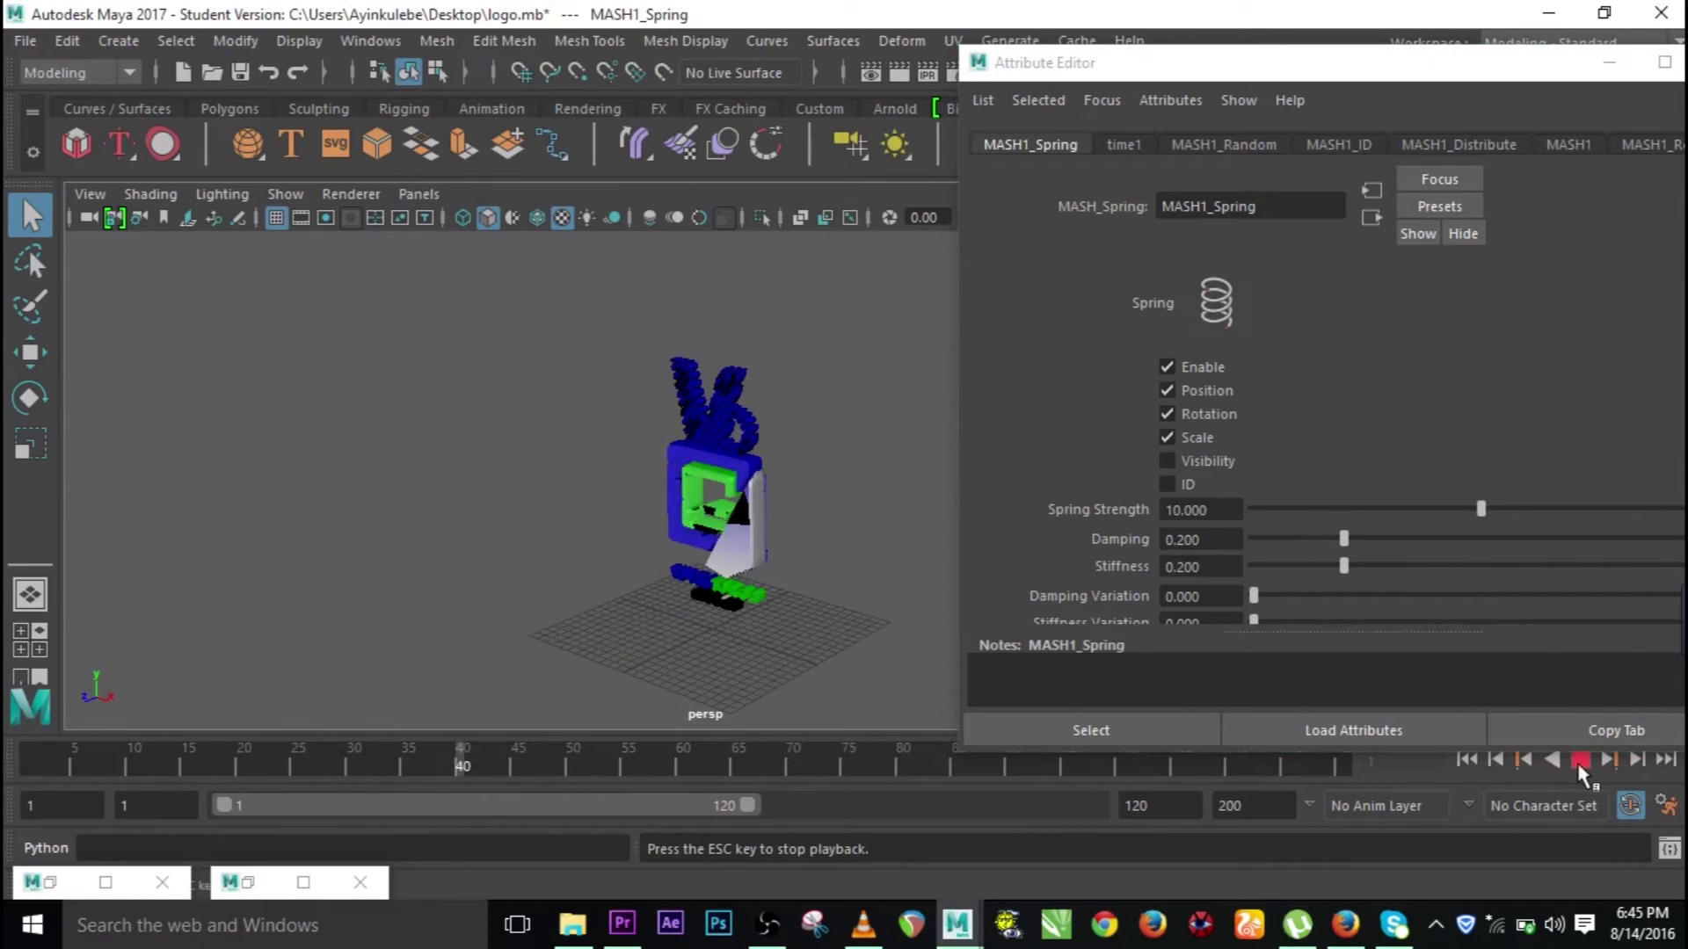
scroll(765, 496, "up", 3)
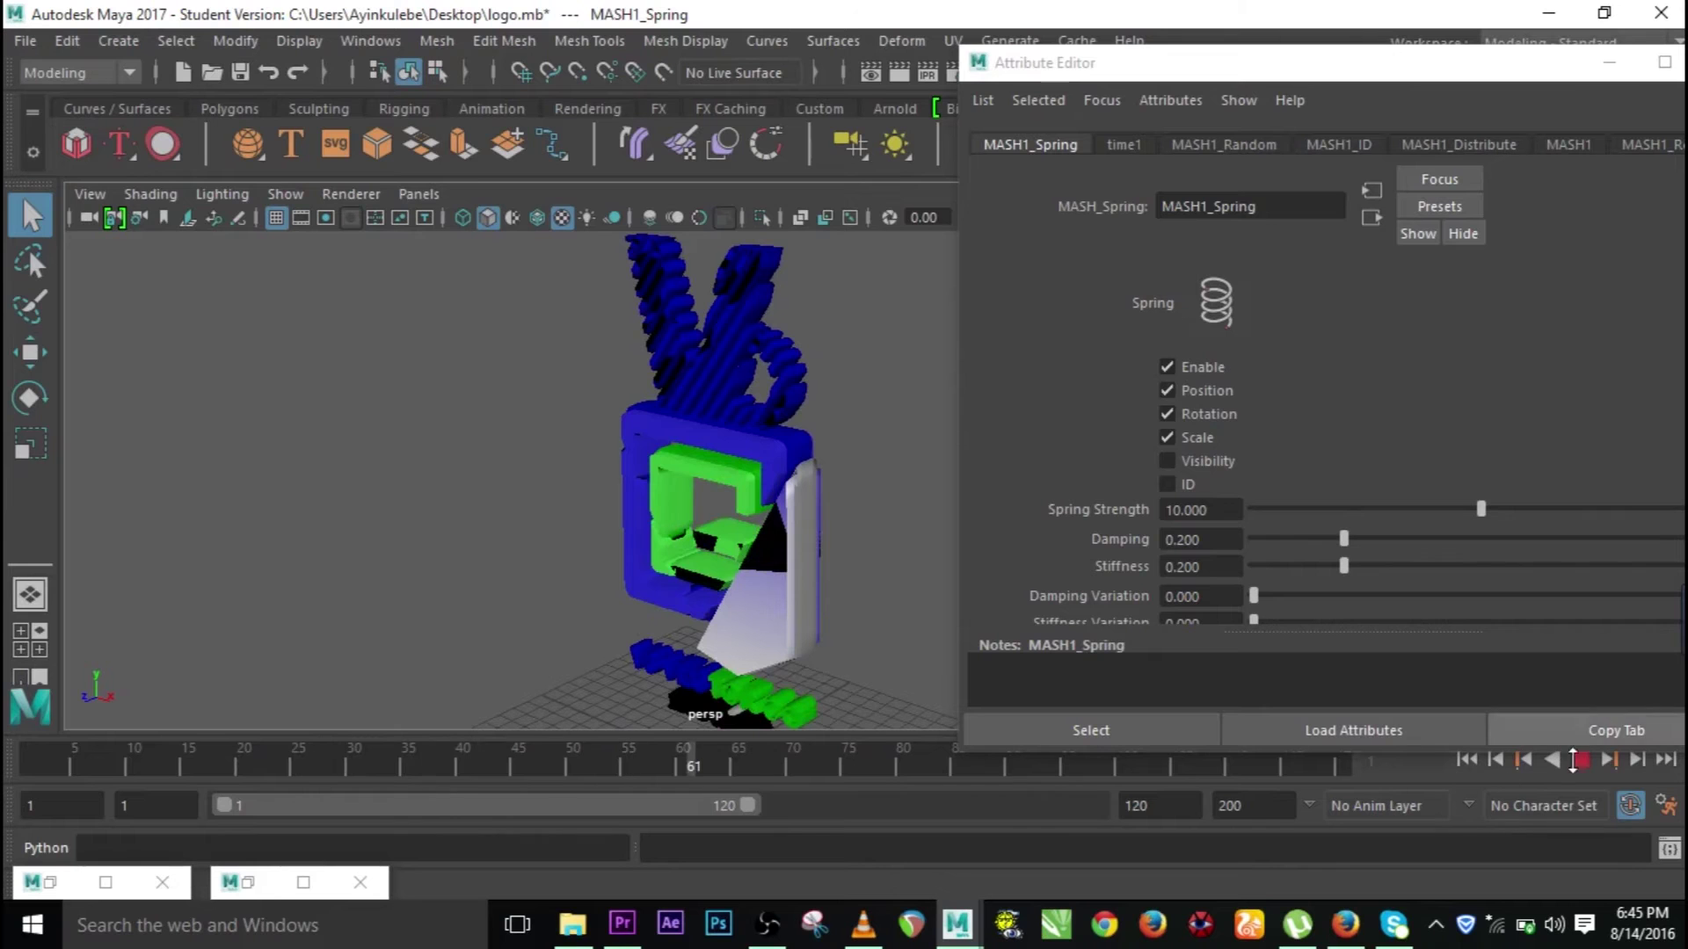
Step: Lower the Spring node's Stiffness to 0 and adjust its Damping
left_click(1417, 618)
left_click_drag(1343, 565, 1214, 572)
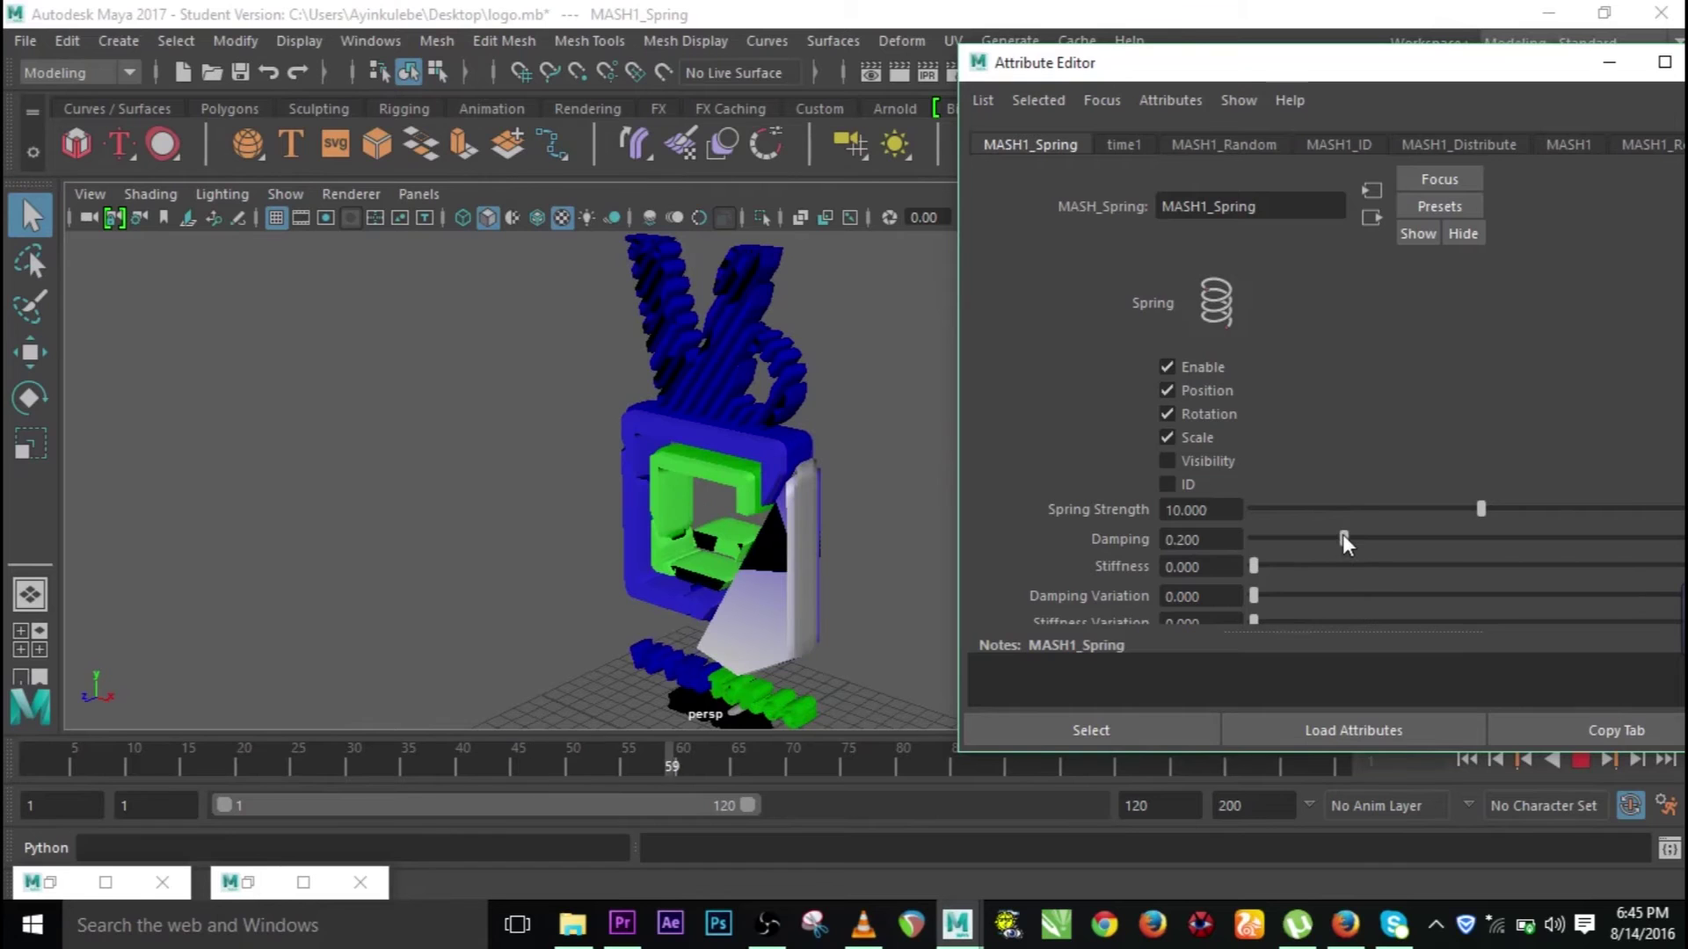
left_click_drag(1342, 536, 1250, 593)
left_click_drag(1548, 533, 1628, 535)
scroll(1354, 566, "down", 2)
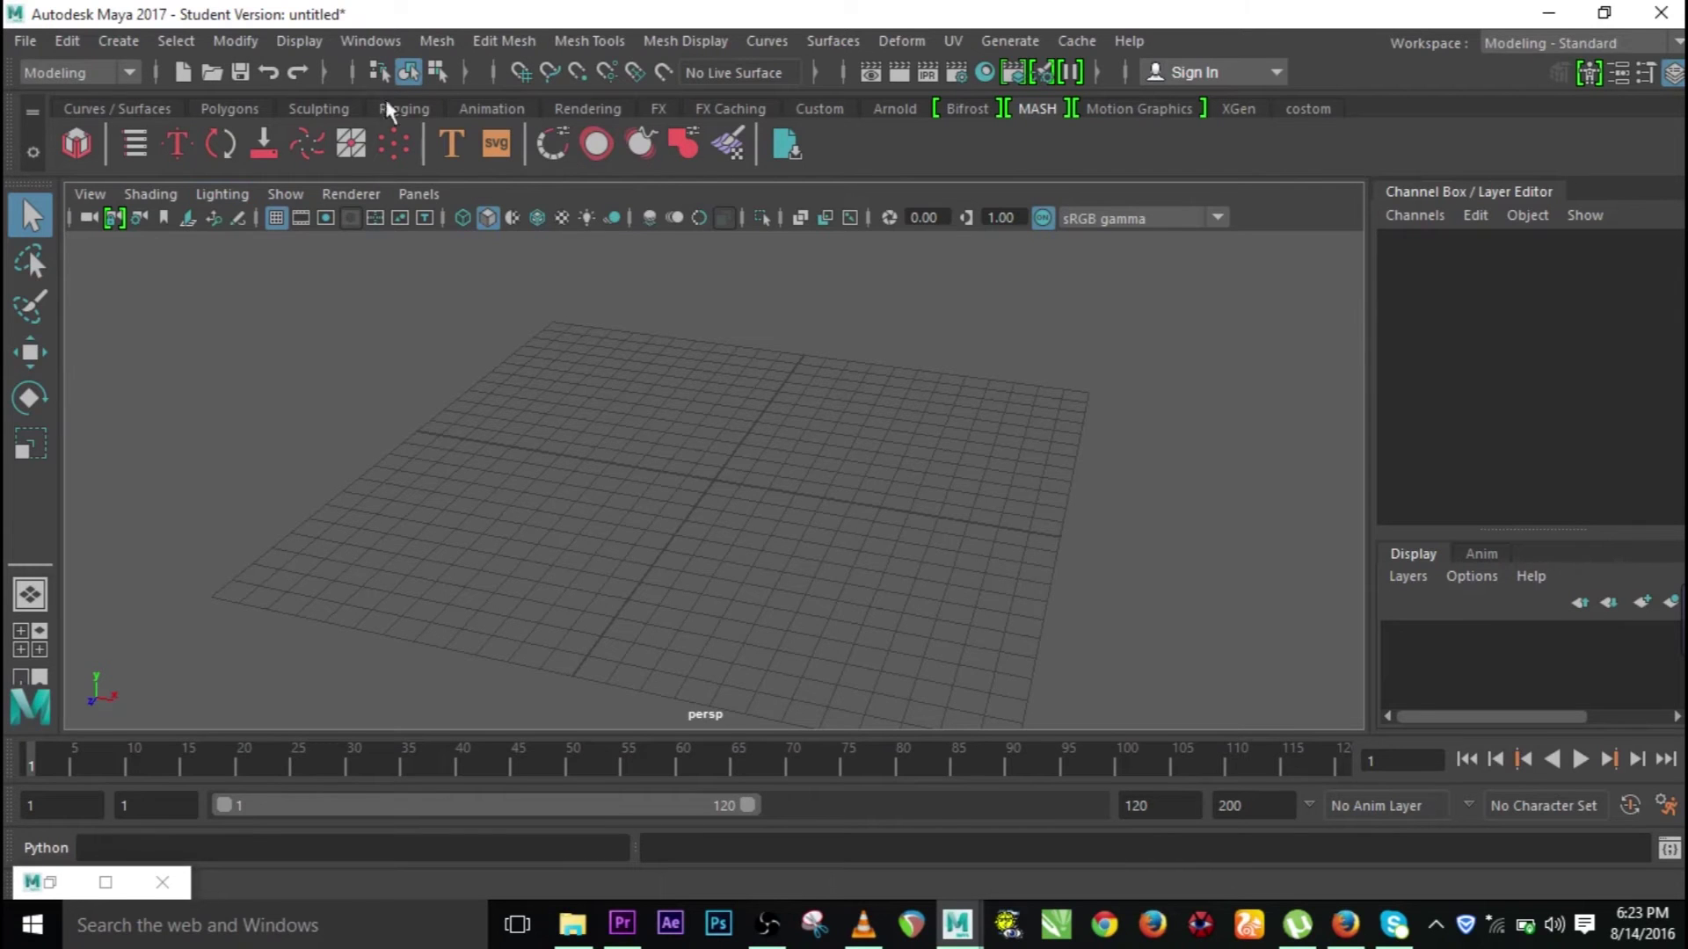
Step: Create a polygon cube in the empty scene and build a MASH network from it
left_click(233, 108)
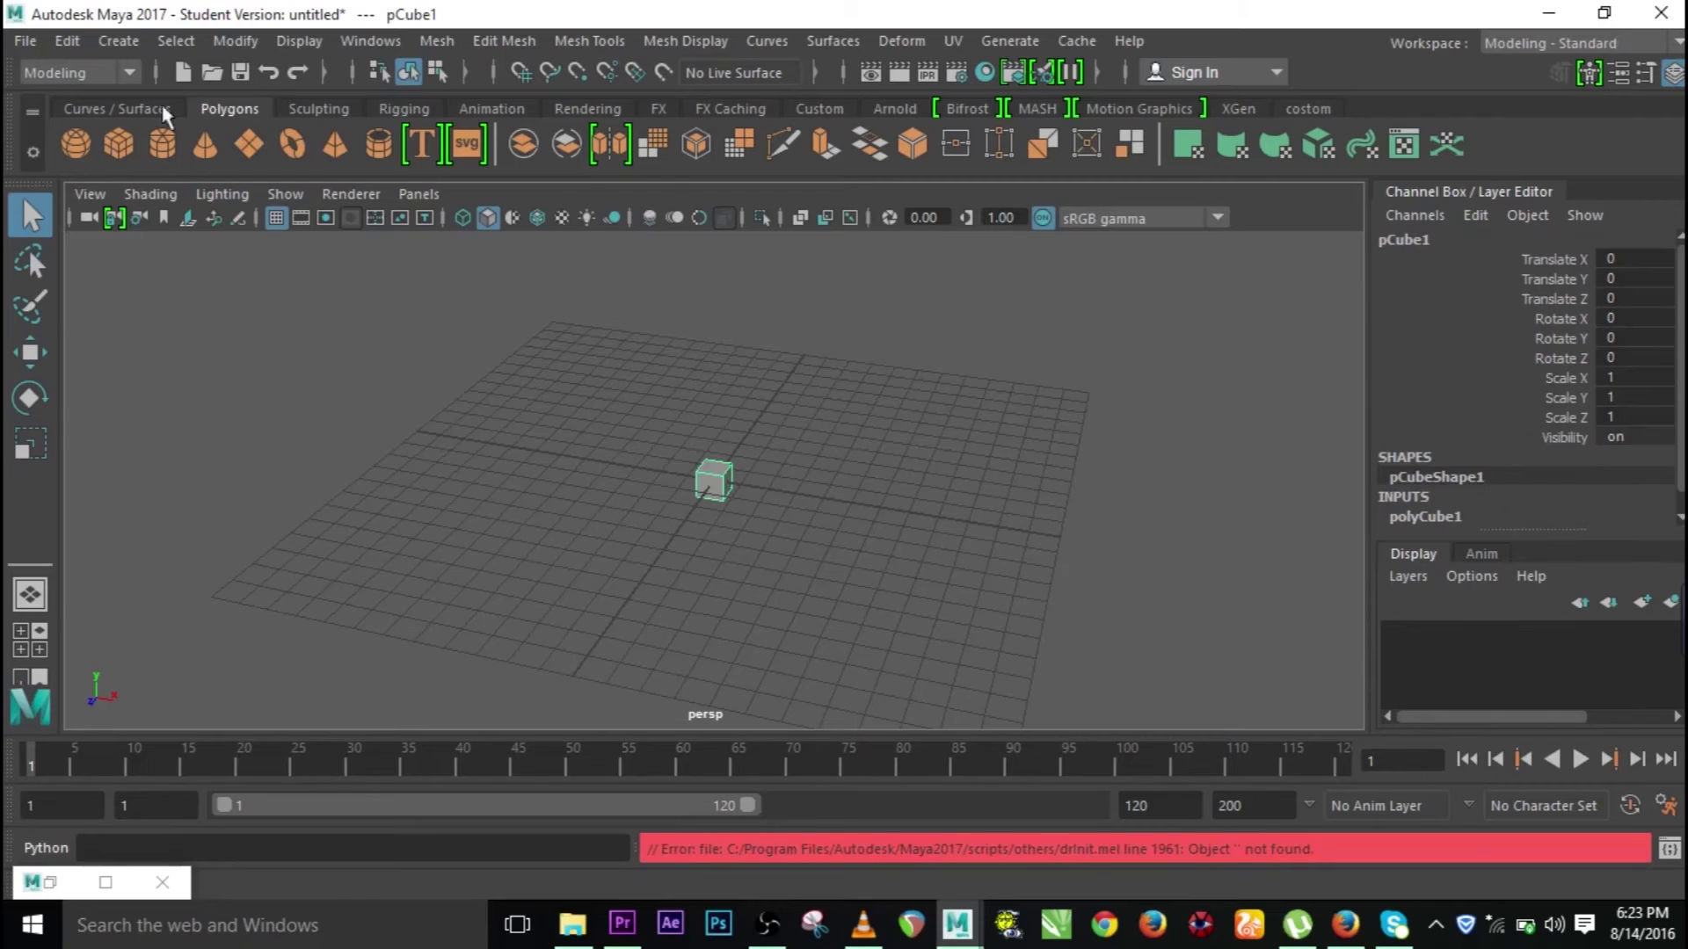
left_click(1139, 108)
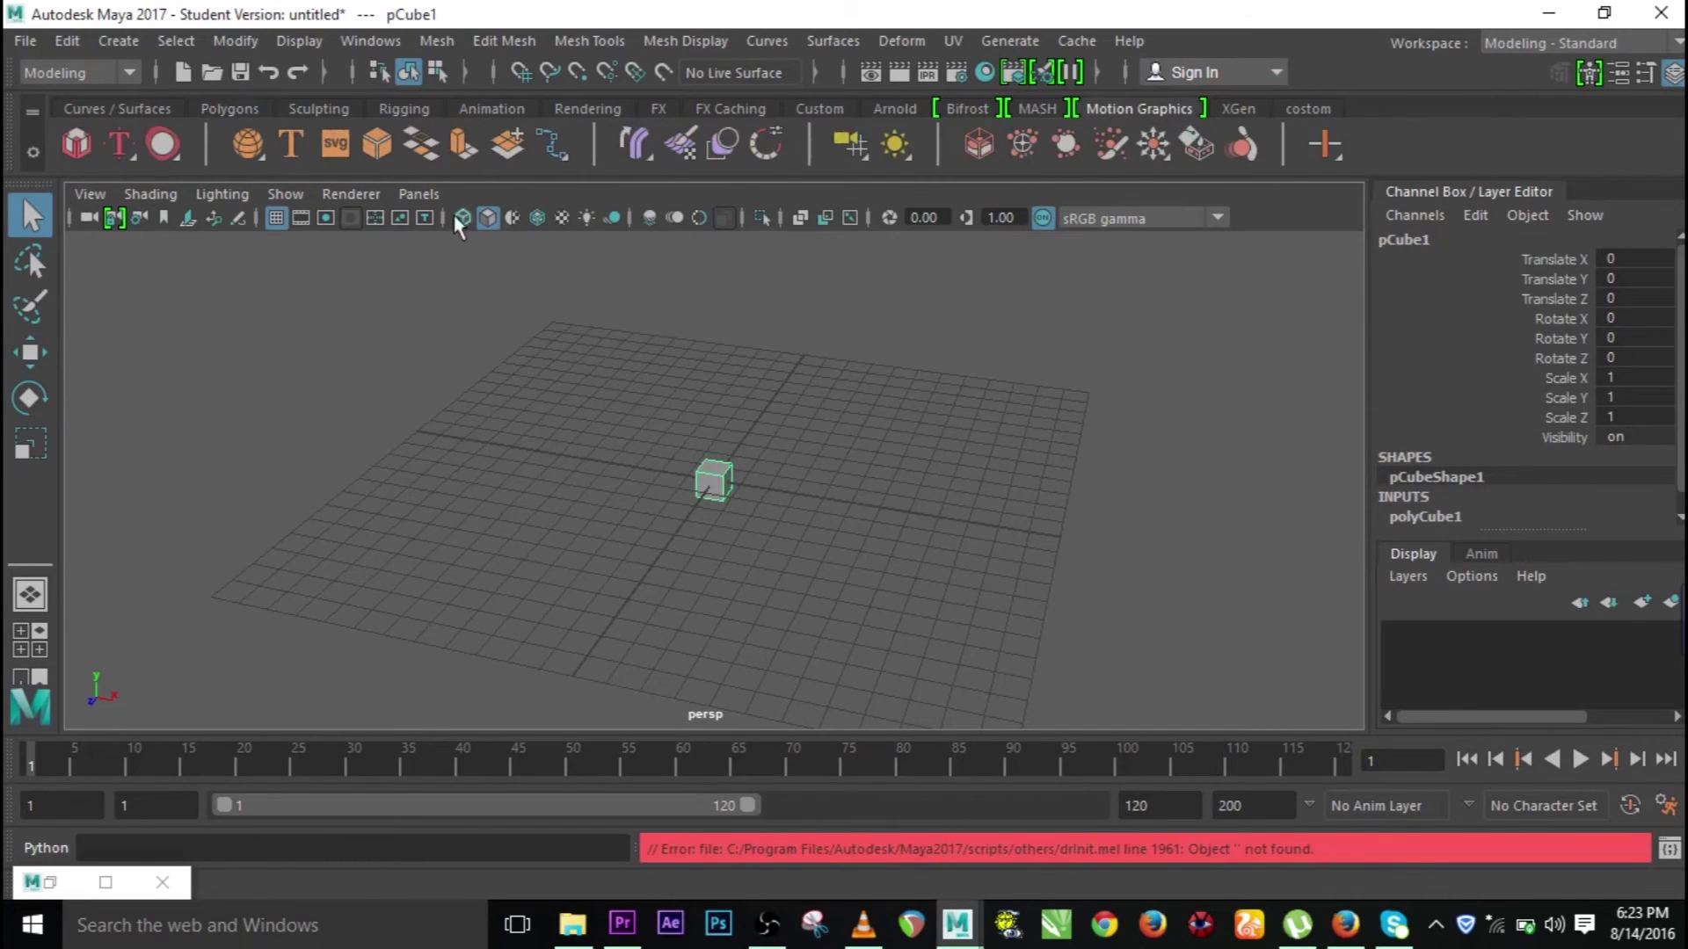
left_click(77, 143)
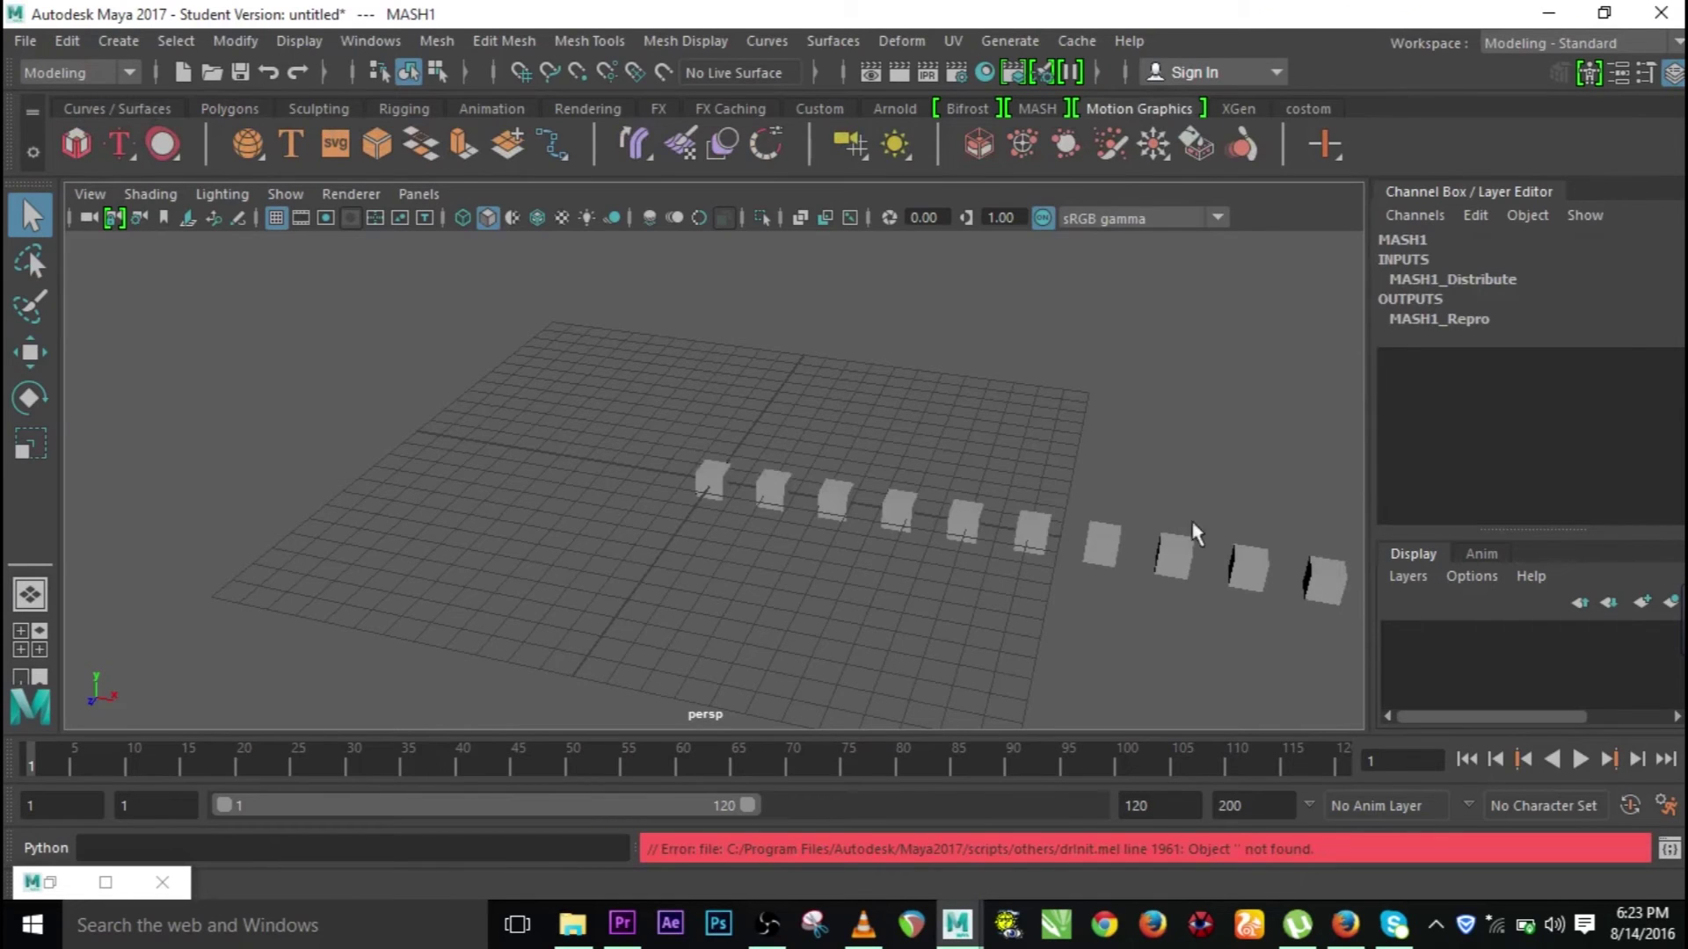
Step: Open the attributes of the MASH1 node from the Outliner and move the editor clear of the cubes
double_click(58, 884)
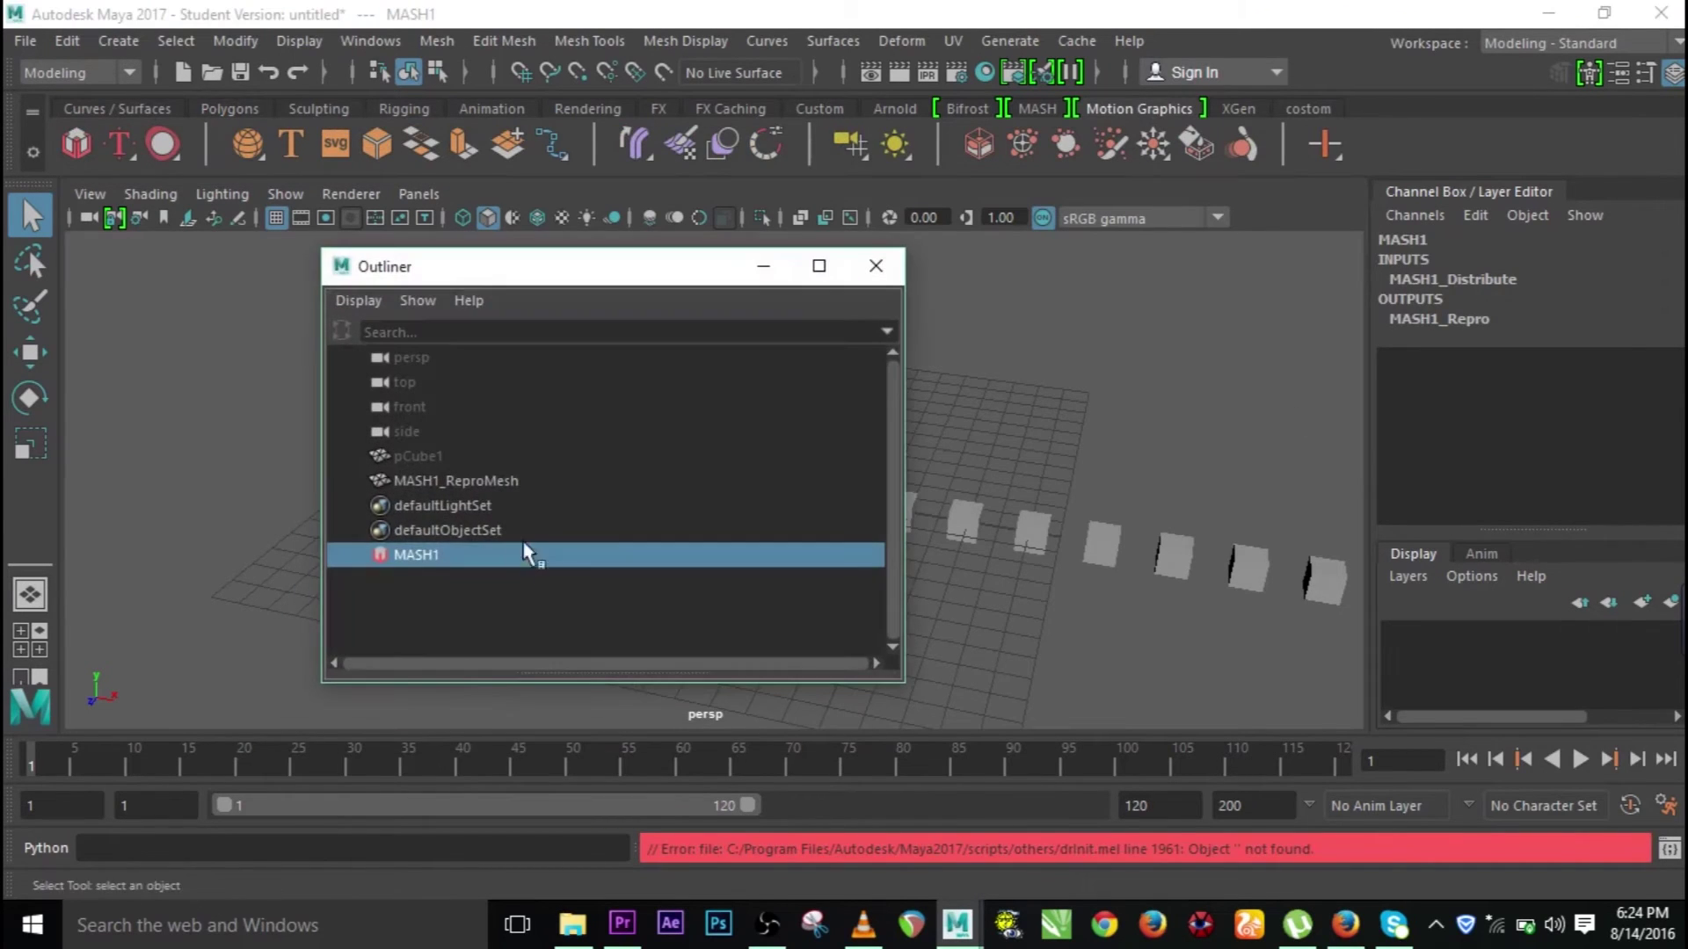
left_click(1589, 72)
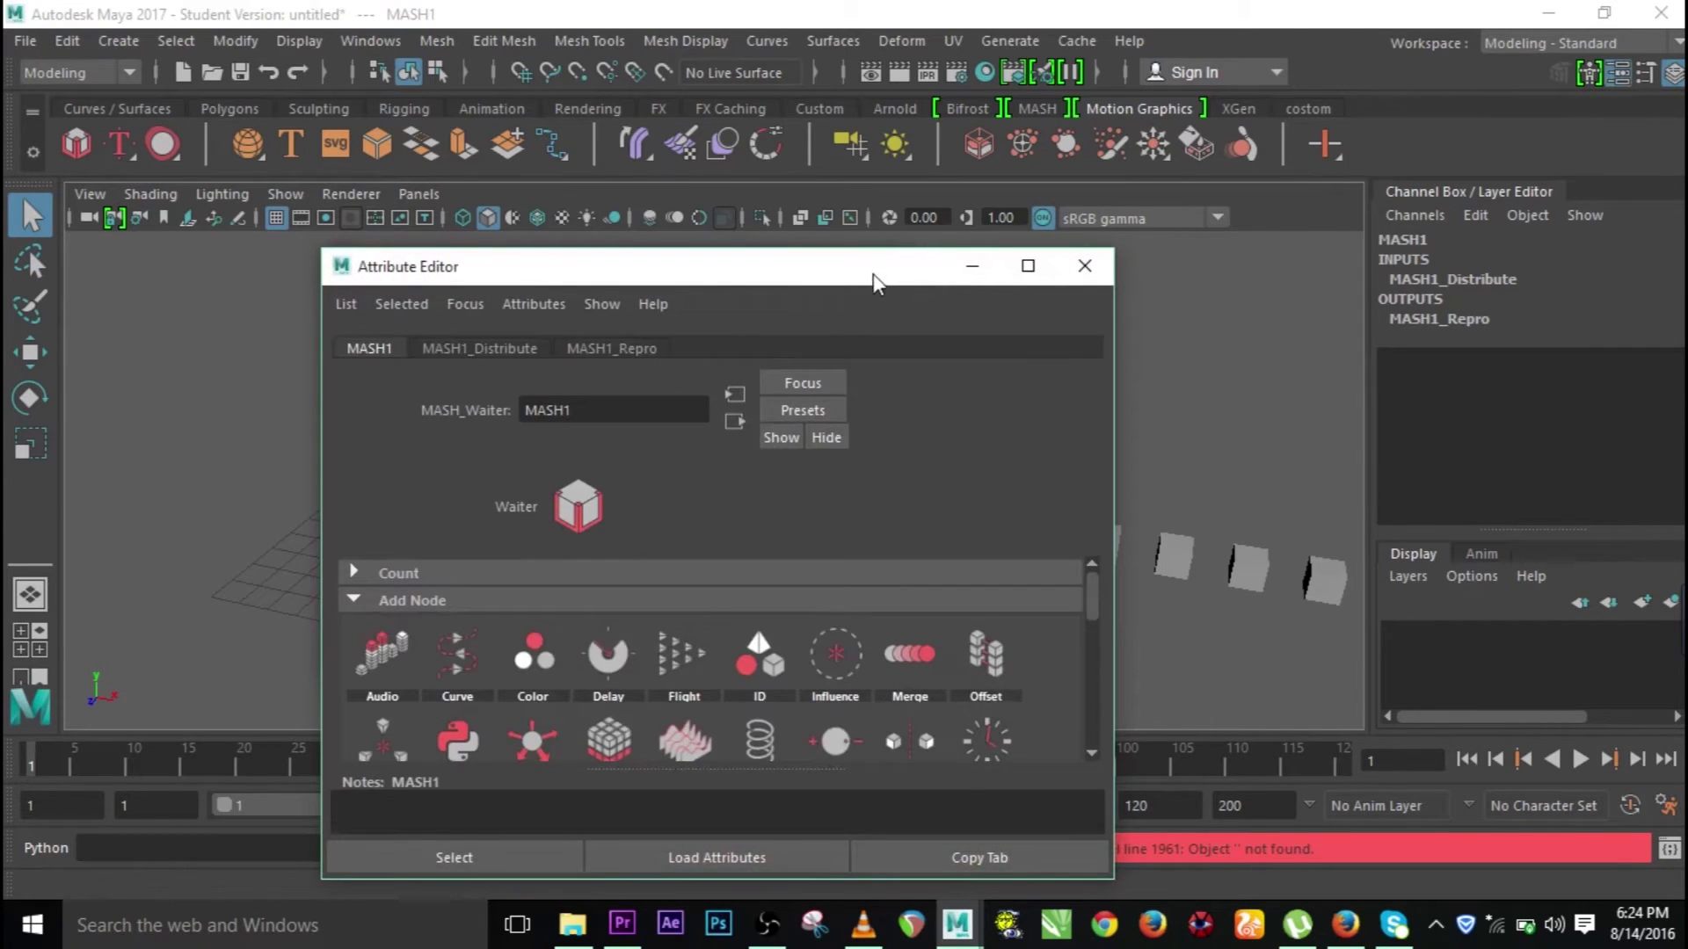
left_click_drag(873, 272, 1354, 132)
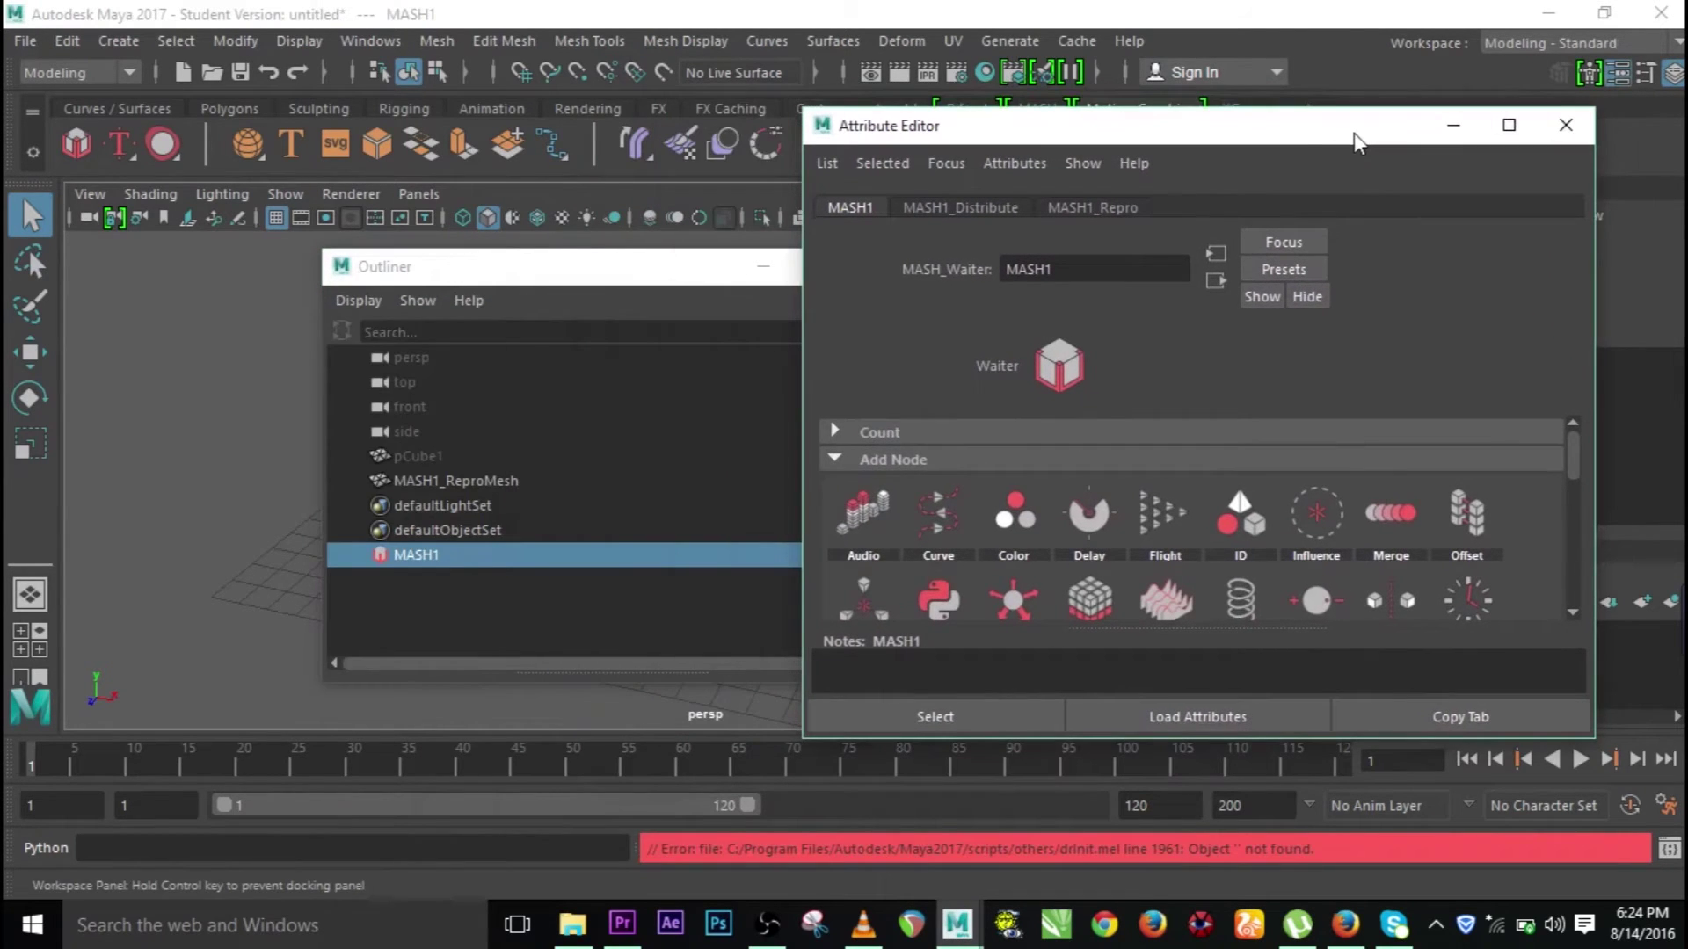
left_click(770, 264)
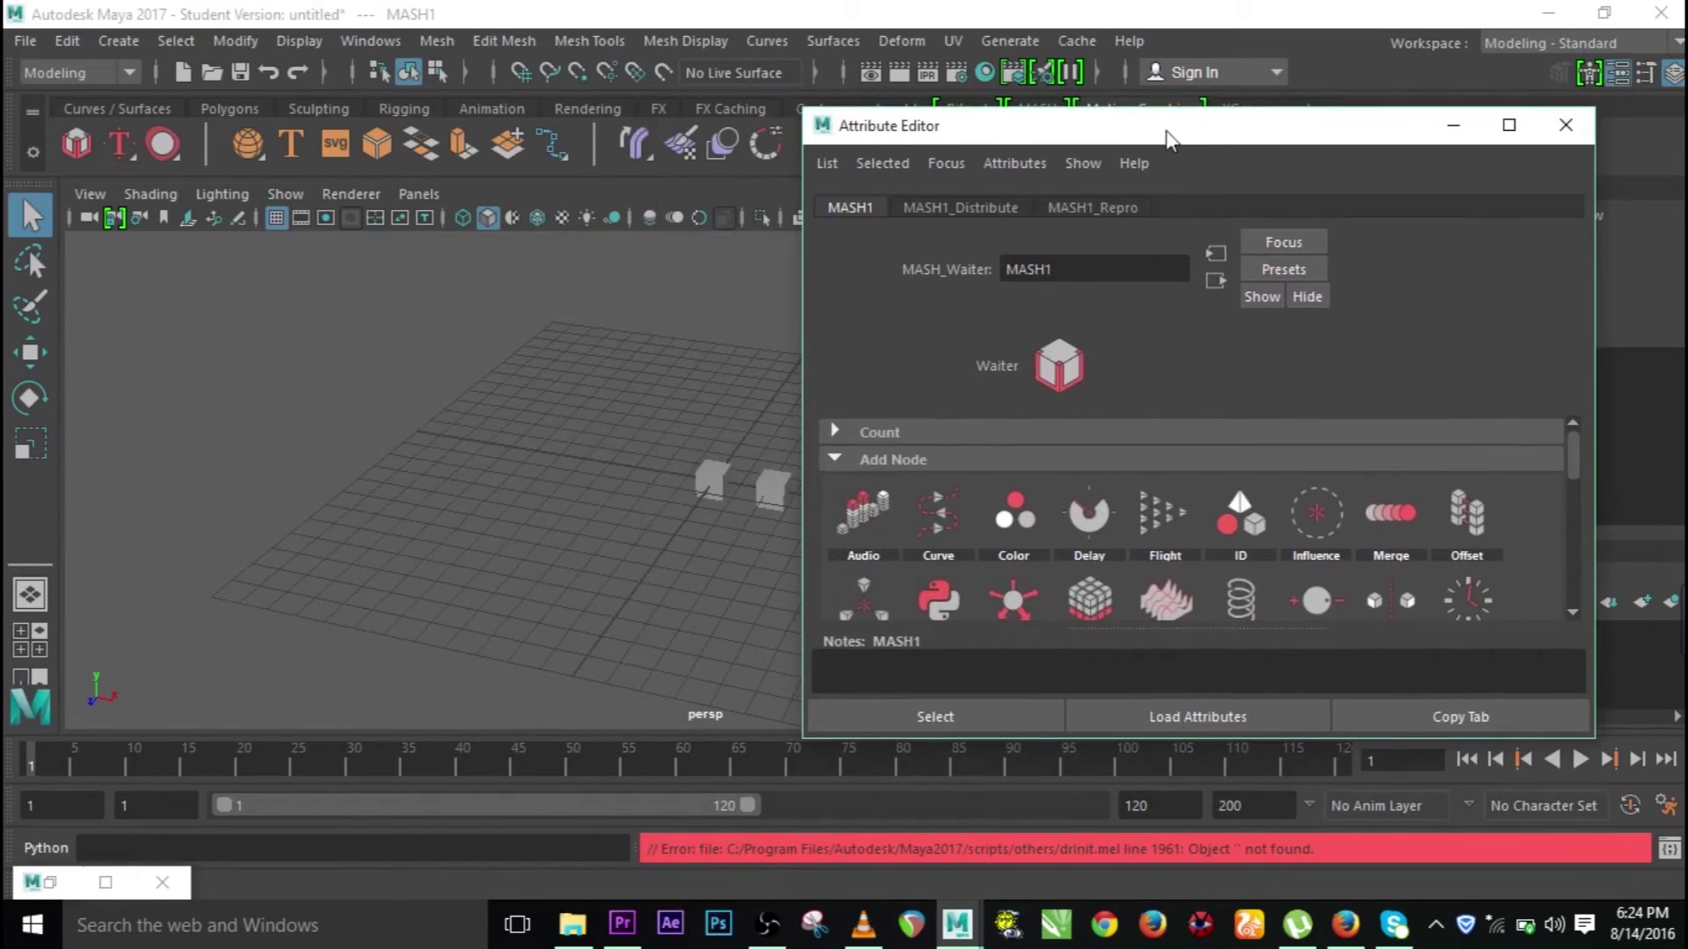
left_click_drag(1169, 139, 1325, 101)
Step: Switch the MASH1_Distribute node's distribution type to Grid and expand its Grid settings
left_click(1157, 166)
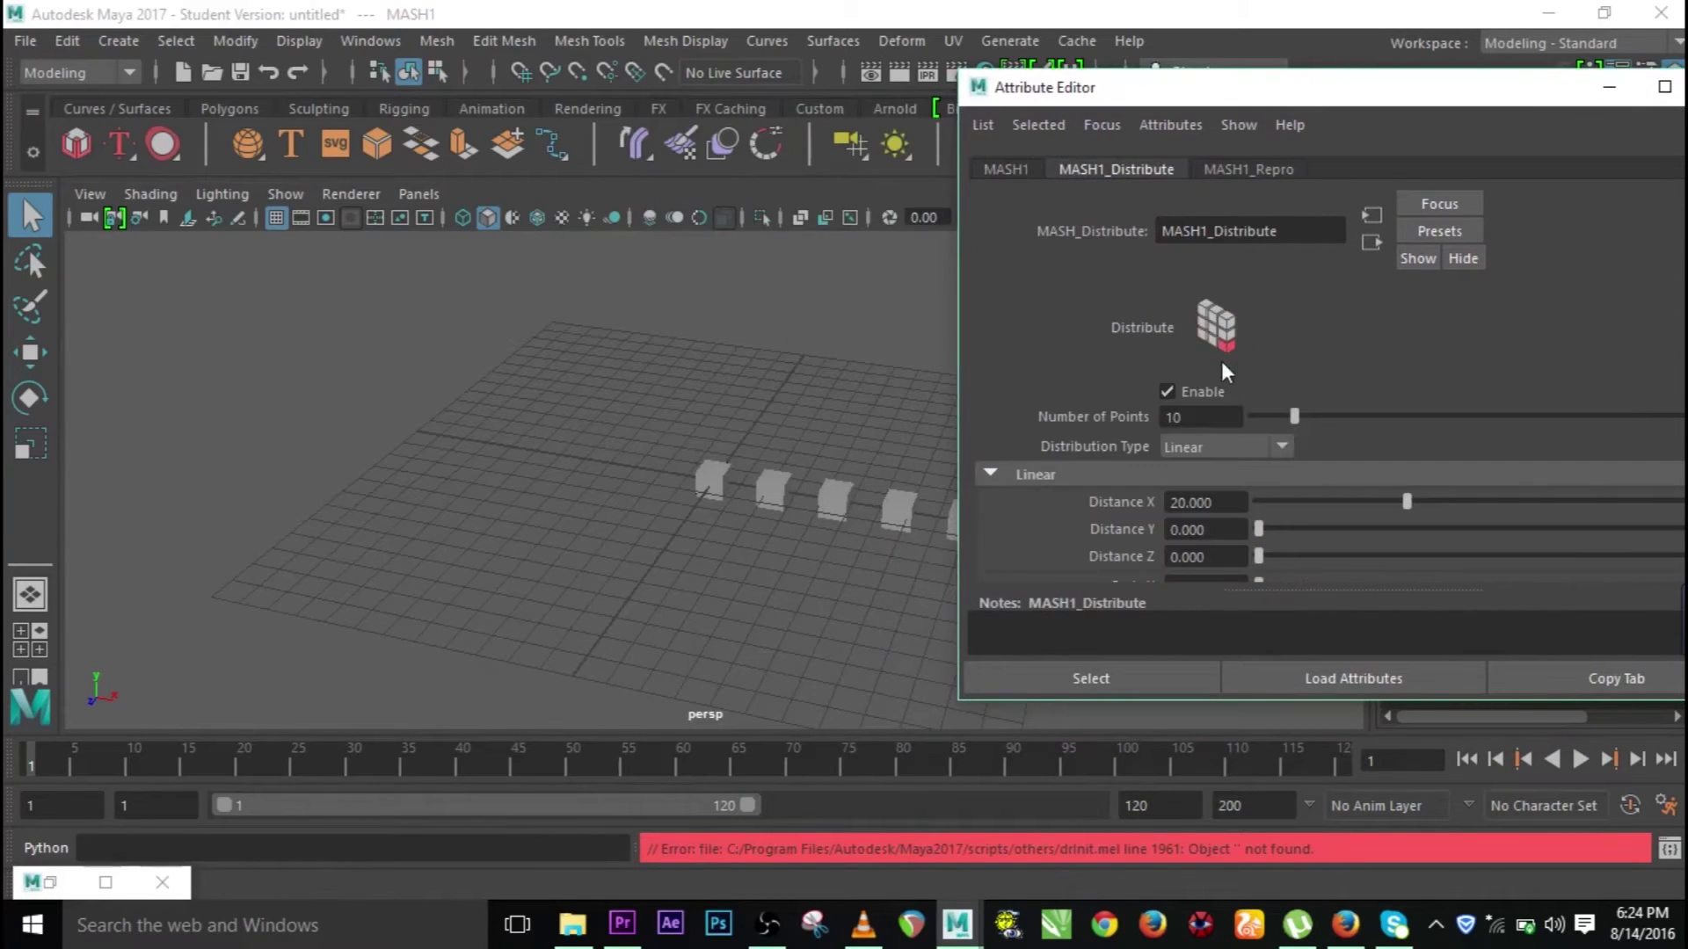
left_click(1283, 447)
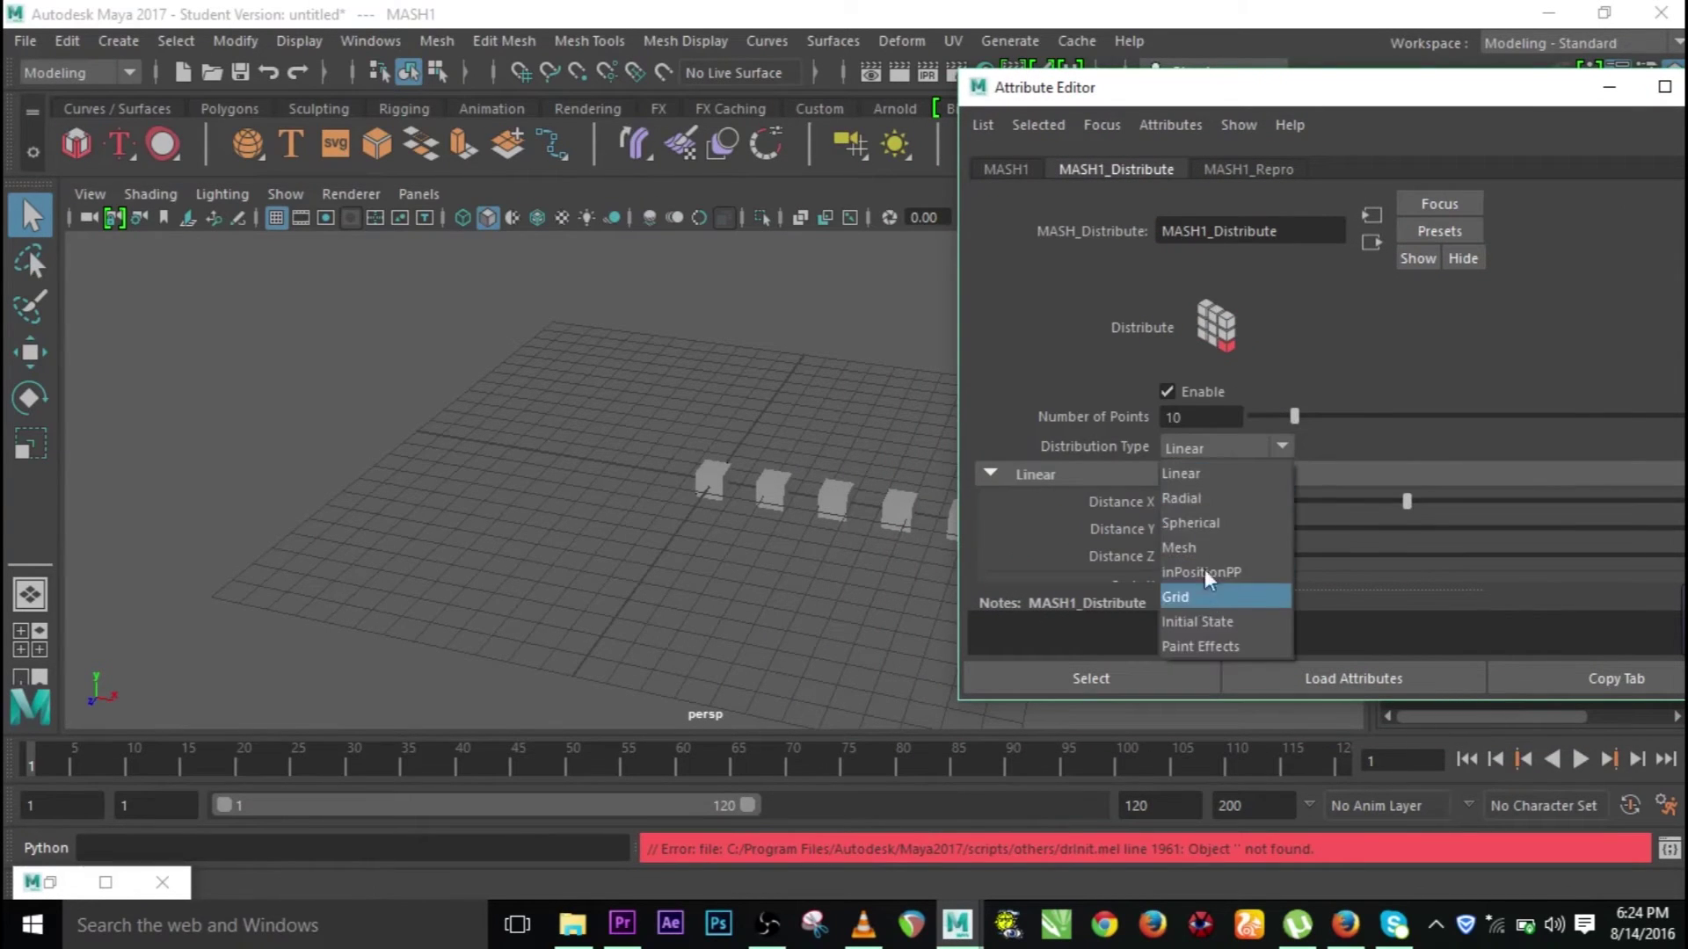
left_click(1202, 598)
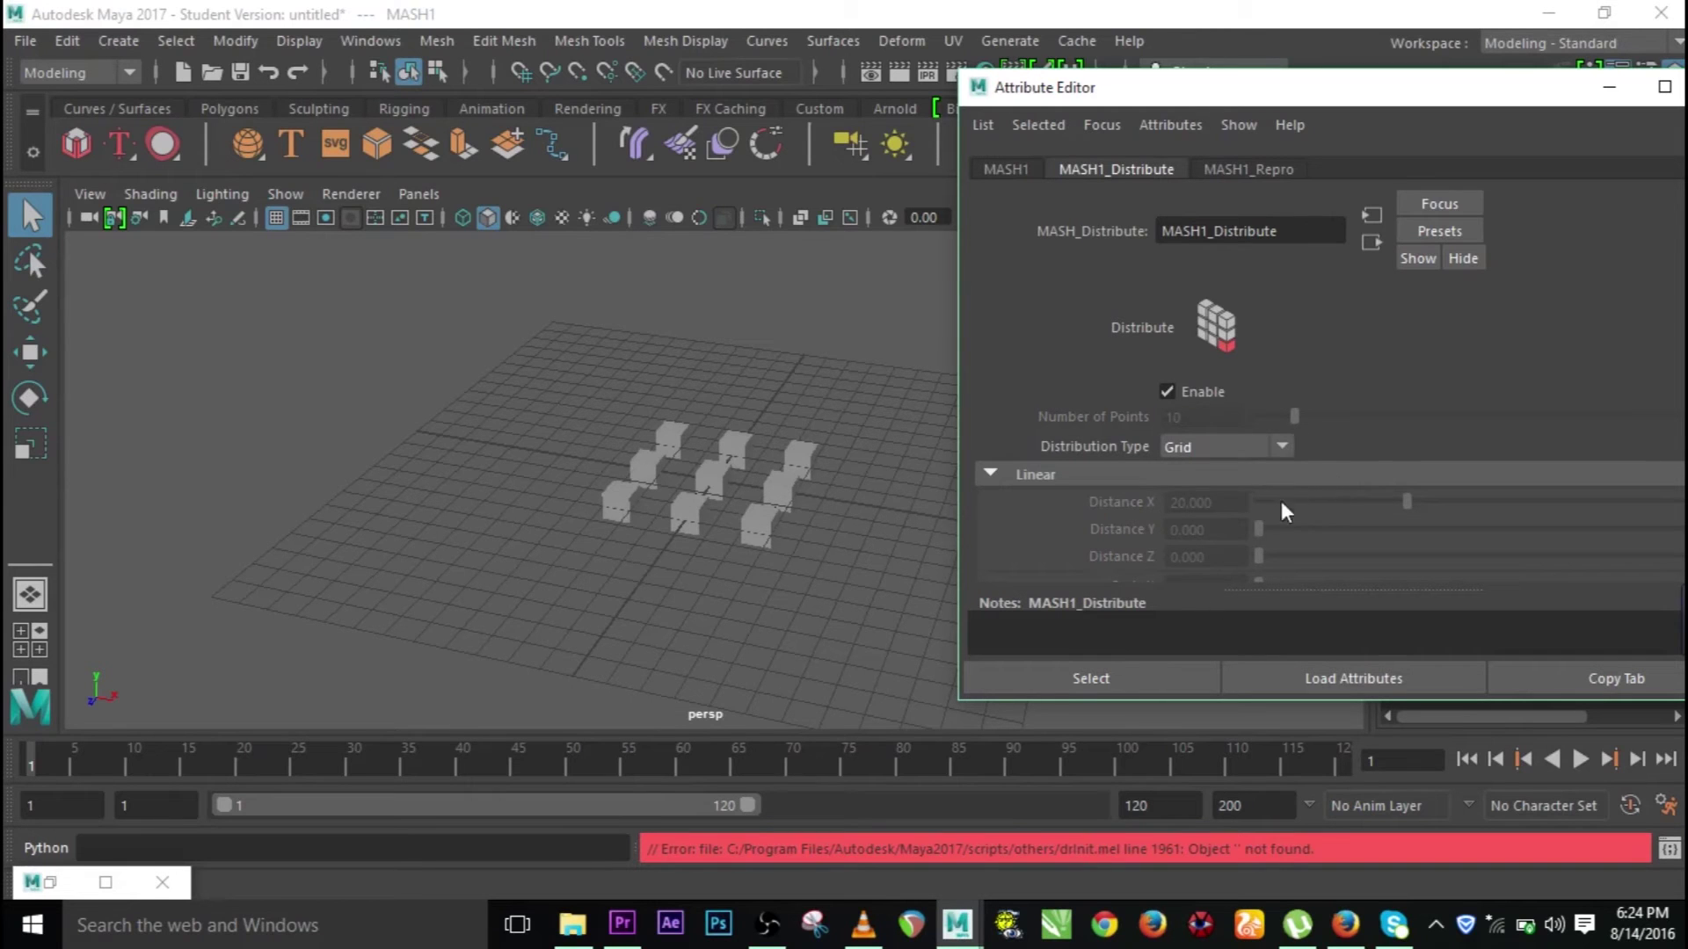
left_click(993, 474)
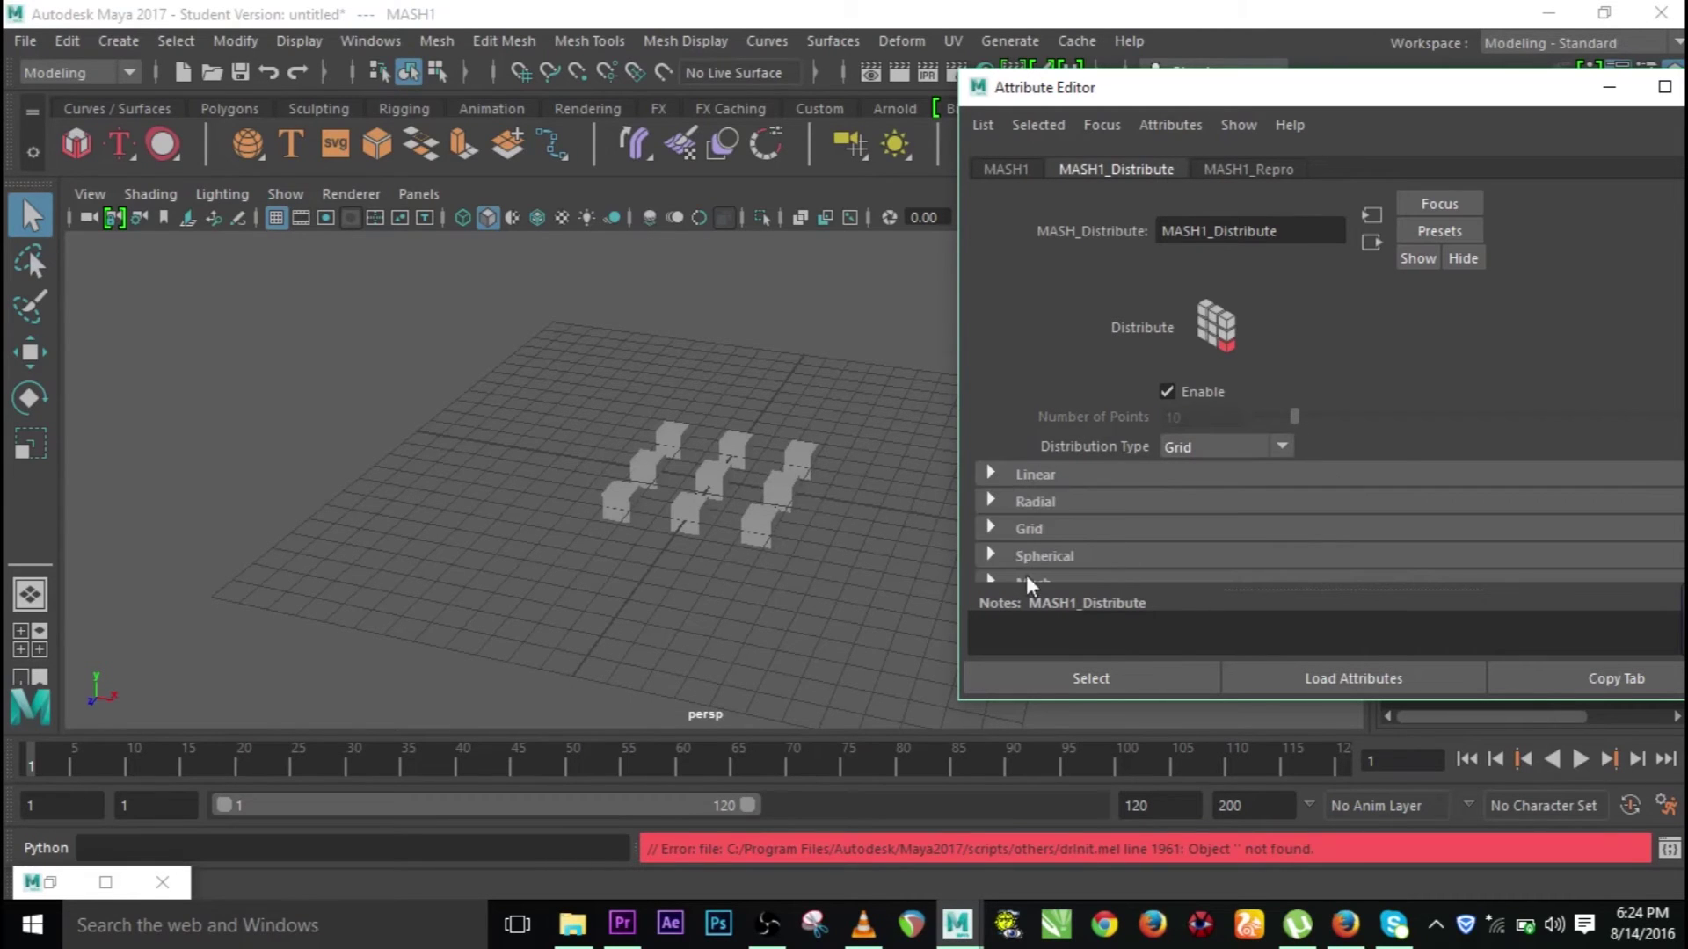
scroll(1027, 580, "down", 2)
left_click(991, 454)
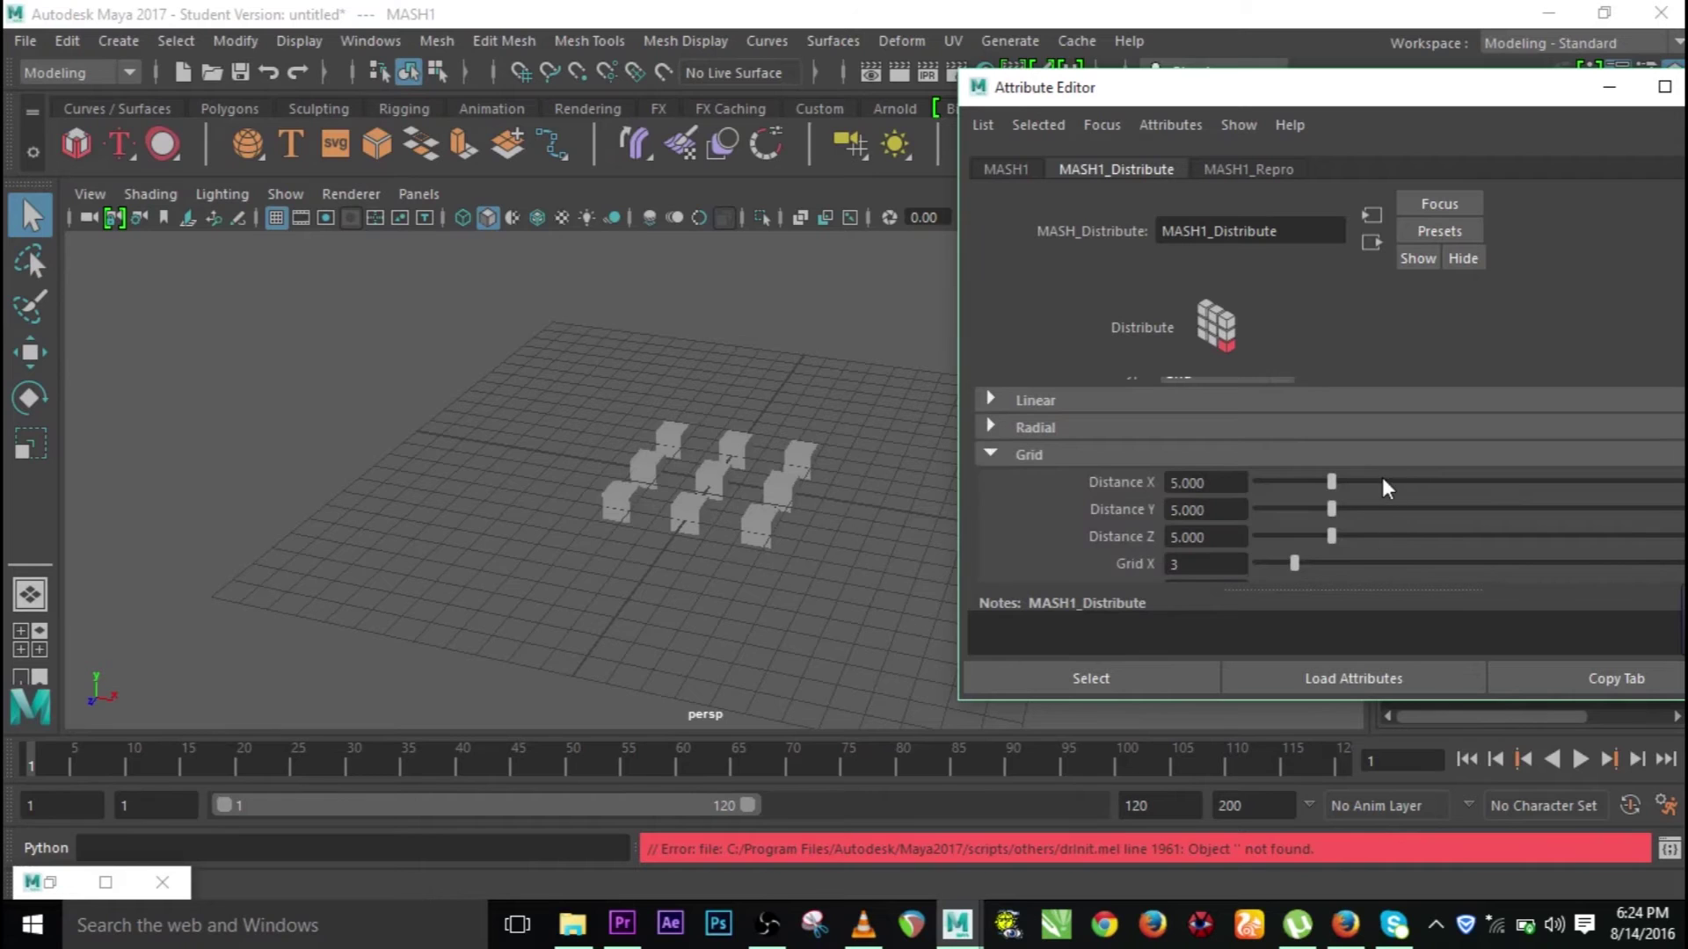
Step: Set the distribution's Grid Z count to 40
scroll(1257, 561, "down", 2)
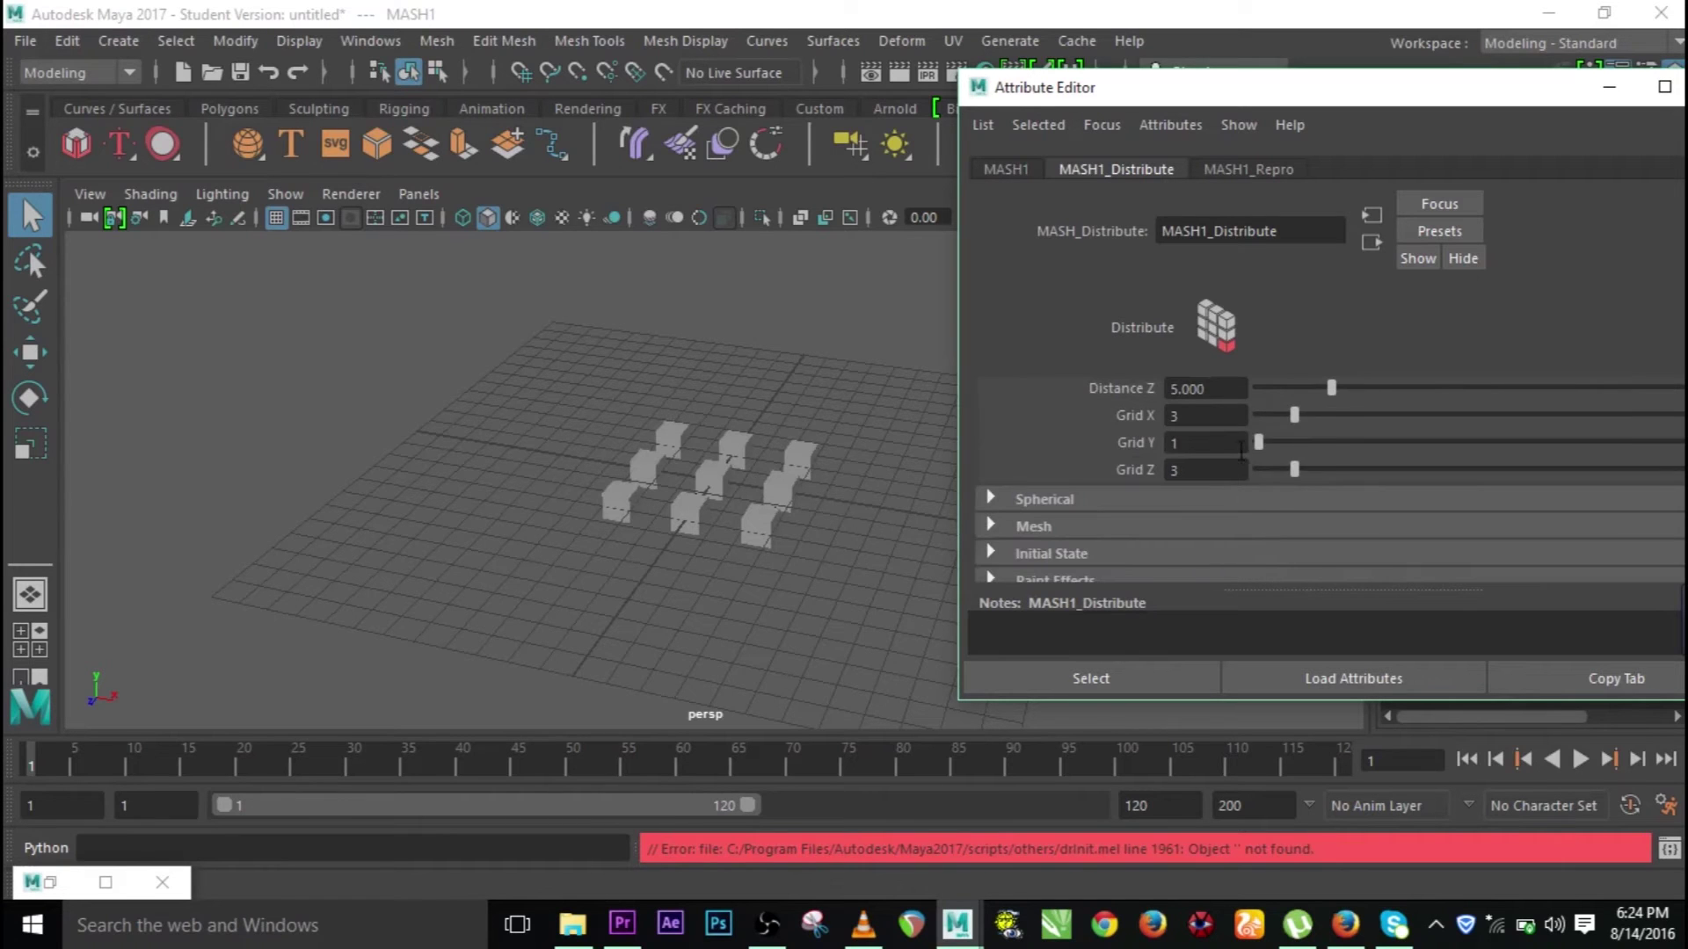
double_click(1209, 545)
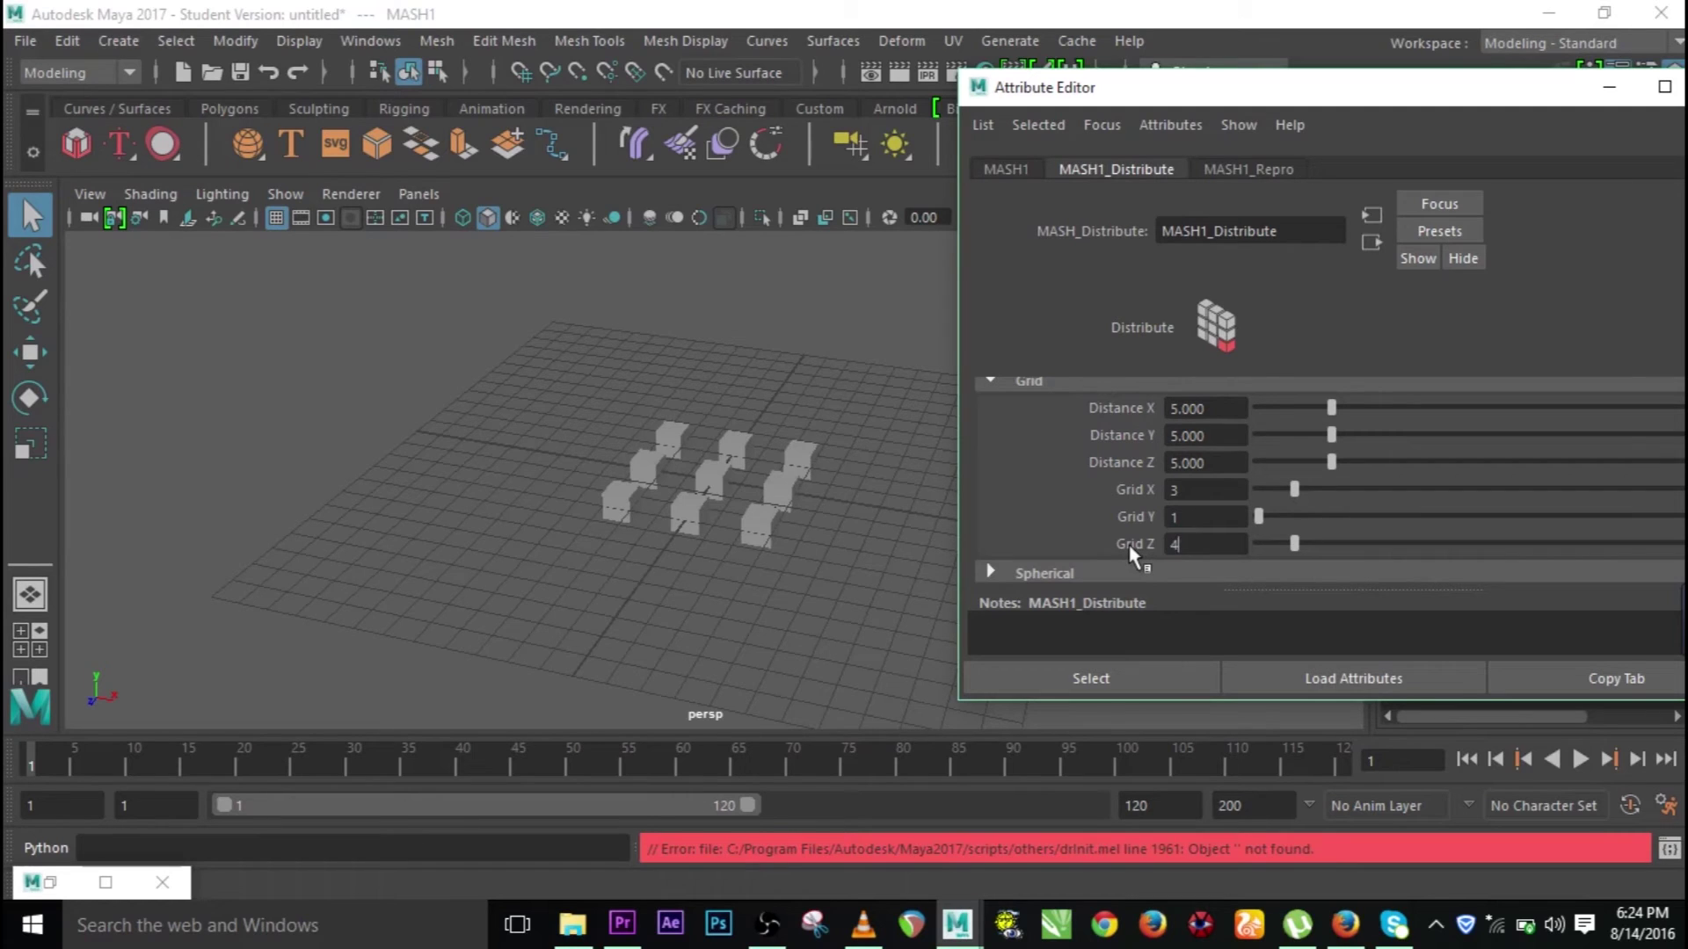
type("40")
key("Return")
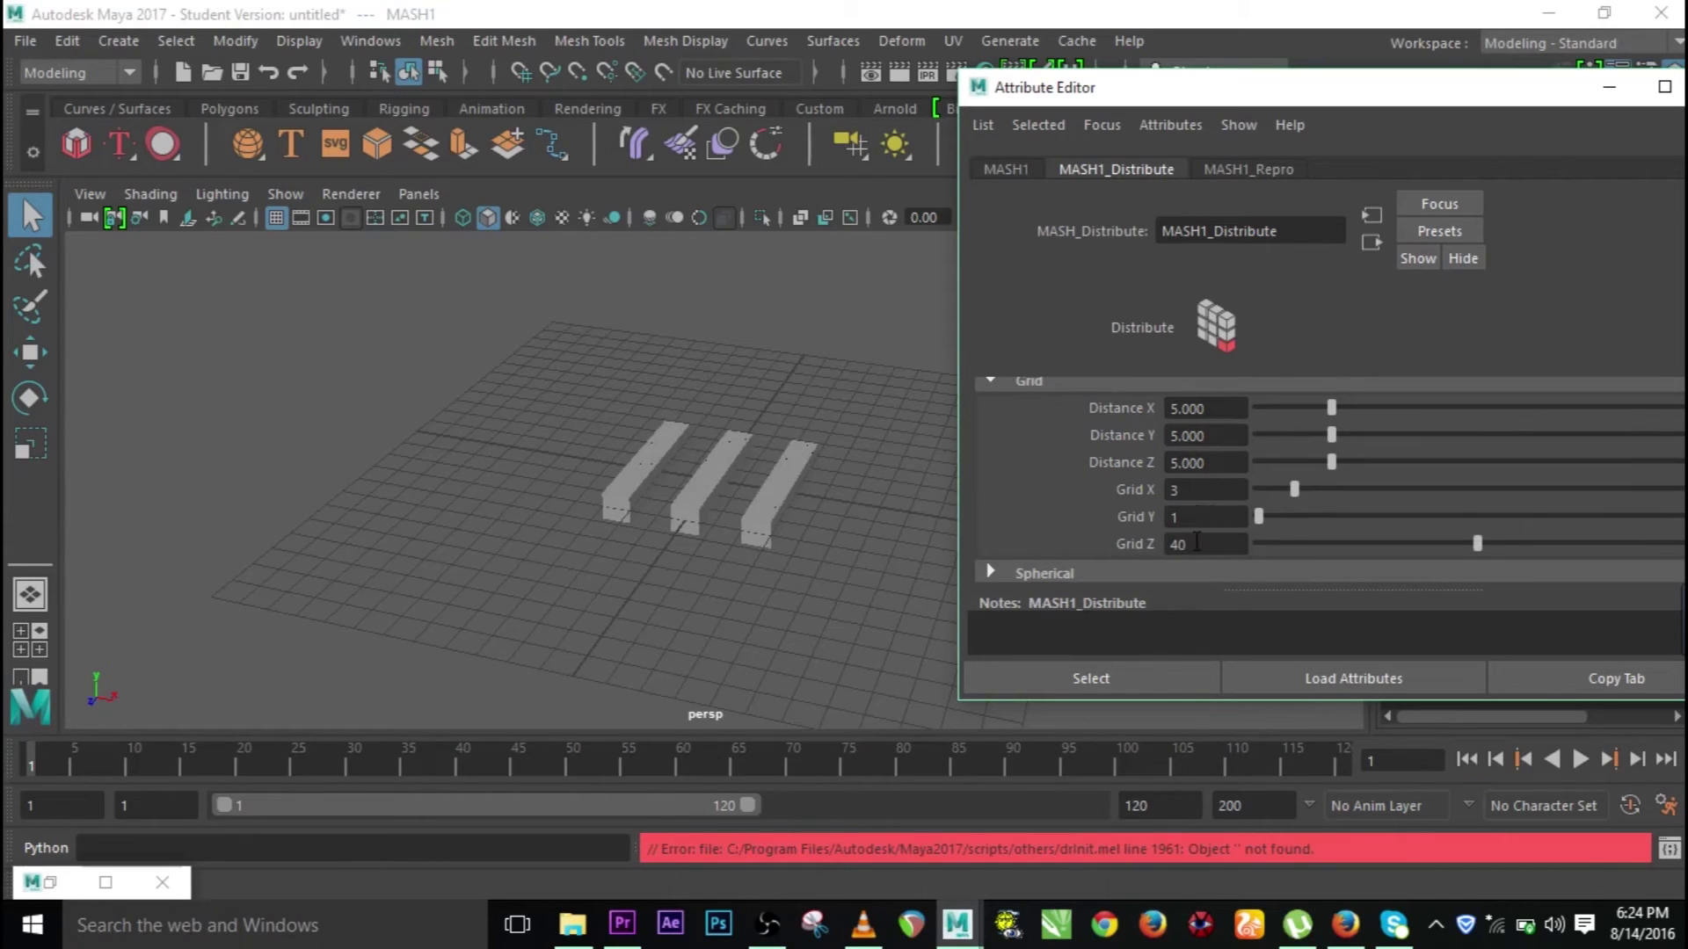
Step: Set Grid Z and Grid X to 50 and widen Distance X to about 29.3 and Distance Z to about 29.1
left_click_drag(1197, 543, 1121, 563)
type("50")
key("Return")
left_click_drag(1201, 483, 1129, 501)
type("50")
key("Return")
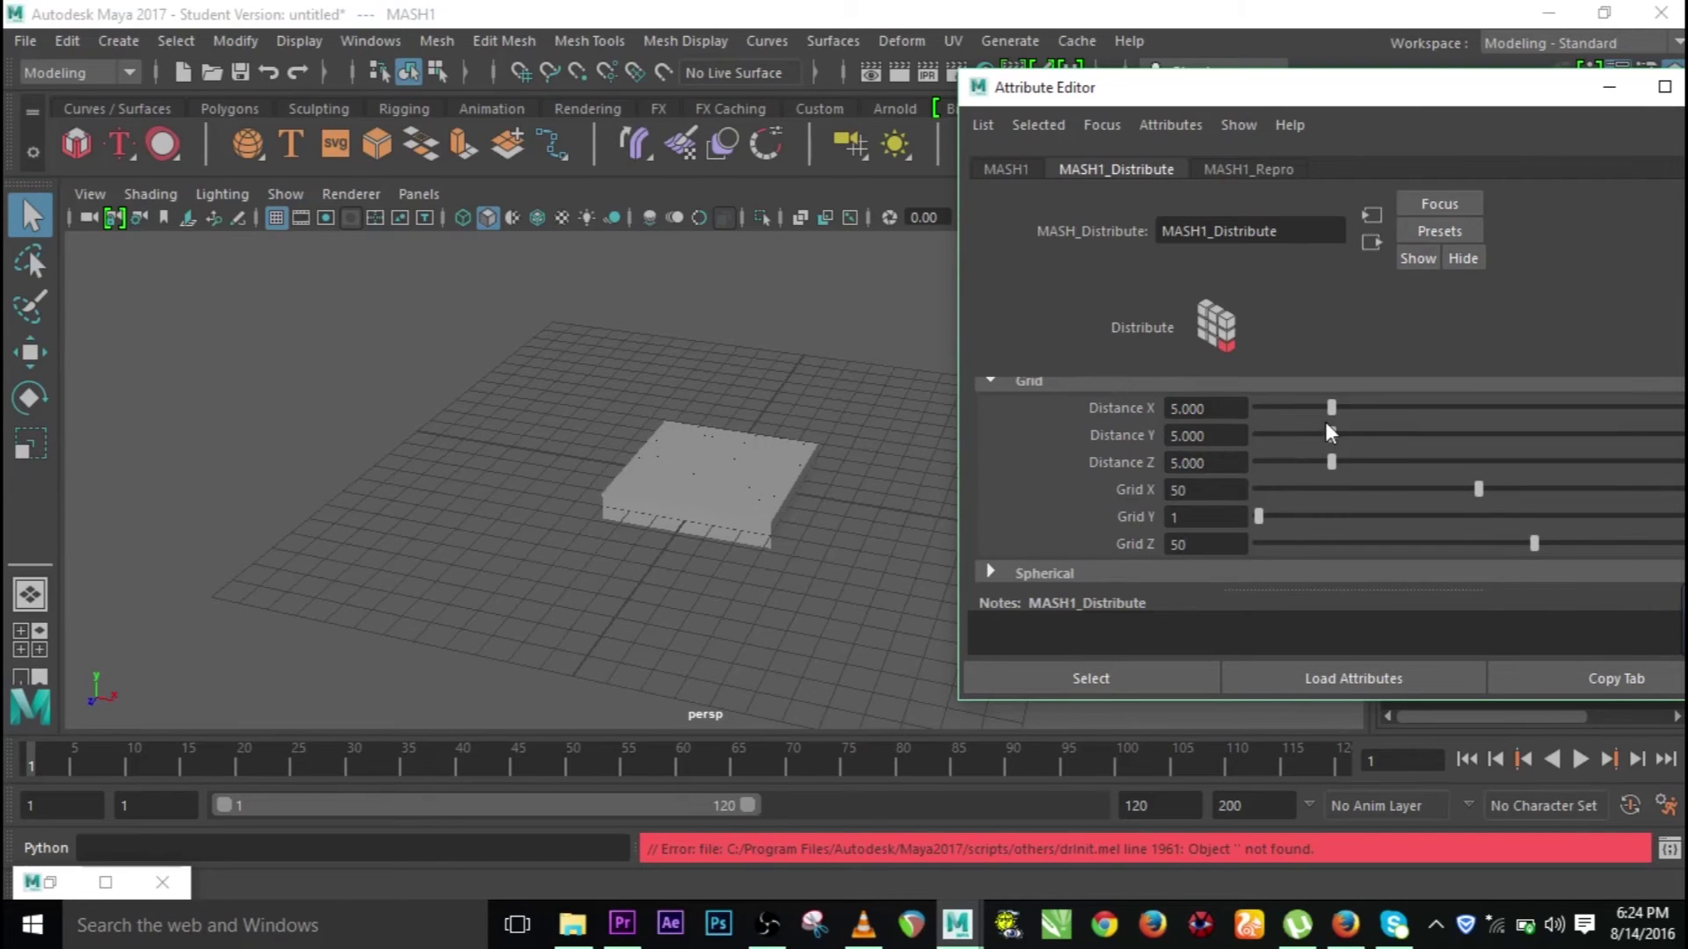
left_click_drag(1329, 410, 1686, 387)
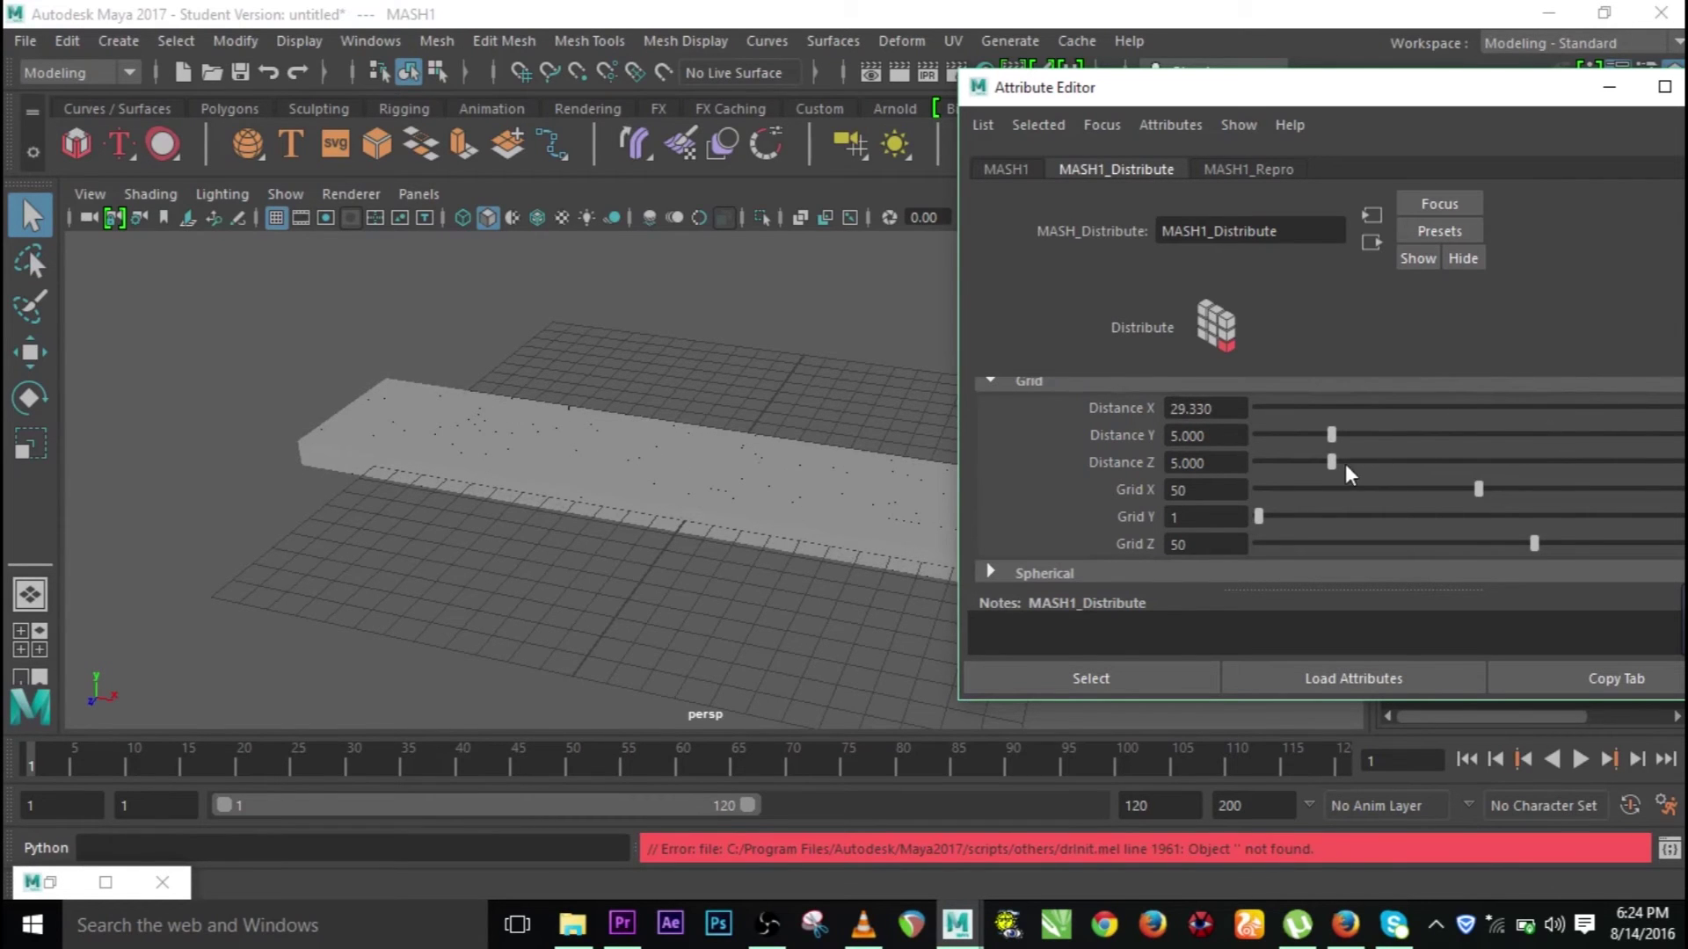
left_click_drag(1333, 460, 1679, 462)
Step: Reduce both the Grid Z and Grid X counts to 40
left_click_drag(1222, 549, 1118, 545)
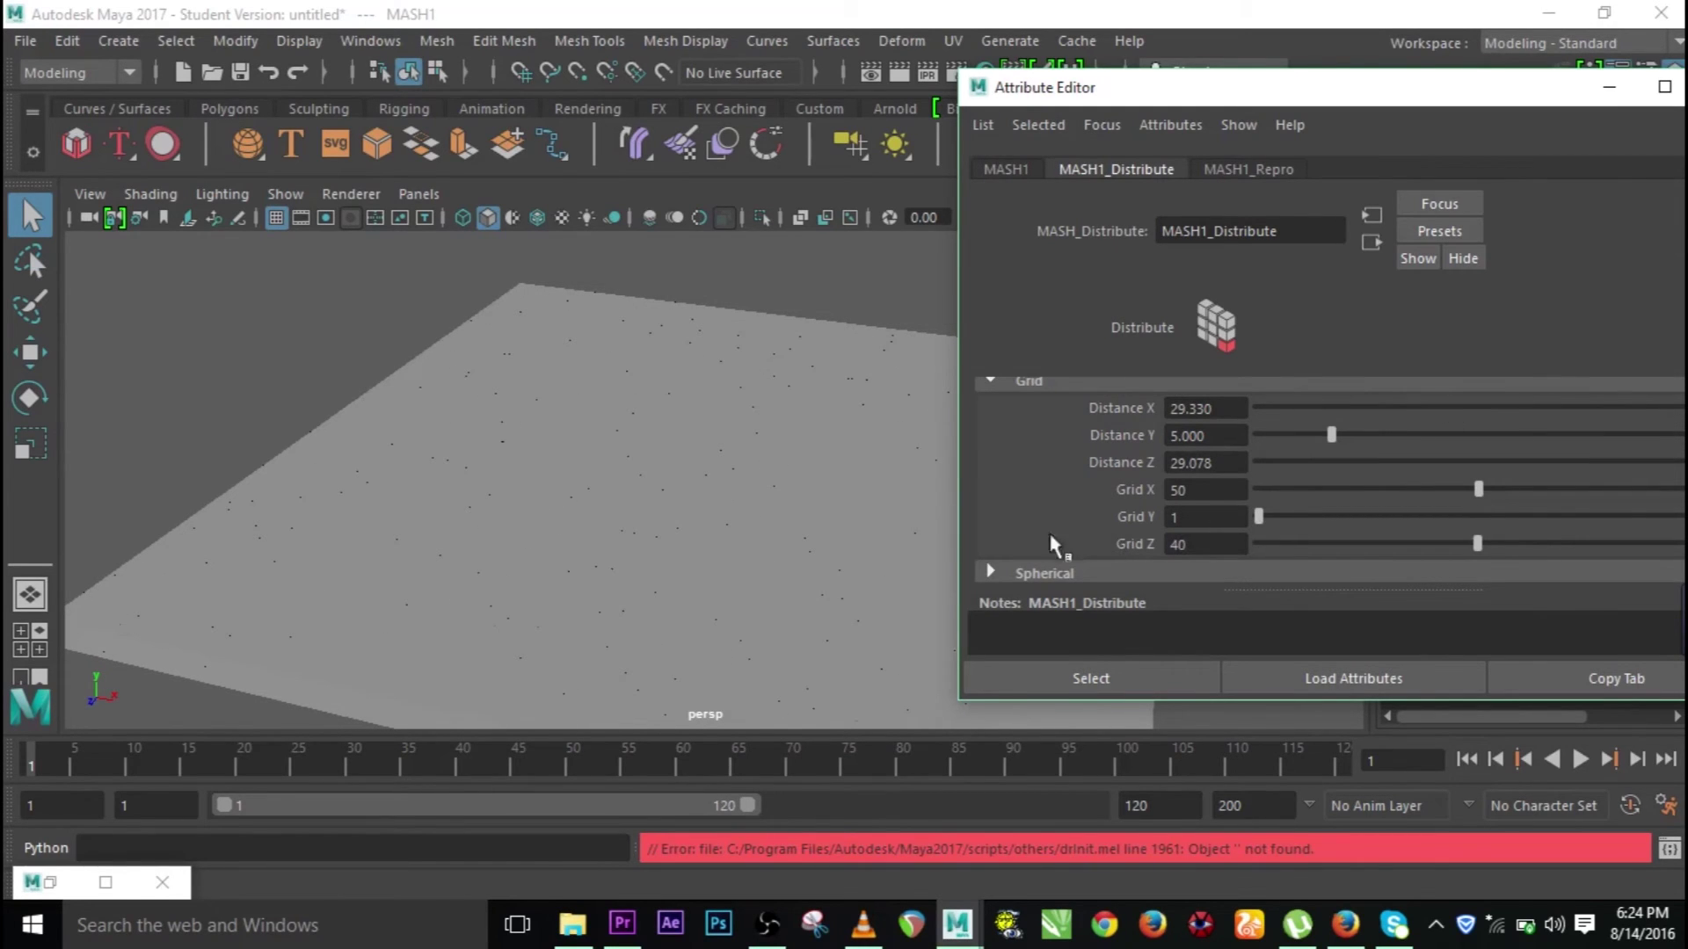
left_click_drag(1193, 498, 1093, 518)
type("40")
key("Return")
Step: Raise the grid's Distance X and Distance Z to 30
left_click_drag(1512, 96, 1238, 79)
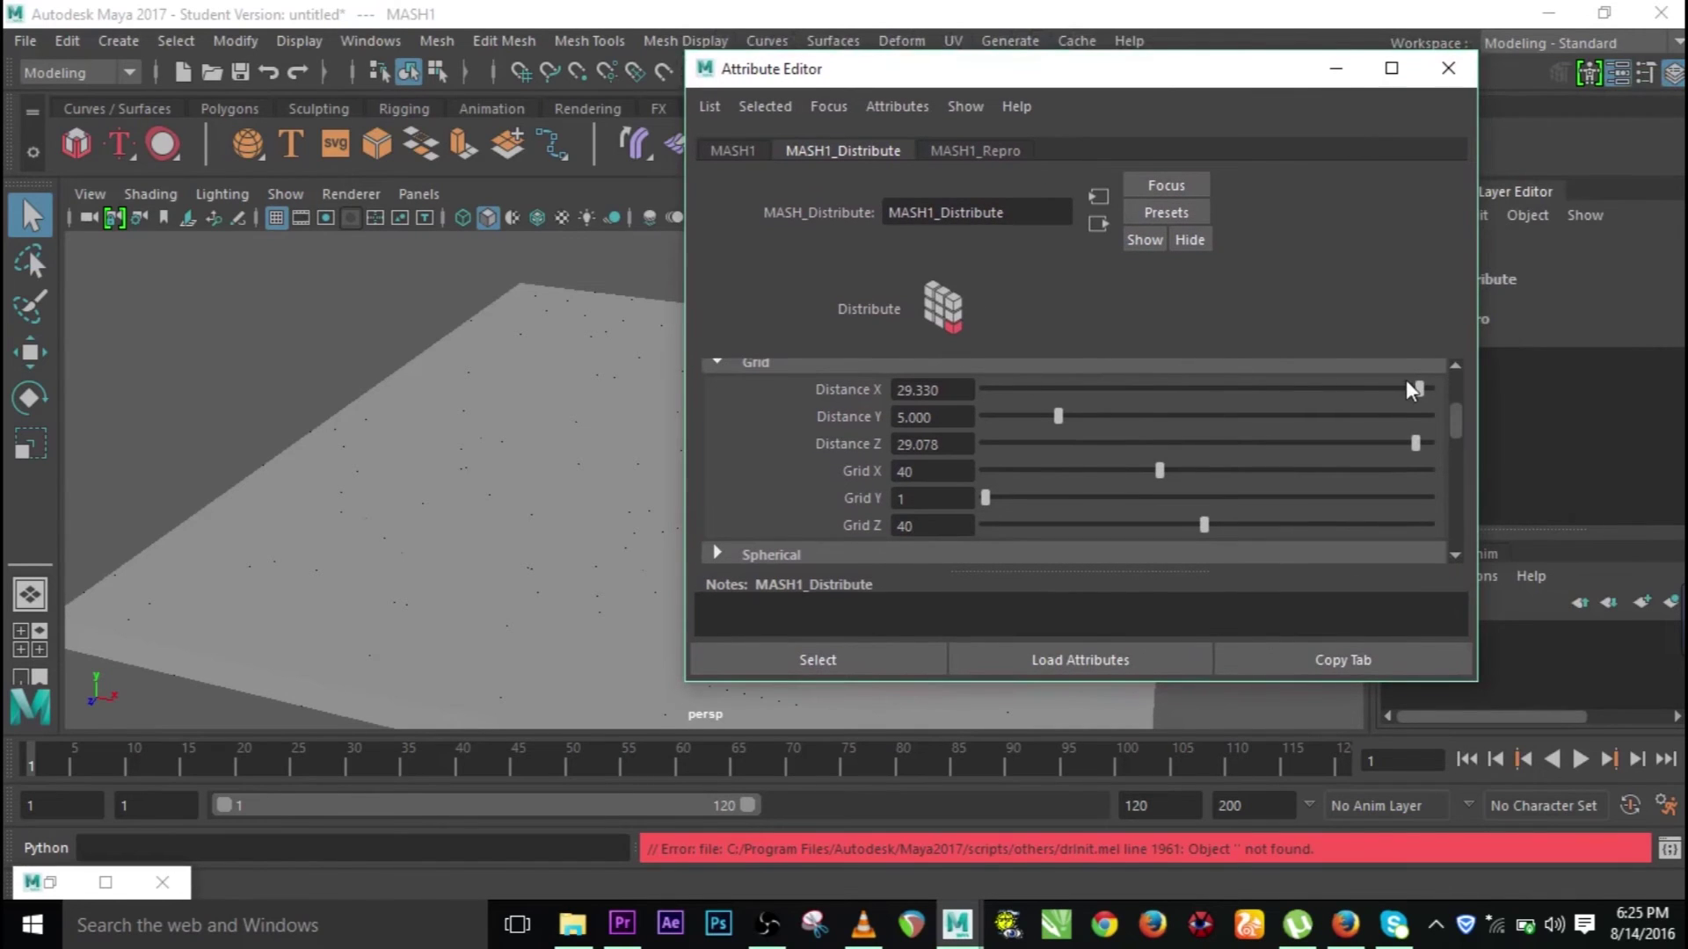
left_click_drag(1421, 390, 1465, 456)
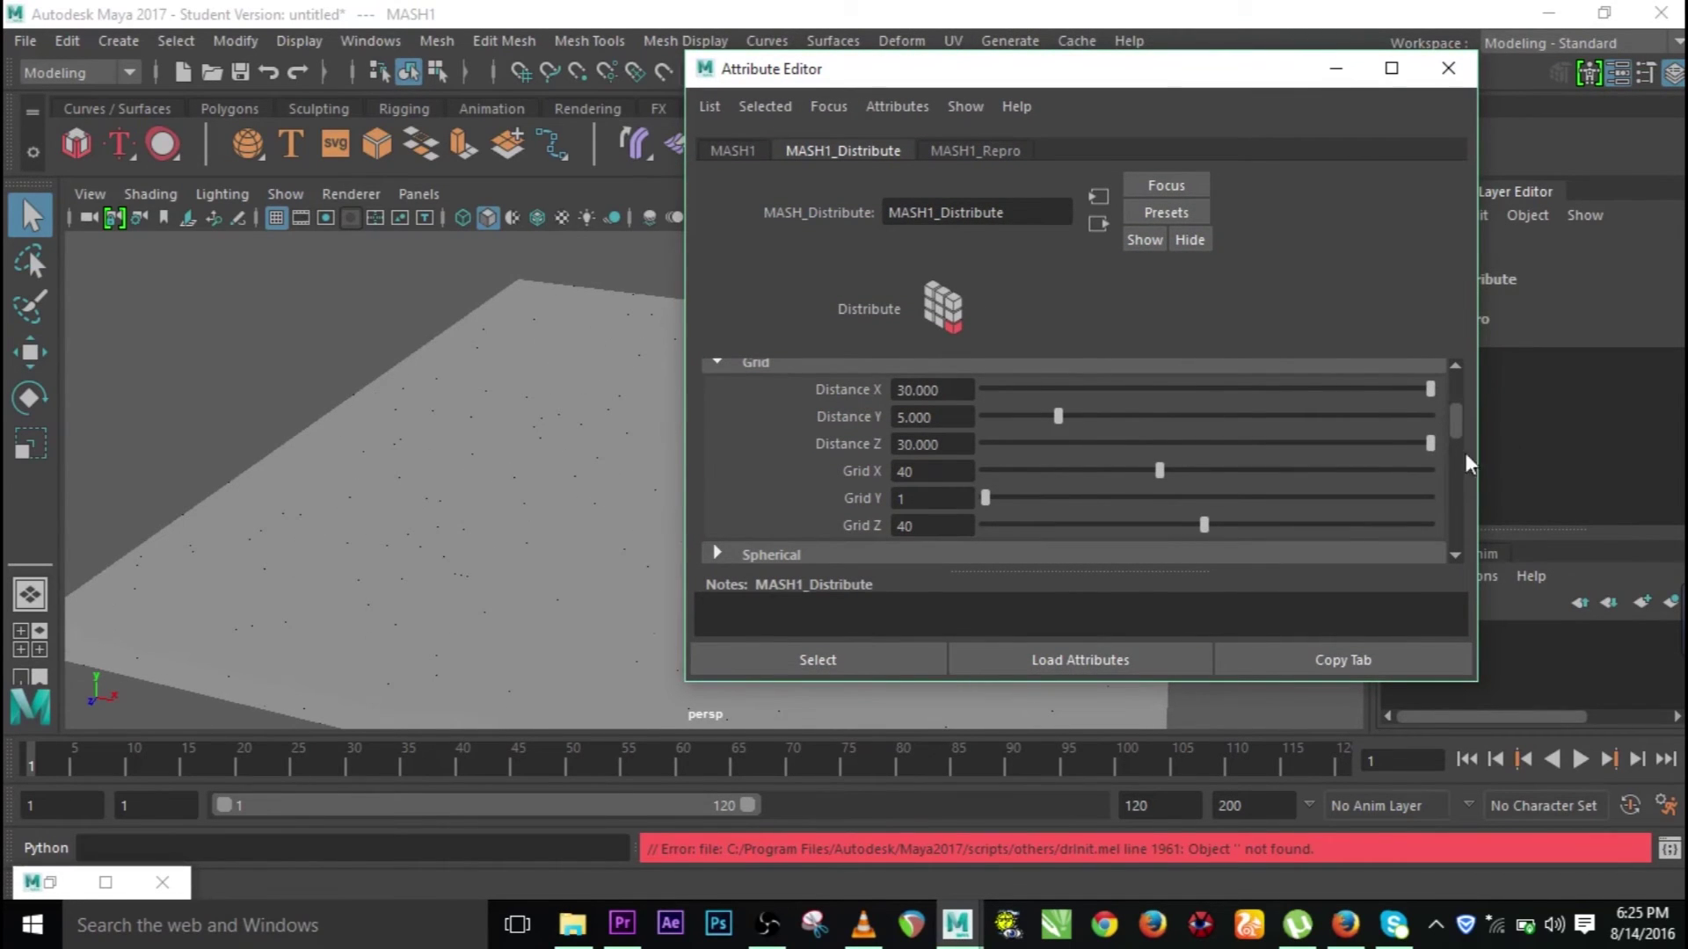
left_click_drag(398, 591, 758, 503, "alt")
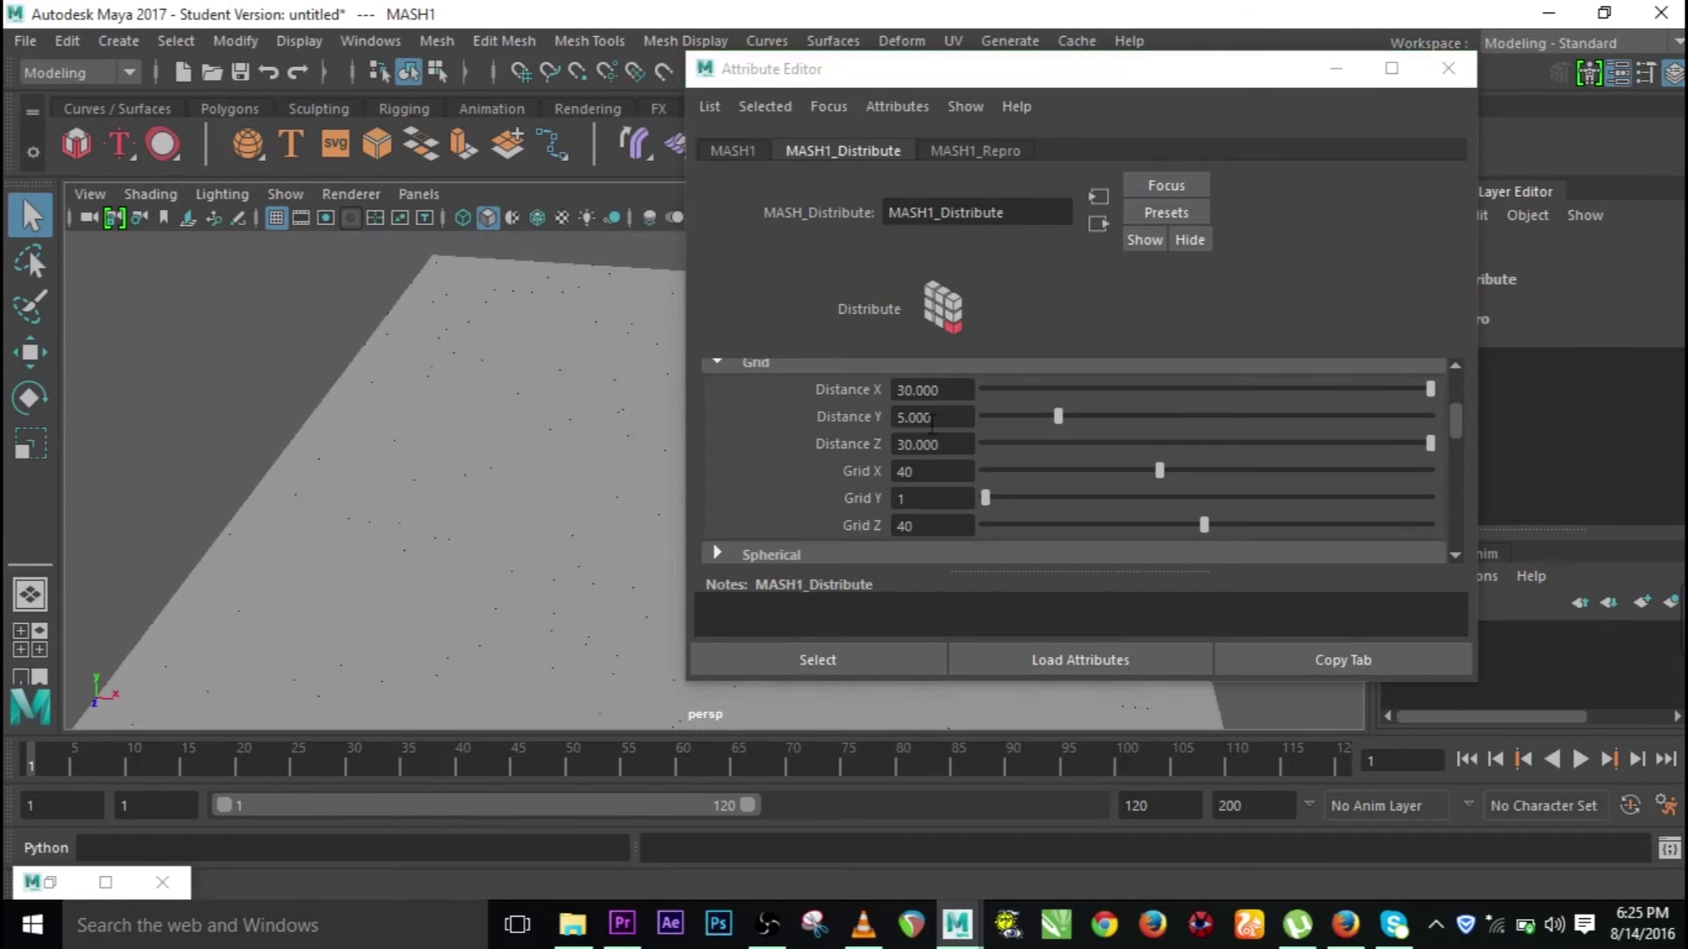
Step: Set the grid's Distance X to 60 and its Distance Z to 5
left_click(890, 390)
type("60")
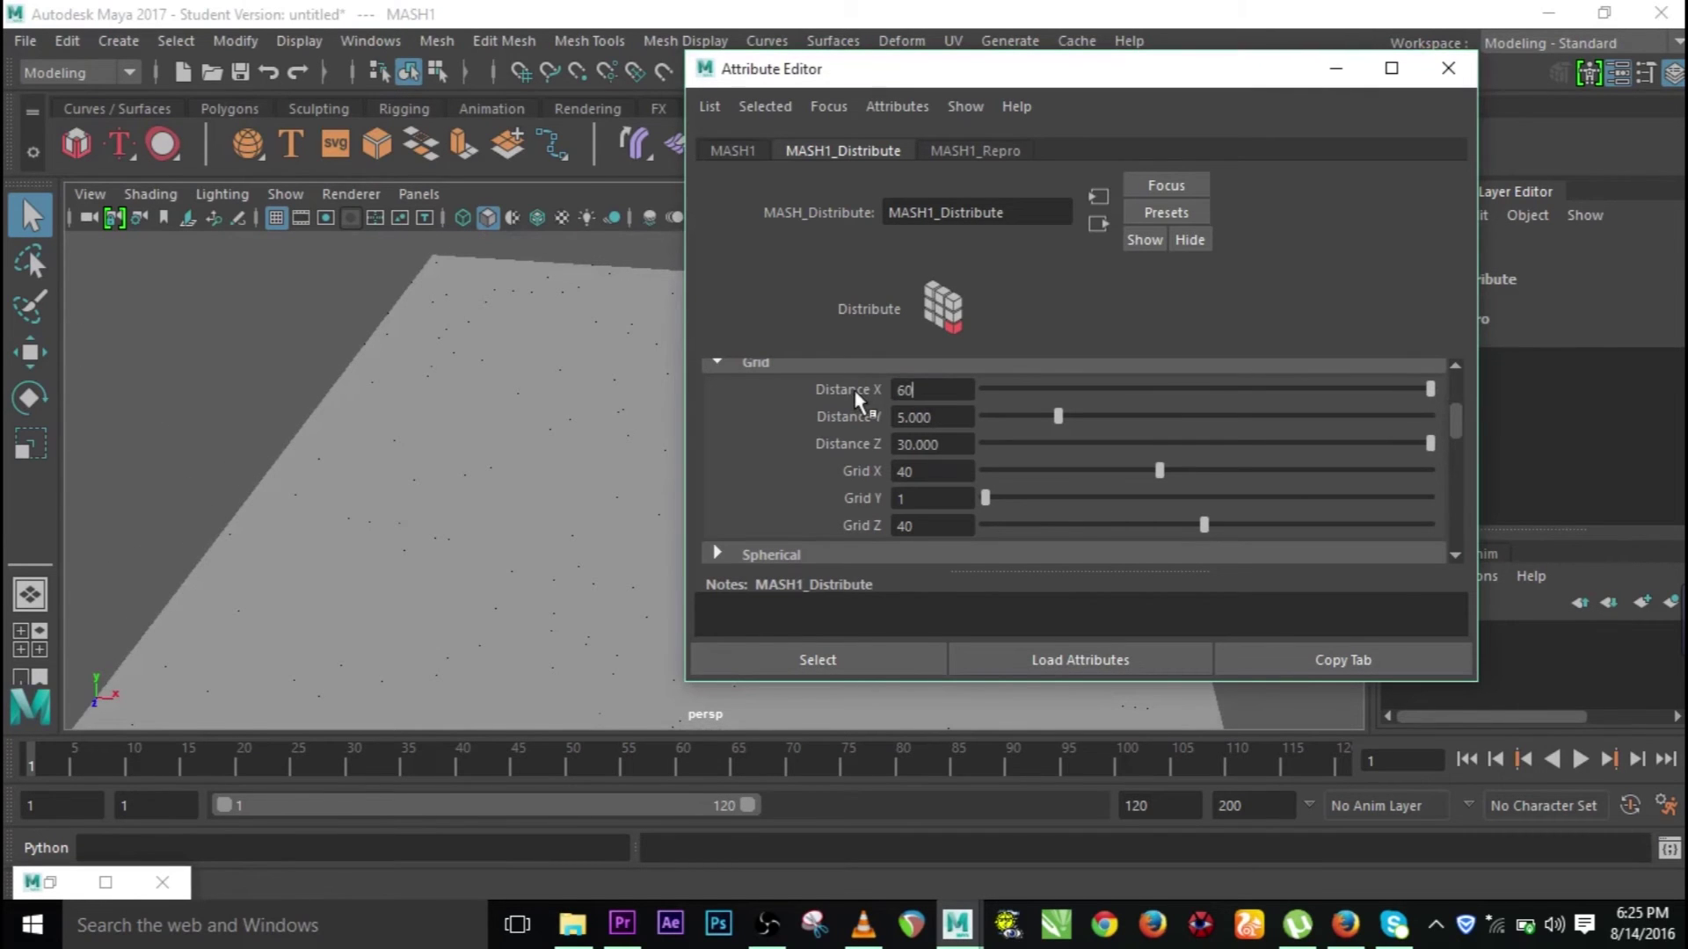
key("Return")
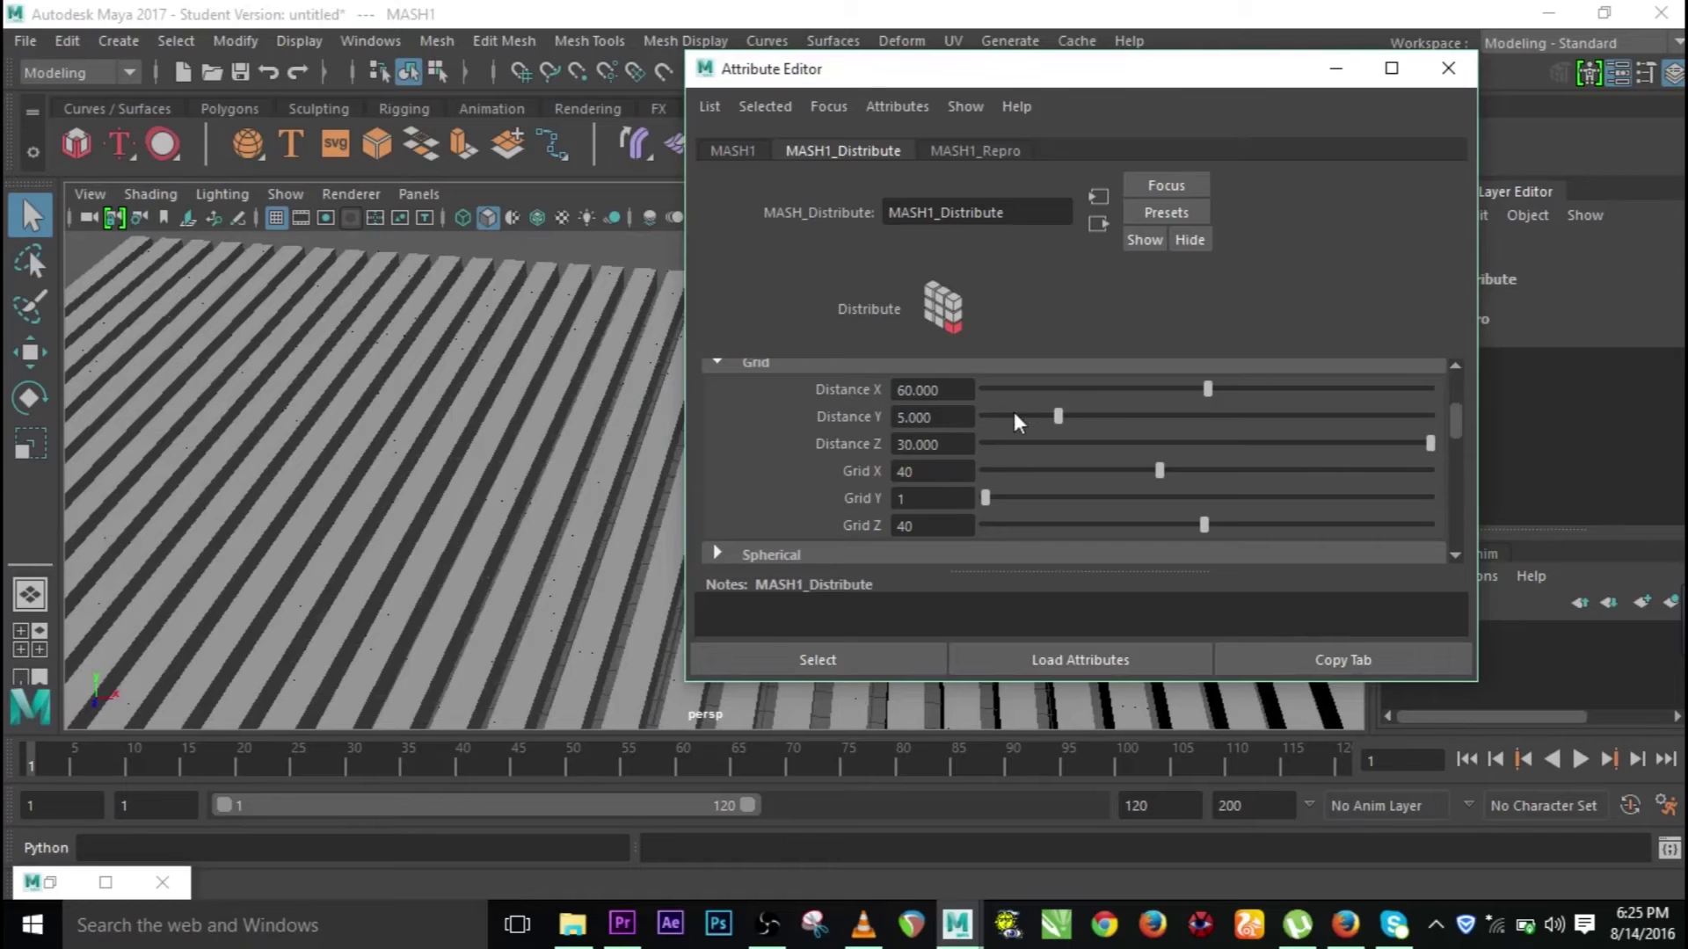
left_click(897, 444)
type("5.")
type("0")
key("BackSpace")
key("Return")
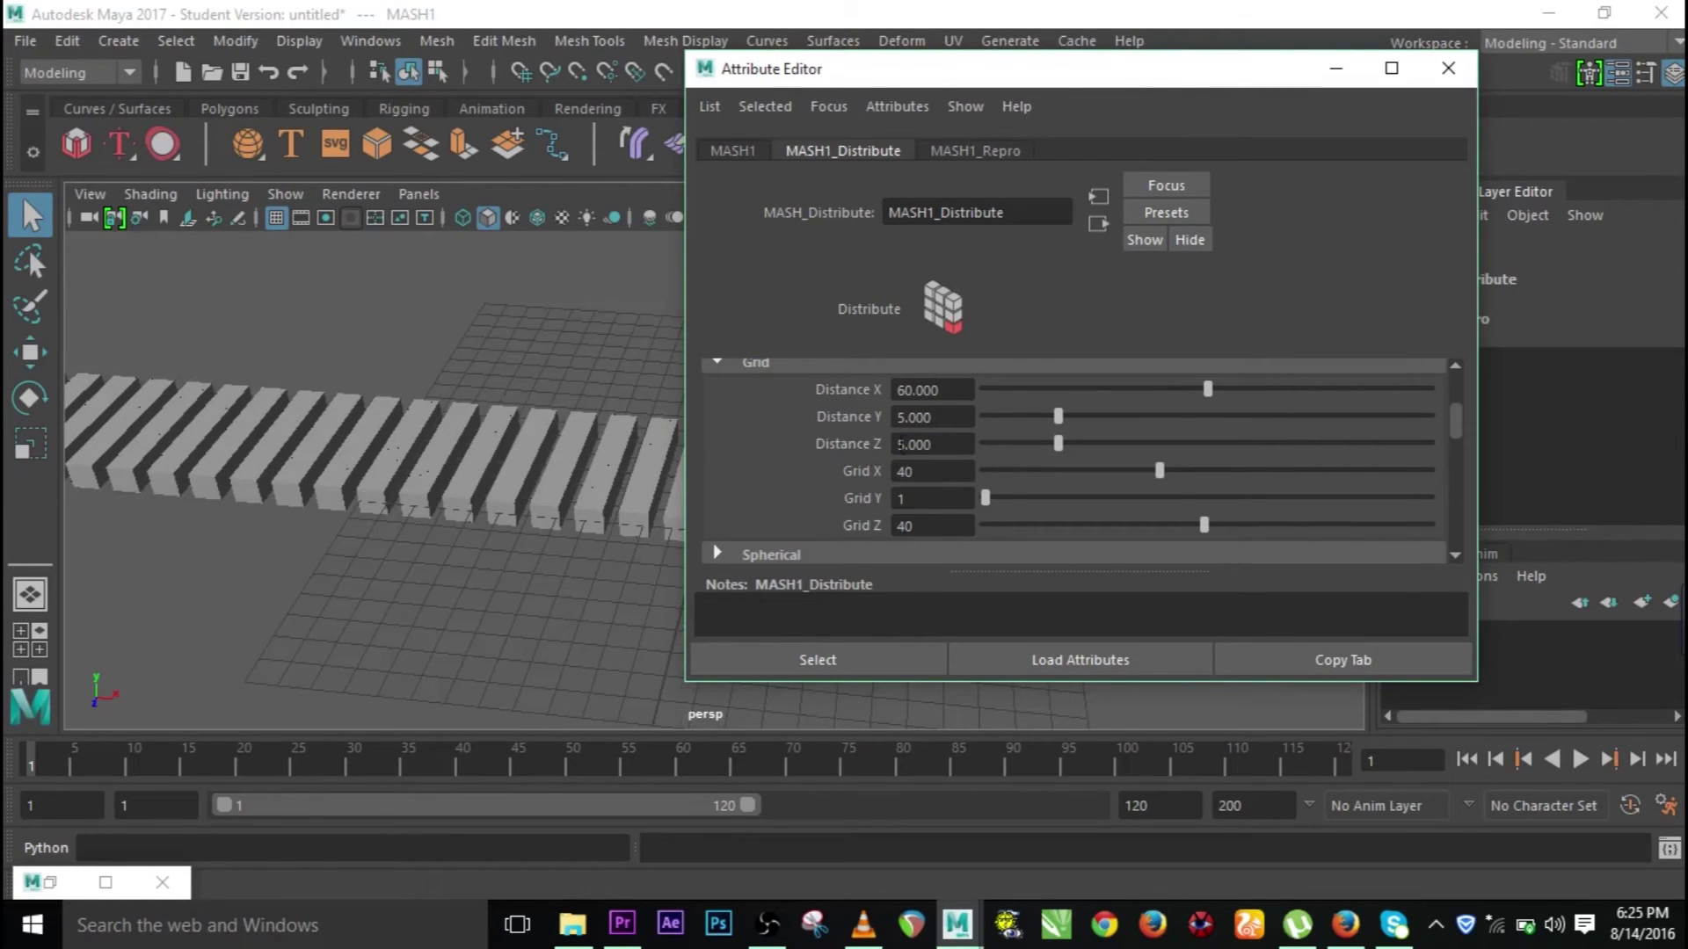
Step: Set the grid's Distance Z to 50
left_click(966, 449)
type("50")
key("Return")
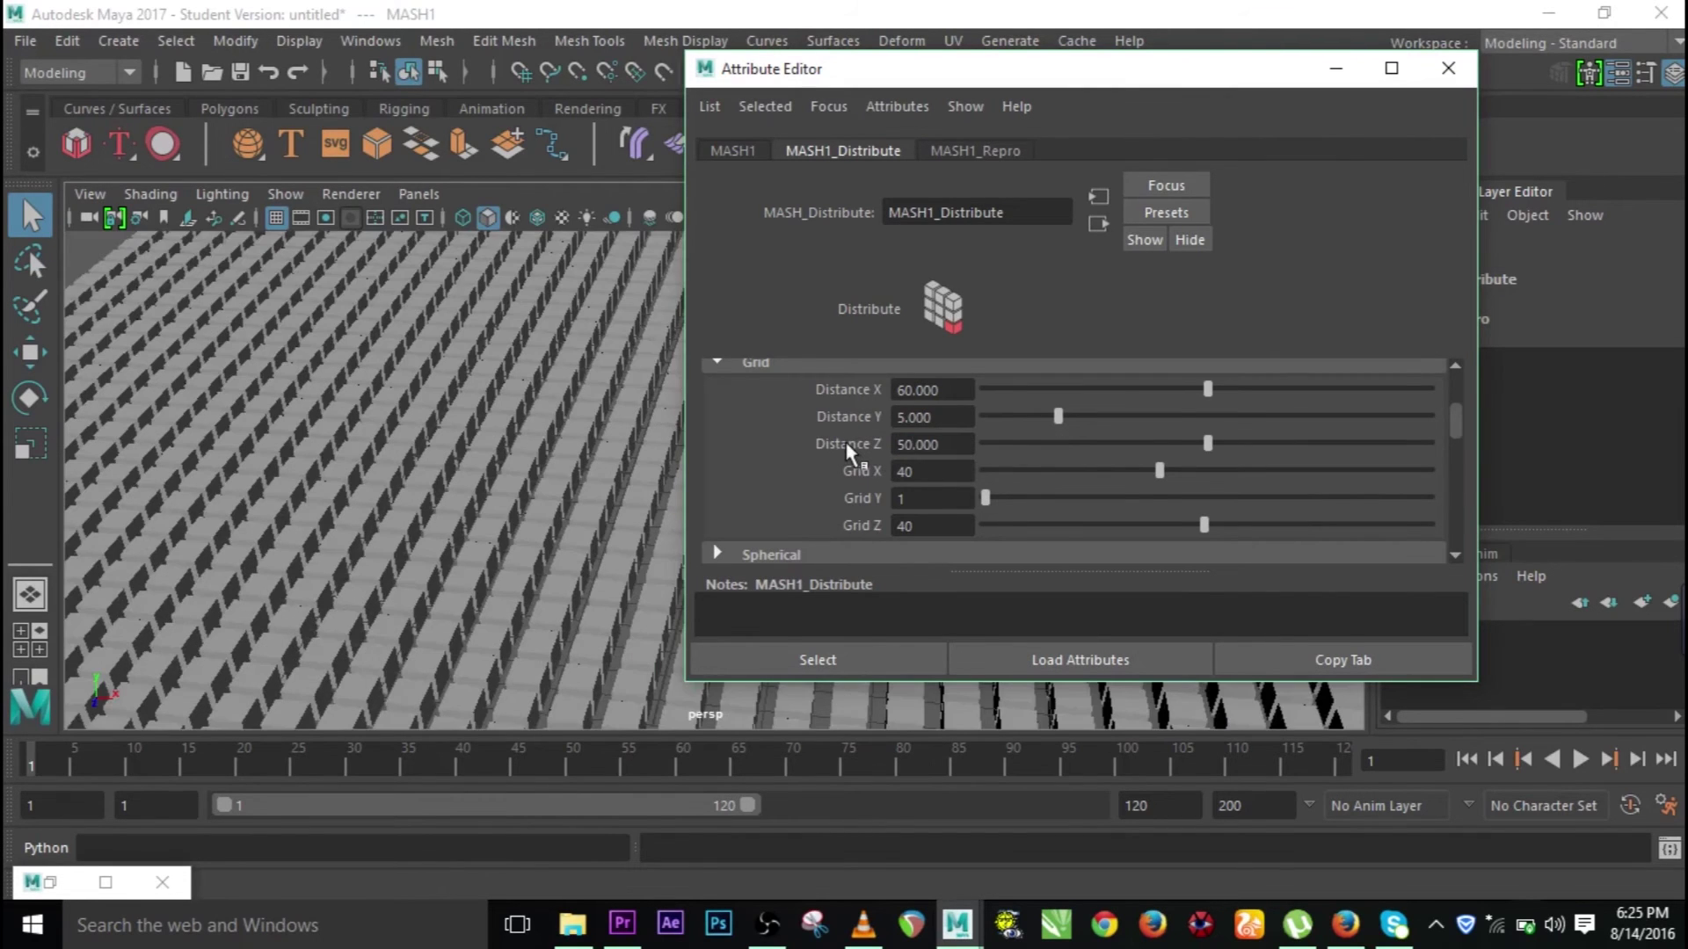
Step: Set the grid's Distance X to 50 so it matches the Distance Z spacing
scroll(625, 436, "down", 5)
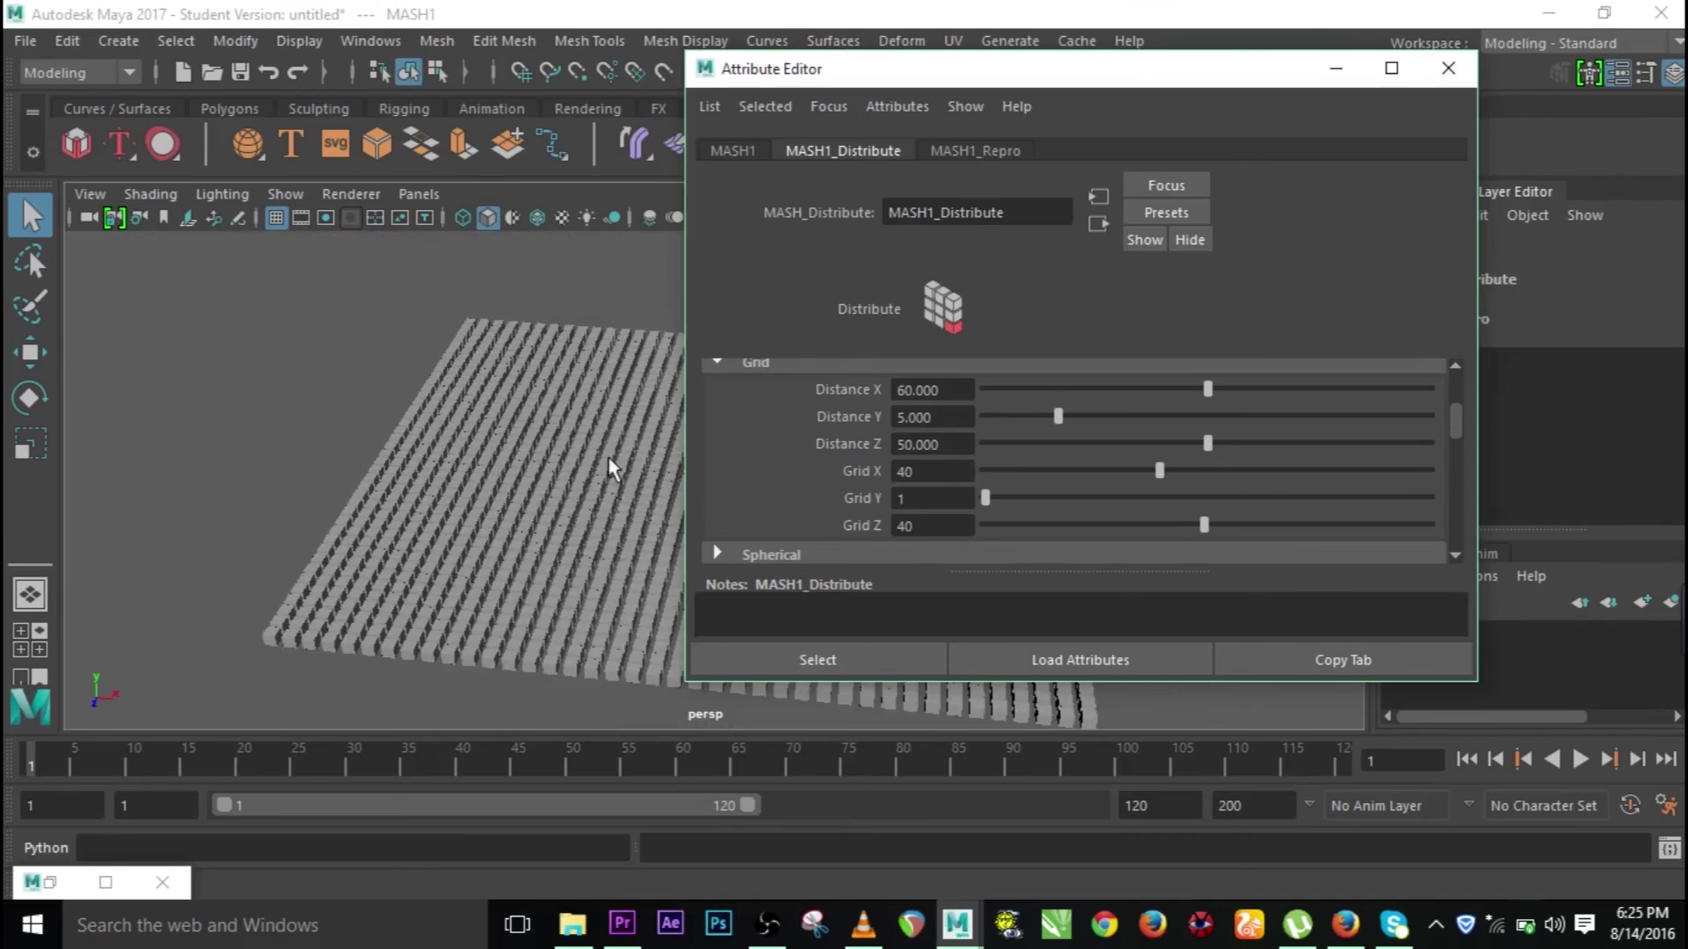
left_click(383, 450)
left_click_drag(384, 450, 417, 563, "alt")
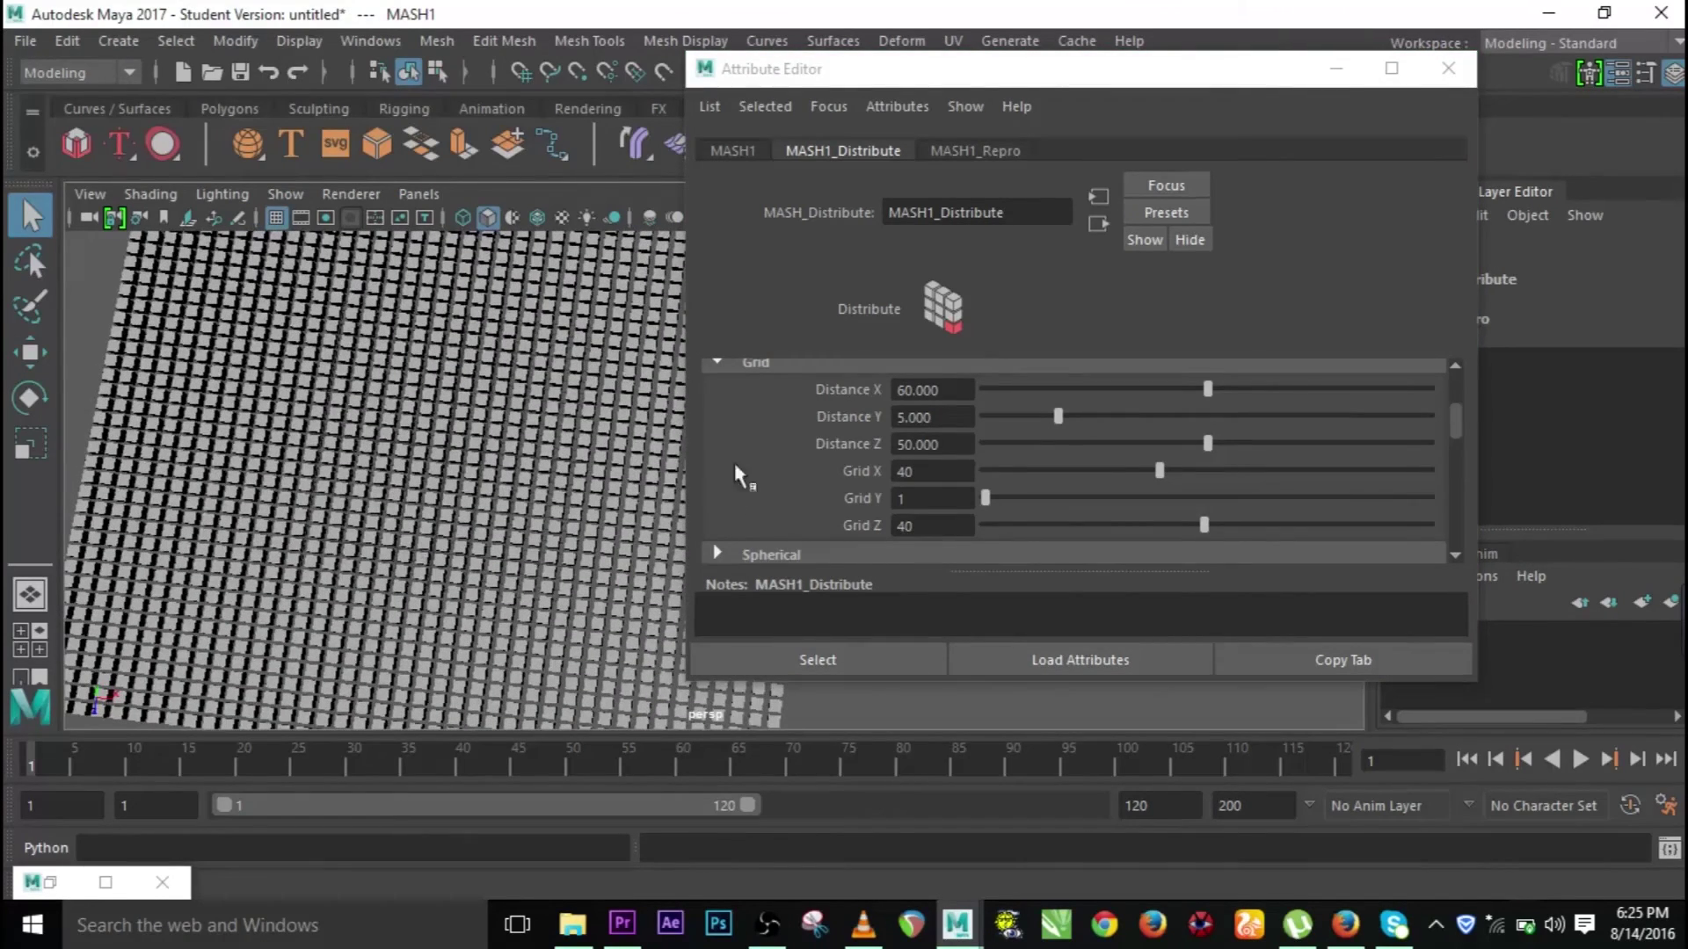
left_click(937, 392)
type("50")
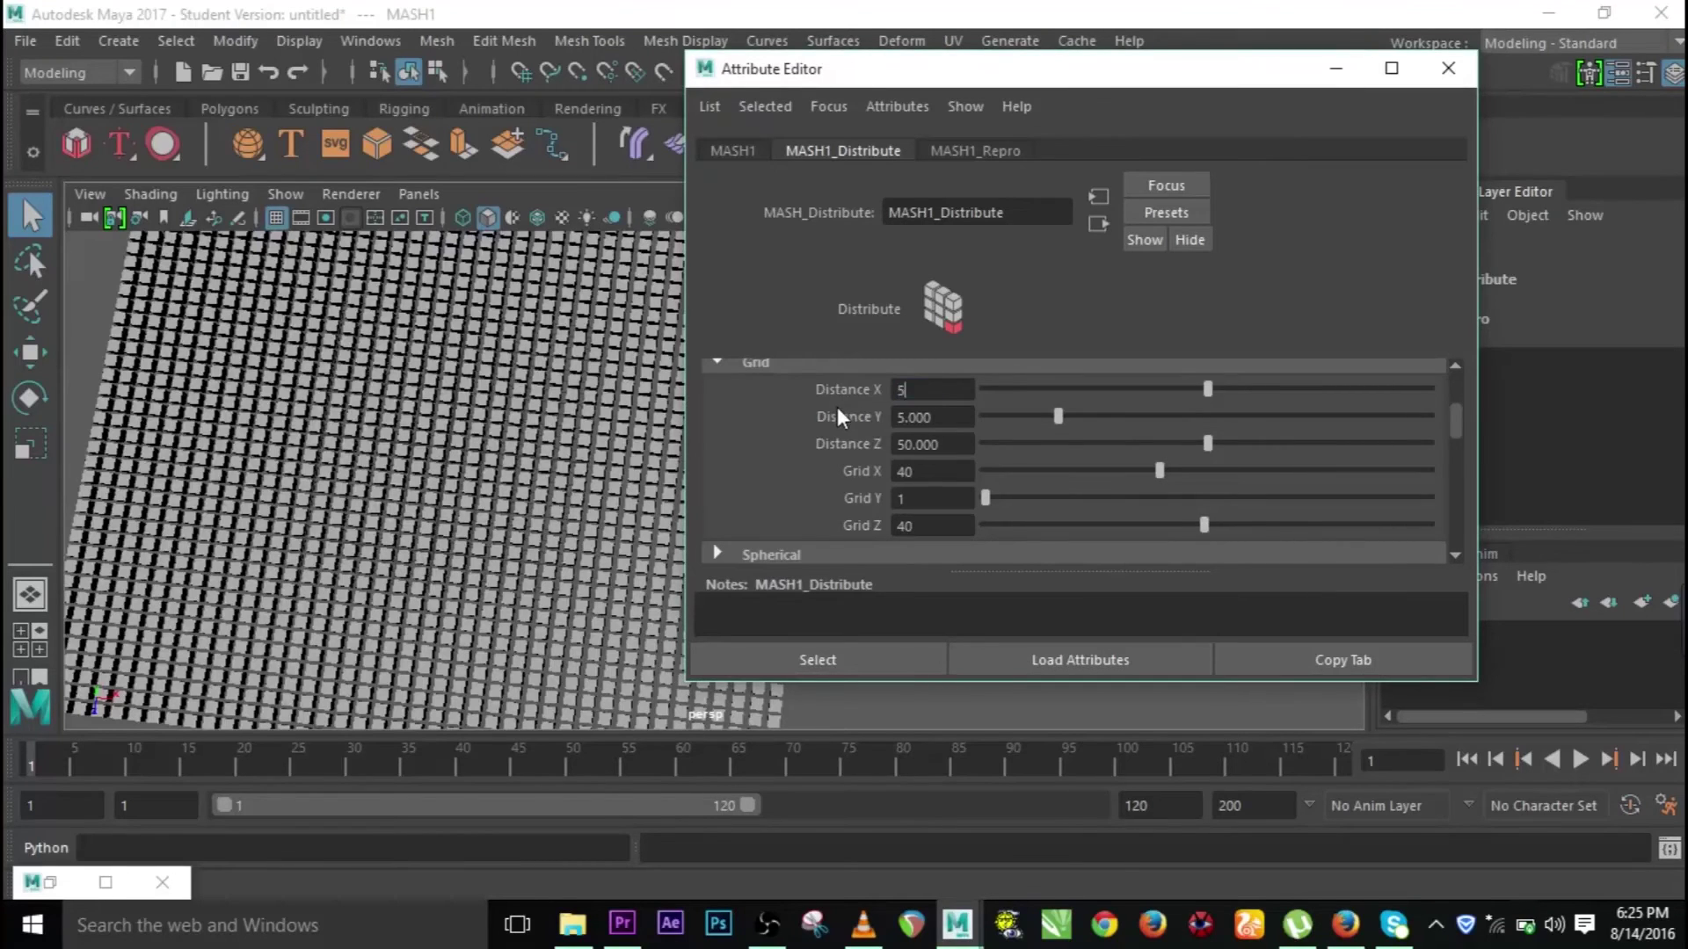
key("Return")
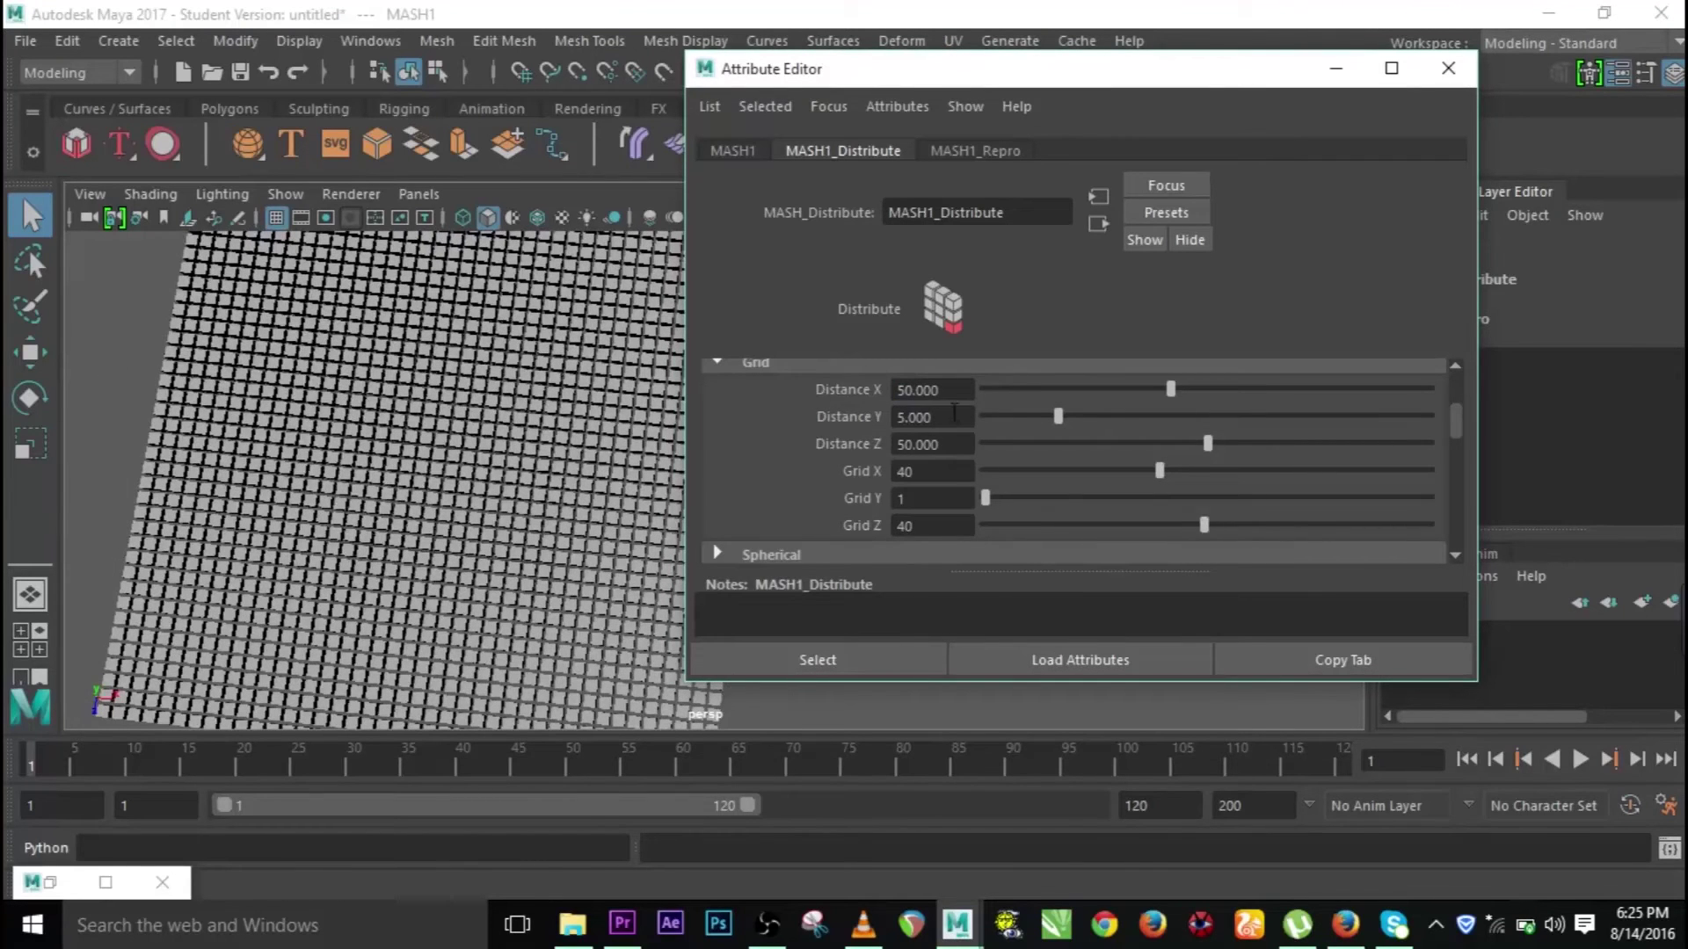
Step: Add an Influence node to the MASH1 network and minimize the Attribute Editor
left_click_drag(533, 562, 529, 354, "alt")
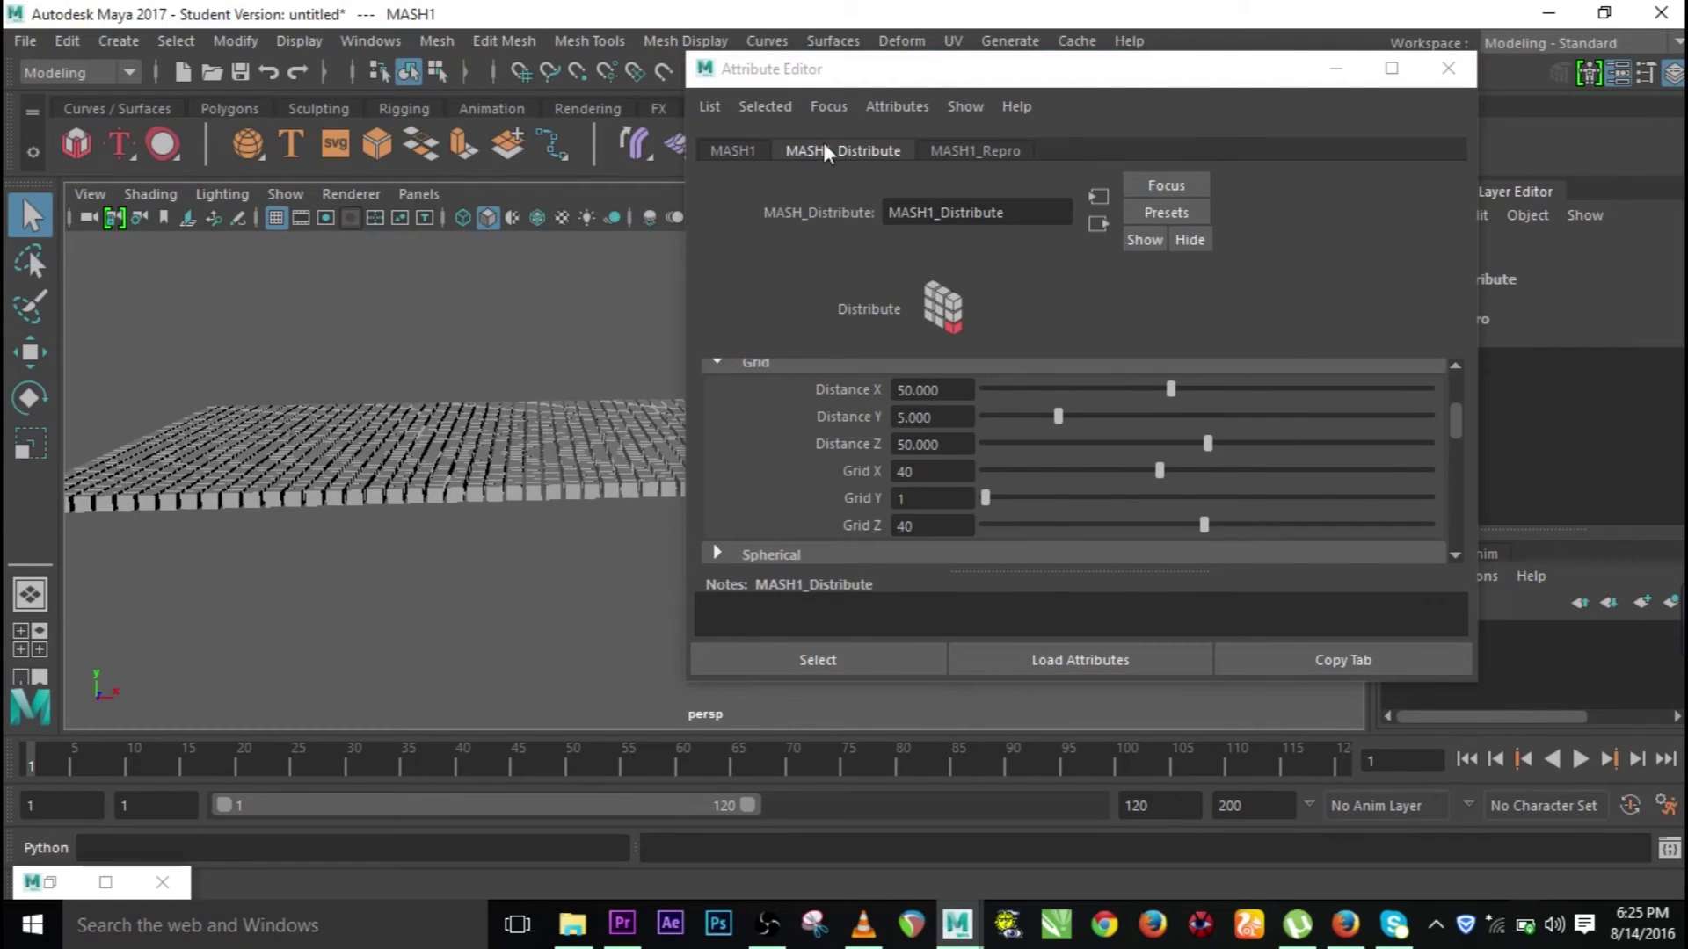
left_click(734, 150)
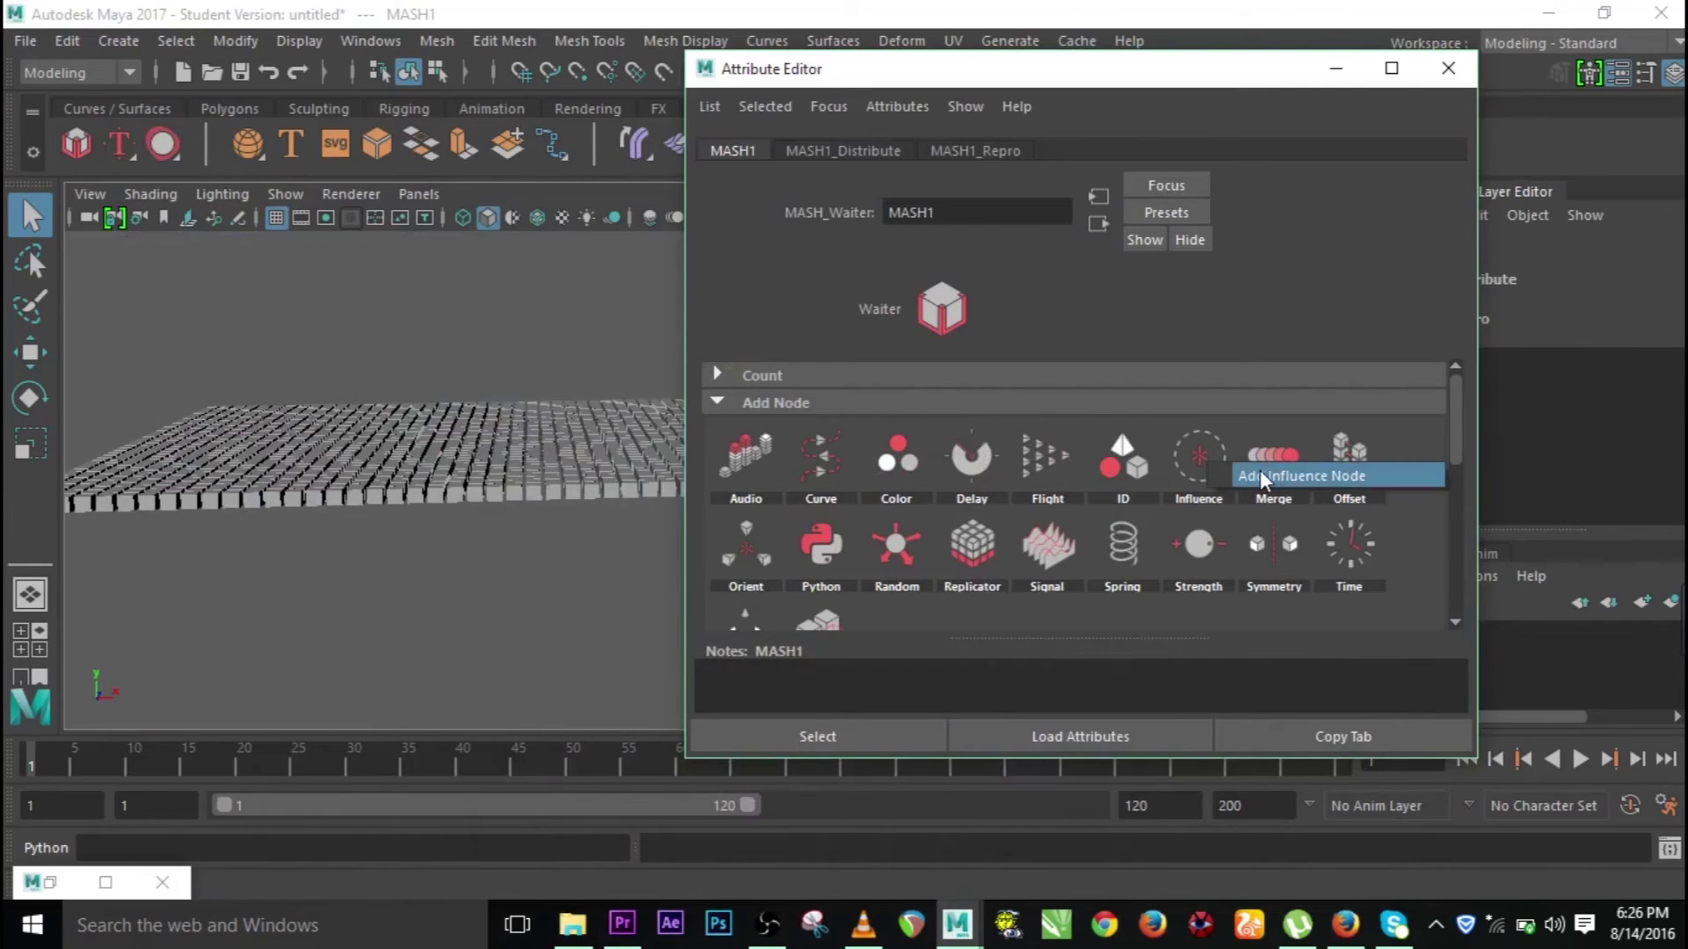
left_click(1202, 462)
left_click(1337, 70)
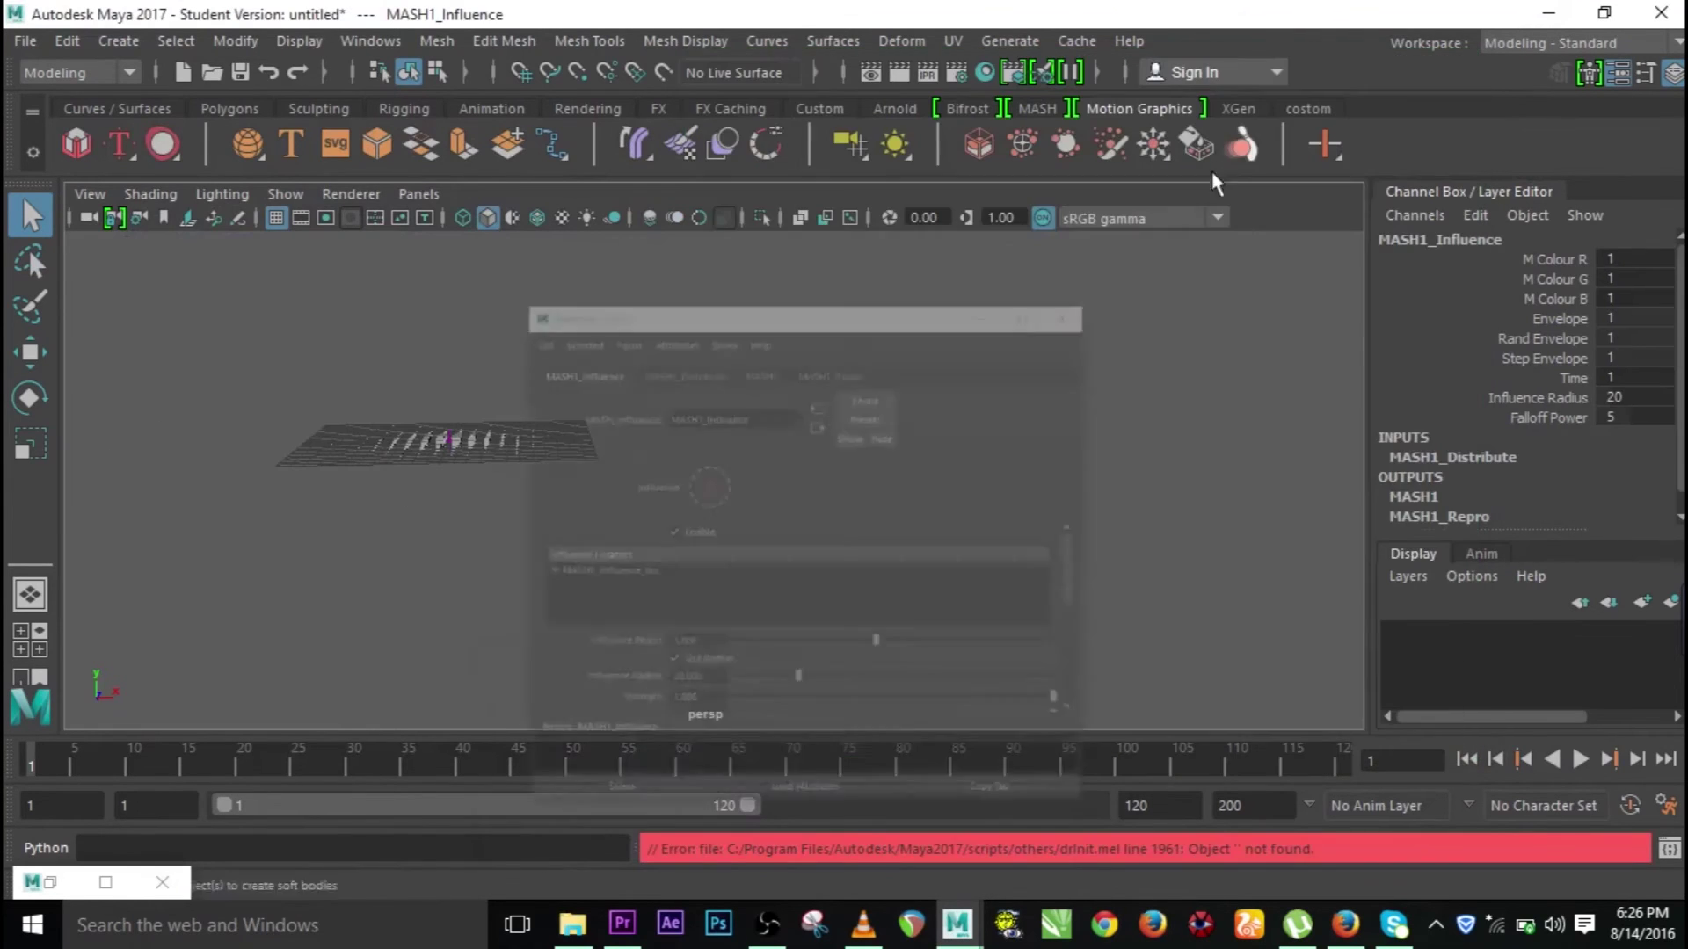
Step: Select the influence locator, scale it uniformly to about 0.984, and stretch its Y scale to about 2.788
key("f")
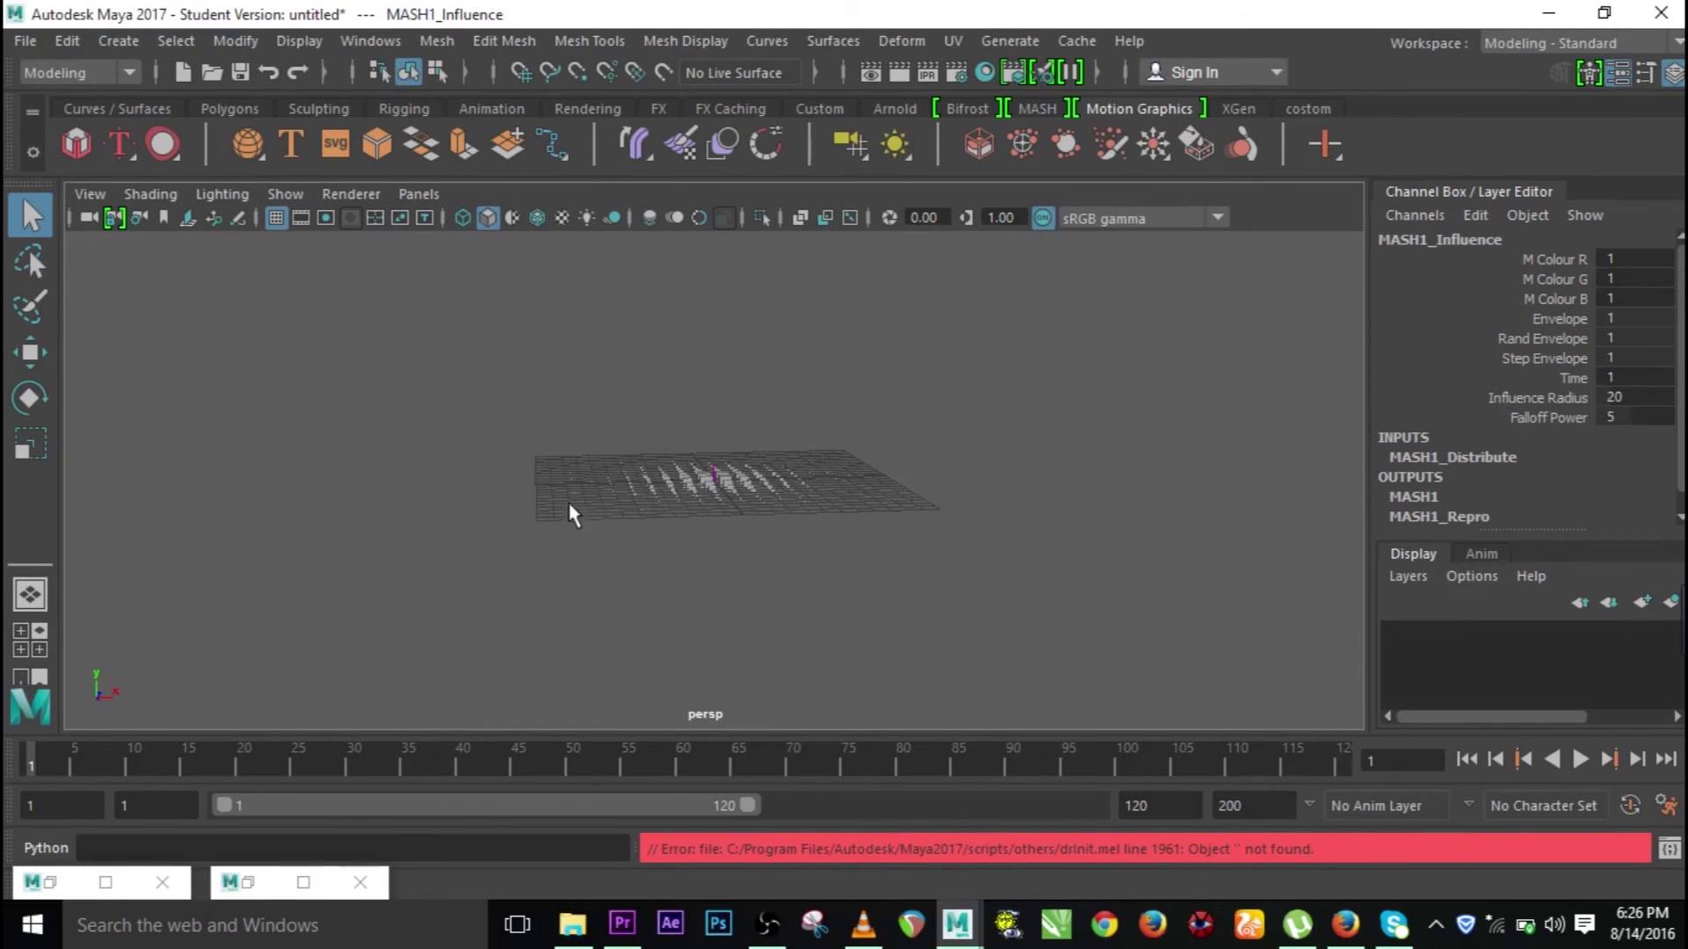
left_click_drag(711, 564, 697, 524, "alt")
scroll(697, 527, "up", 5)
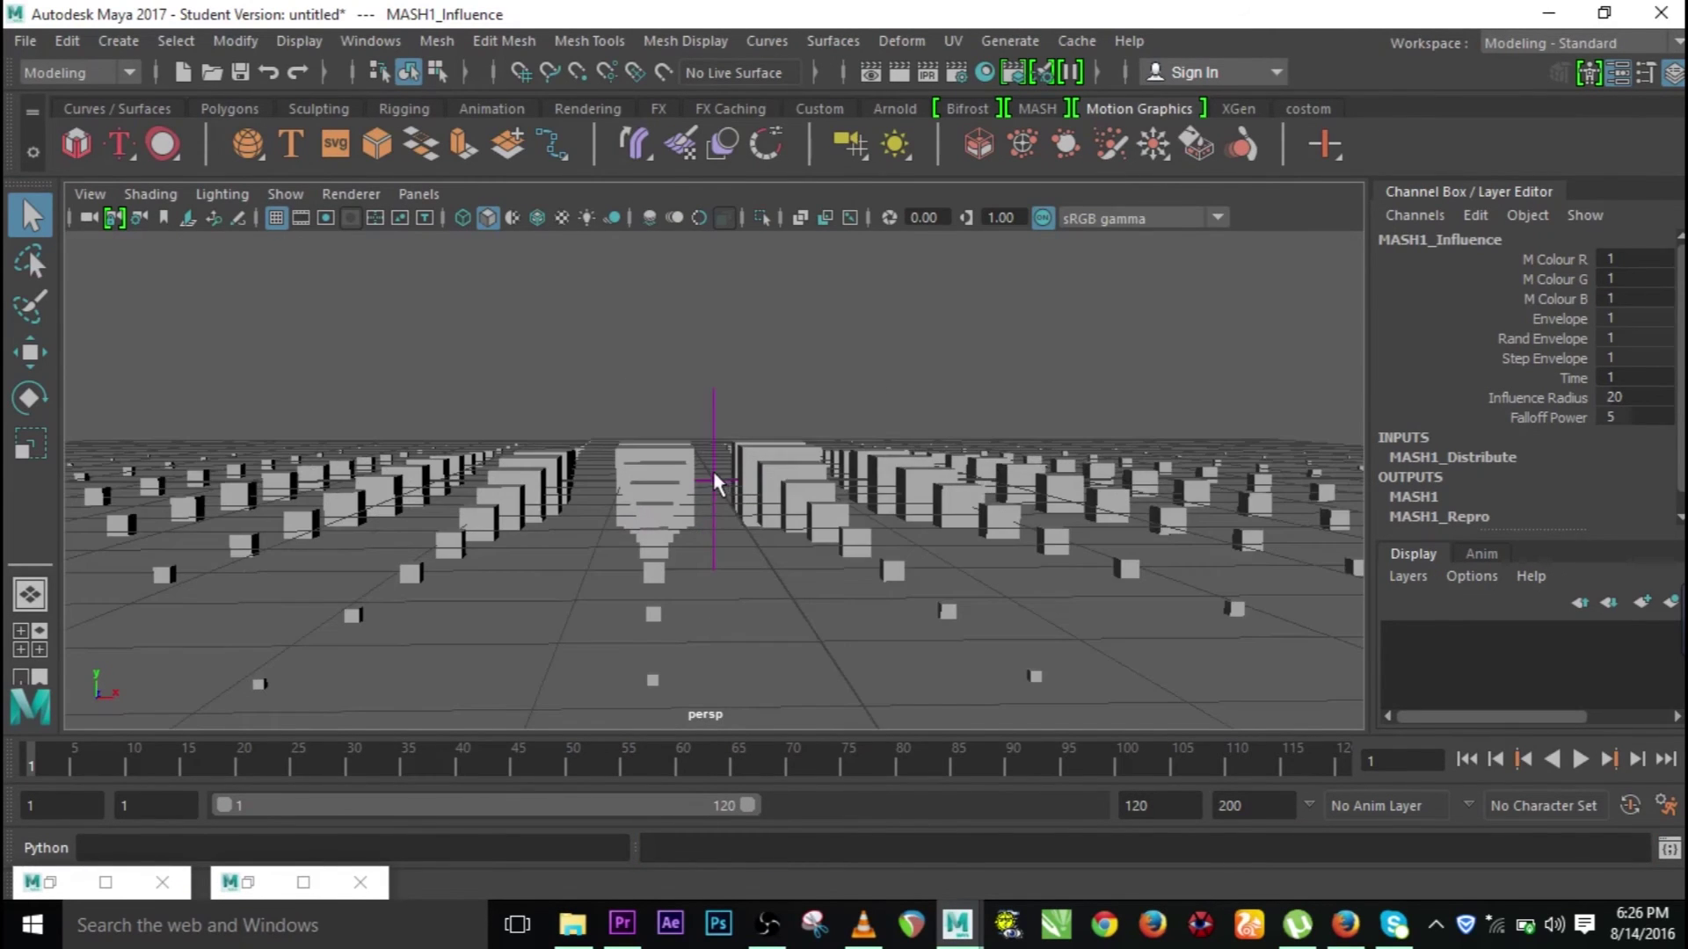
left_click(714, 480)
key("r")
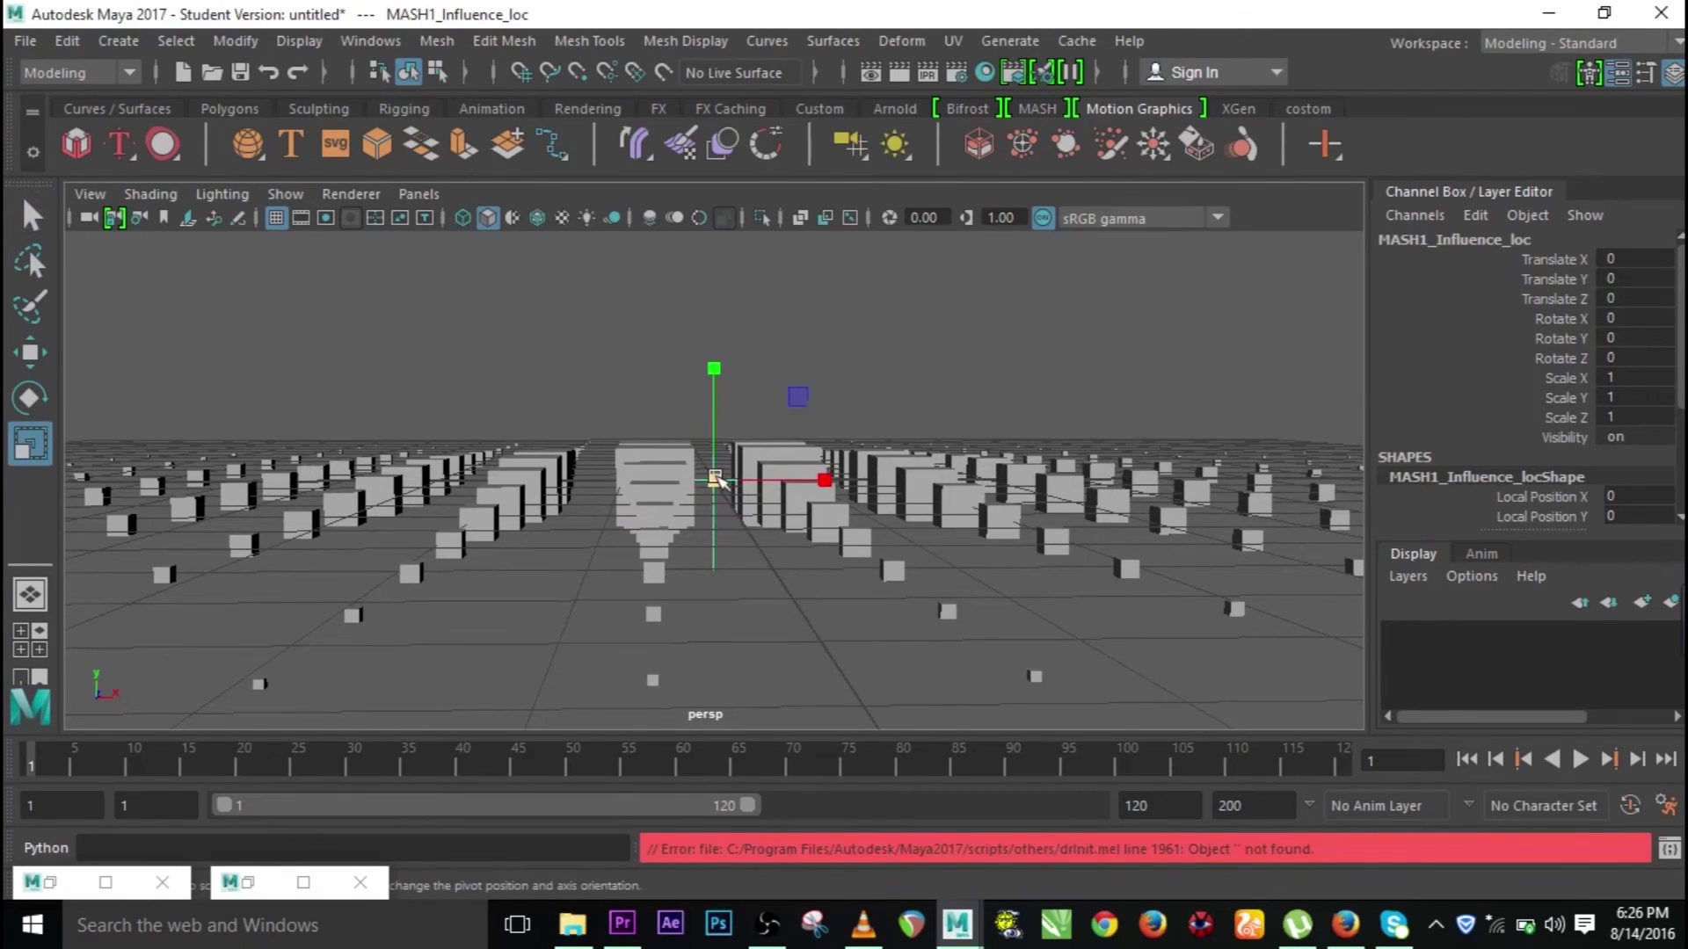
left_click_drag(714, 479, 710, 475)
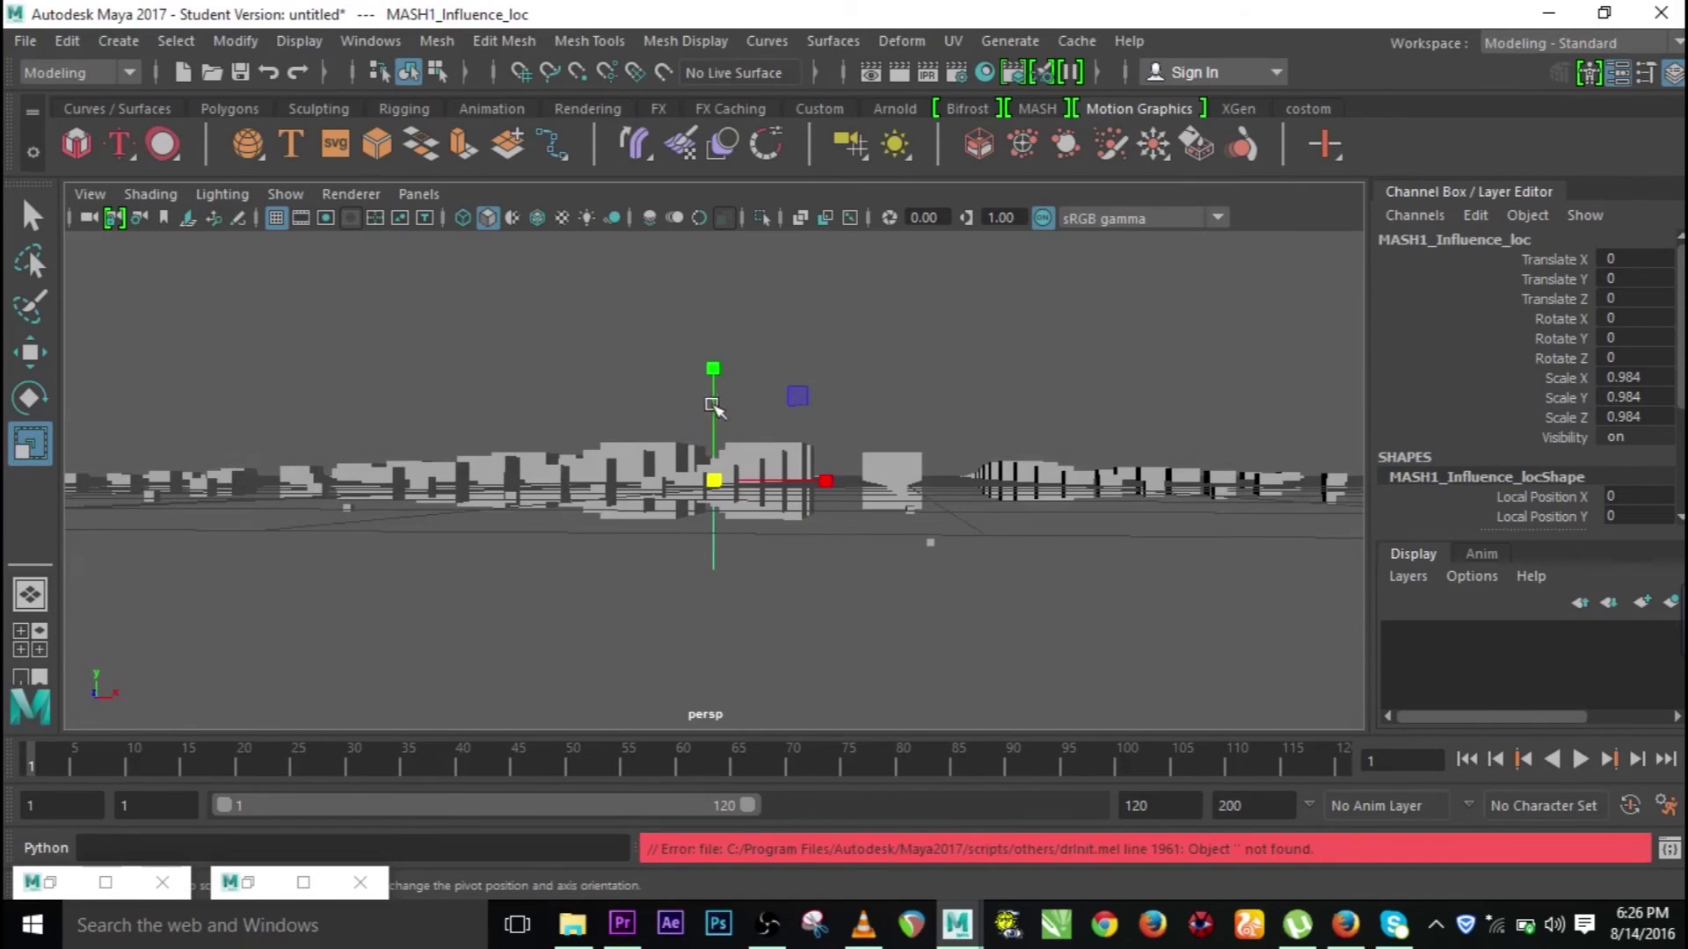
left_click_drag(712, 406, 716, 282)
left_click_drag(714, 457, 714, 601, "alt")
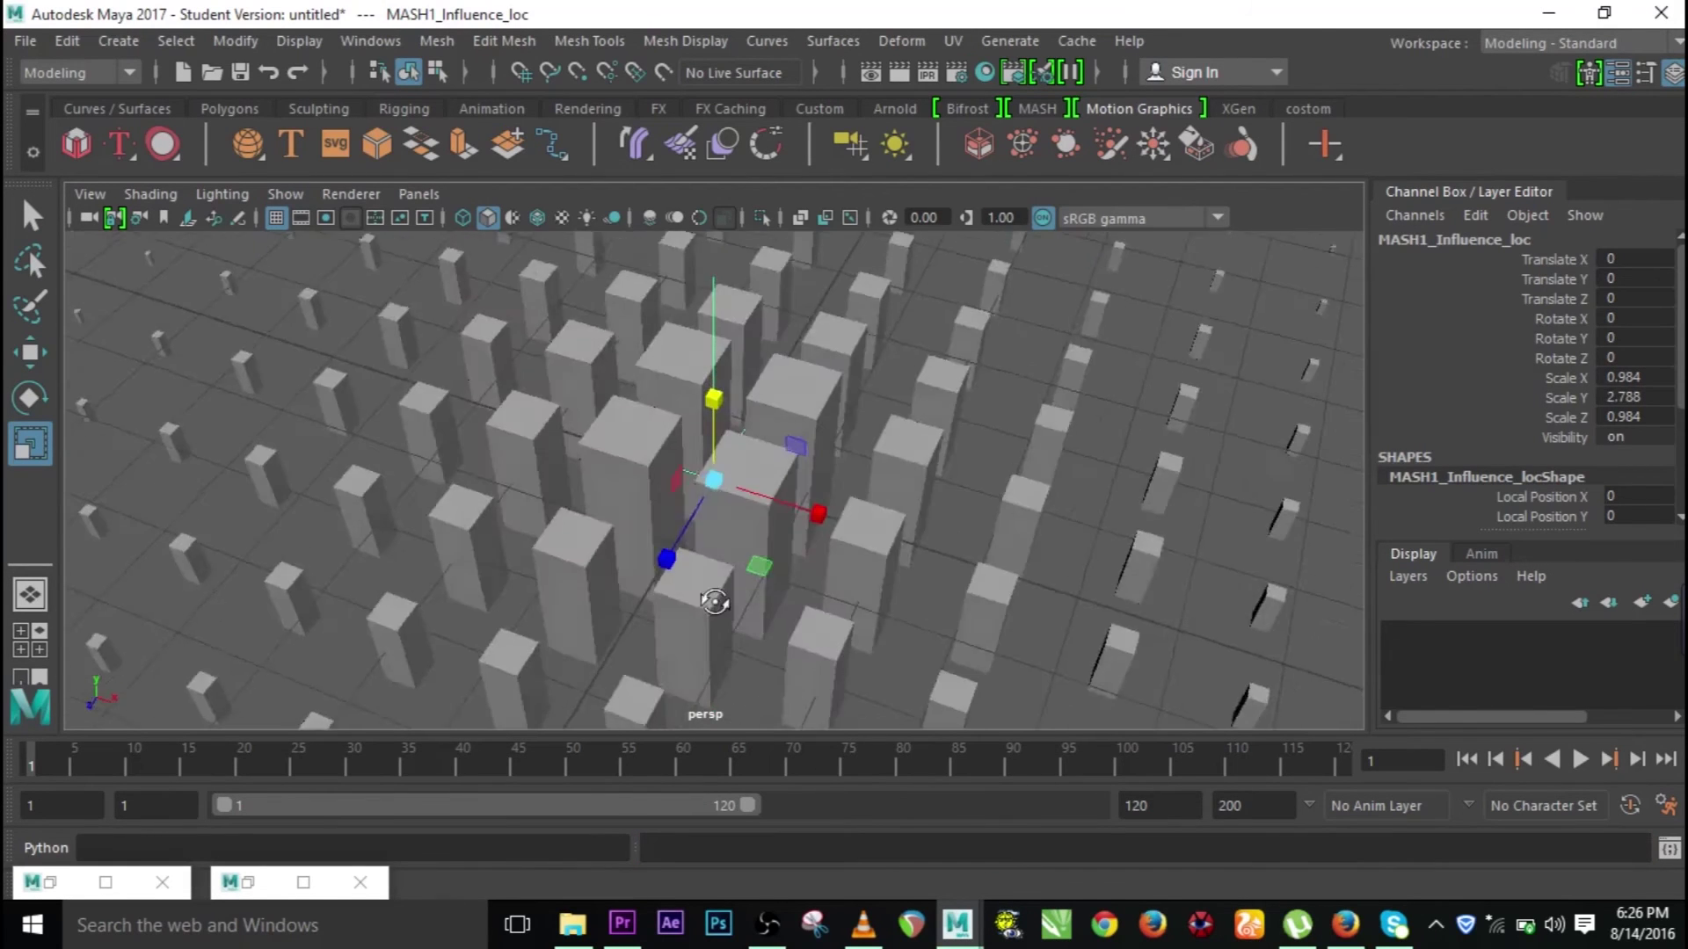
Step: Stretch the influence locator further along Y to a scale of about 18.543, making the cubes tall columns
scroll(677, 563, "down", 6)
left_click_drag(641, 520, 573, 595, "alt")
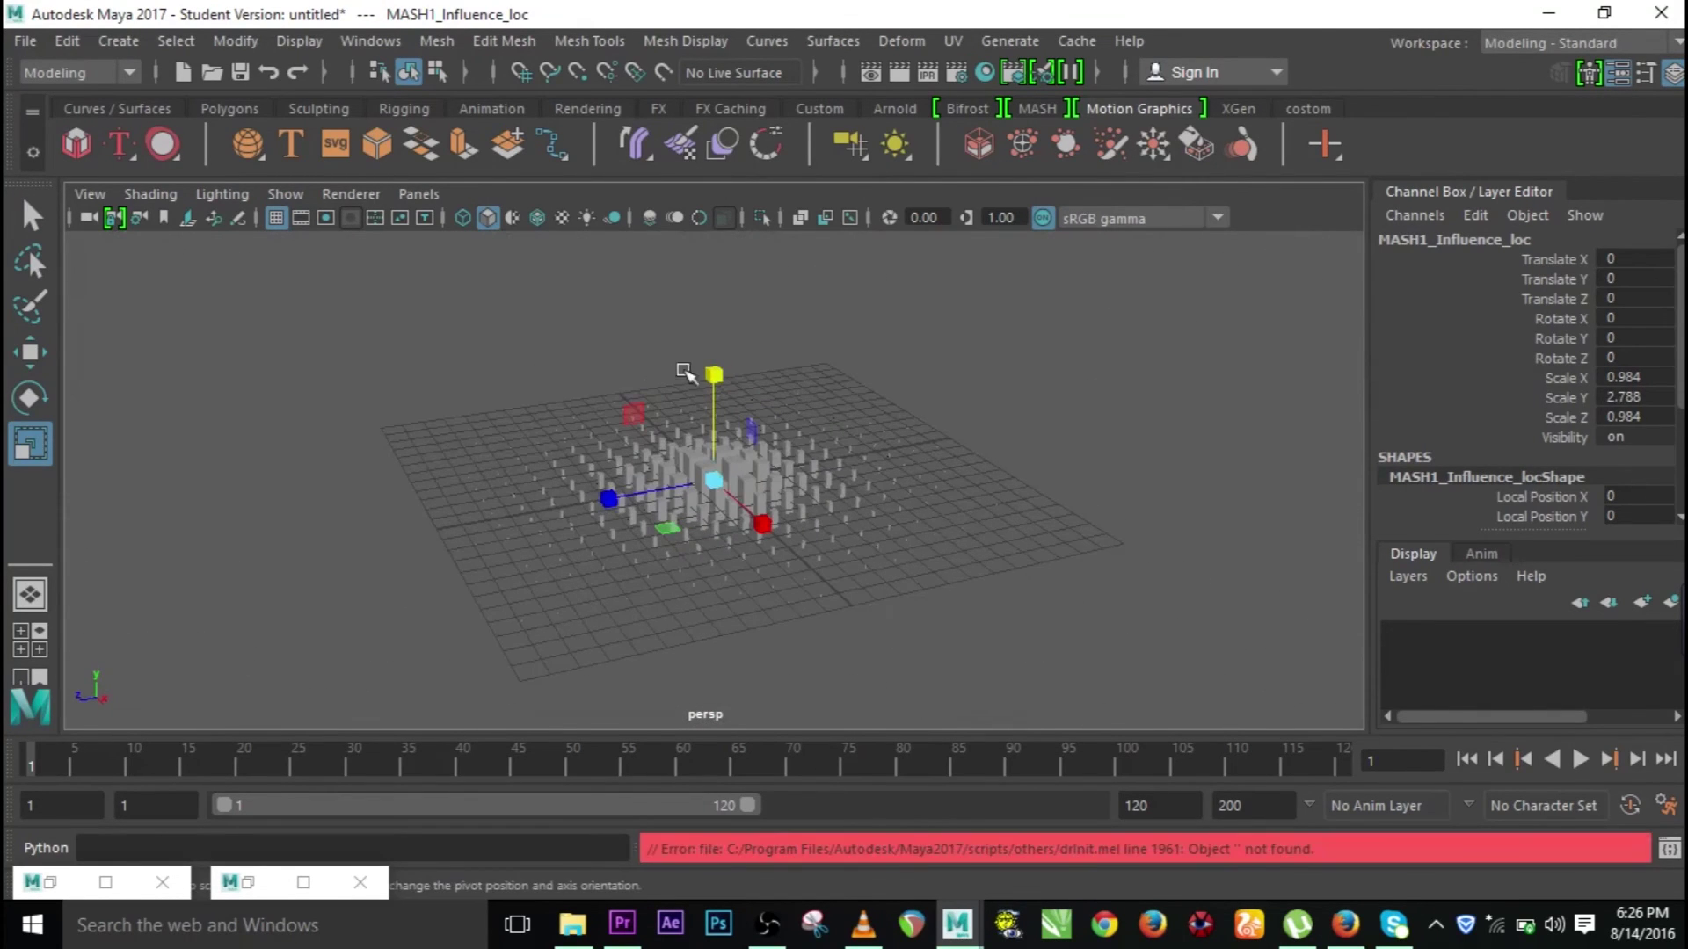
left_click_drag(714, 375, 712, 163)
left_click_drag(774, 545, 852, 527, "alt")
right_click_drag(852, 528, 1062, 641, "alt")
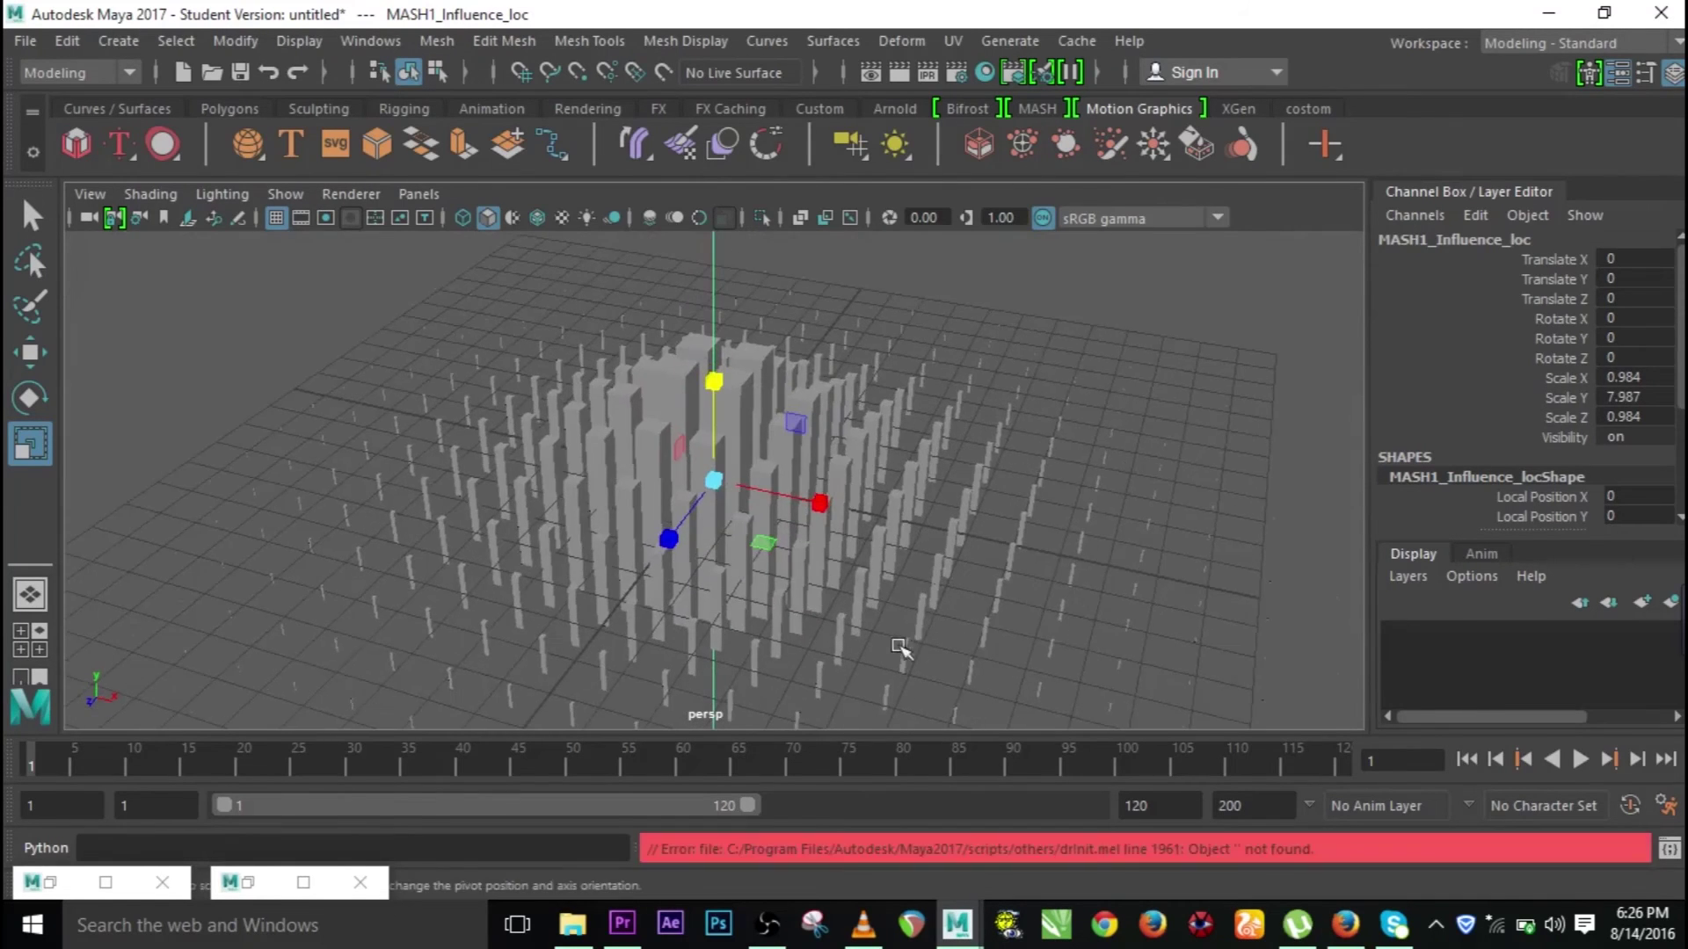
left_click_drag(901, 649, 678, 200, "alt")
mouse_move(785, 479)
left_mouse_down("alt")
mouse_move(783, 527)
mouse_move(772, 503)
left_mouse_up("alt")
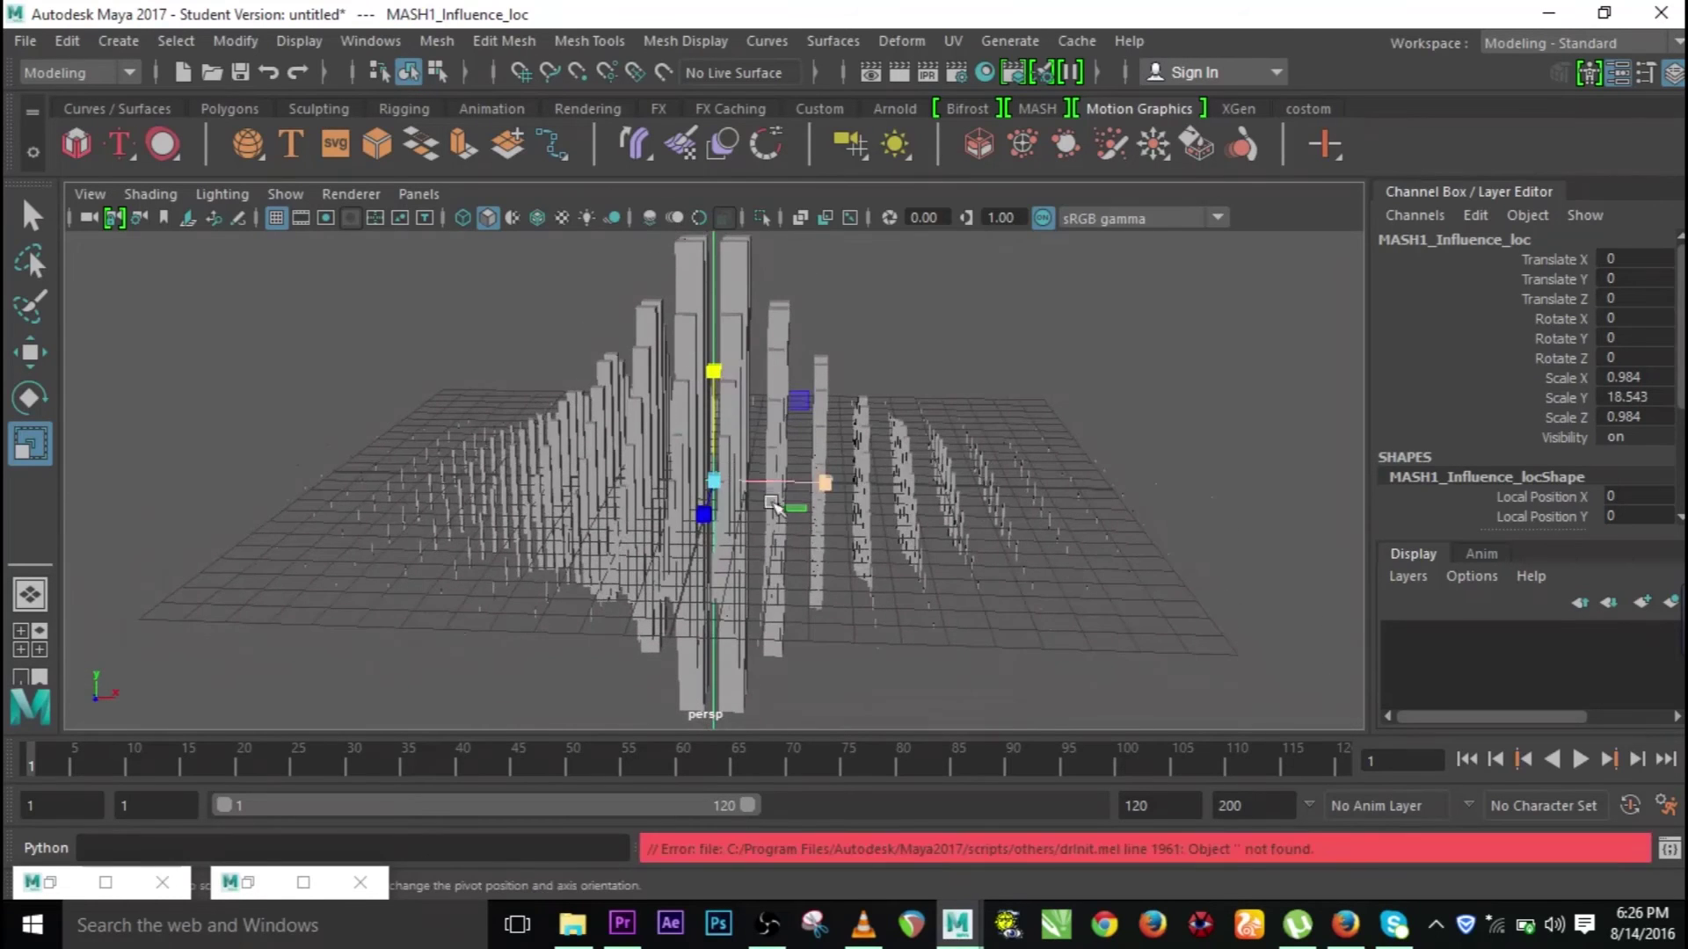
Step: Try rotating the influence locator about its Z axis to tilt the columns
key("e")
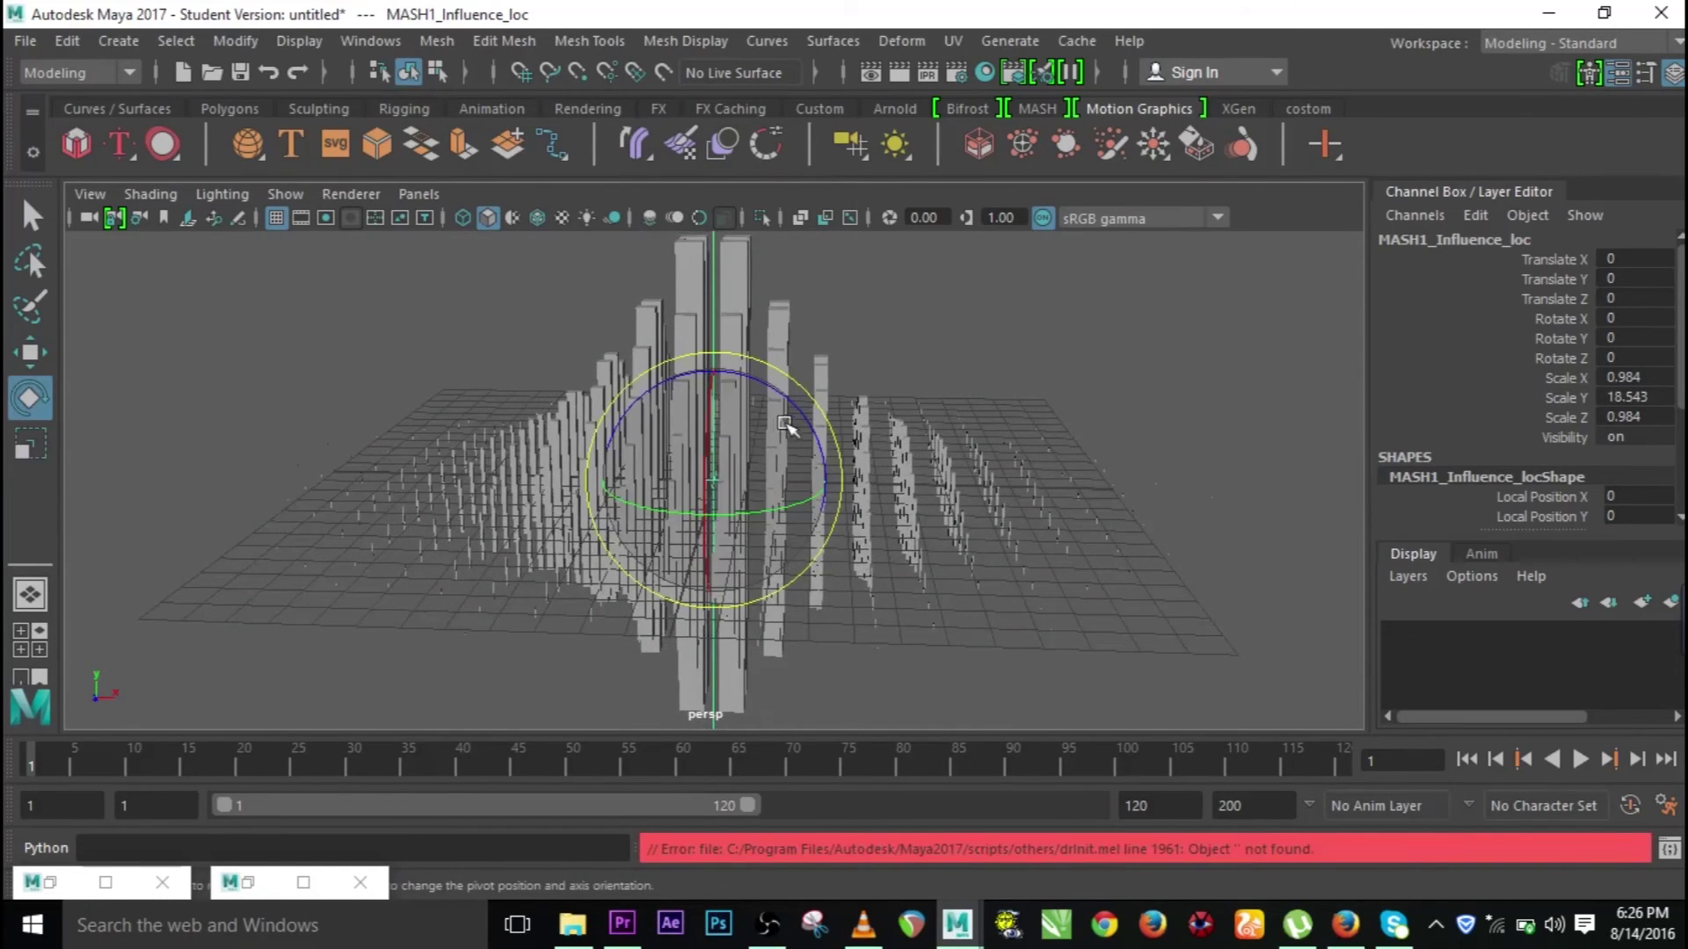
left_click_drag(787, 404, 931, 560)
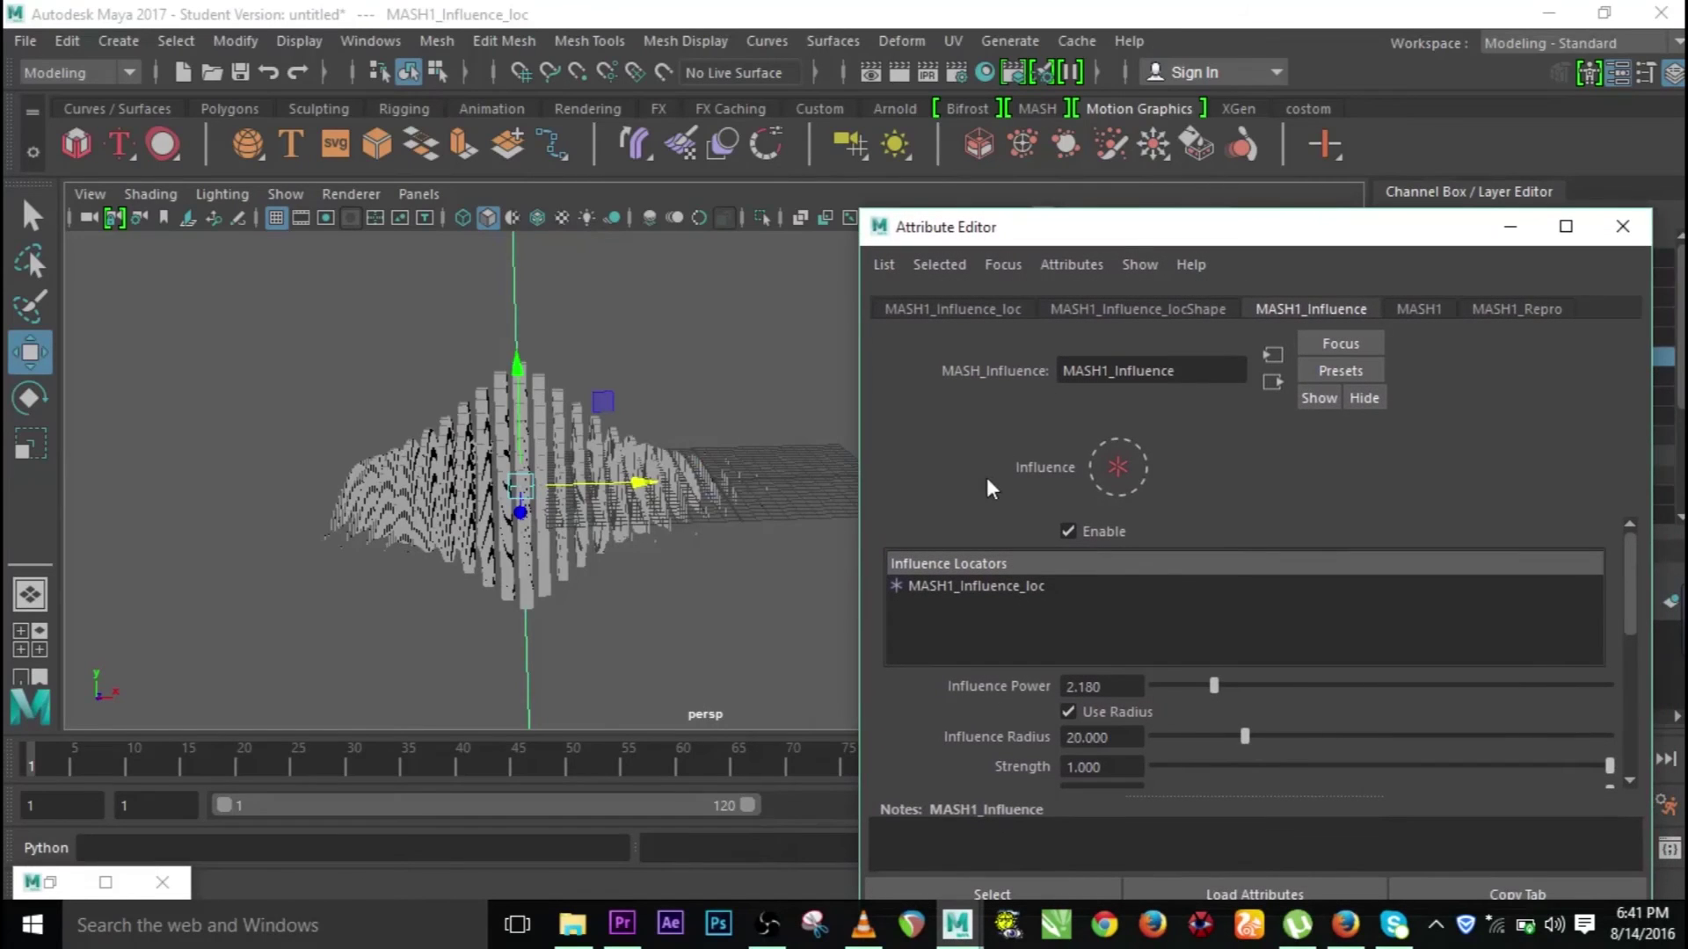
Step: Move the Attribute Editor clear of the deformed grid and minimize it
left_click_drag(1064, 226, 952, 187)
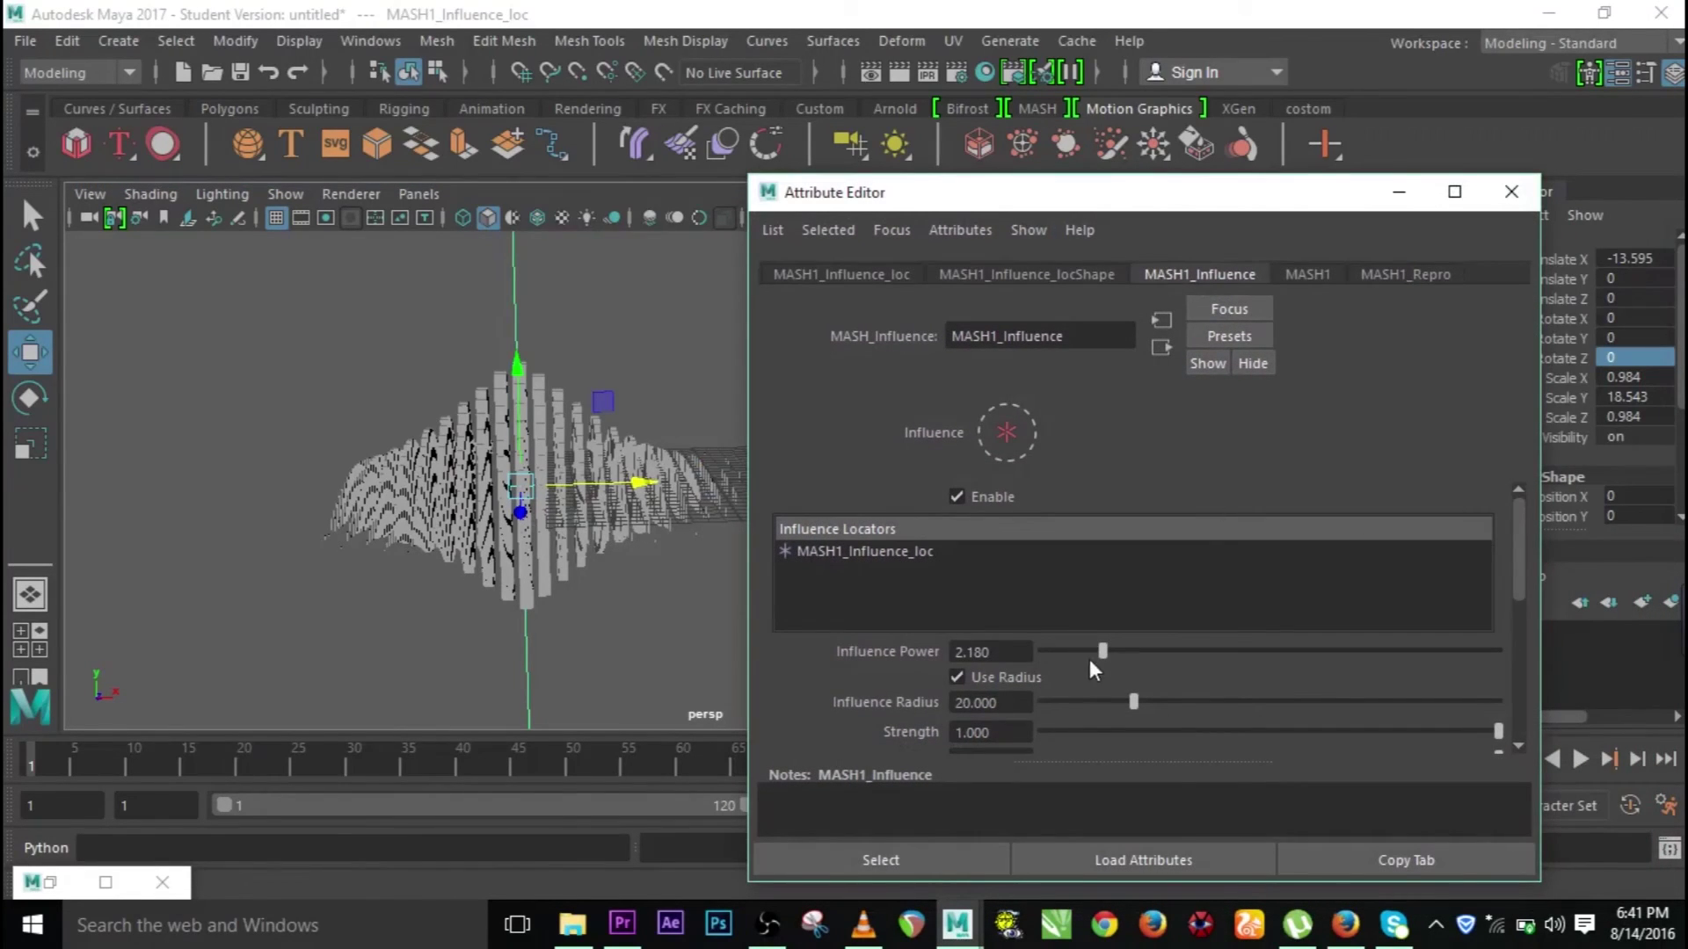
left_click_drag(1022, 207, 1221, 266)
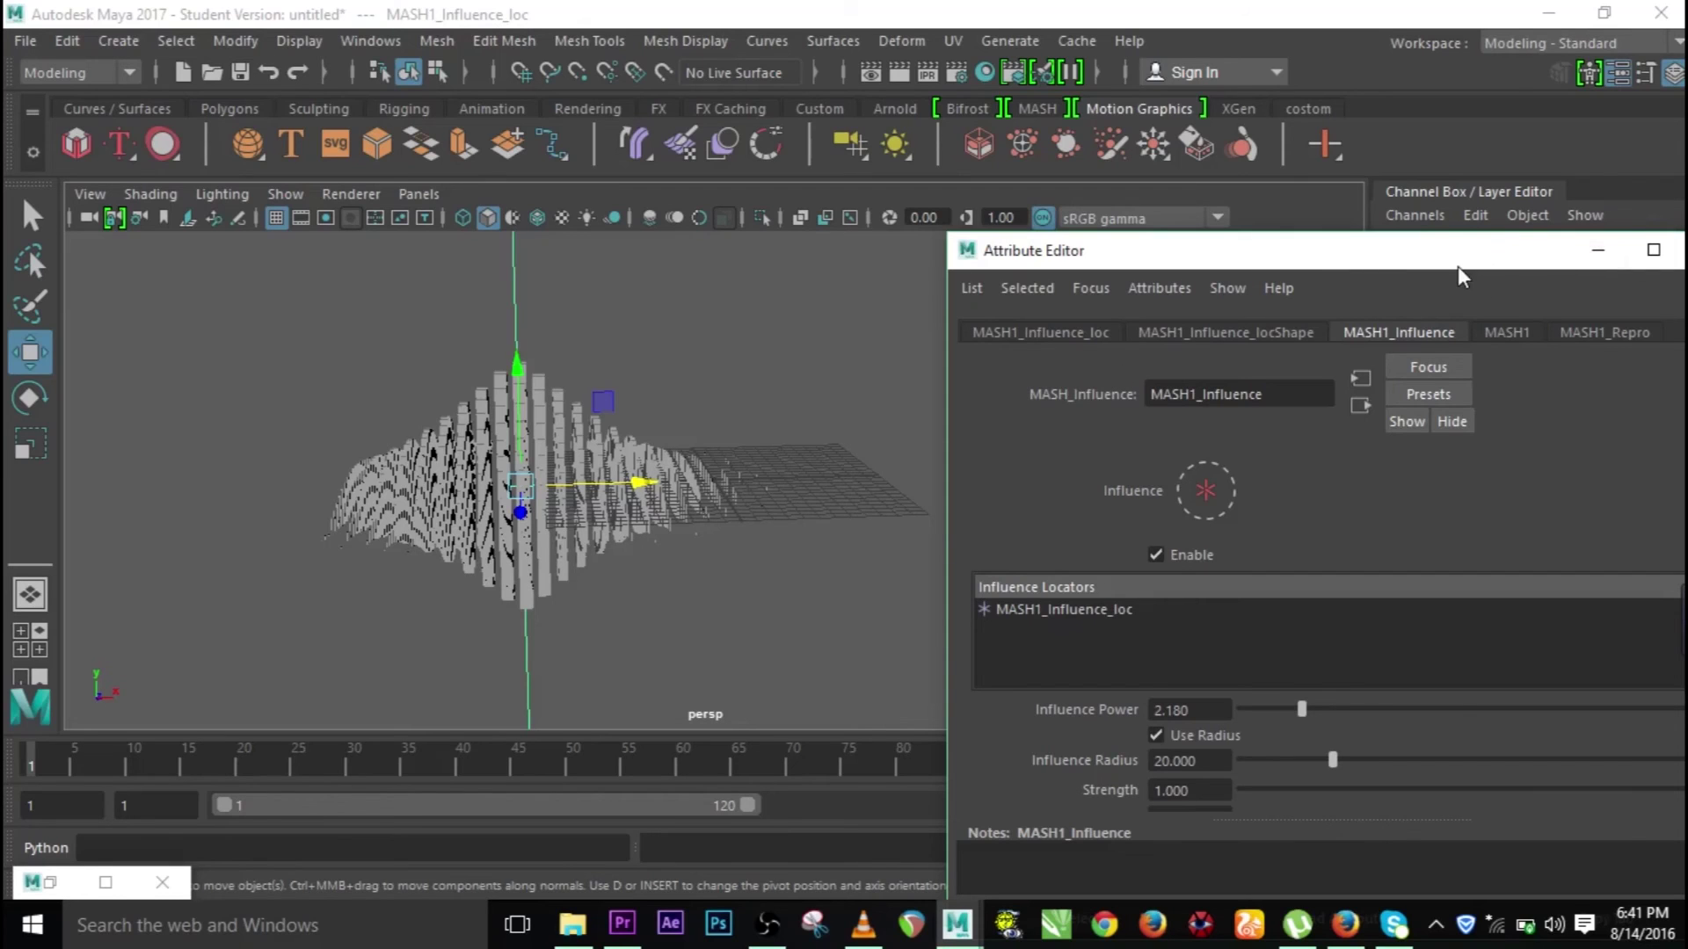
left_click(1600, 253)
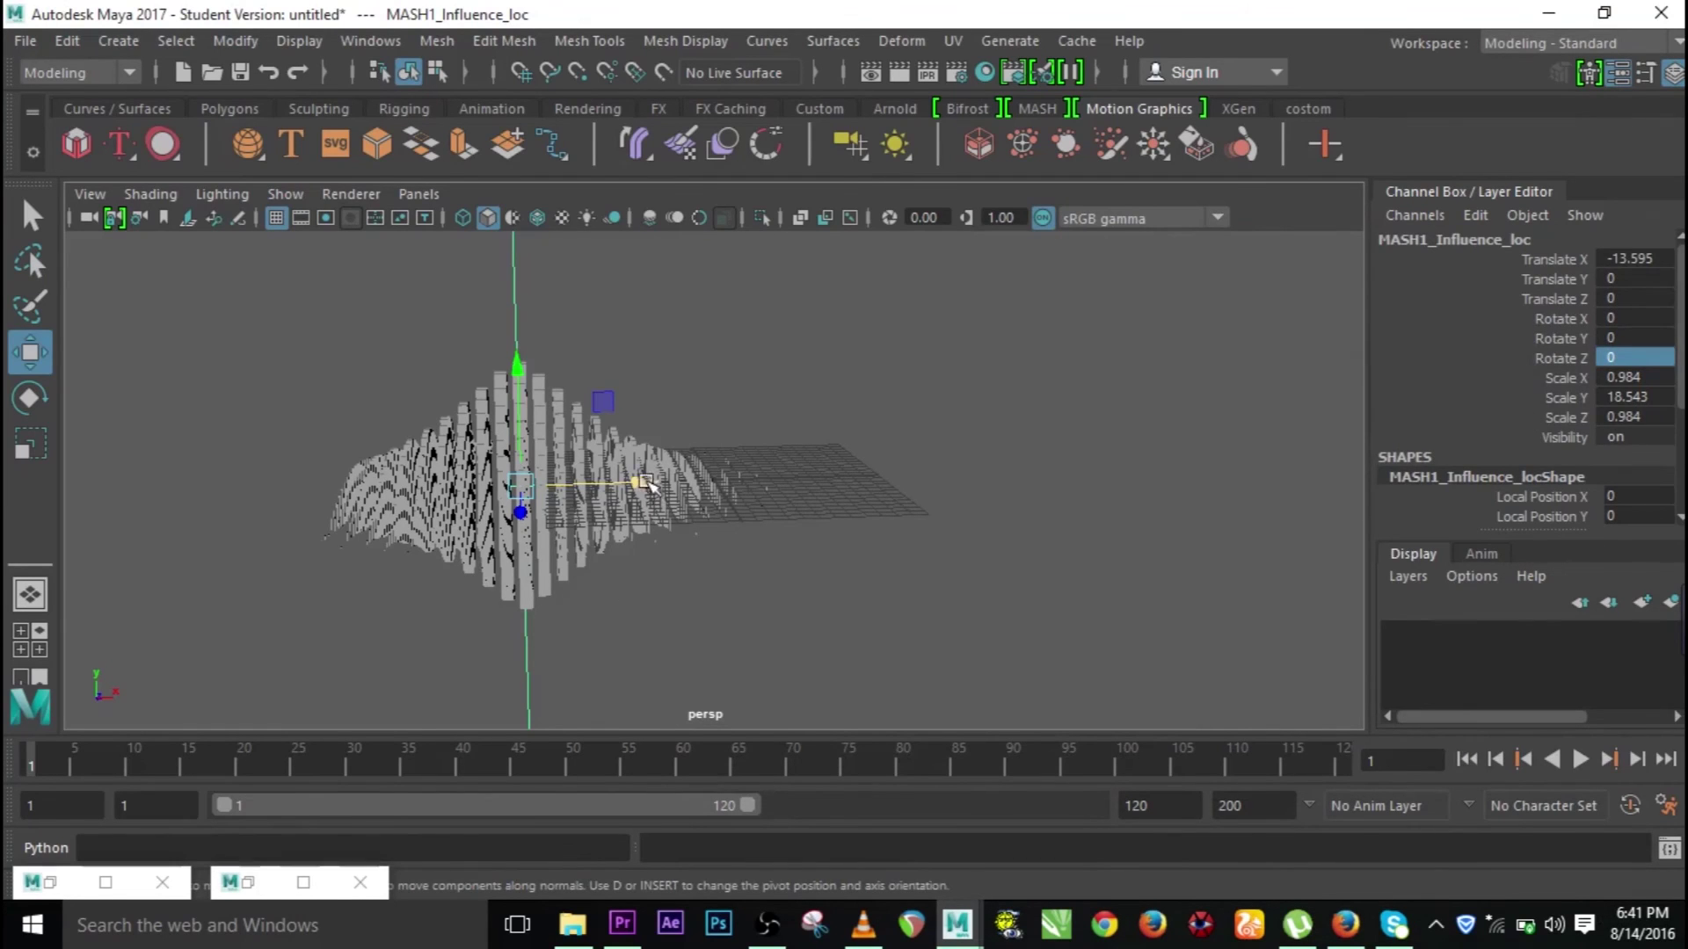
Step: Move the influence locator to about -14.735 in Translate X and key that channel at frame 1
left_click_drag(640, 480, 664, 506)
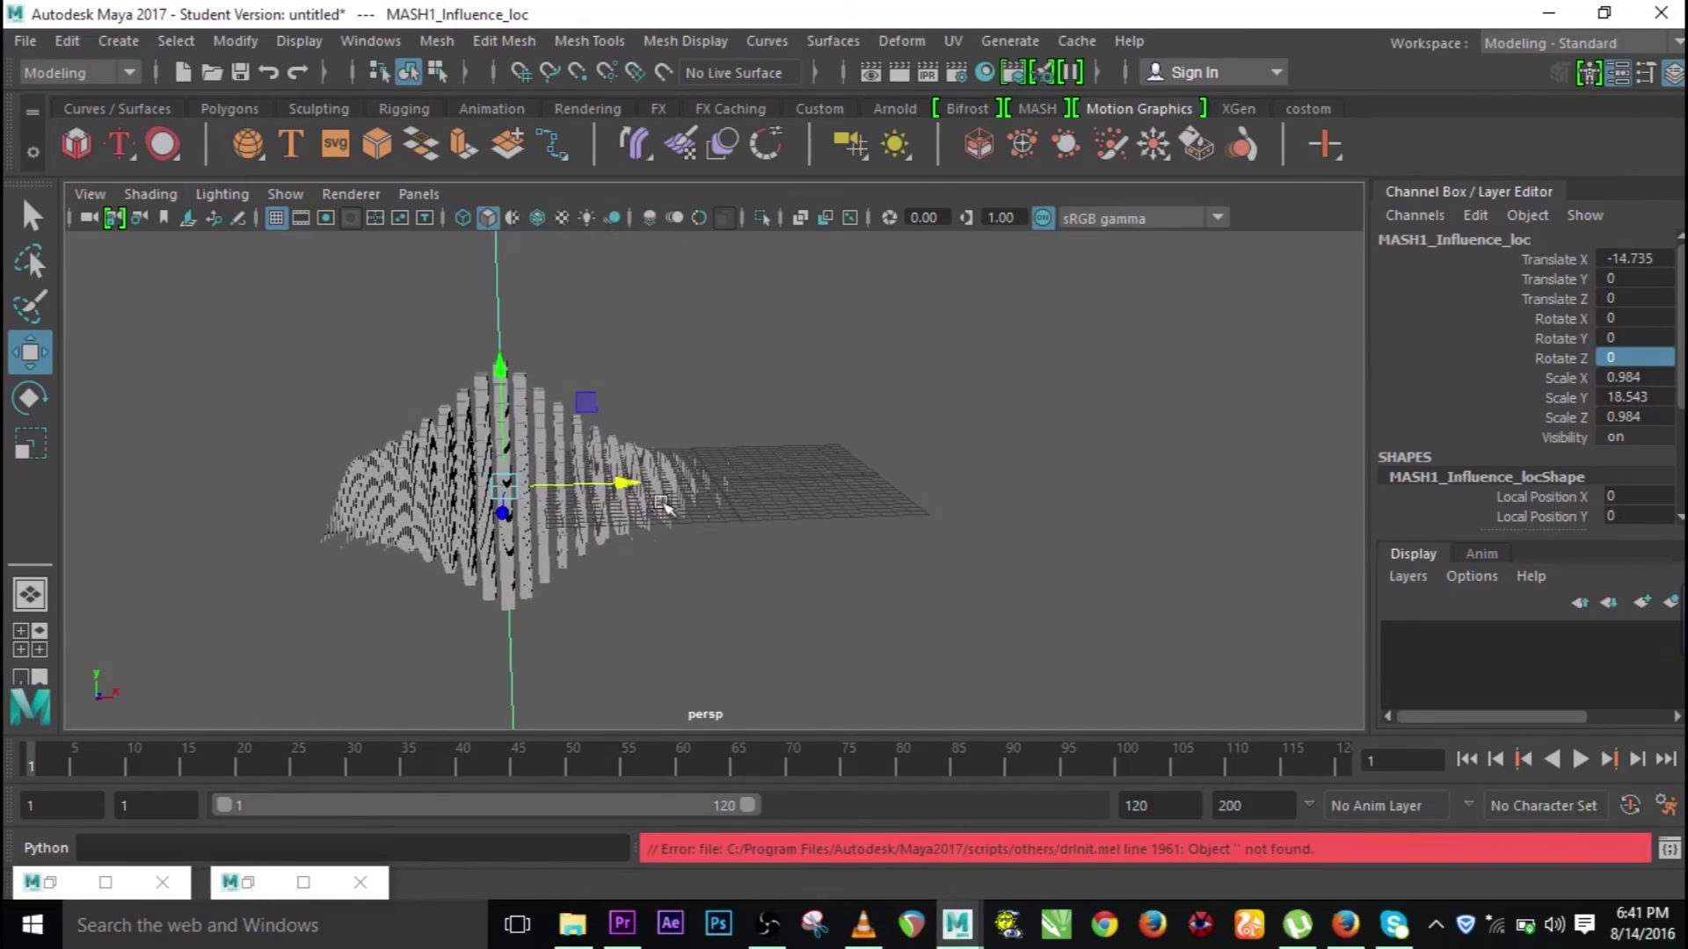
left_click(1545, 262)
right_click(1545, 261)
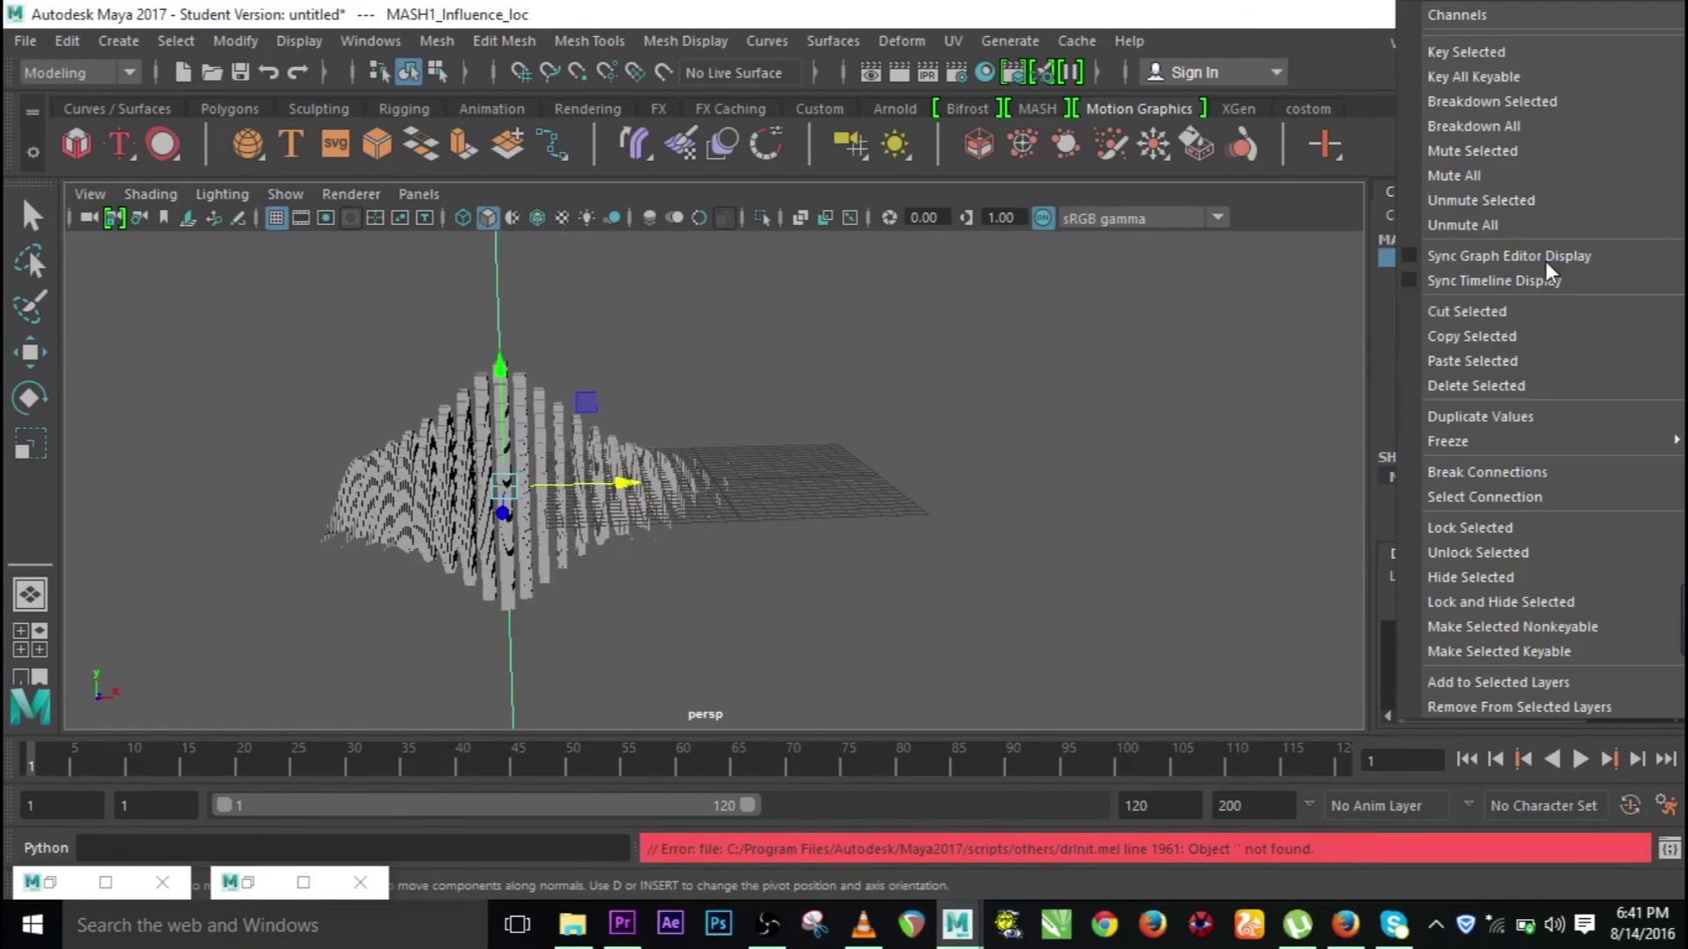
left_click(1517, 55)
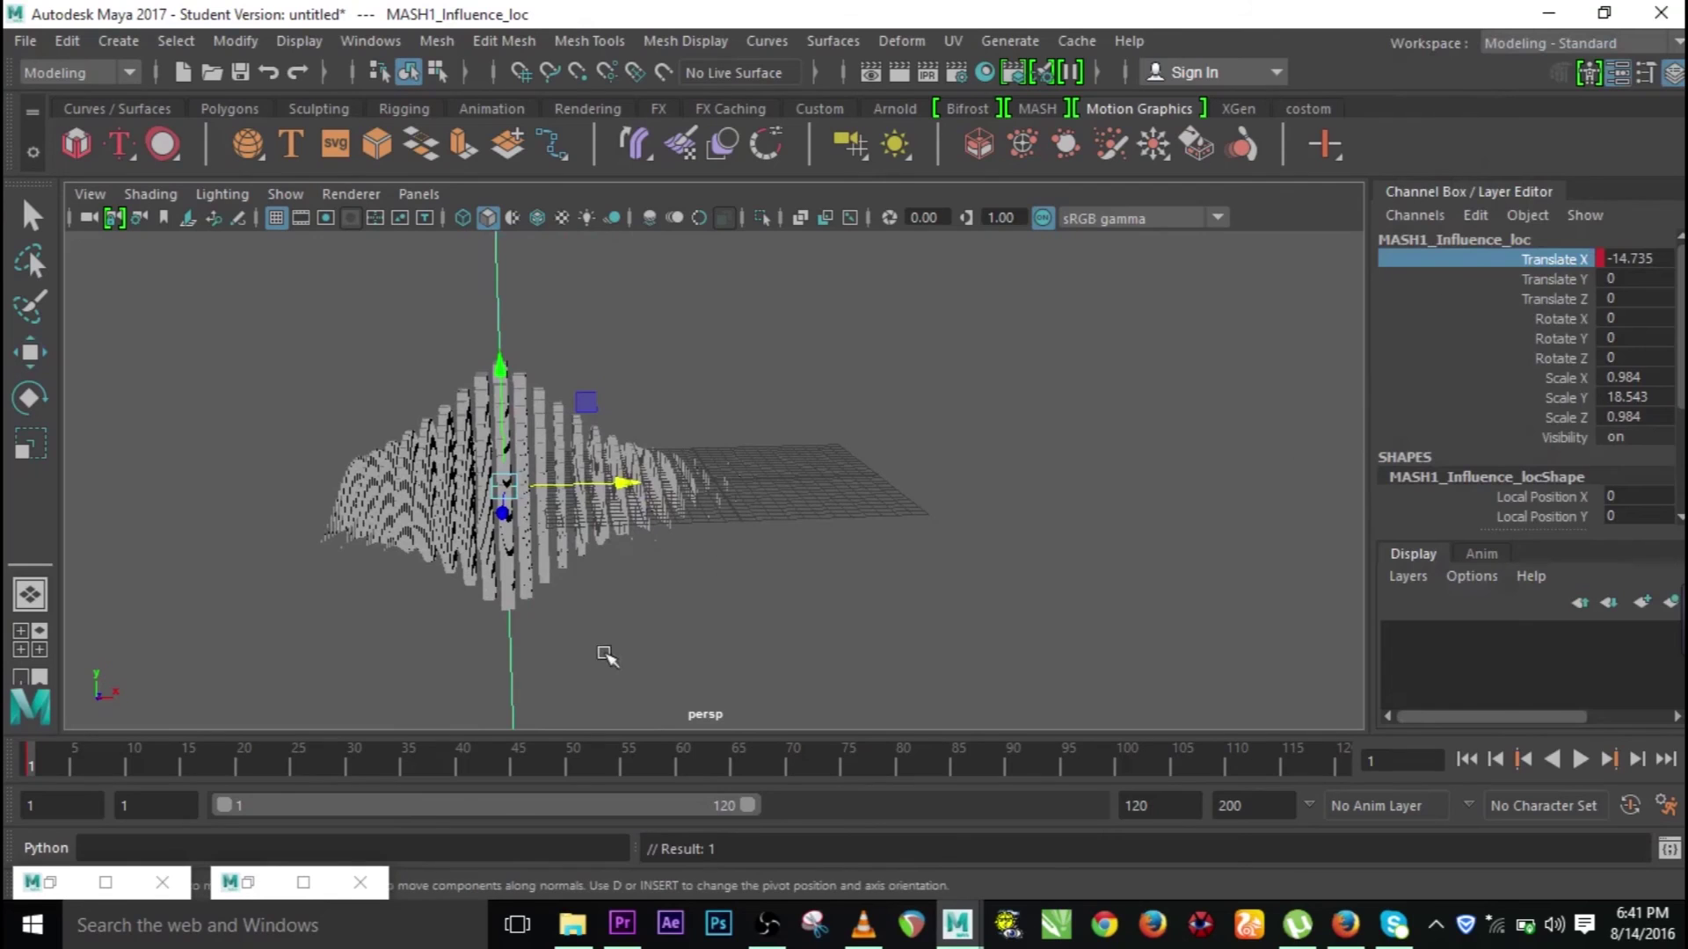
Step: At frame 30, move the influence locator to about 12.171 in Translate X and key that channel
left_click(406, 761)
left_click(349, 772)
left_click_drag(628, 484, 999, 491)
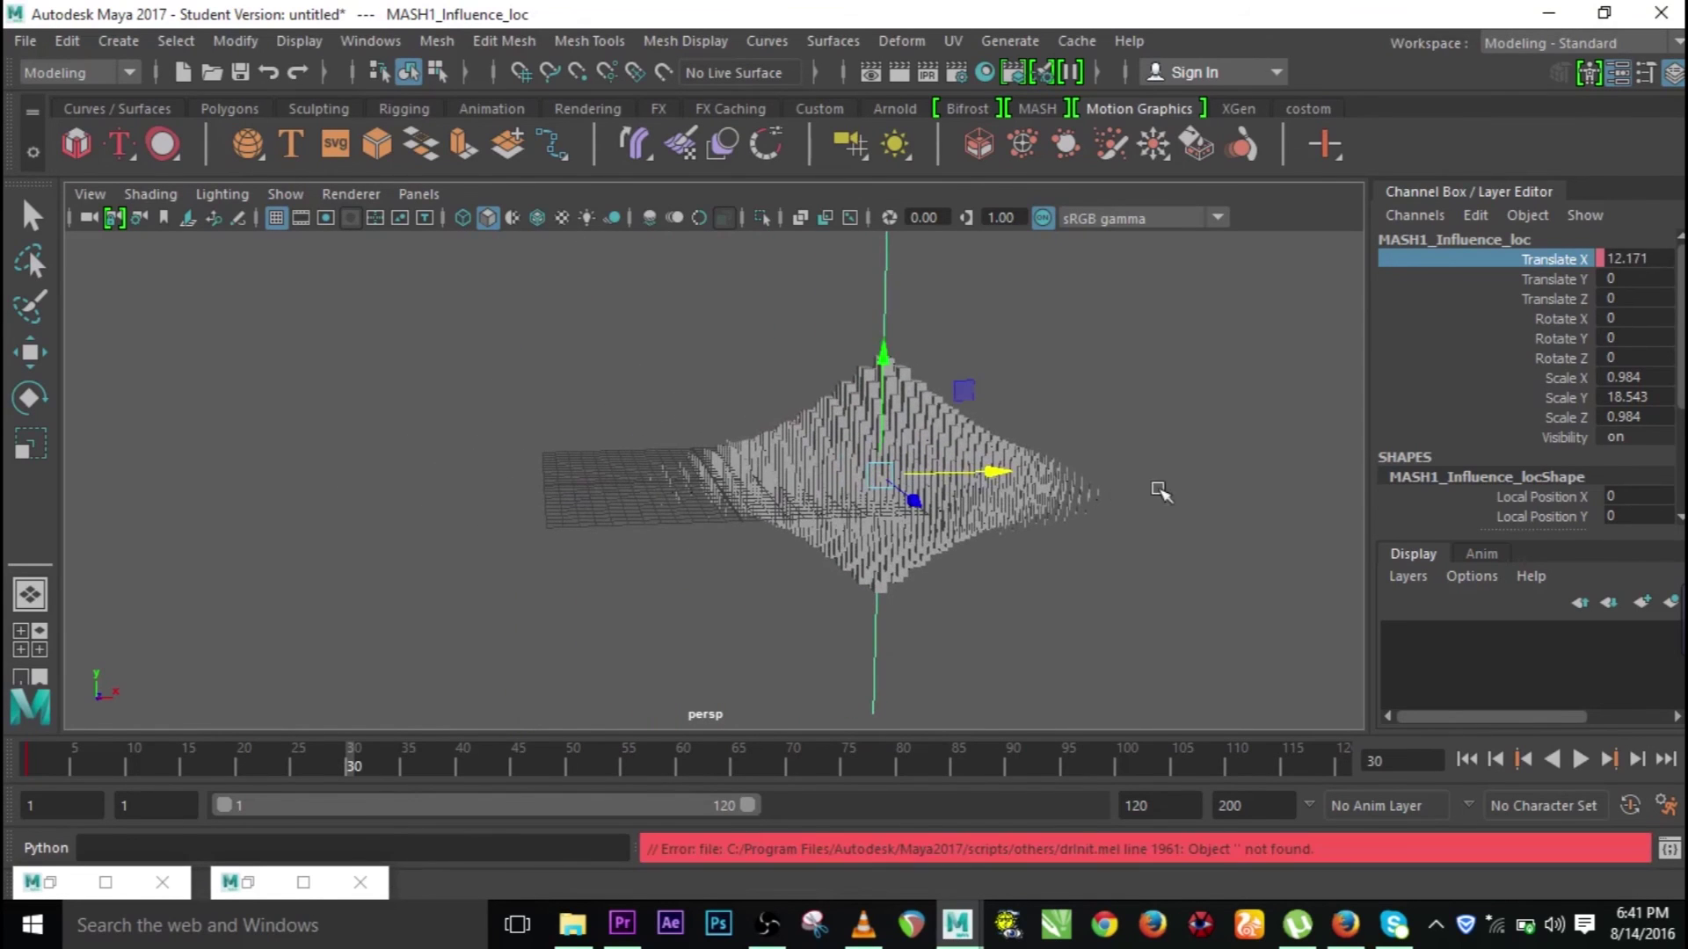
right_click(1545, 256)
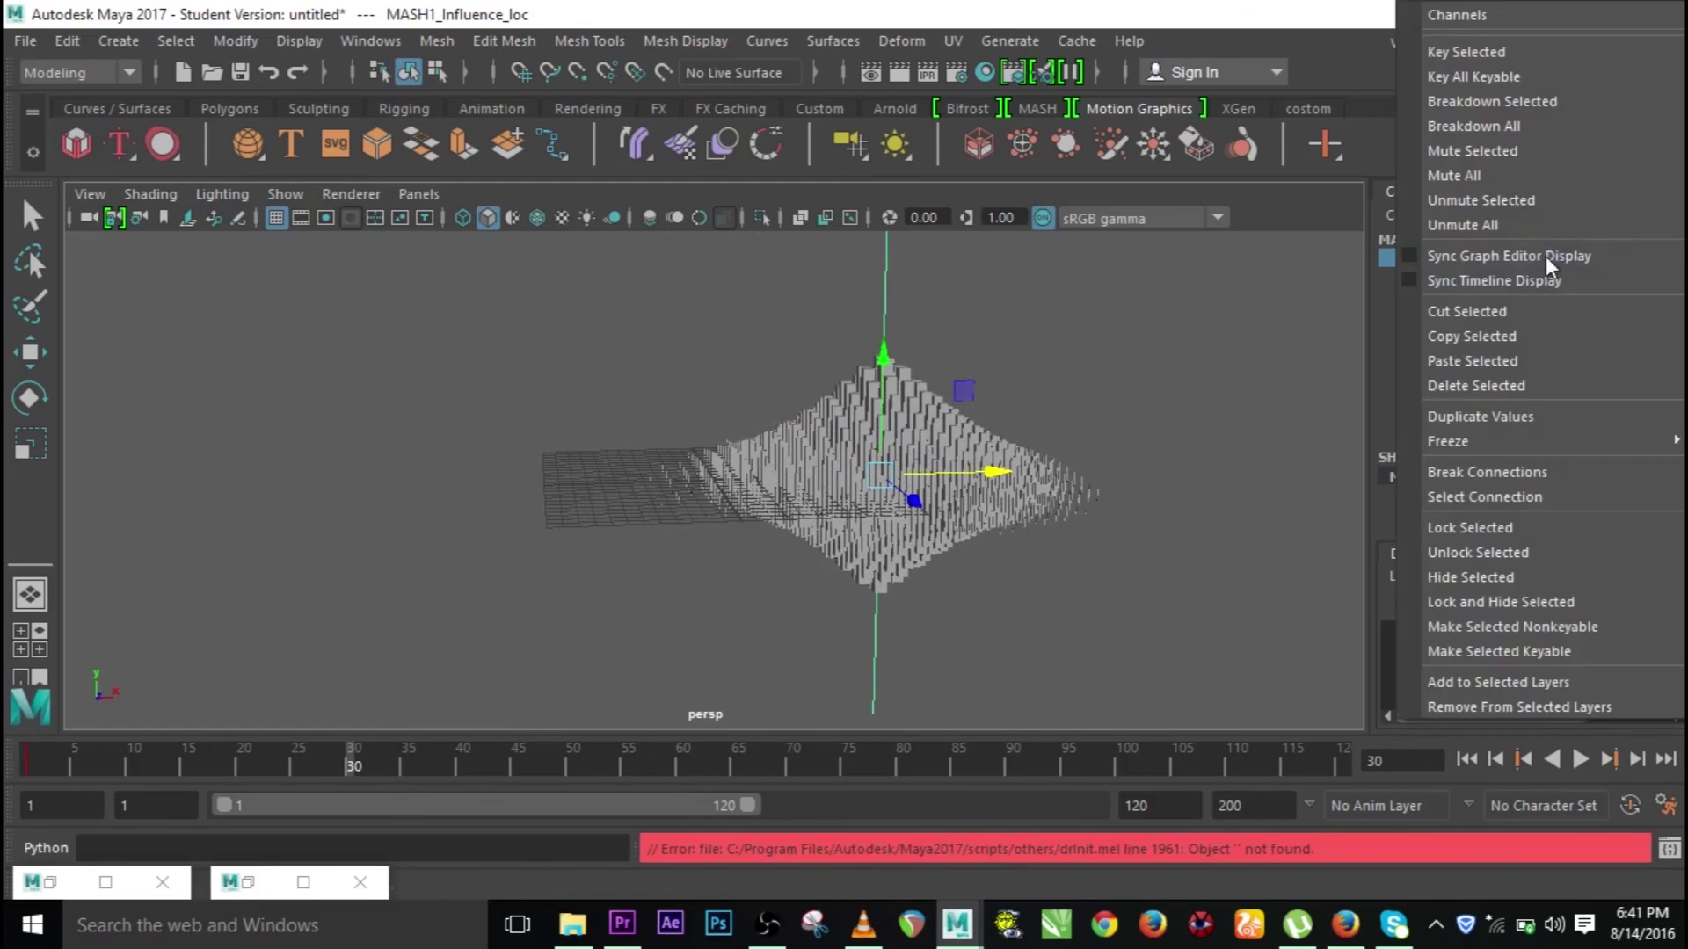
left_click(1542, 54)
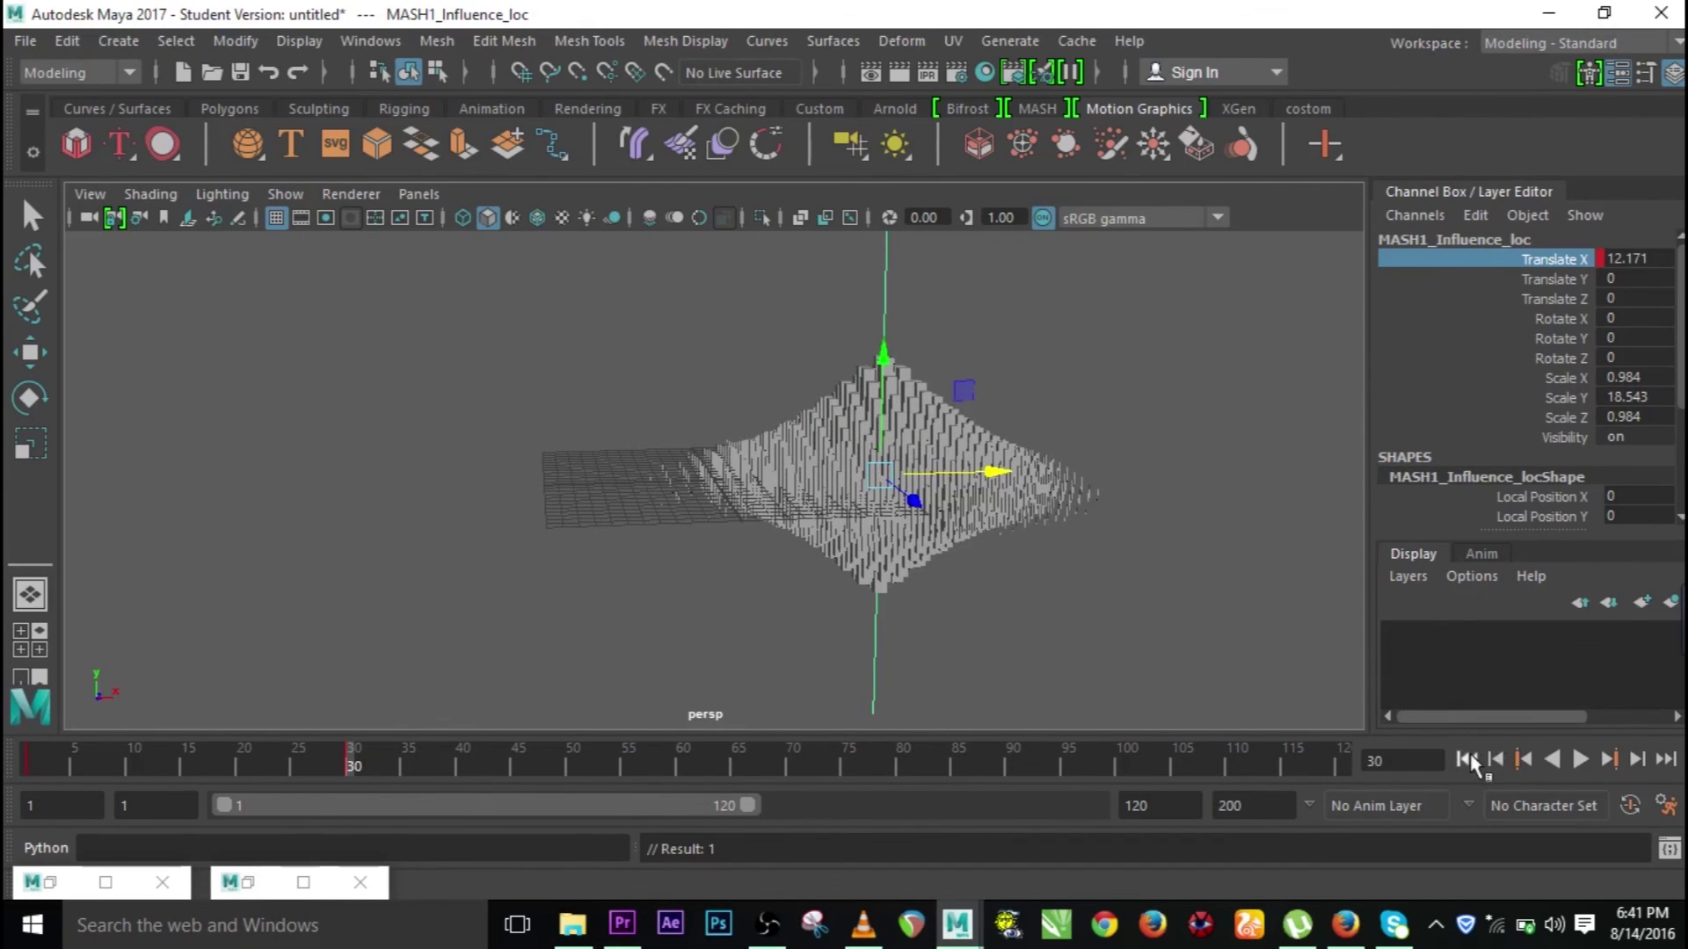
Step: Play the animation from frame 1 to check the influence sweeping across the grid
left_click(1466, 759)
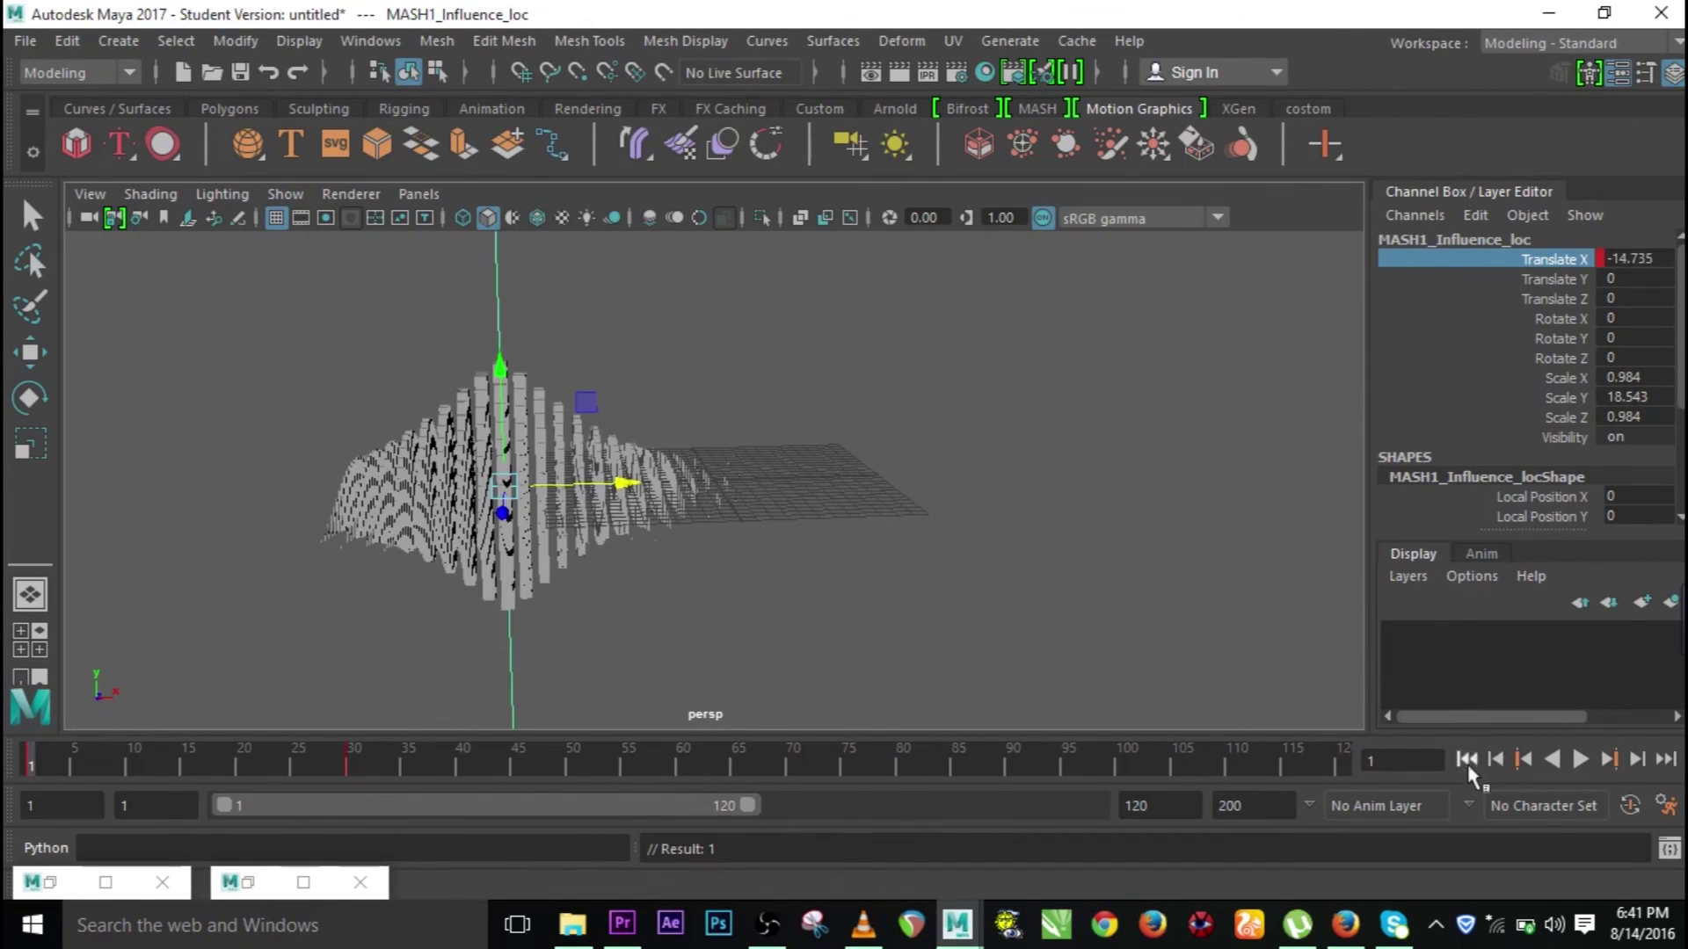
left_click(1579, 759)
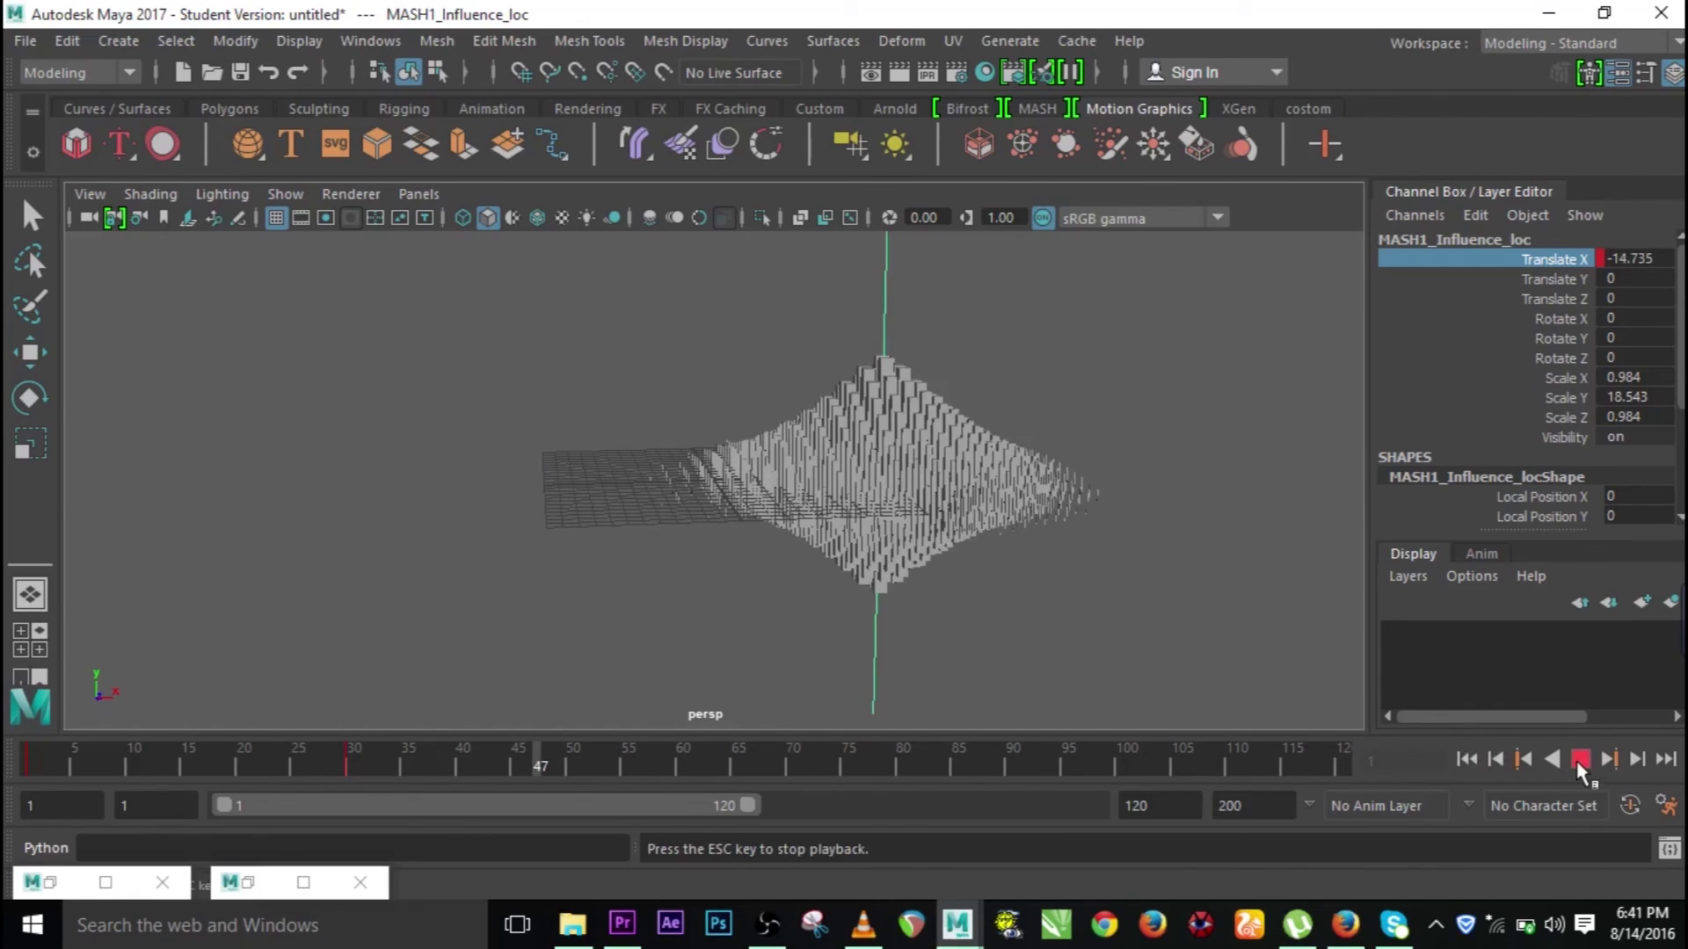
left_click(1580, 759)
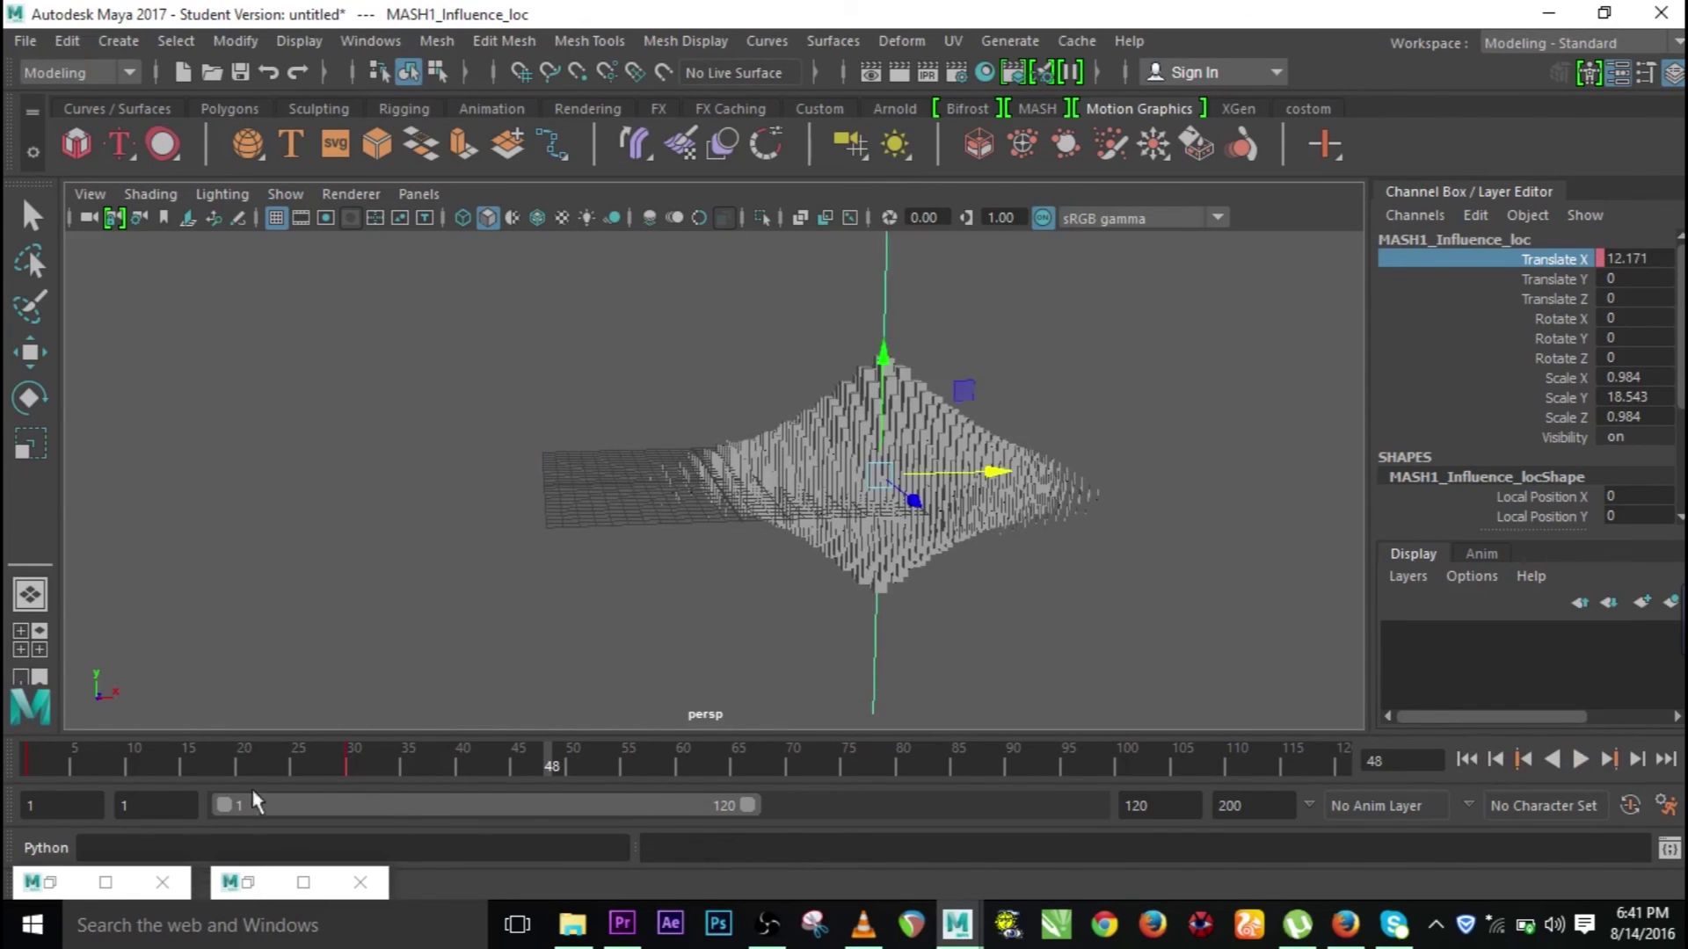
left_click_drag(75, 767, 31, 767)
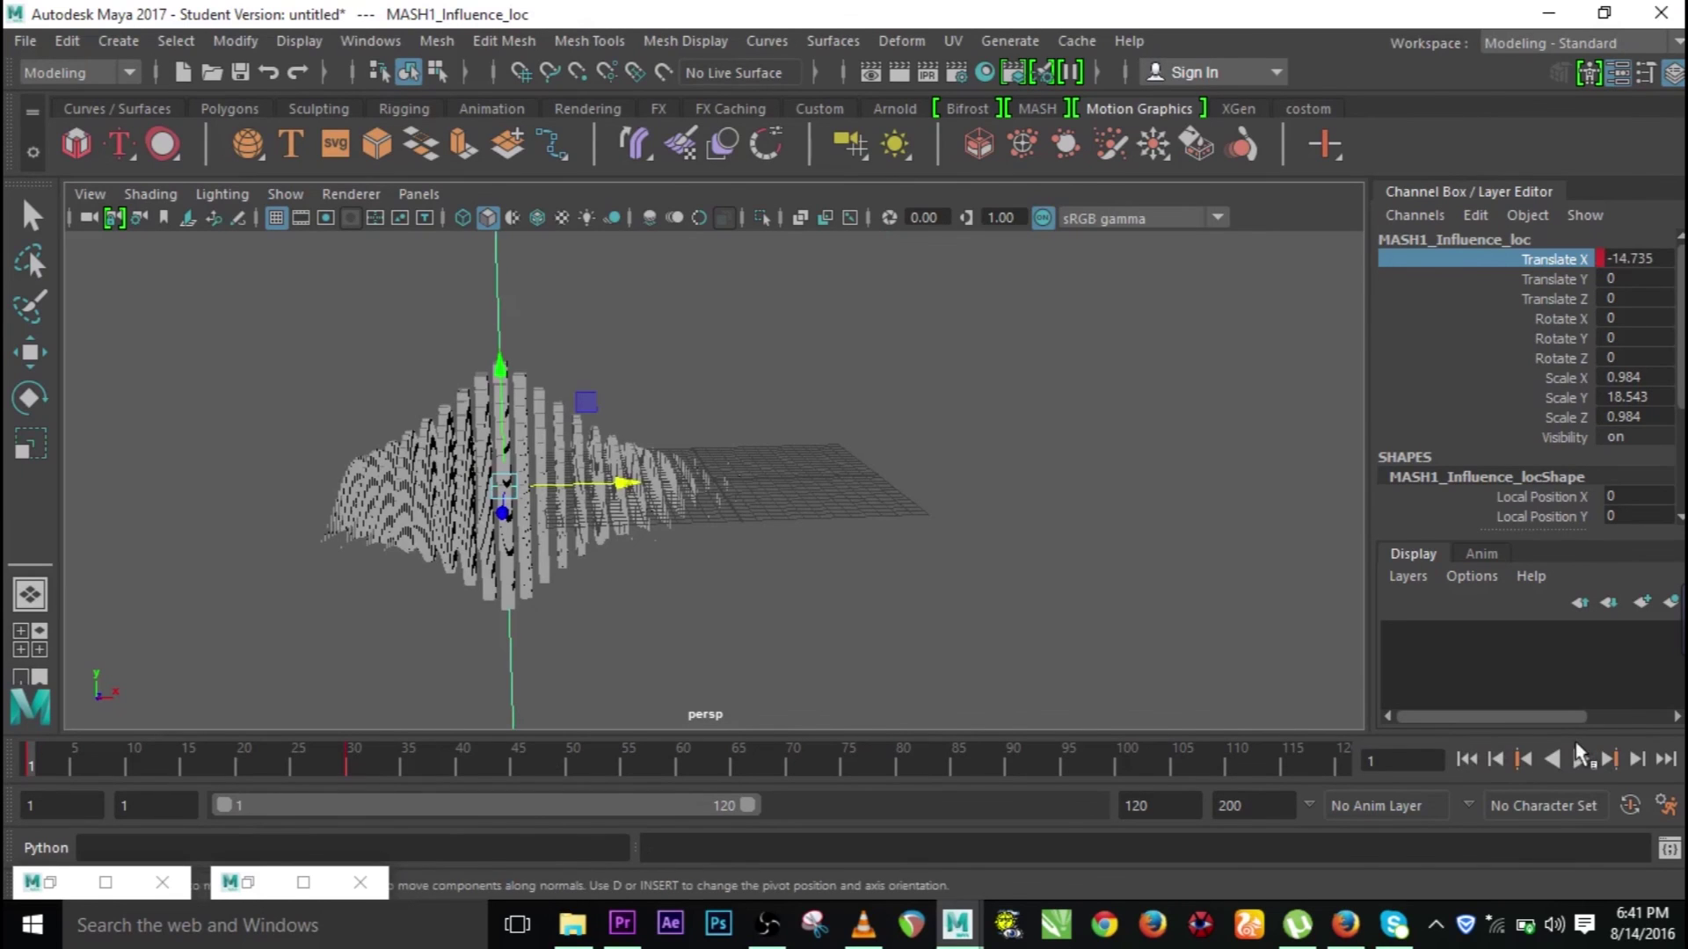
left_click(1582, 758)
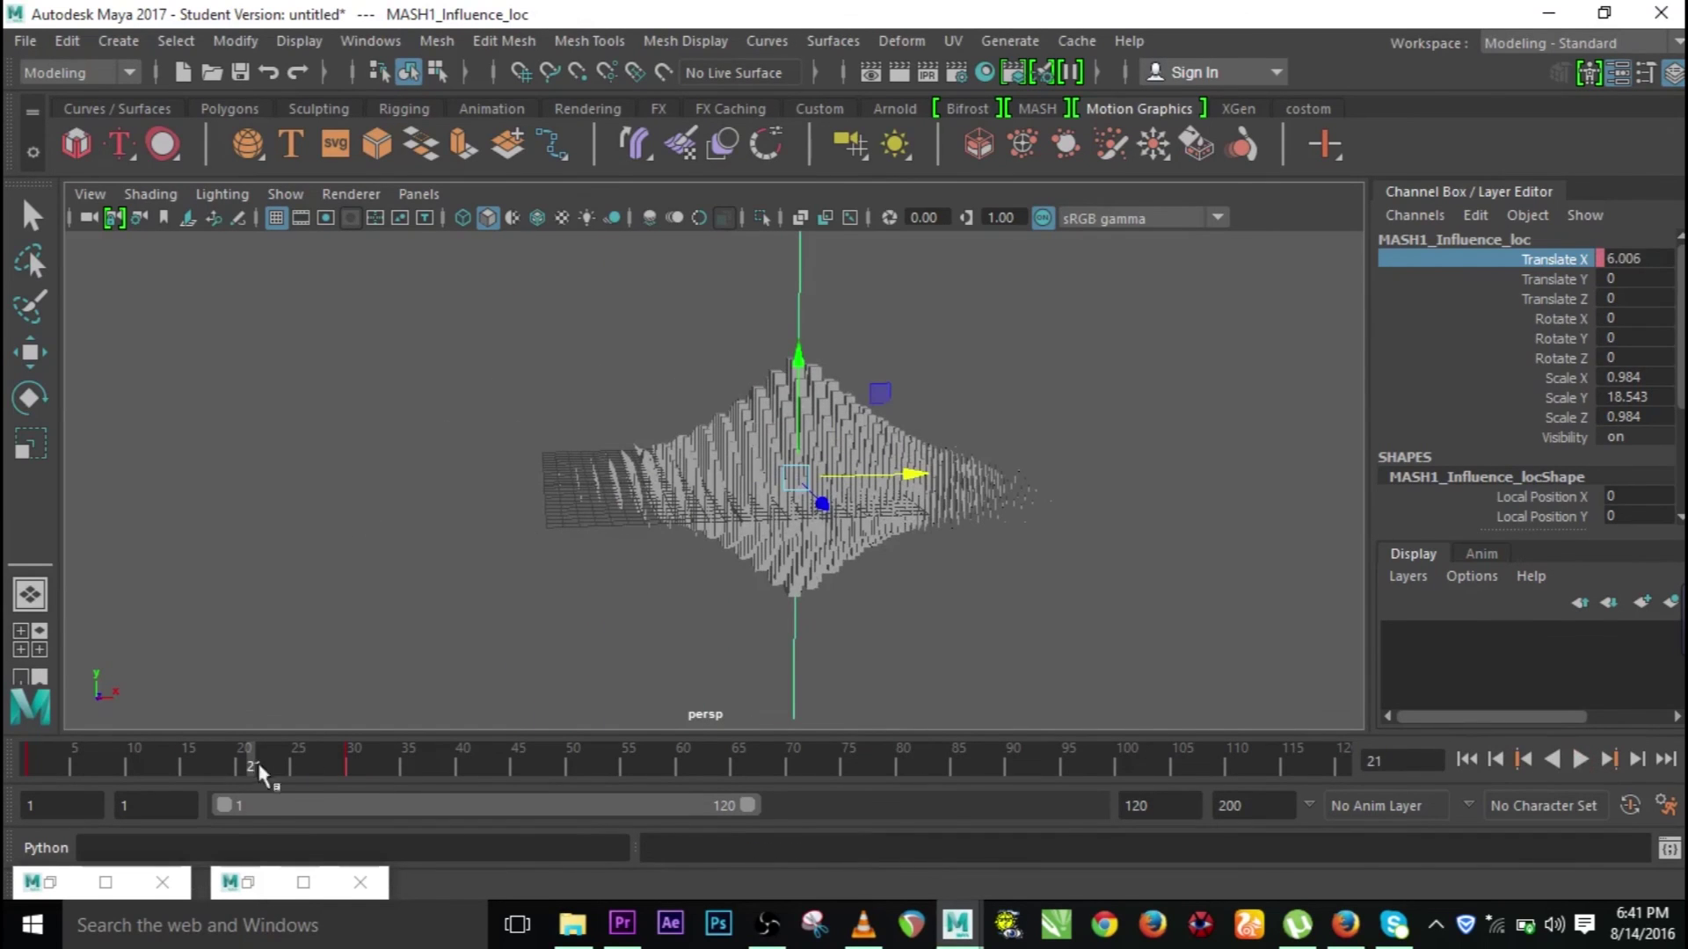
Step: Slow the sweep by moving the locator's frame 30 key to frame 104
left_click(345, 754)
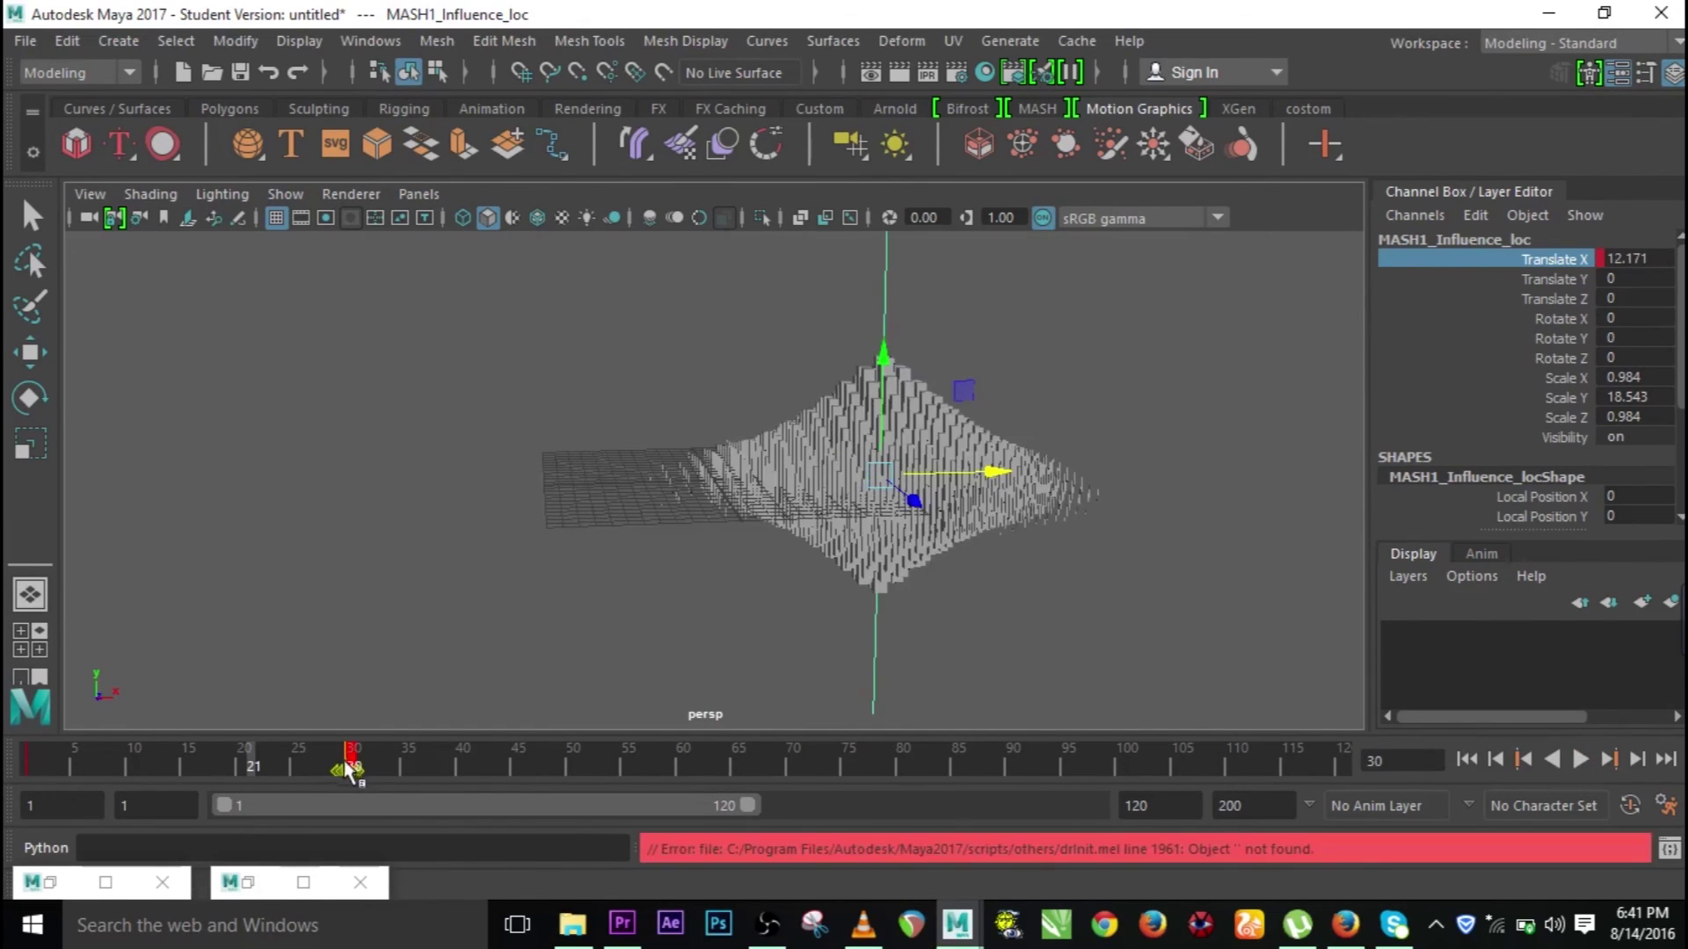
left_click_drag(352, 768, 670, 769)
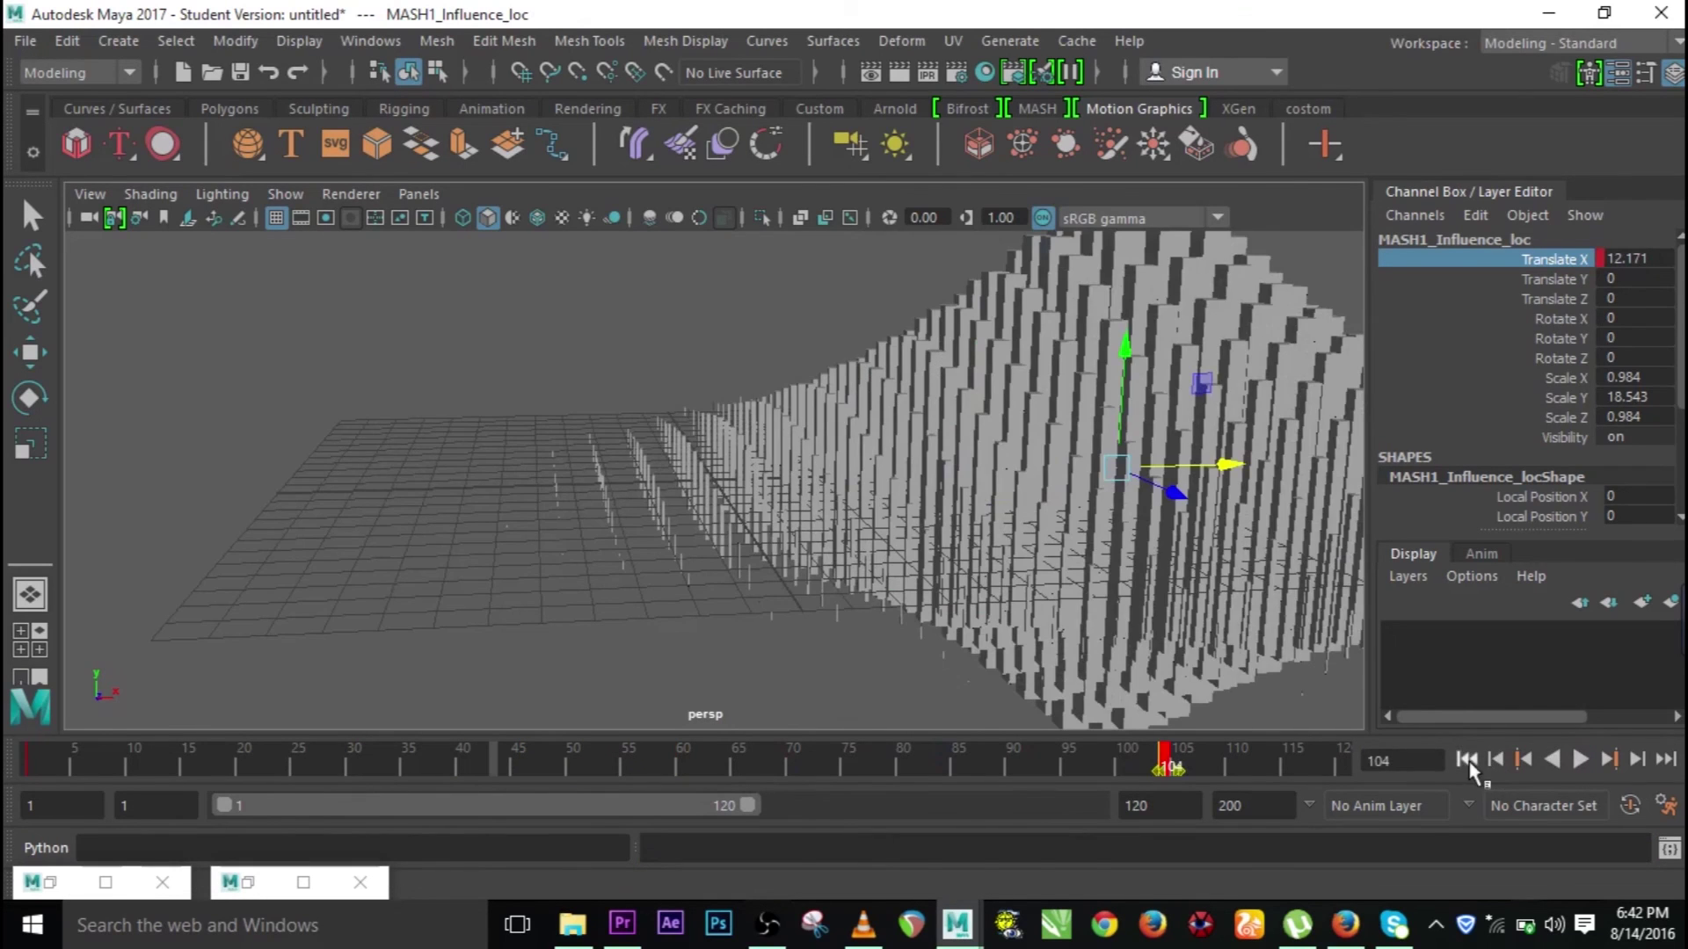
Step: Play the retimed animation and examine the moving columns in the viewport
left_click(1582, 759)
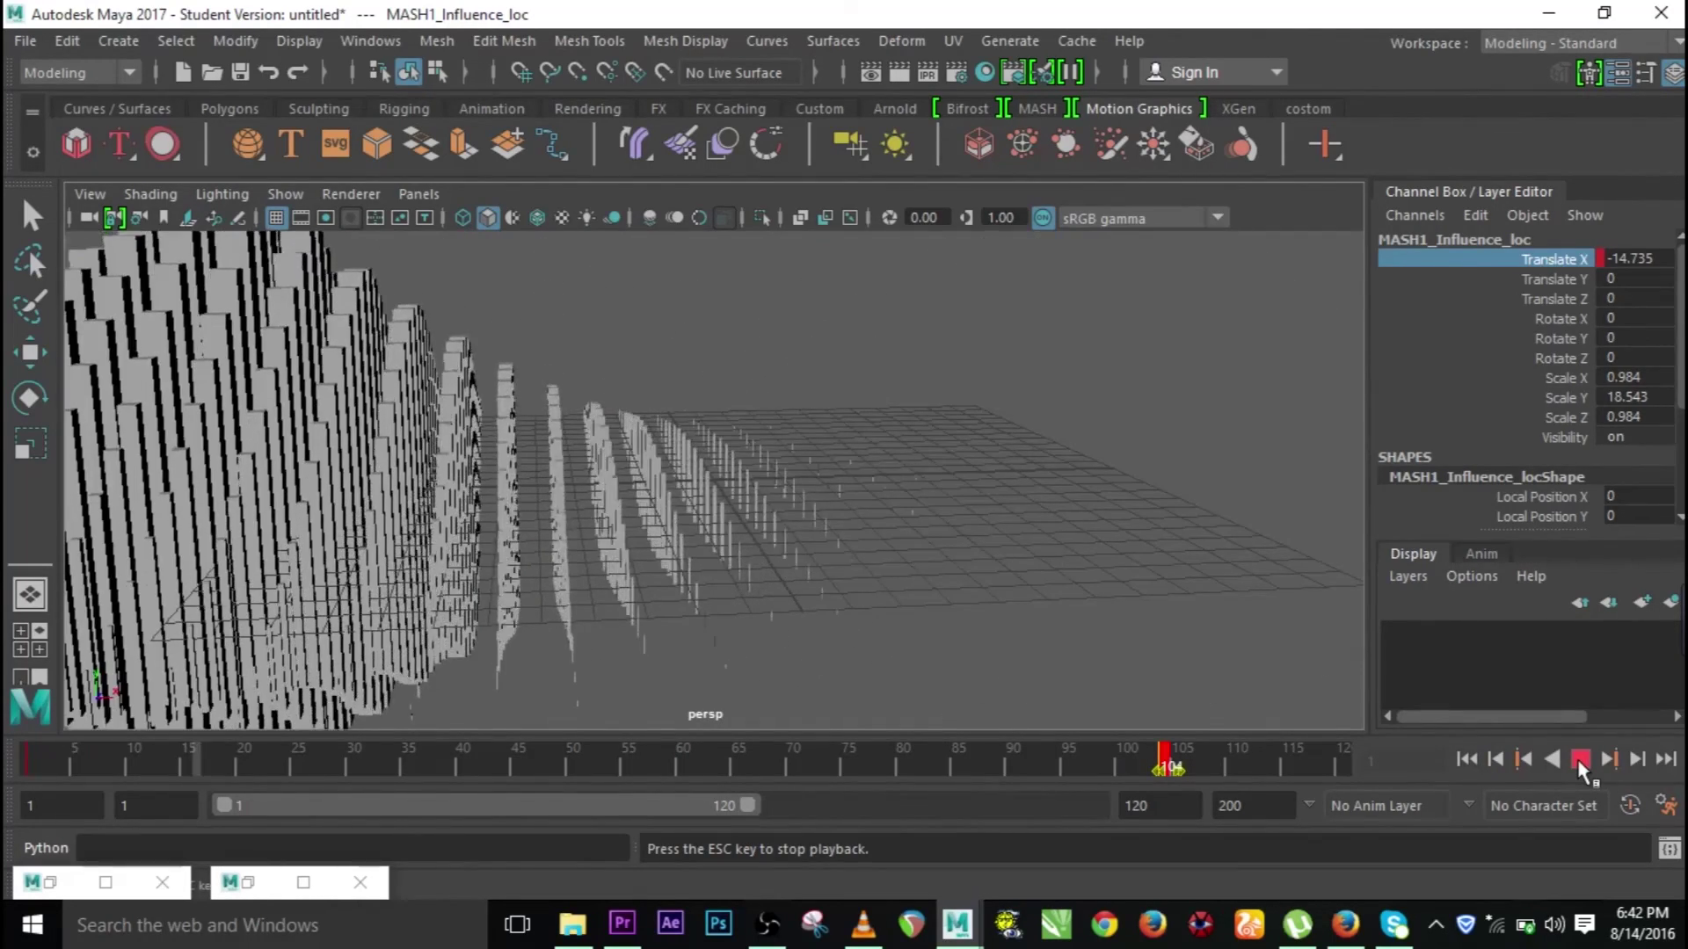
left_click_drag(1067, 554, 1126, 646, "alt")
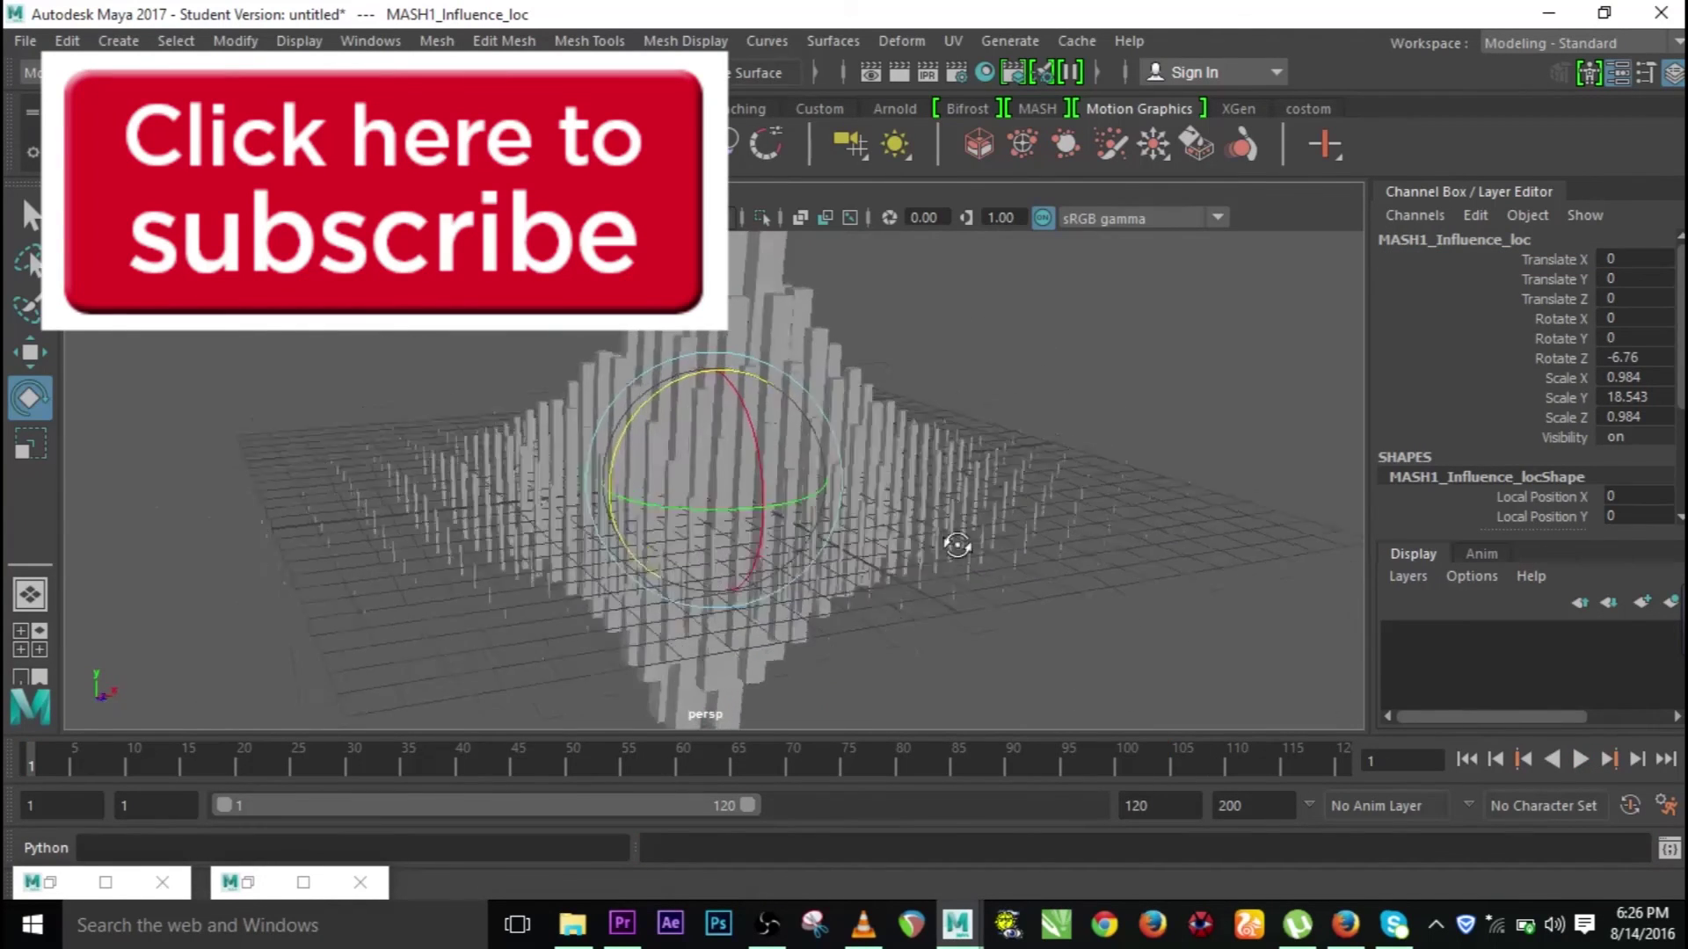
left_click_drag(956, 546, 960, 582, "alt")
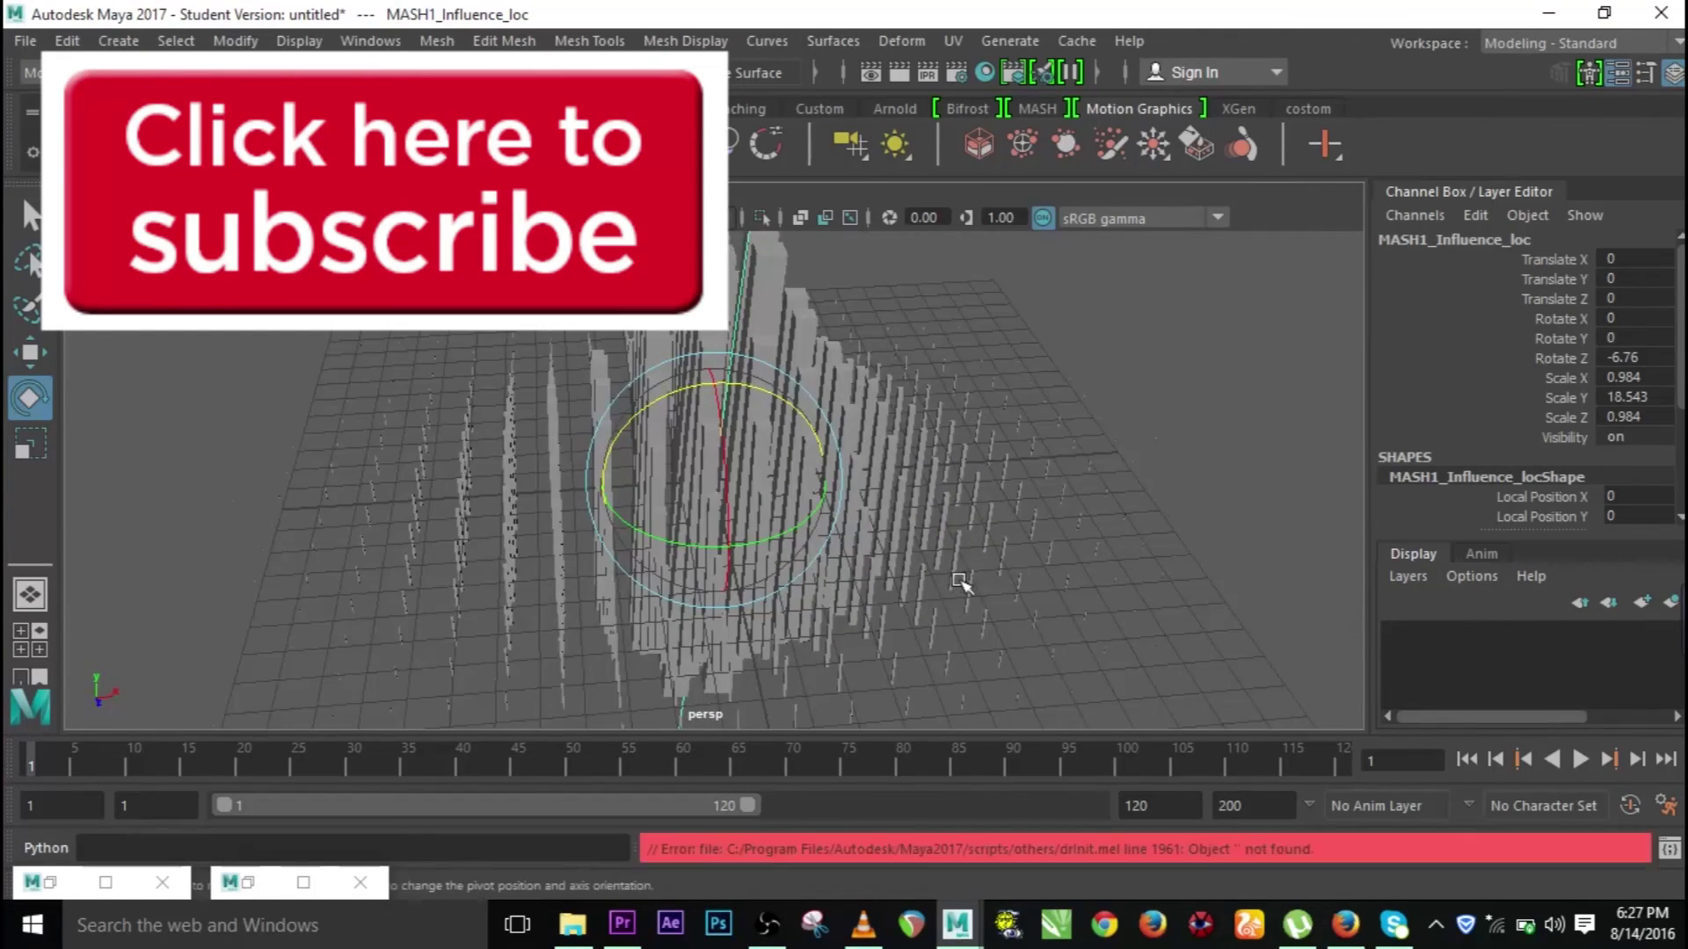